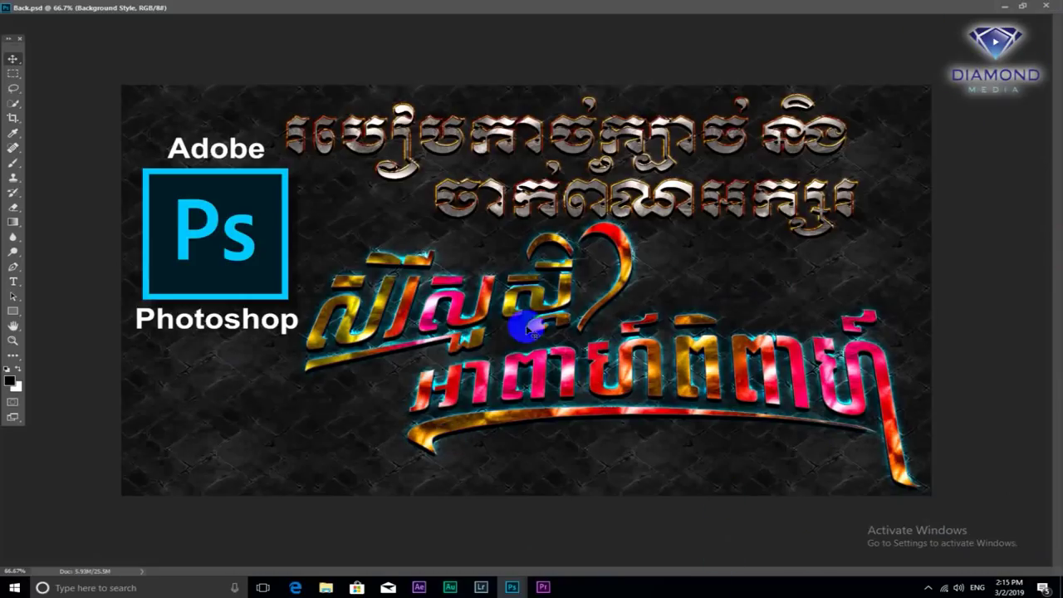
Scroll around the finished logotype image, then exit the full-screen document view
scroll(448, 315, "up", 1)
scroll(543, 304, "right", 2)
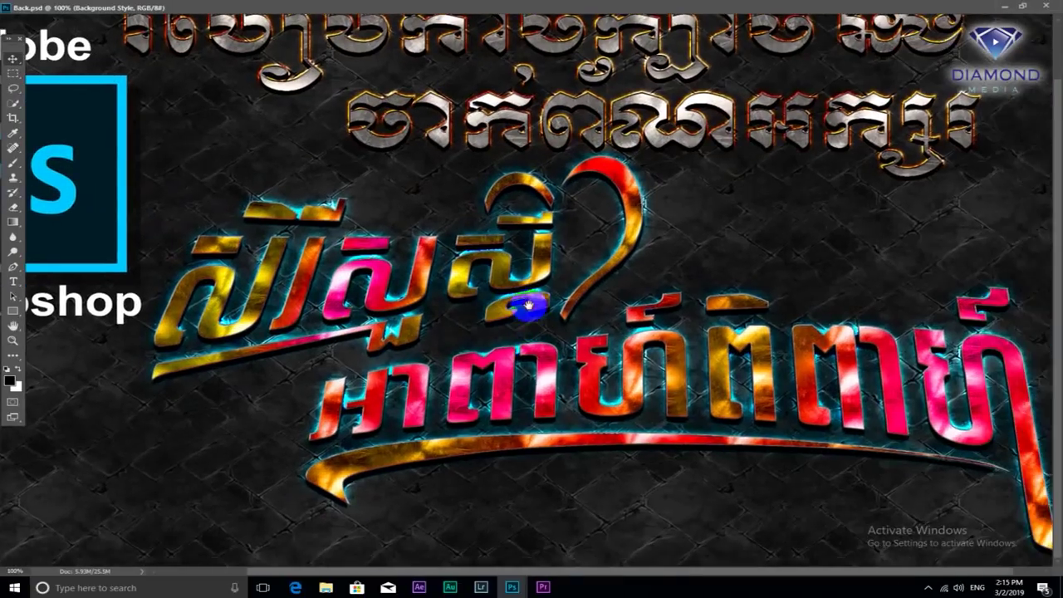
scroll(569, 348, "down", 1)
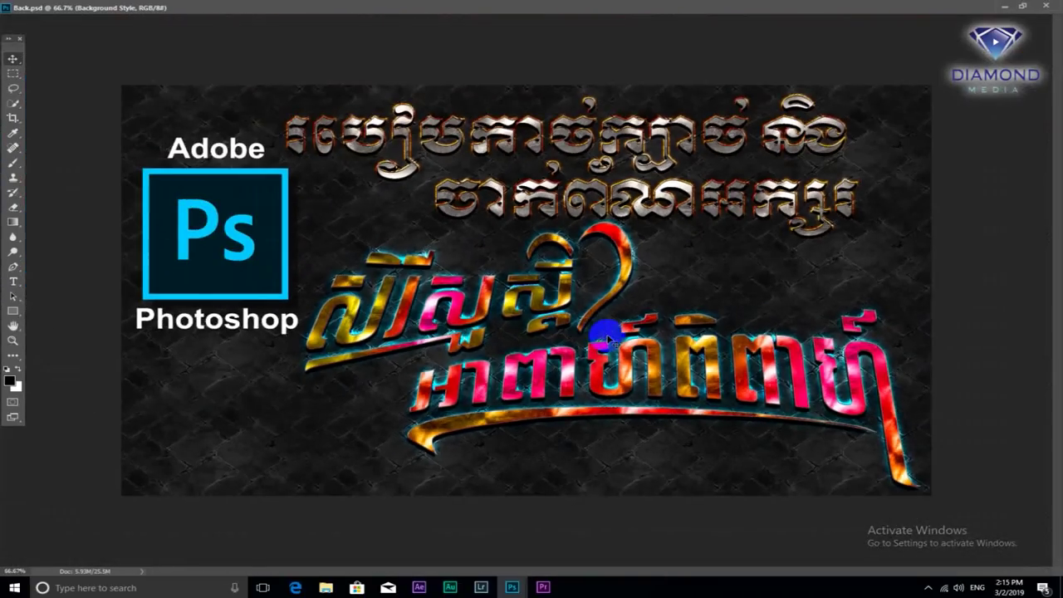
left_click(1024, 8)
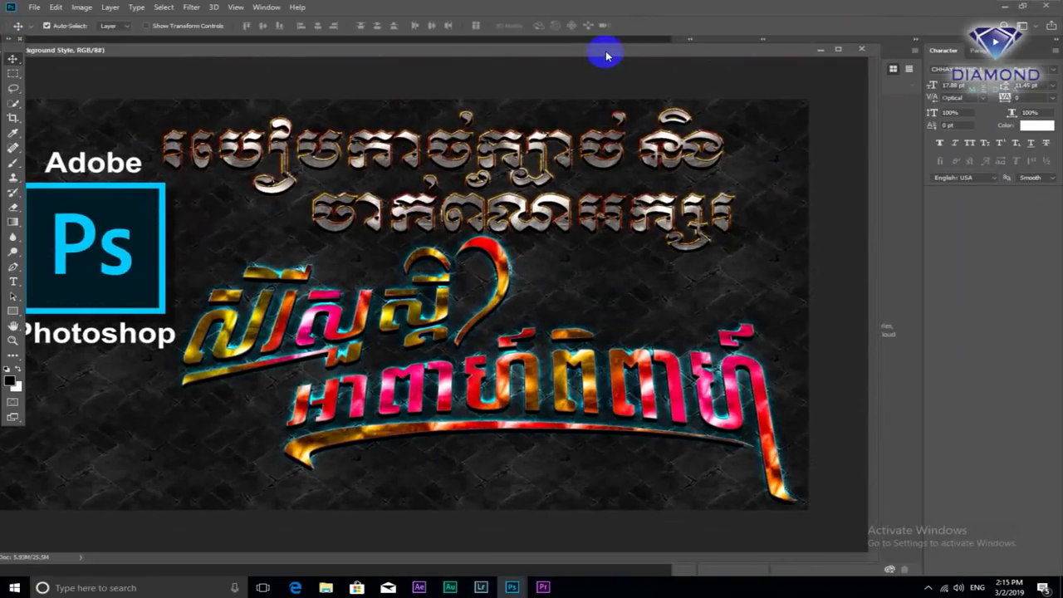
Nudge the floating logotype window into place and bring up the New Document dialog
left_click_drag(606, 55, 586, 58)
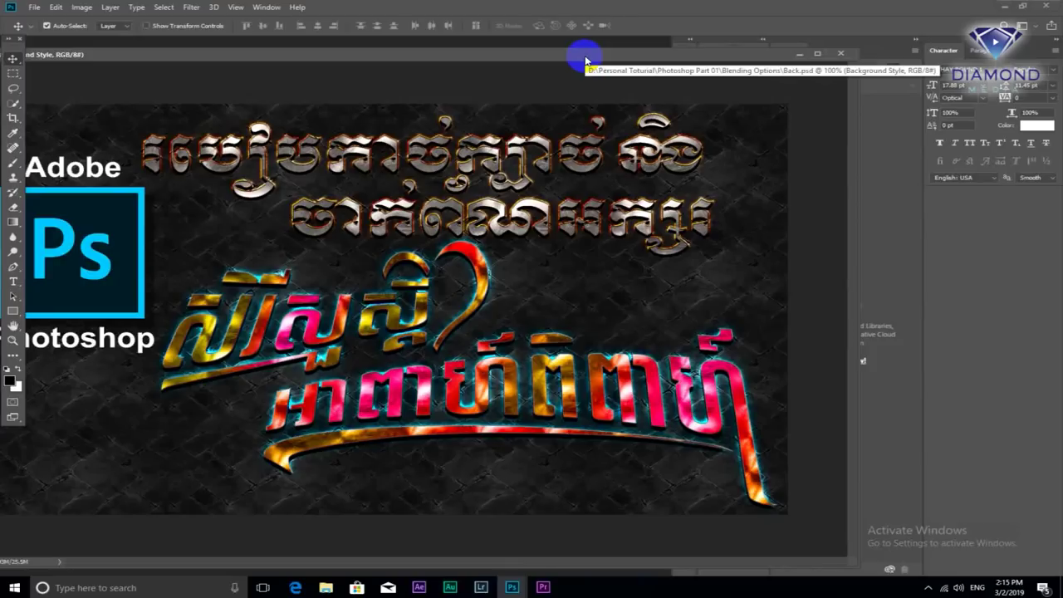
left_click_drag(585, 59, 630, 54)
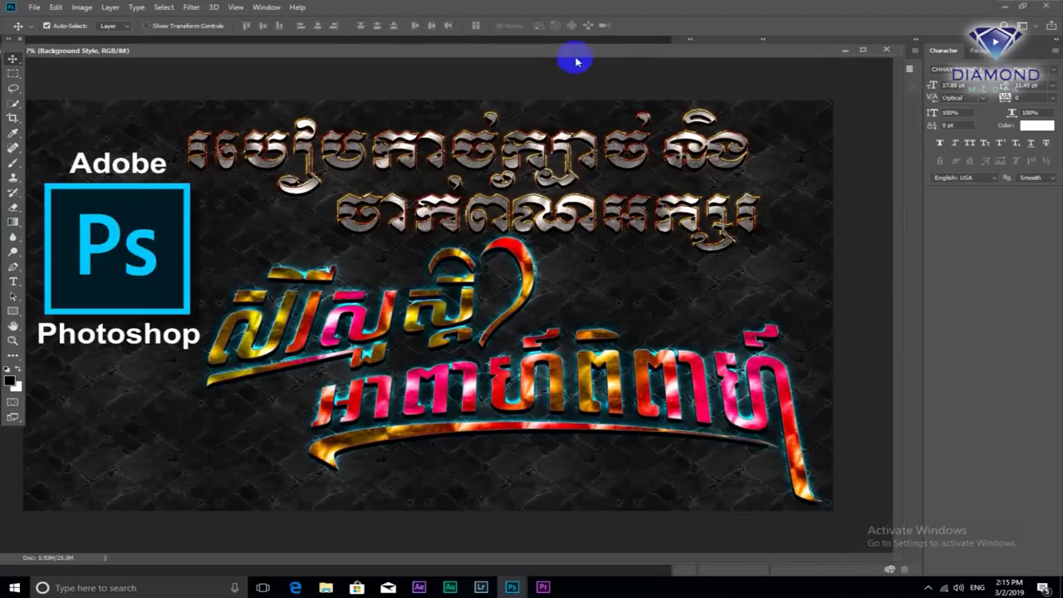
left_click_drag(576, 61, 562, 55)
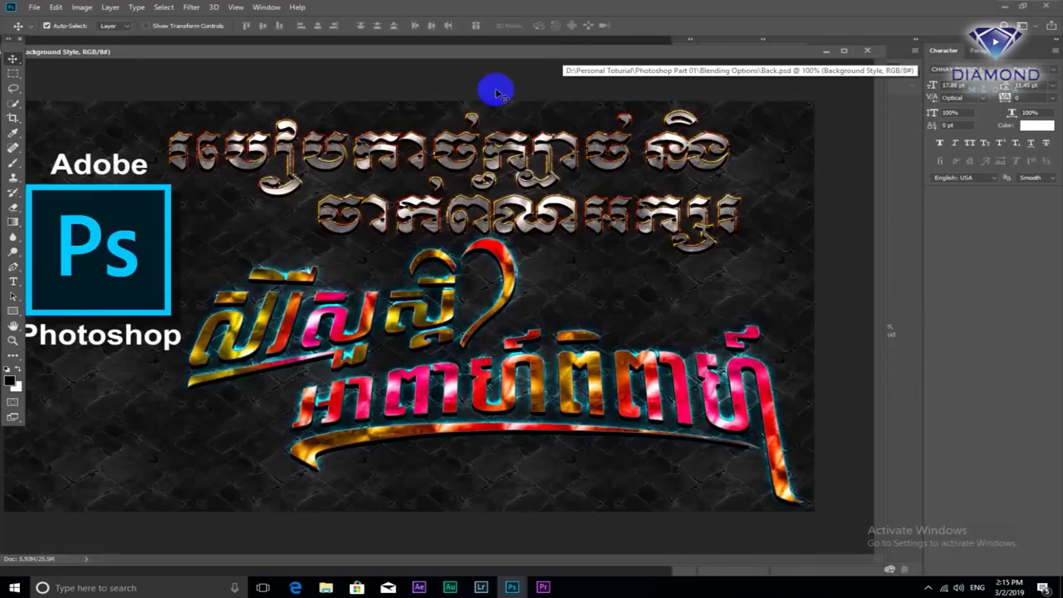
left_click_drag(506, 53, 499, 51)
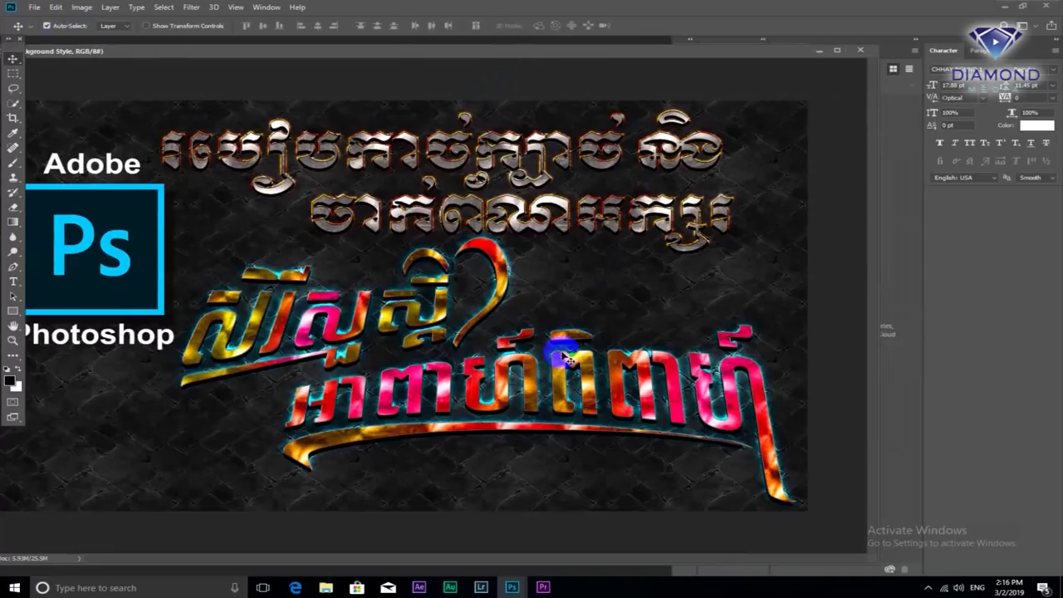
left_click(35, 8)
left_click(43, 19)
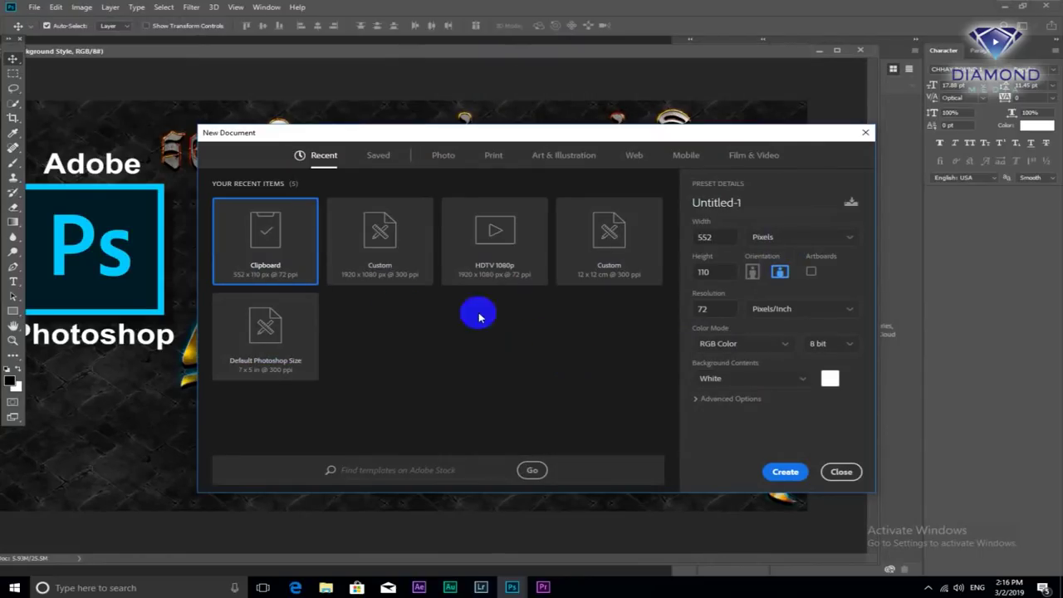
Create a blank 1920 × 1080 px, 300 ppi document from the Custom preset, keeping pixels
left_click(393, 250)
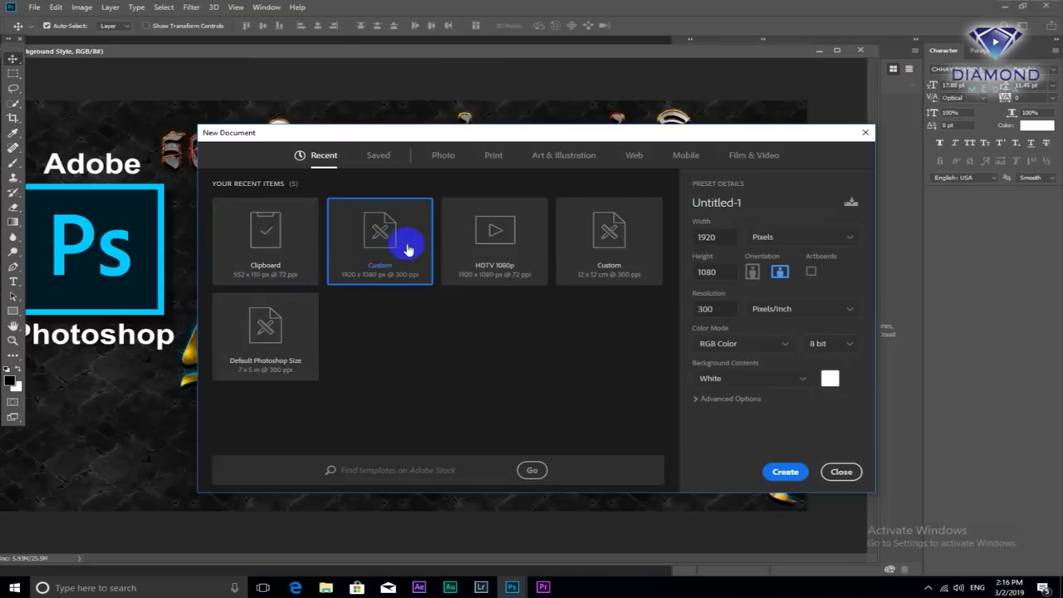
left_click(789, 477)
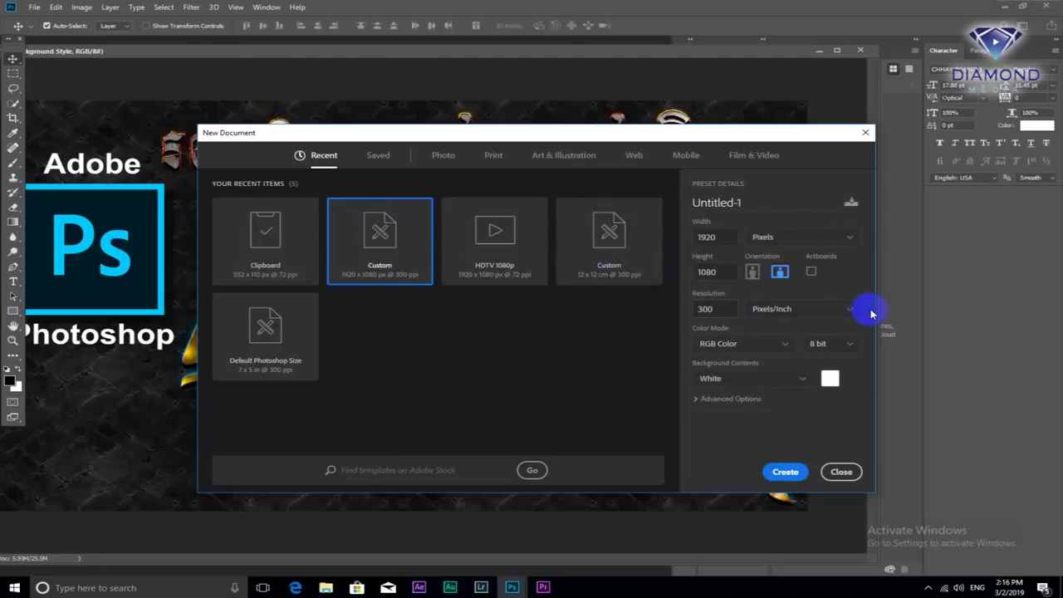
left_click(795, 239)
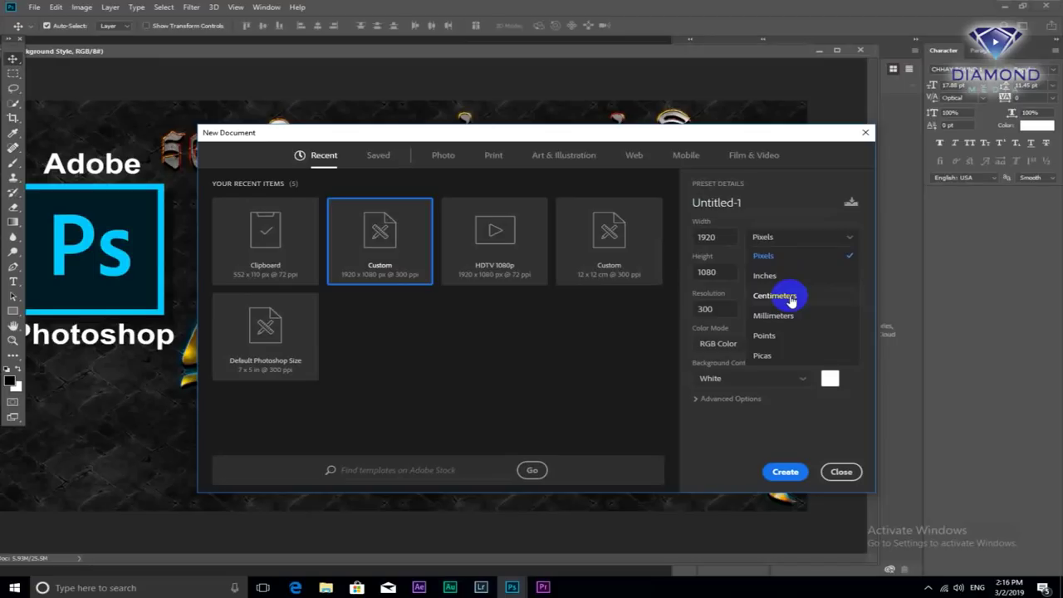
left_click(795, 191)
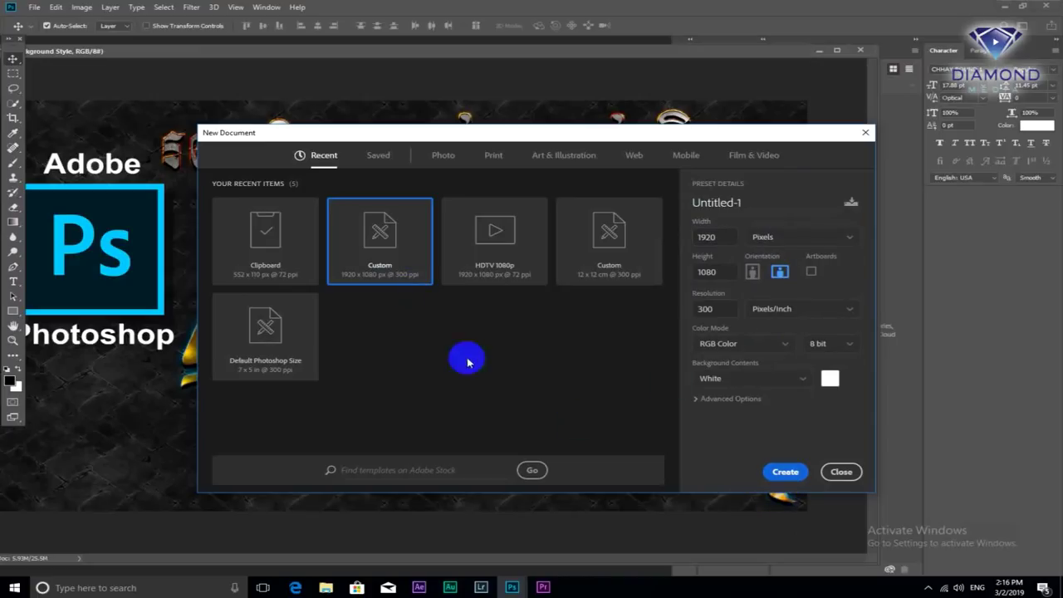
left_click(787, 475)
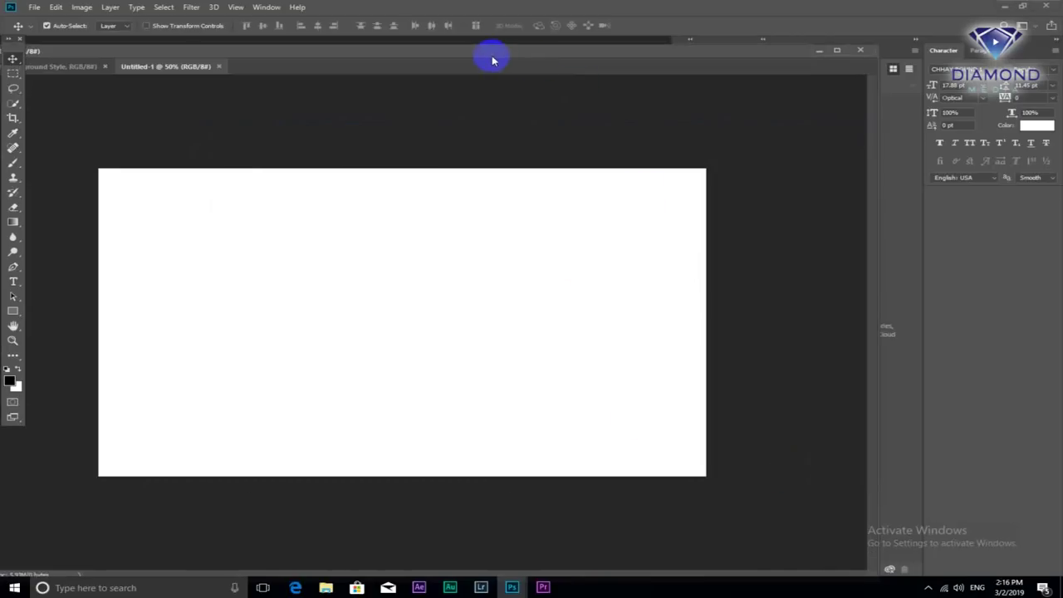
Dock the new document, widen the side panels, and ready the Type tool with the typing language
mouse_move(490, 58)
left_mouse_down()
mouse_move(583, 70)
mouse_move(553, 64)
left_mouse_up()
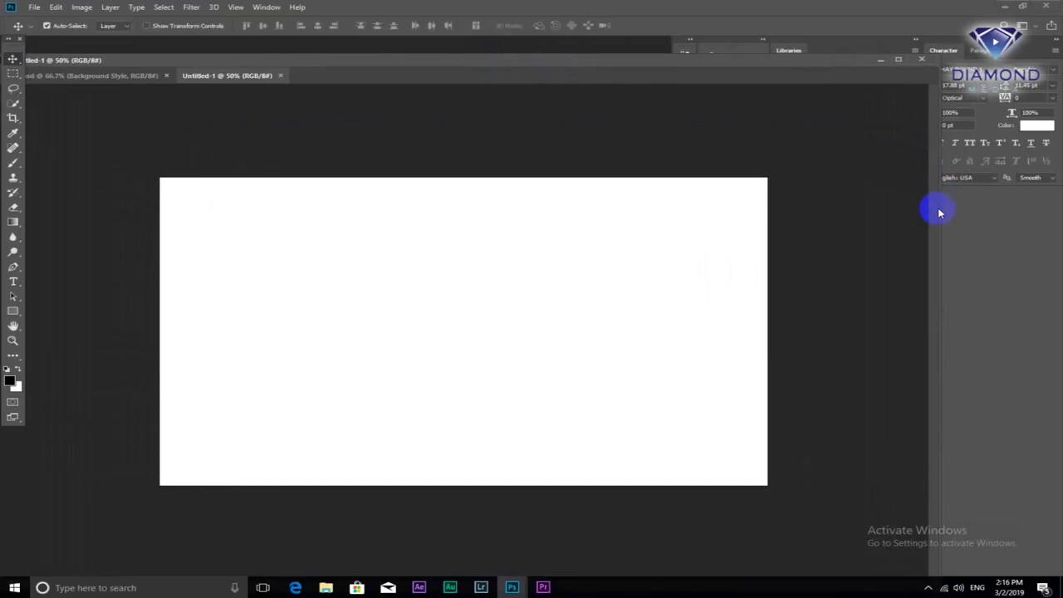
left_click_drag(941, 208, 802, 202)
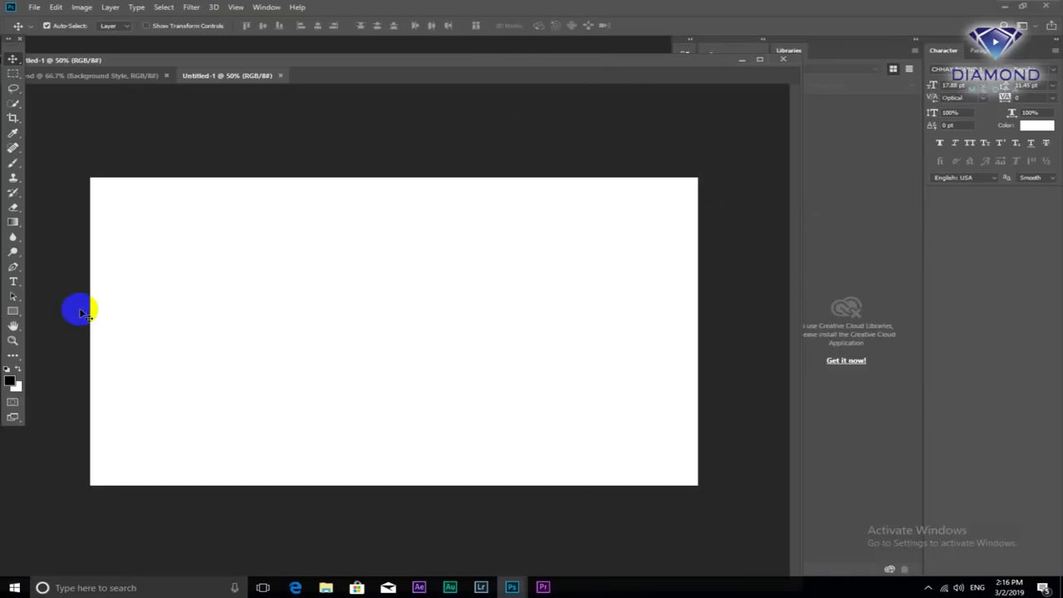
left_click(13, 282)
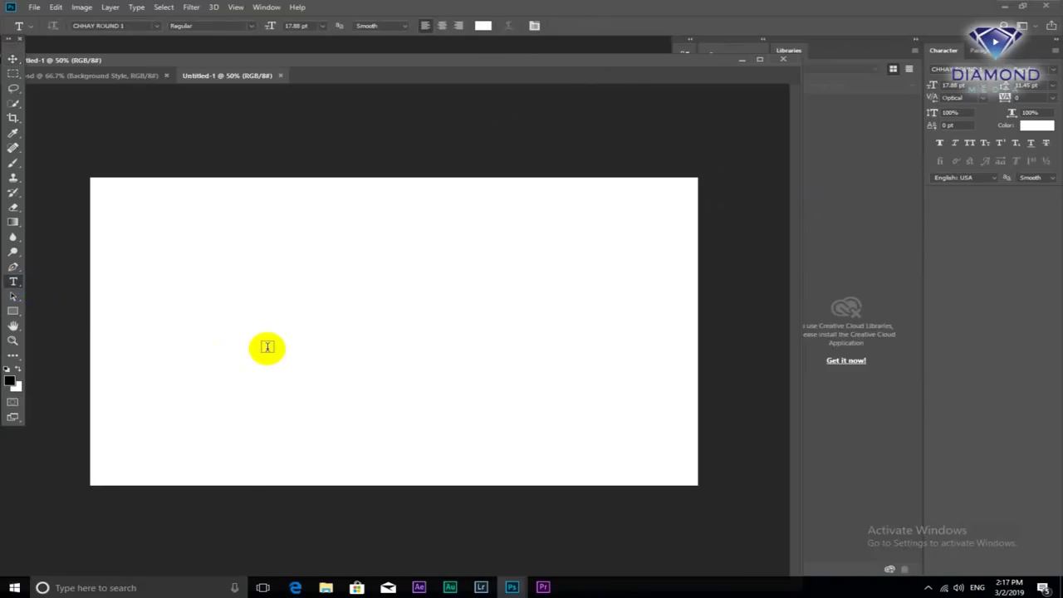
left_click(974, 589)
left_click(926, 518)
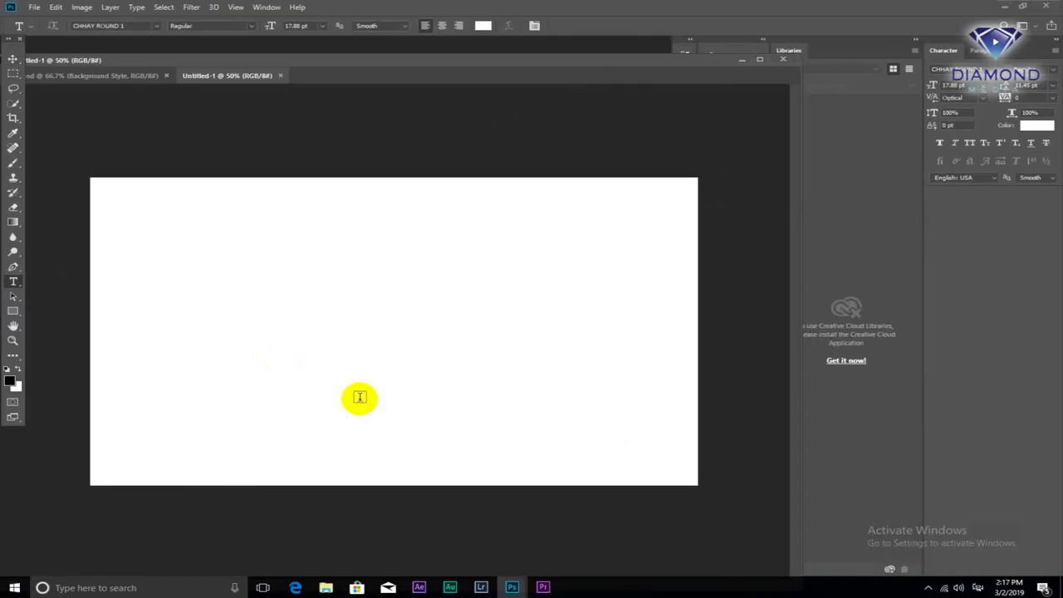
Start a text line on the canvas with red colour and 60 pt size
left_click(265, 333)
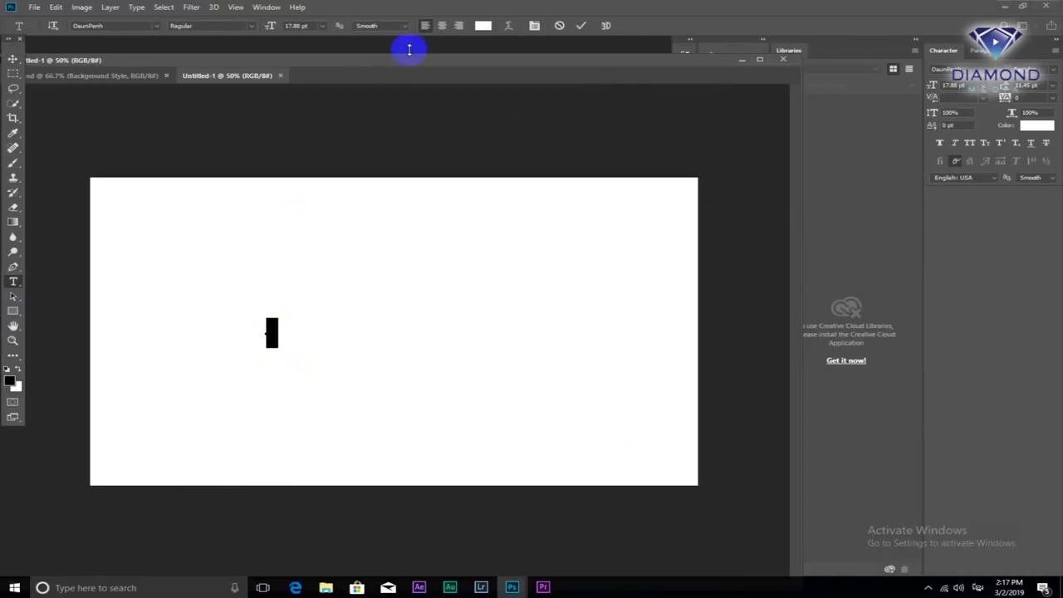
left_click(482, 24)
left_click(515, 168)
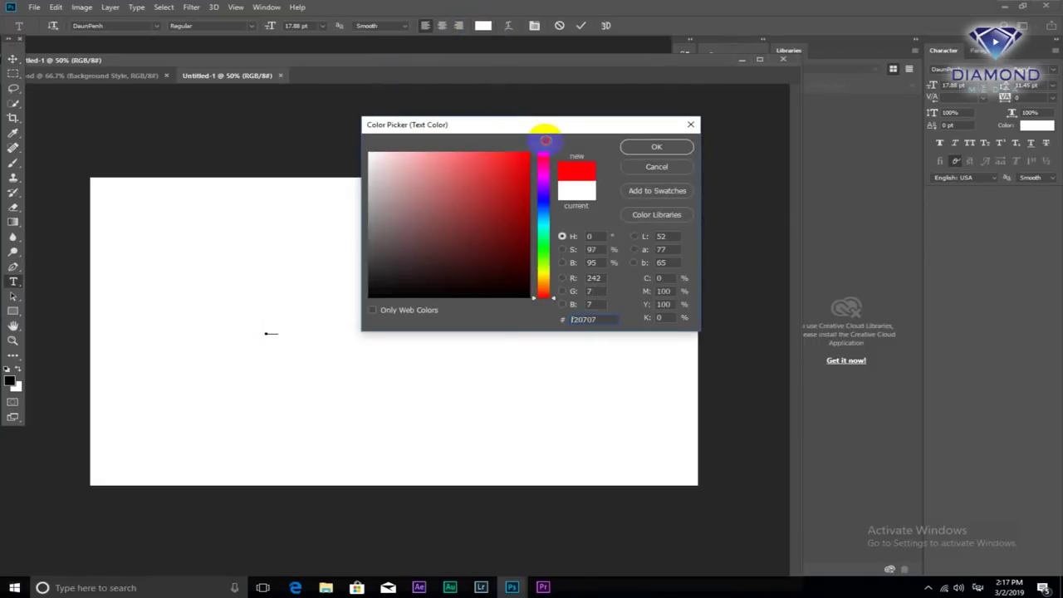
left_click(656, 147)
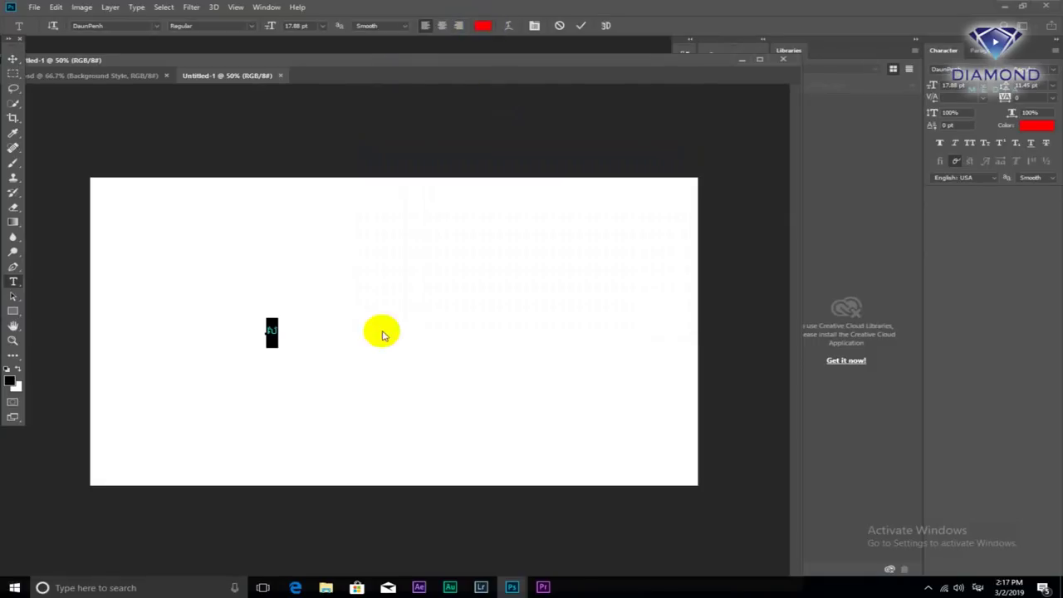
left_click(322, 26)
left_click(323, 218)
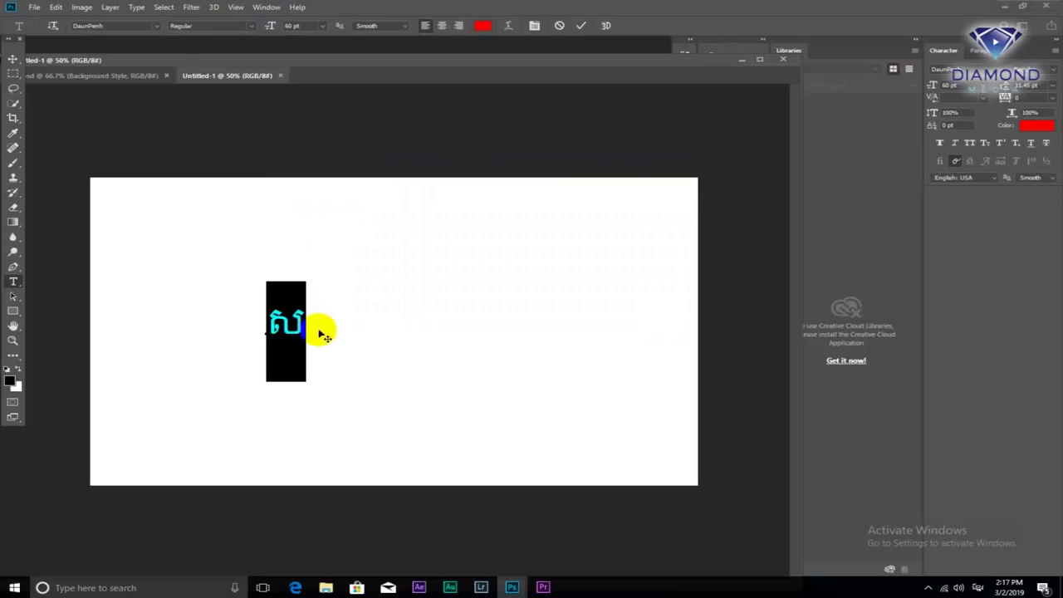
Type the Khmer word, set it in Kh Koulen, and move it toward the canvas centre
left_click(304, 328)
type("ិរ")
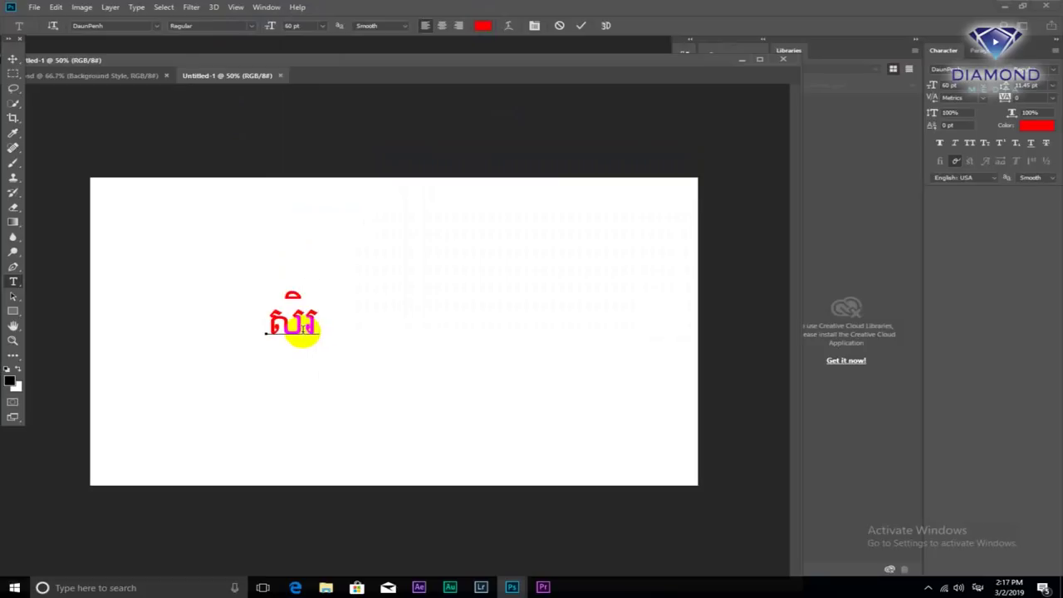
type("ីសួស្តី")
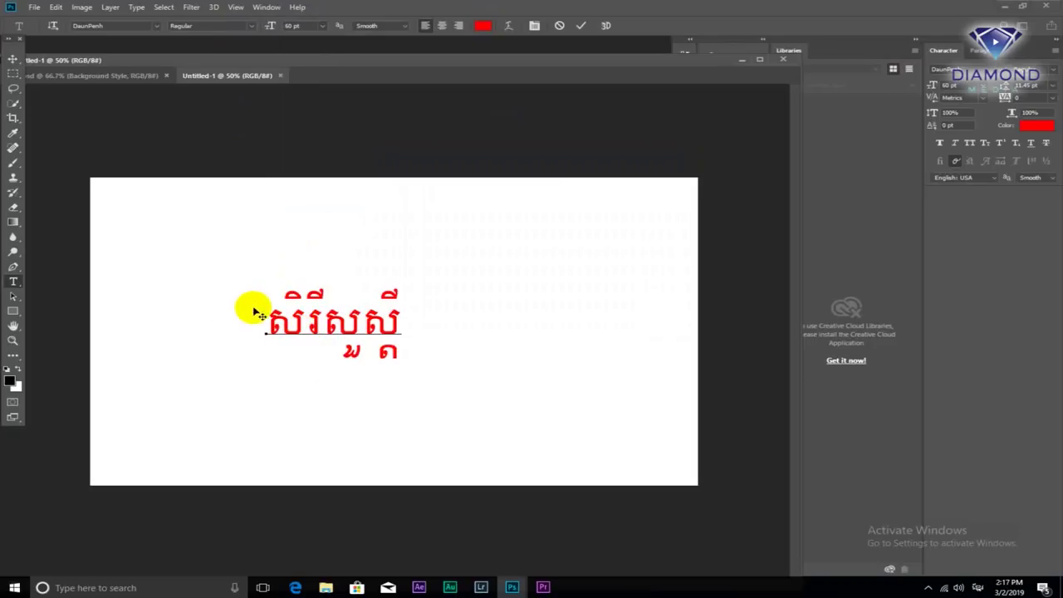
left_click_drag(265, 328, 408, 323)
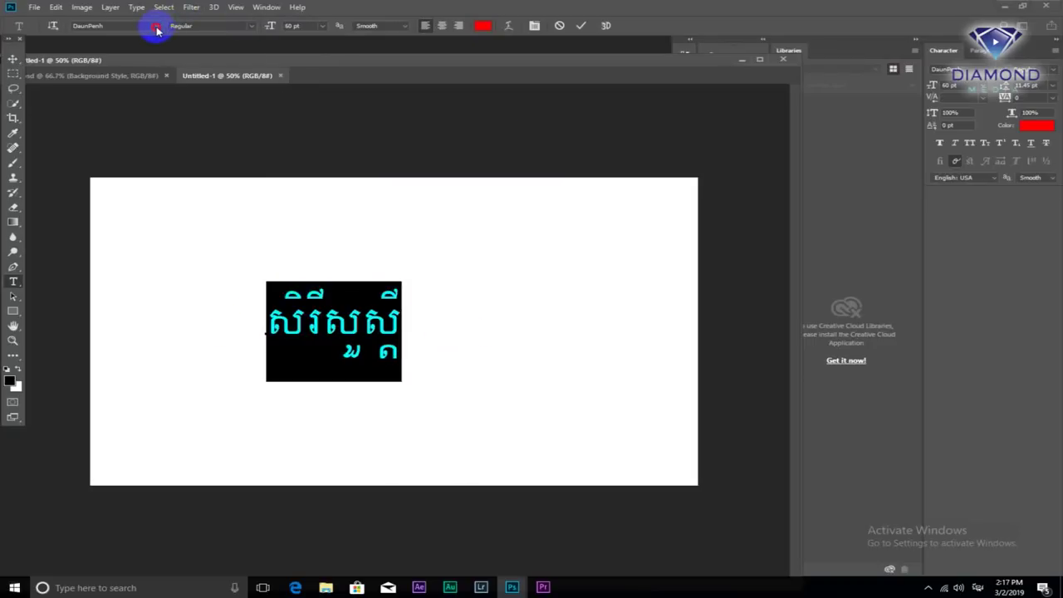
left_click(157, 28)
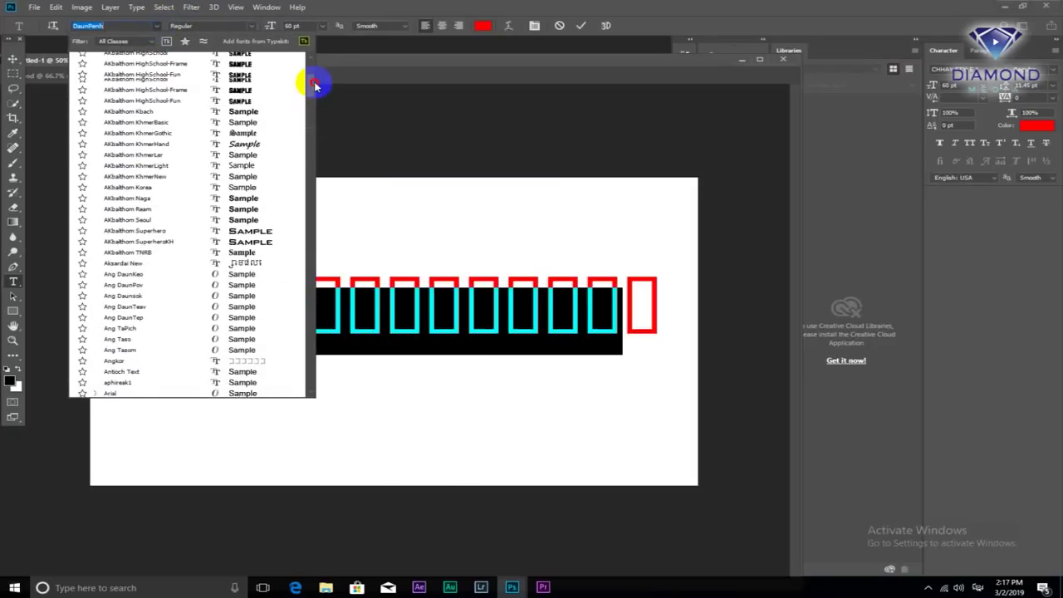
left_click_drag(314, 86, 308, 67)
left_click(130, 100)
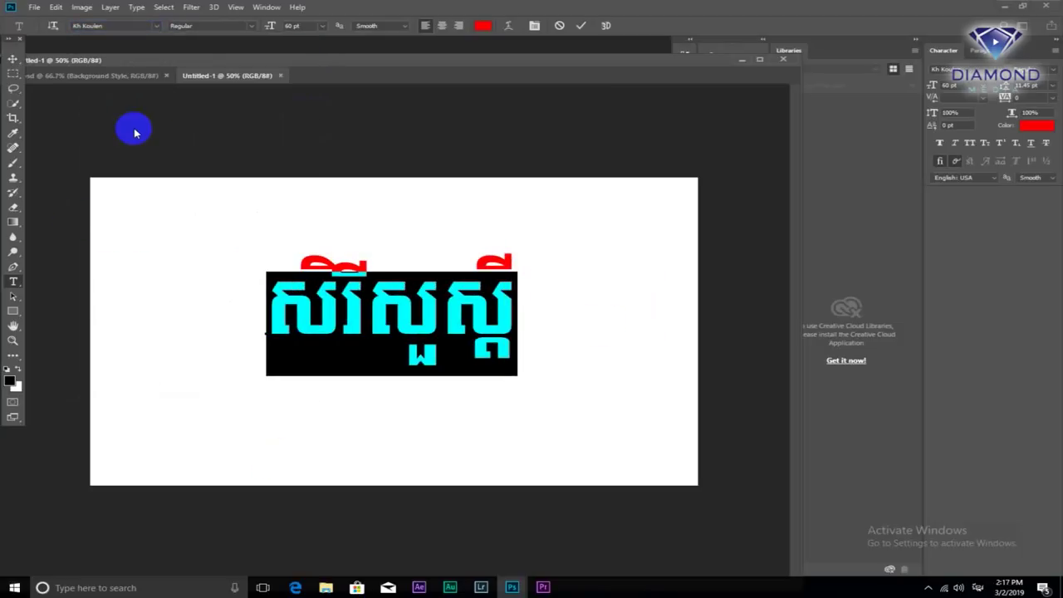
left_click(12, 59)
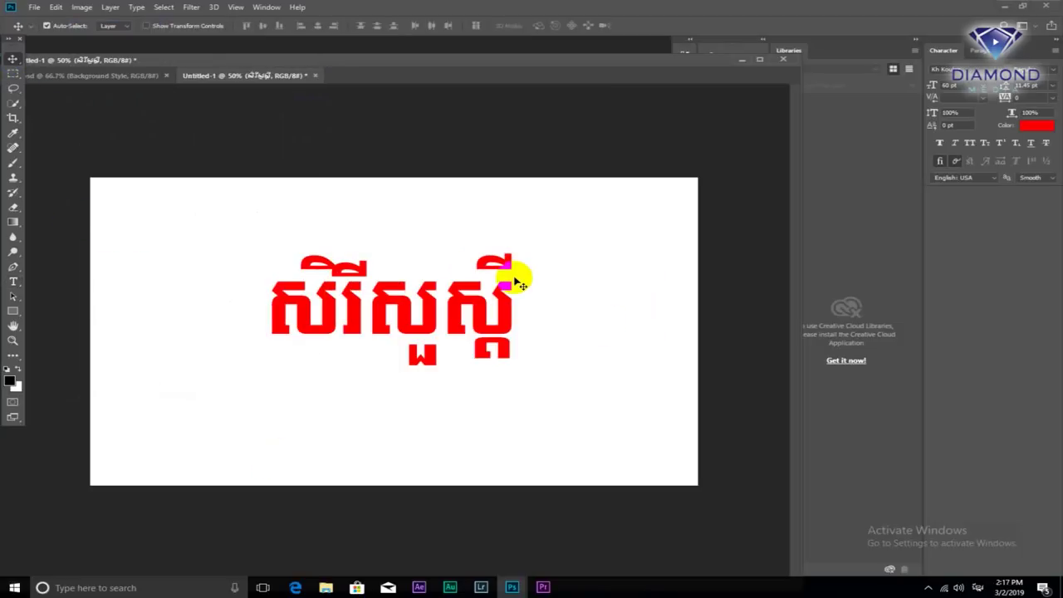
left_click_drag(482, 303, 417, 343)
Free Transform the red Khmer text up to about 156% (≈93.49 pt), centred on the canvas
left_click(56, 7)
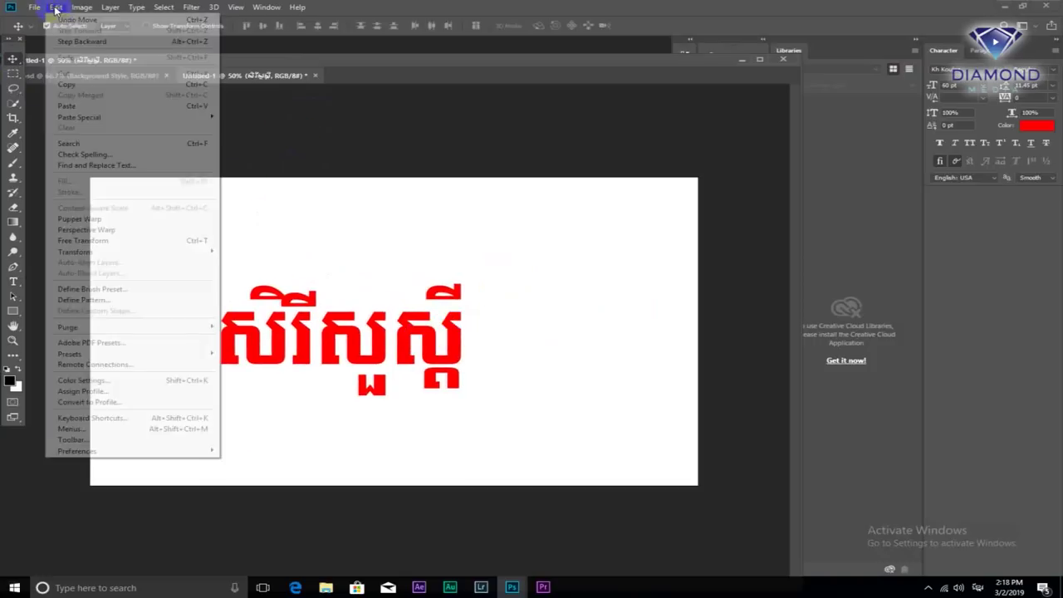
left_click(142, 246)
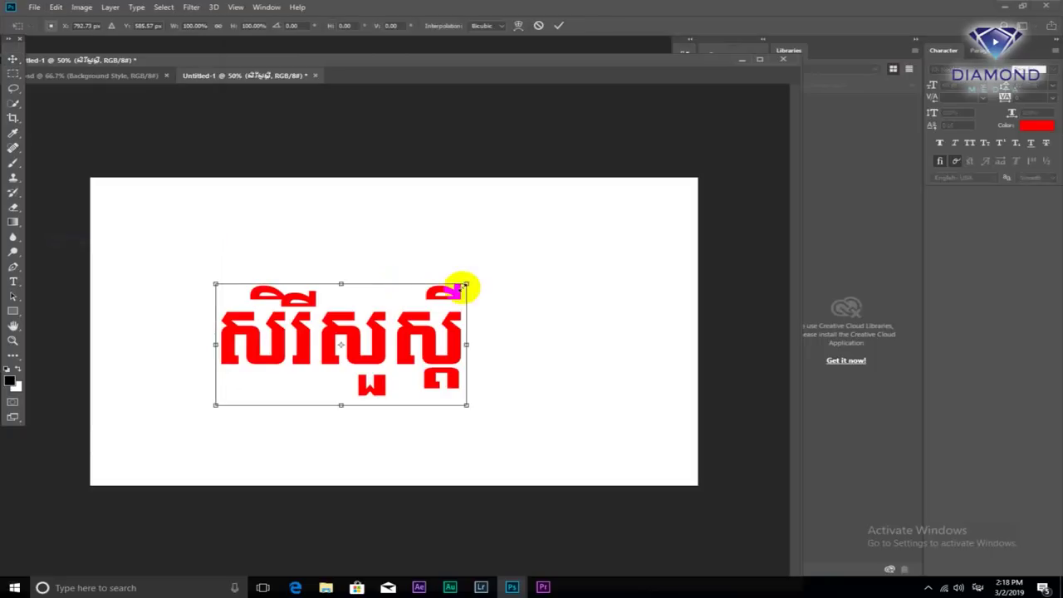
left_click_drag(468, 277, 606, 215)
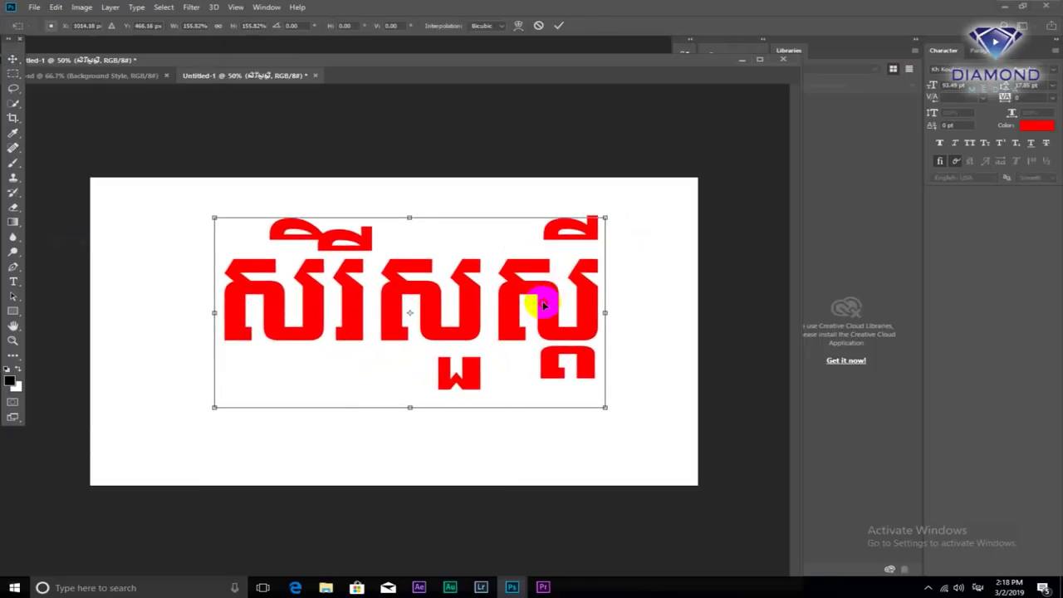
left_click_drag(551, 289, 535, 309)
key("Return")
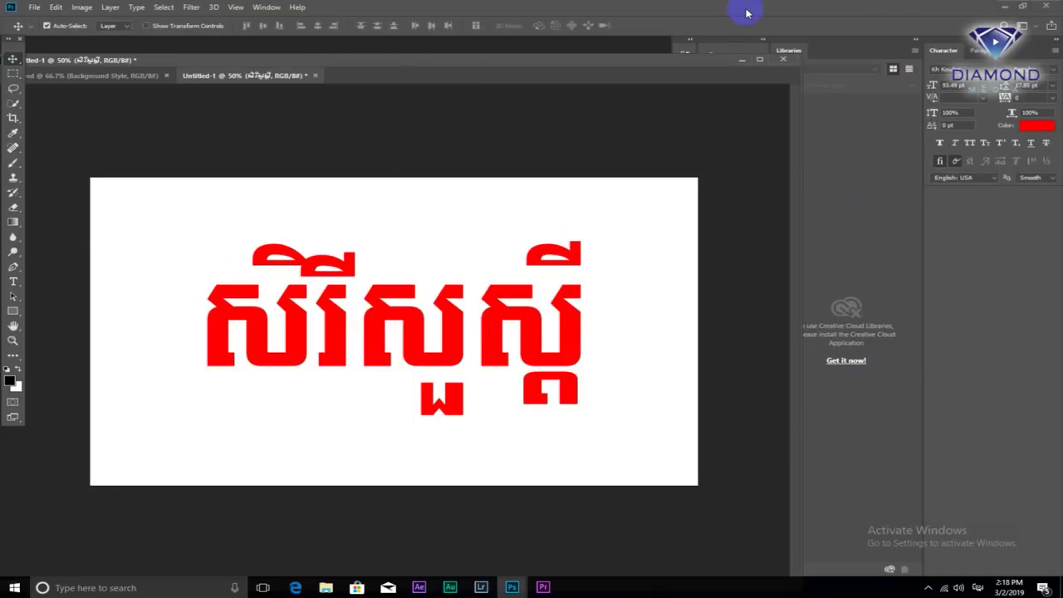
left_click(498, 383)
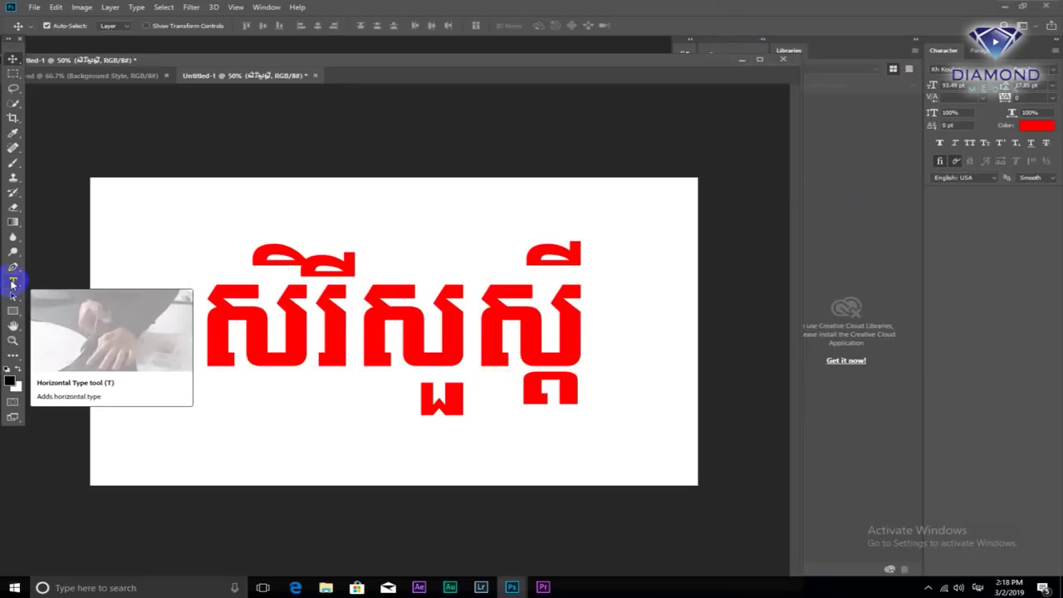
Select all the Khmer text and try Arc and Arc Upper warps with varied bend and distortion
left_click(13, 281)
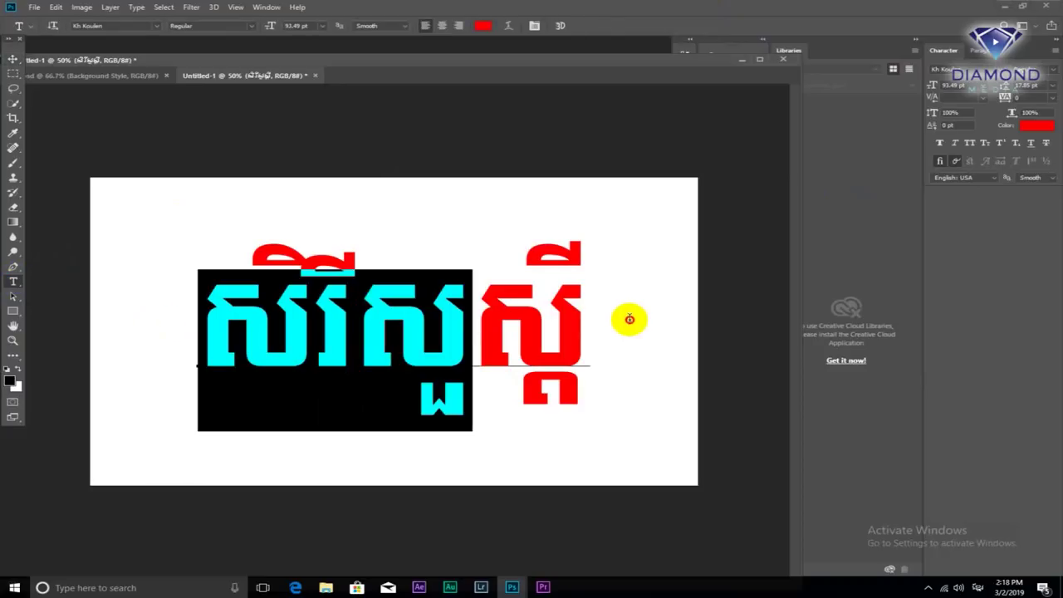
left_click_drag(202, 321, 631, 302)
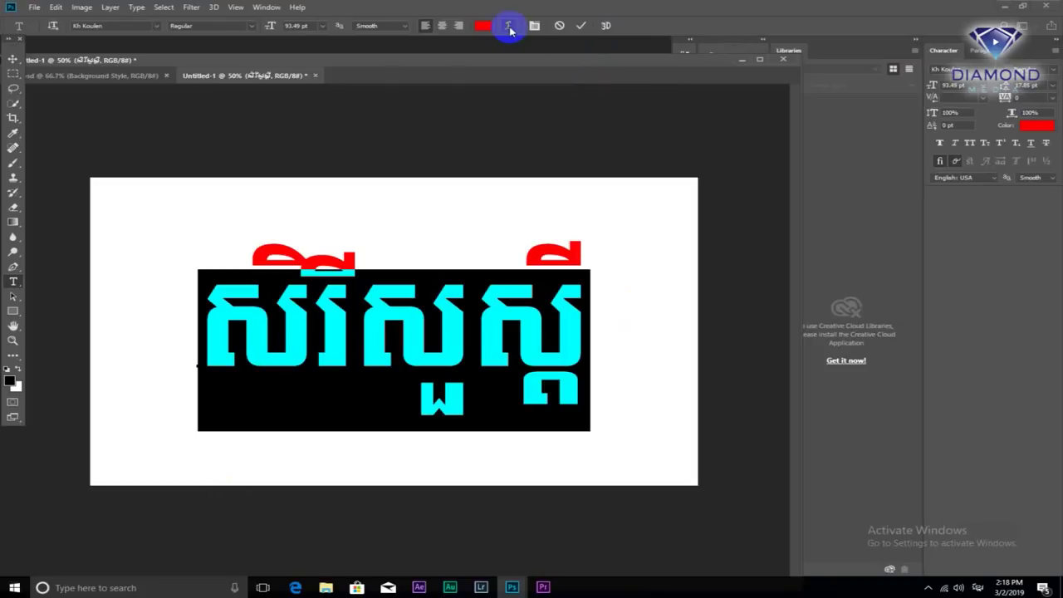
left_click(510, 27)
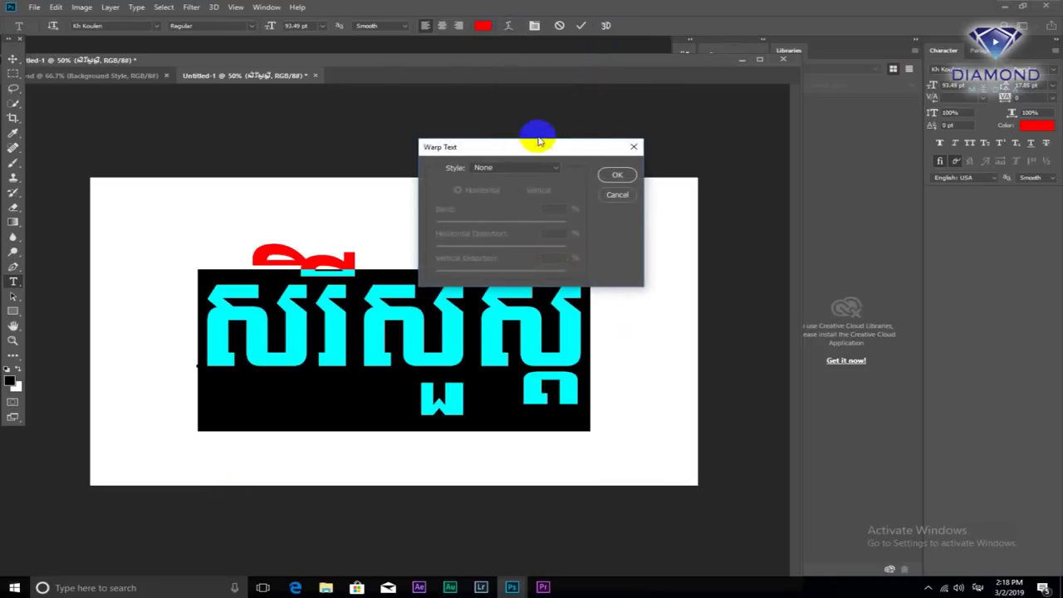
left_click_drag(540, 125, 611, 78)
left_click(689, 99)
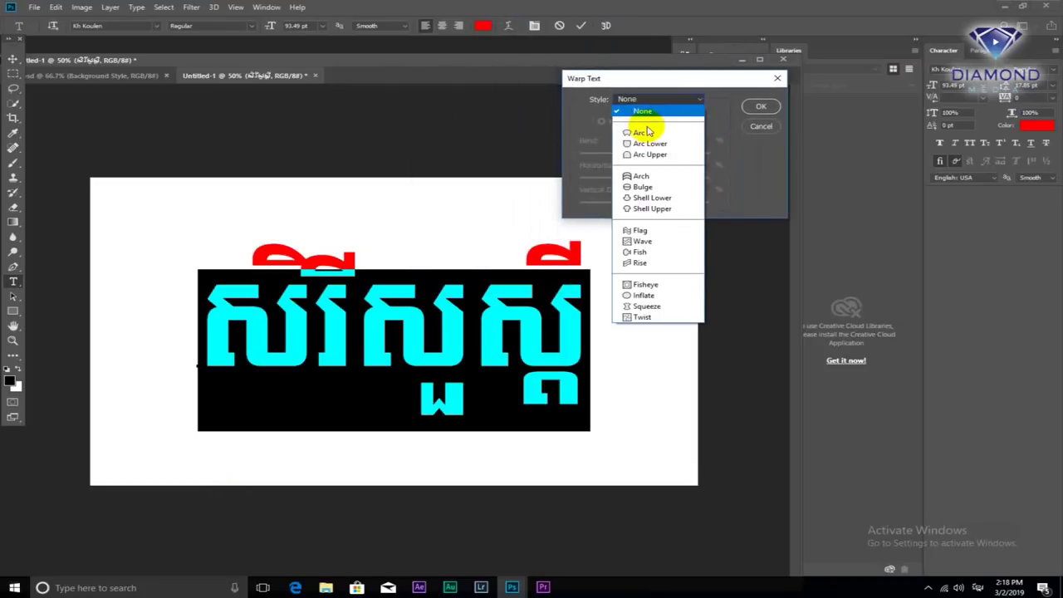
left_click(642, 133)
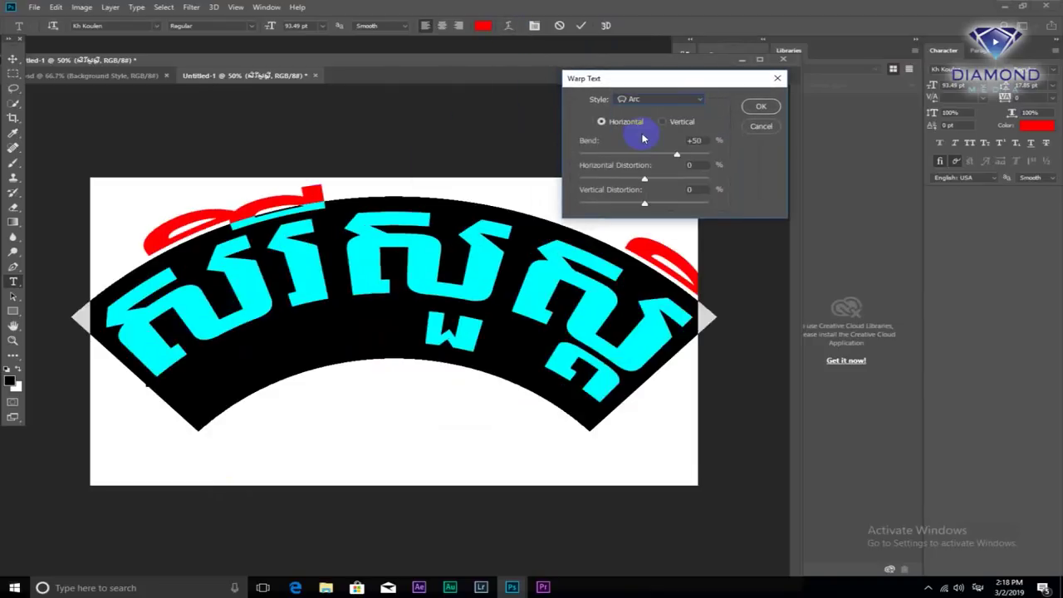
left_click(689, 100)
left_click(664, 146)
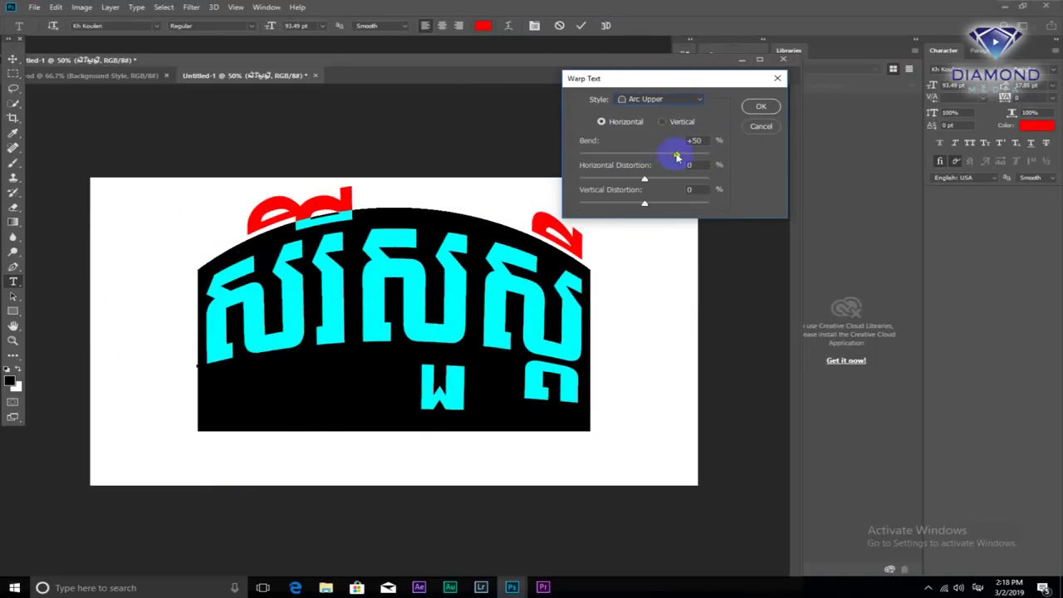
left_click_drag(677, 156, 669, 165)
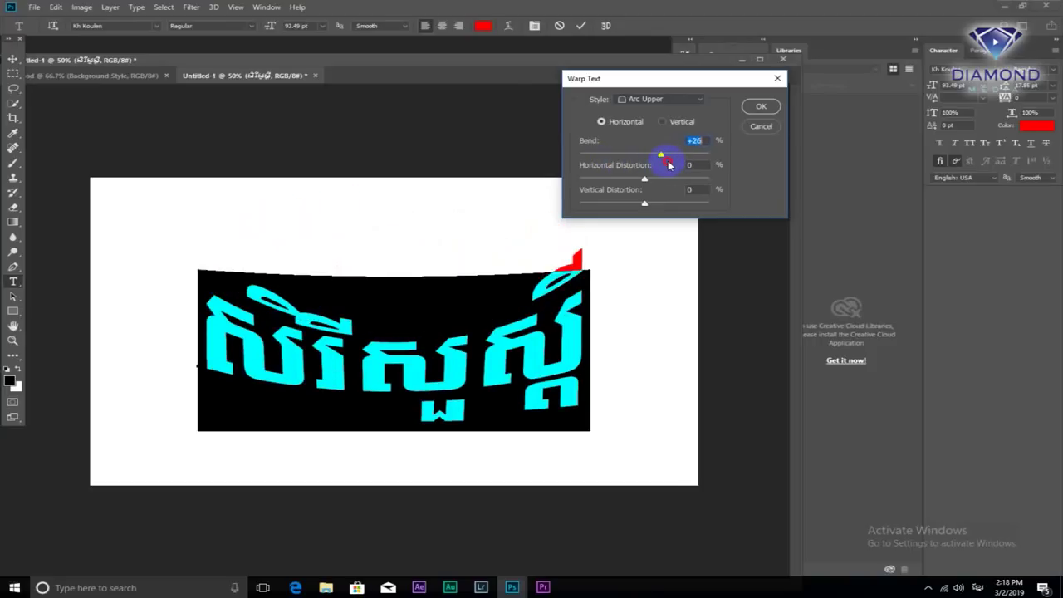
mouse_move(652, 181)
left_mouse_down()
mouse_move(593, 180)
mouse_move(623, 179)
left_mouse_up()
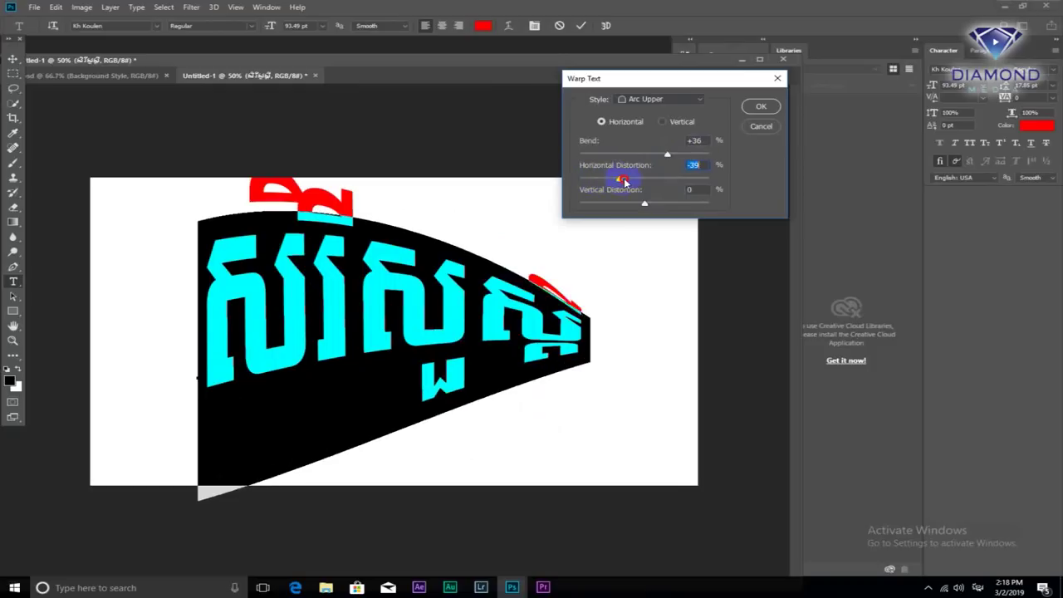
left_click_drag(661, 209, 671, 210)
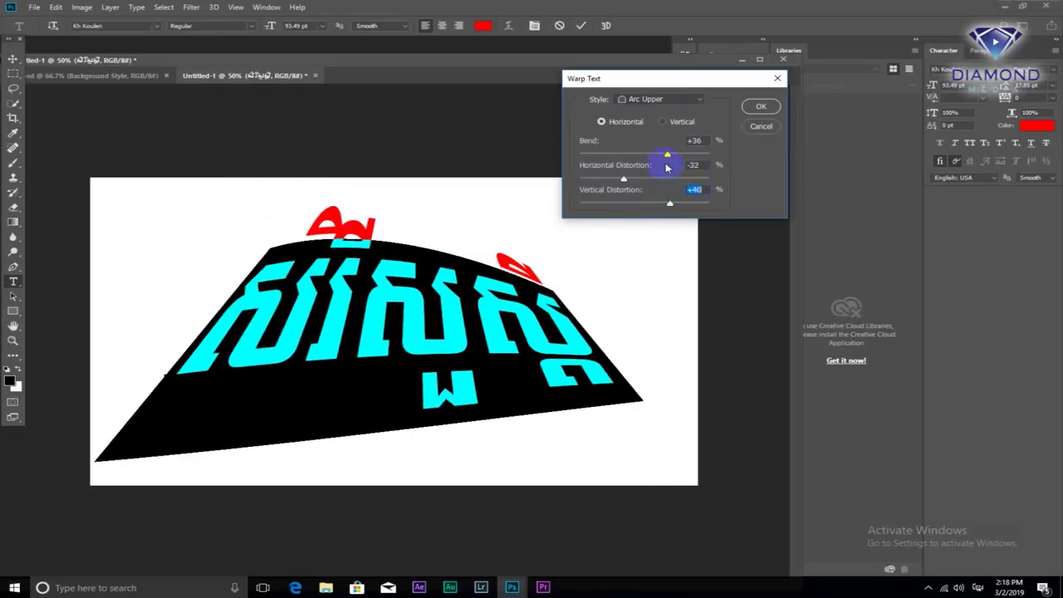
Apply an Arch warp with Bend -17, Horizontal -46 and Vertical -3
left_click(694, 98)
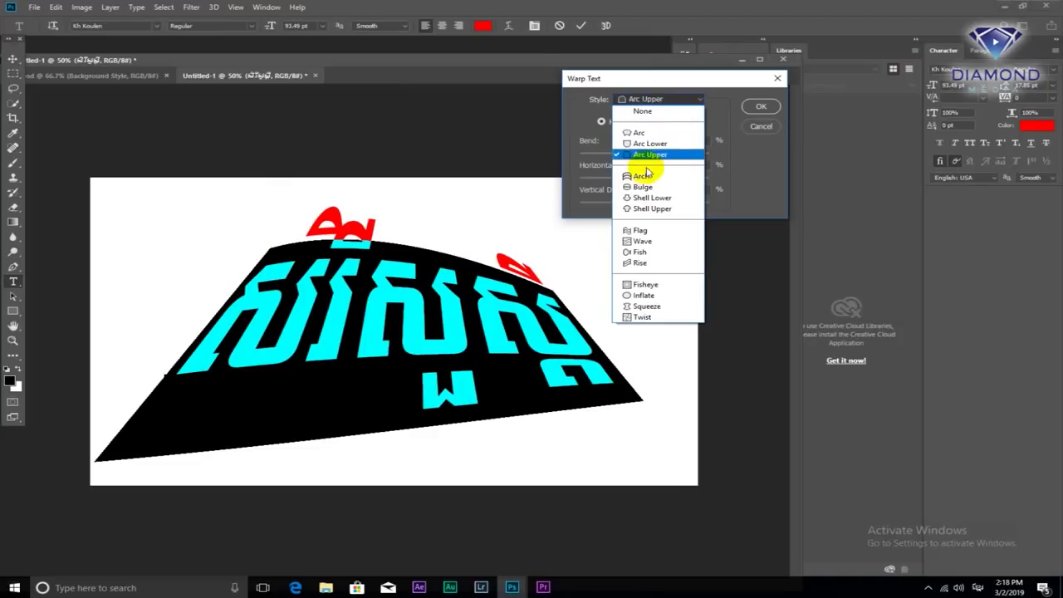
left_click(644, 176)
mouse_move(669, 155)
left_mouse_down()
mouse_move(649, 157)
mouse_move(638, 178)
mouse_move(703, 206)
mouse_move(642, 203)
mouse_move(615, 180)
left_mouse_up()
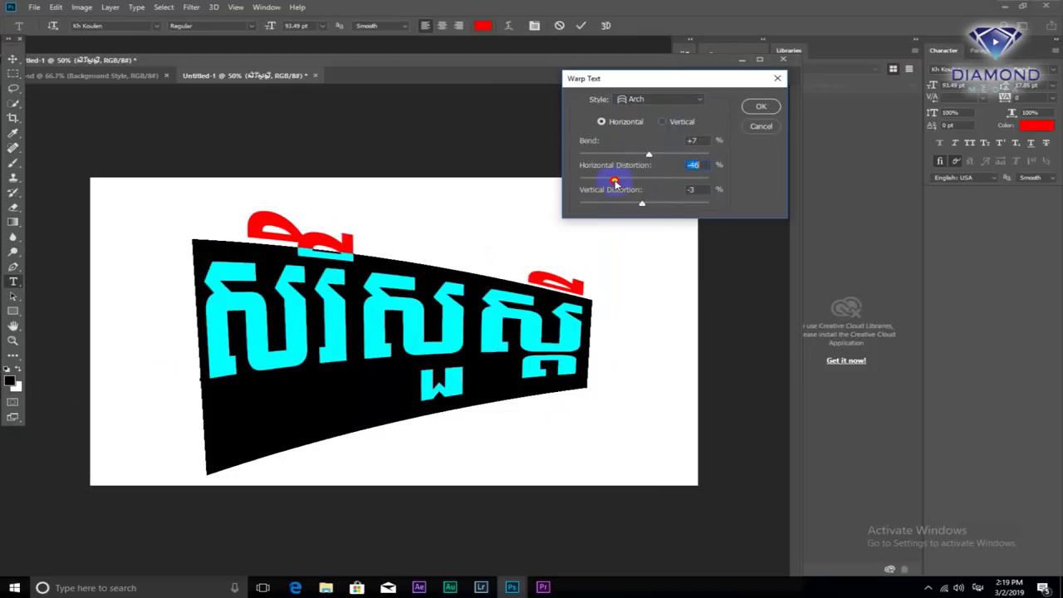
mouse_move(650, 156)
left_mouse_down()
mouse_move(671, 154)
mouse_move(624, 153)
mouse_move(635, 164)
left_mouse_up()
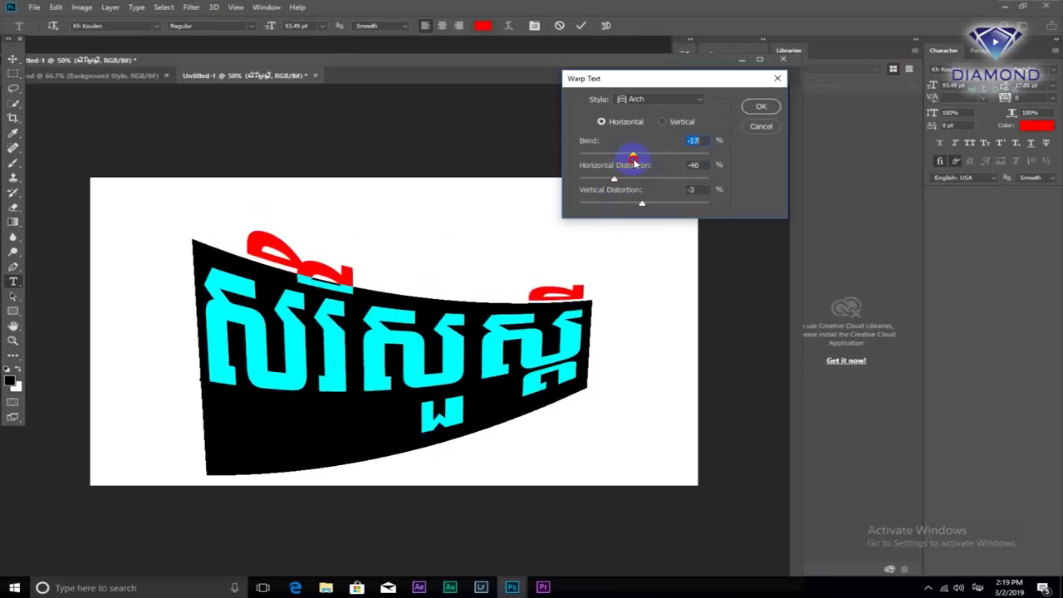
left_click(759, 106)
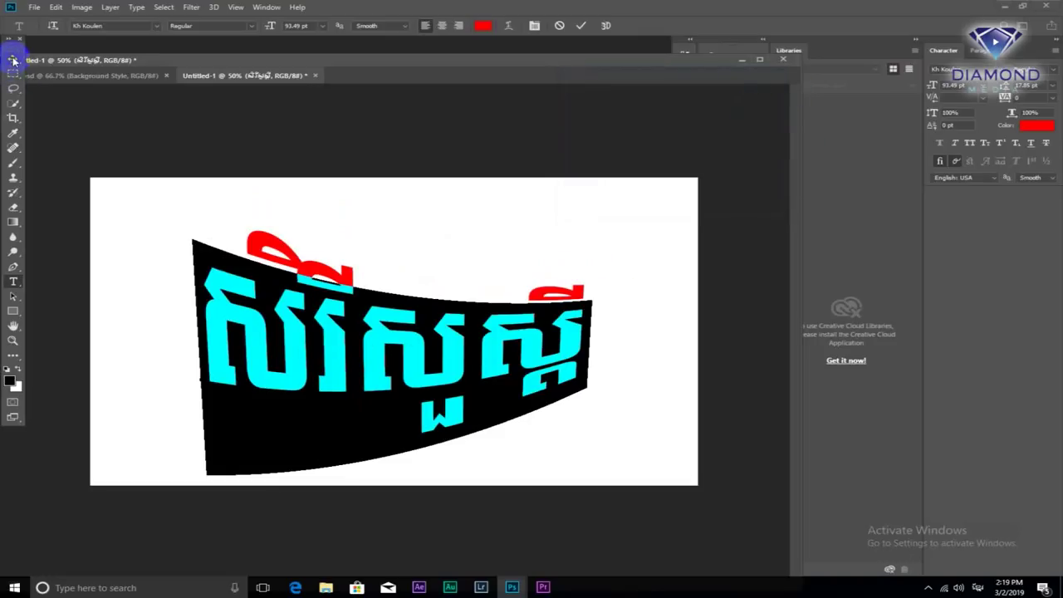
Nudge the warped Khmer text slightly upward and dock the document window
left_click(12, 60)
left_click_drag(451, 367, 452, 359)
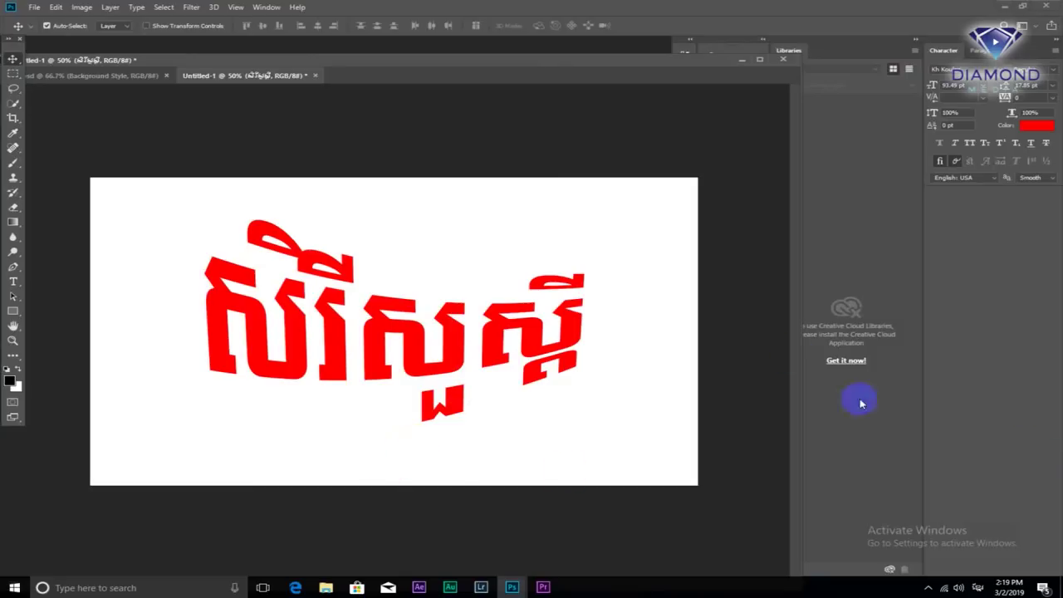
left_click(451, 314)
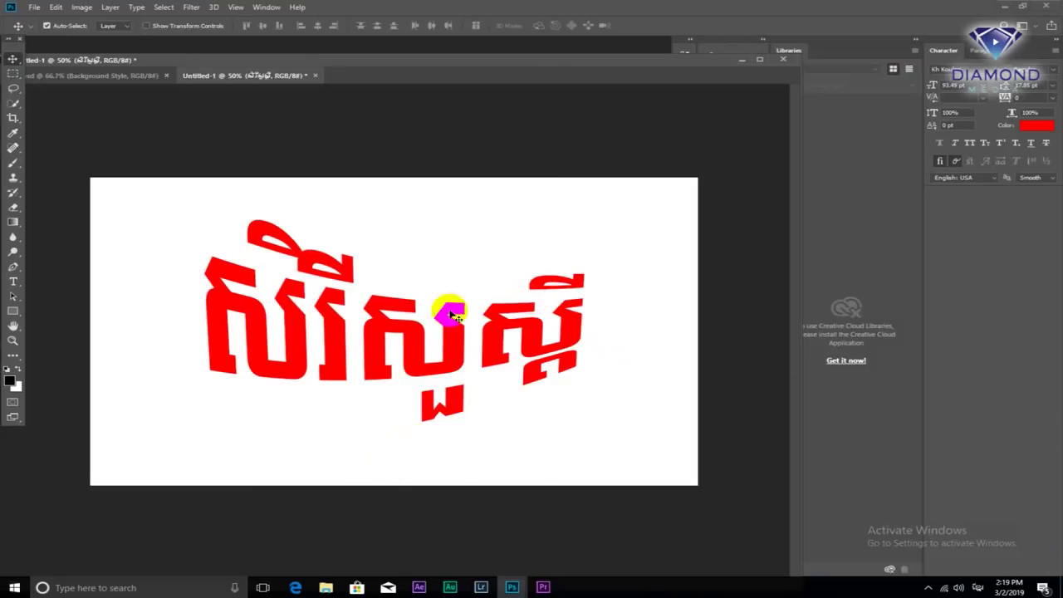
left_click_drag(486, 60, 486, 52)
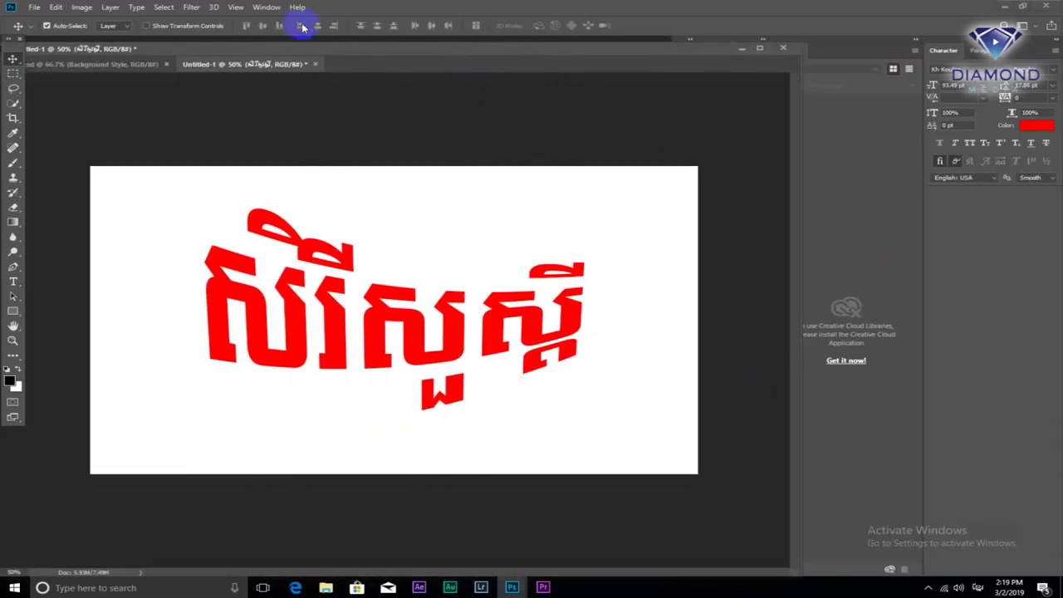
Show the Layers panel and load the Khmer text layer's outline as a selection
left_click(265, 7)
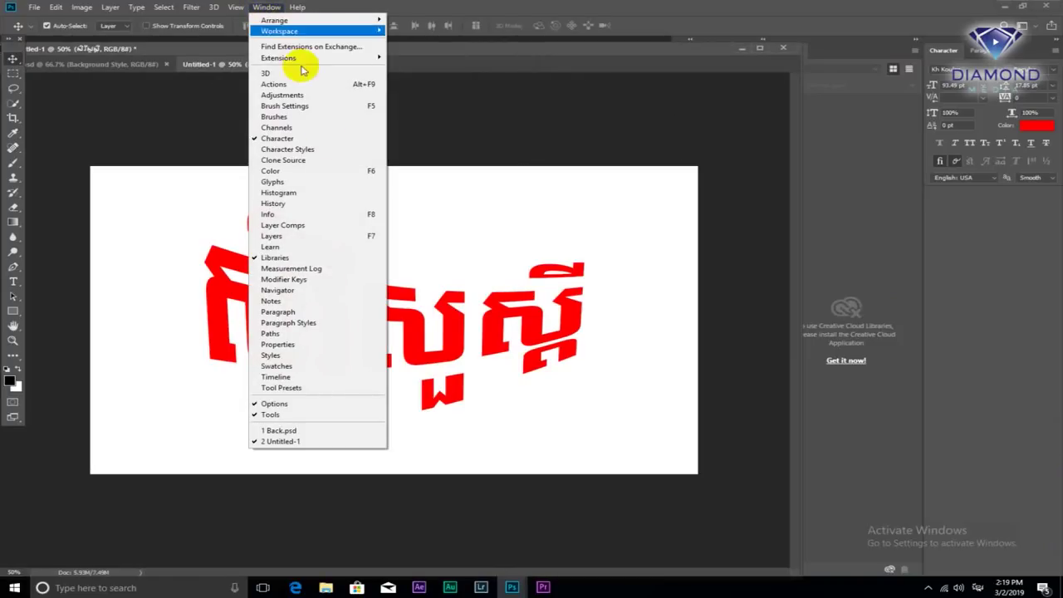
left_click(306, 240)
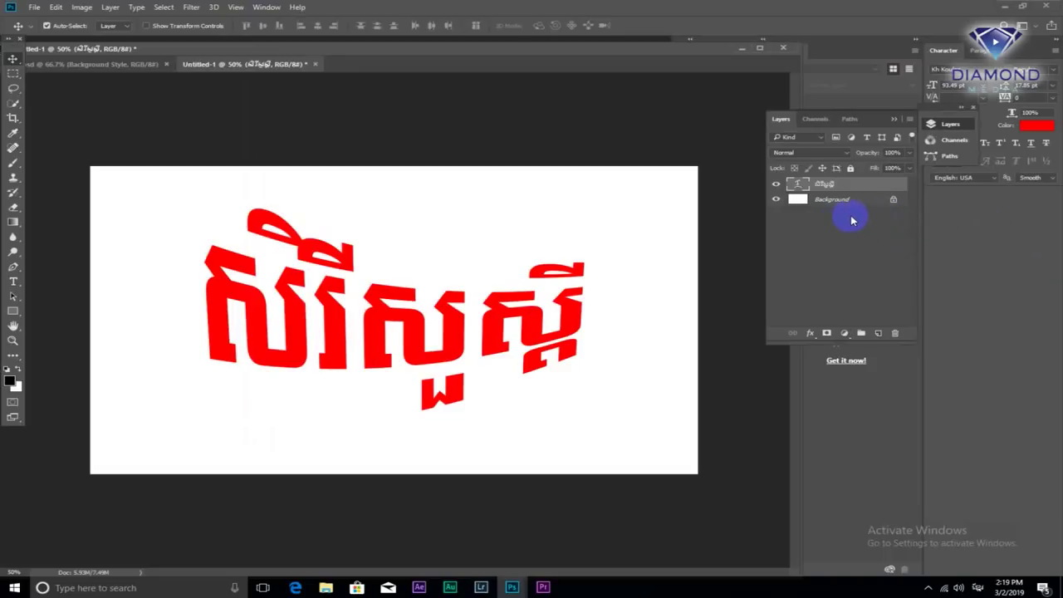
left_click(801, 186, "ctrl")
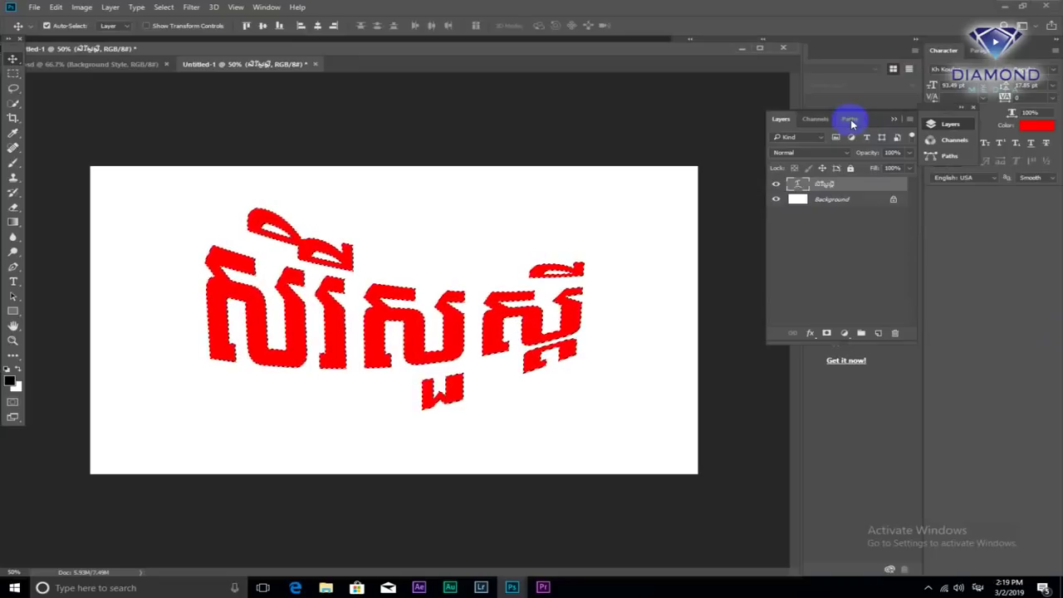
Convert the Khmer lettering selection into a Work Path in the Paths panel and show its anchors
left_click(268, 8)
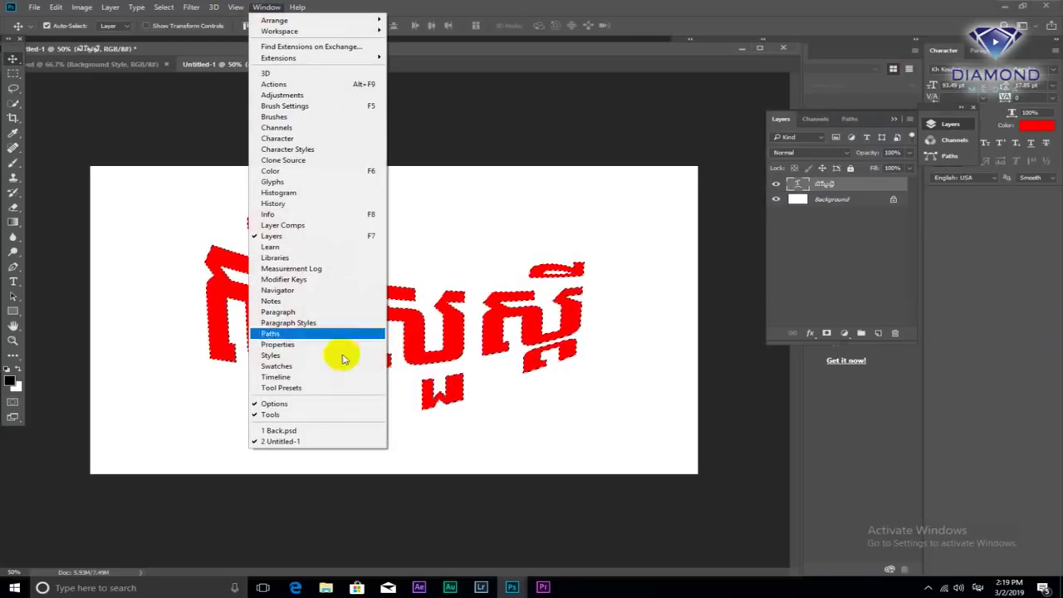
left_click(875, 237)
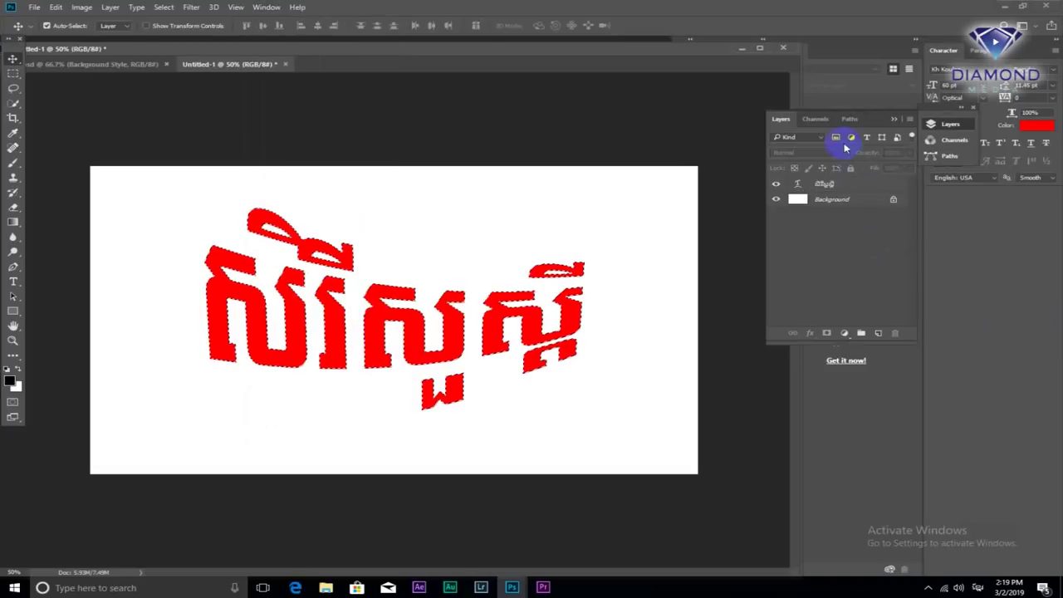
left_click(850, 119)
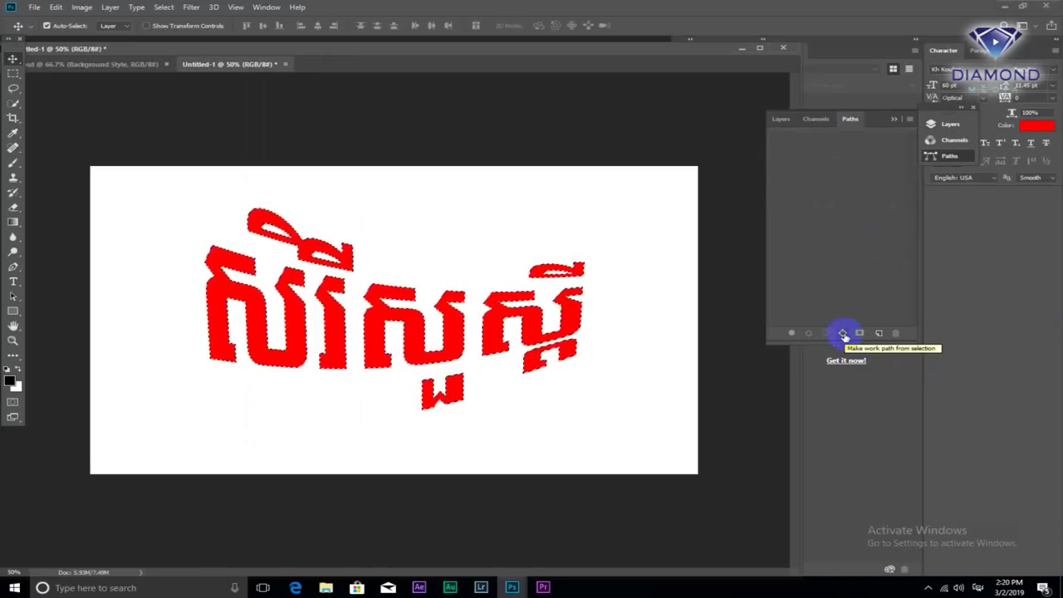
left_click(843, 334)
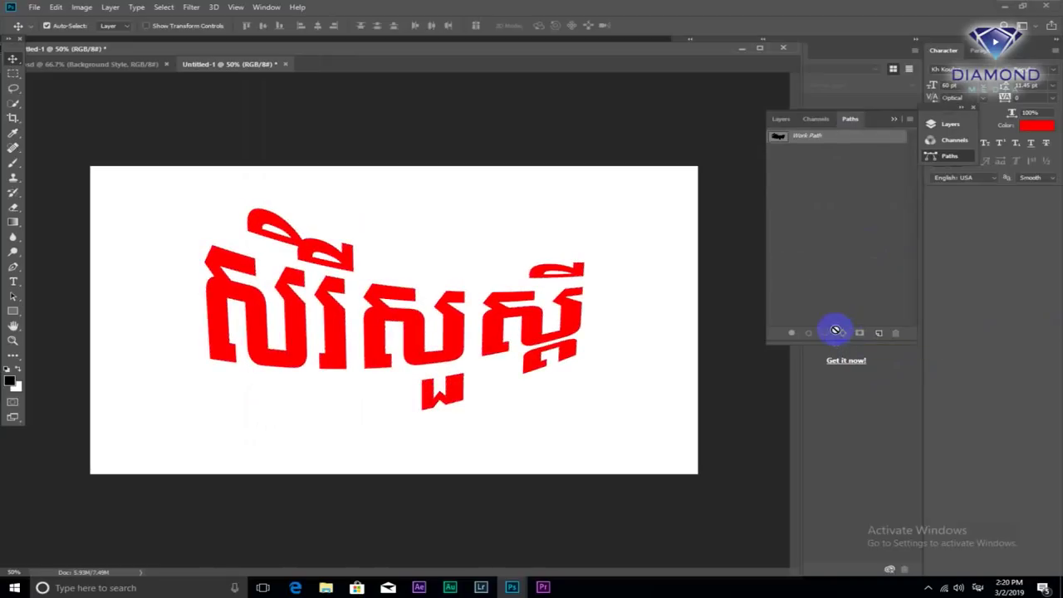
left_click(829, 139)
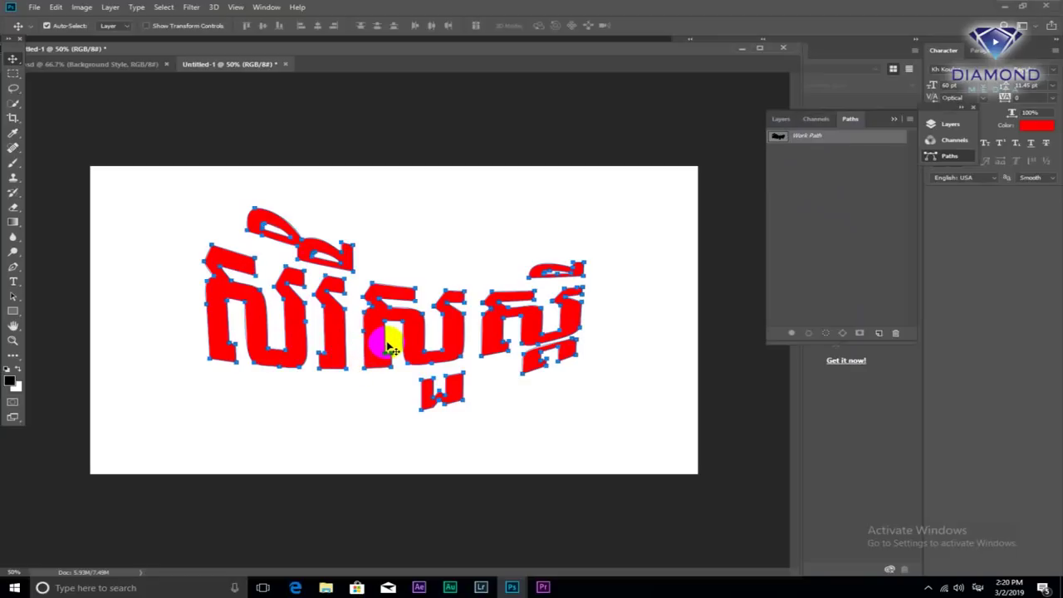
Zoom and pan between 66.7% and 100% to inspect the Khmer Work Path's letter outlines
key("ctrl")
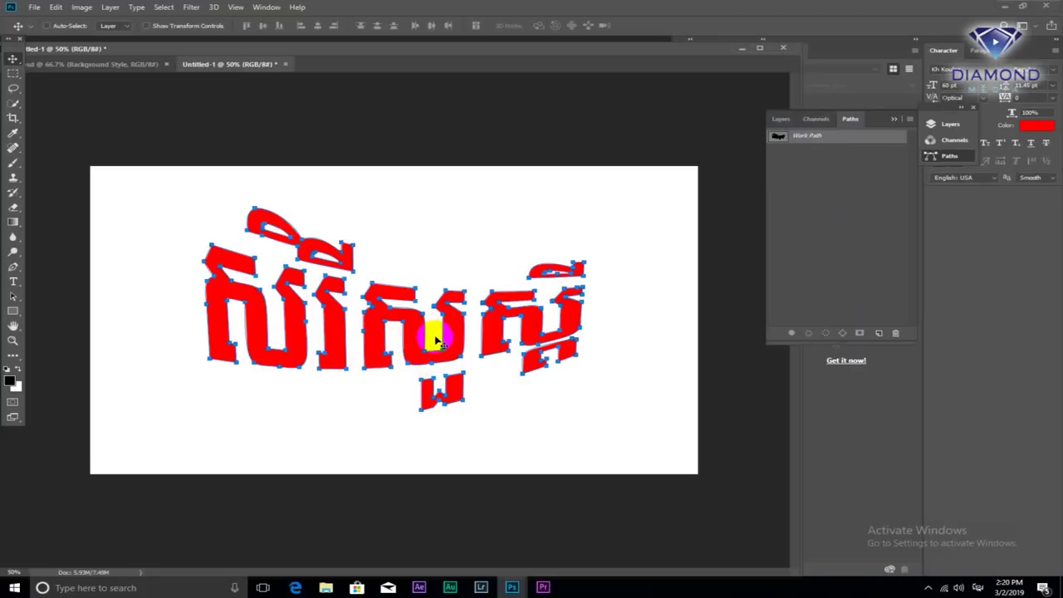
left_click(436, 331)
left_click(423, 341)
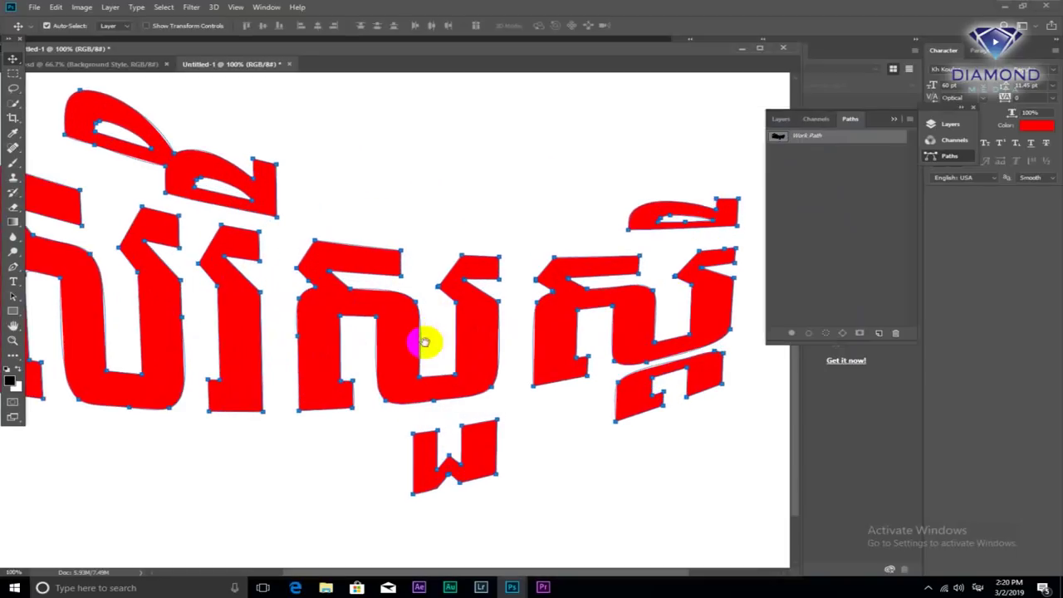
left_click_drag(490, 309, 459, 309)
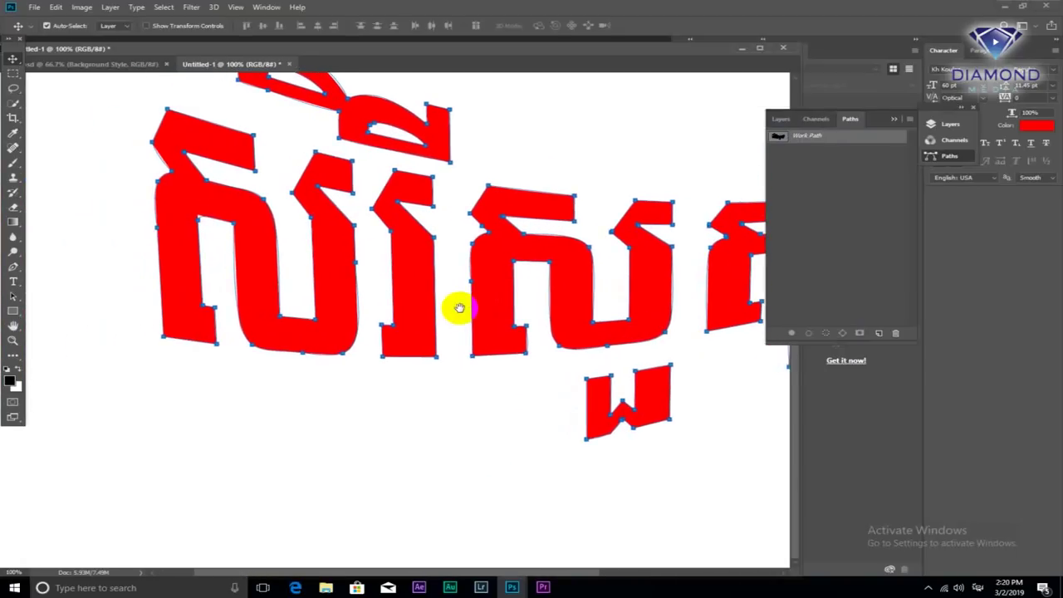
left_click(471, 297, "alt")
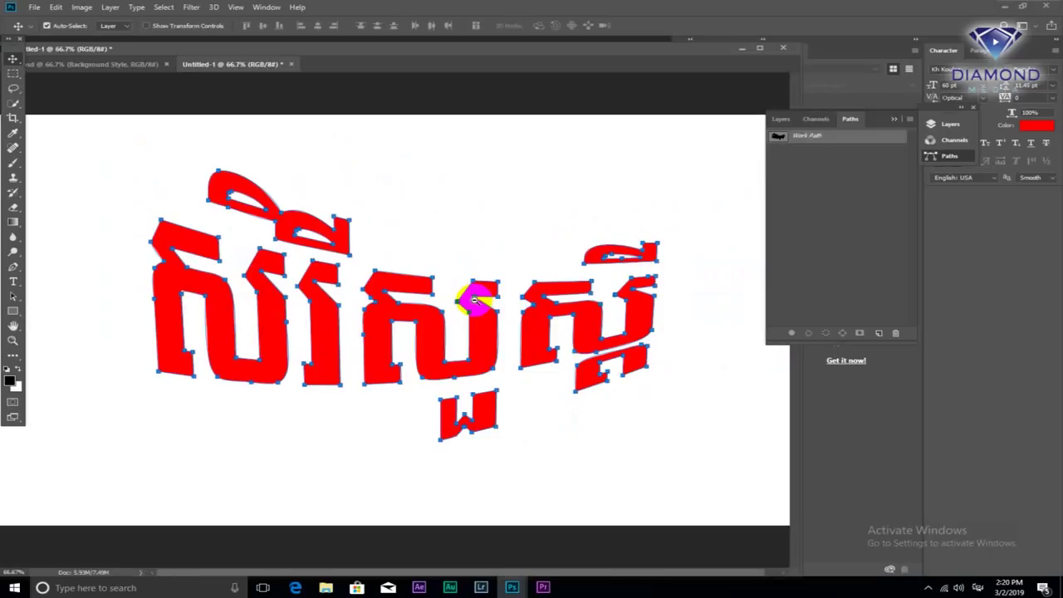
left_click(469, 301, "alt")
left_click(453, 312, "alt")
left_click(416, 314)
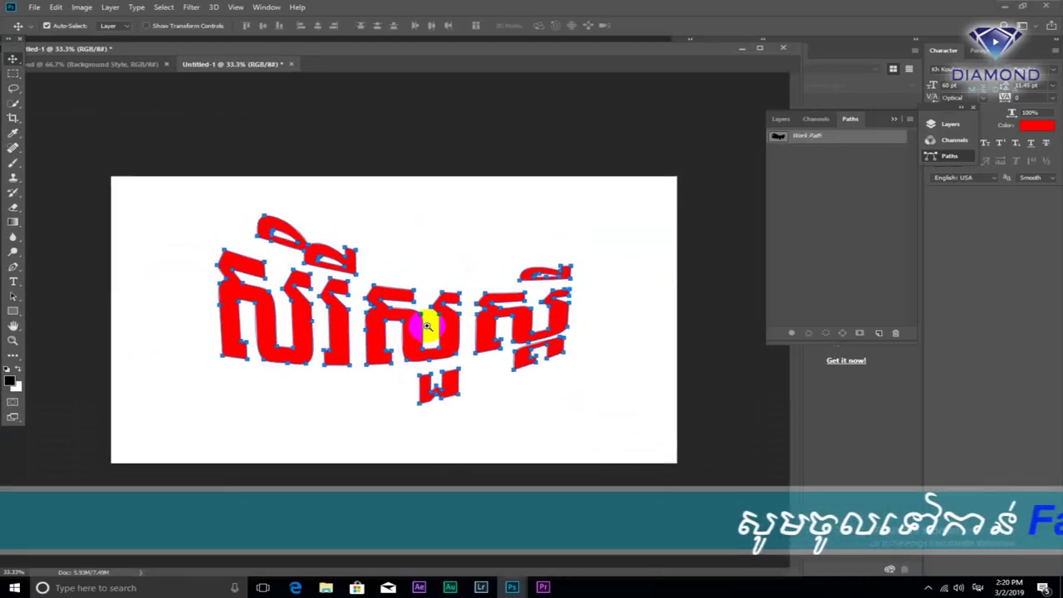
left_click(424, 315)
left_click_drag(375, 347, 479, 272)
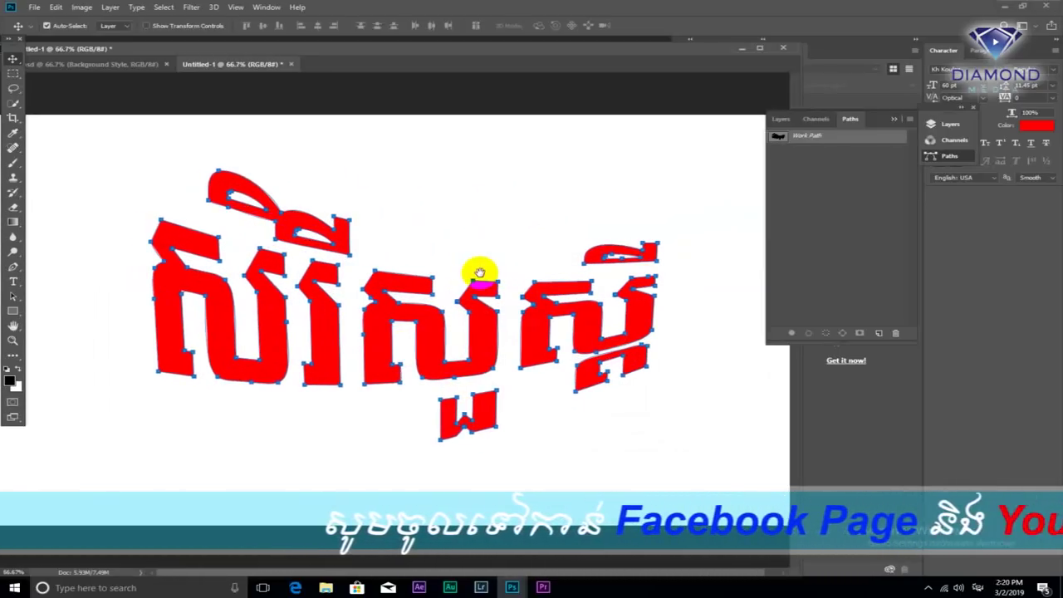
left_click(391, 349)
mouse_move(391, 349)
left_mouse_down()
mouse_move(457, 314)
mouse_move(485, 313)
left_mouse_up()
left_click(427, 313)
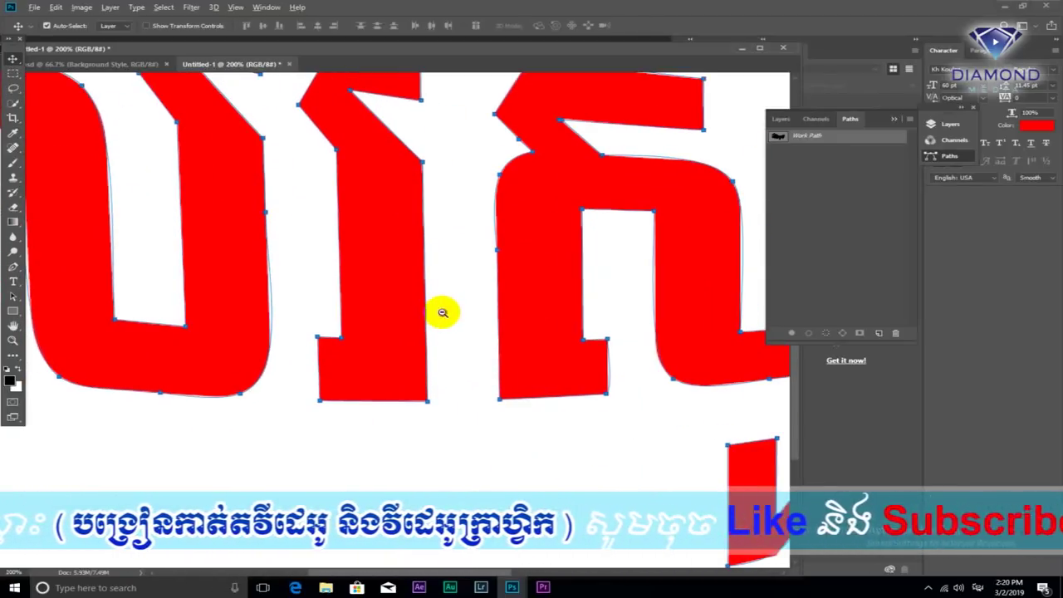
left_click(441, 309, "alt")
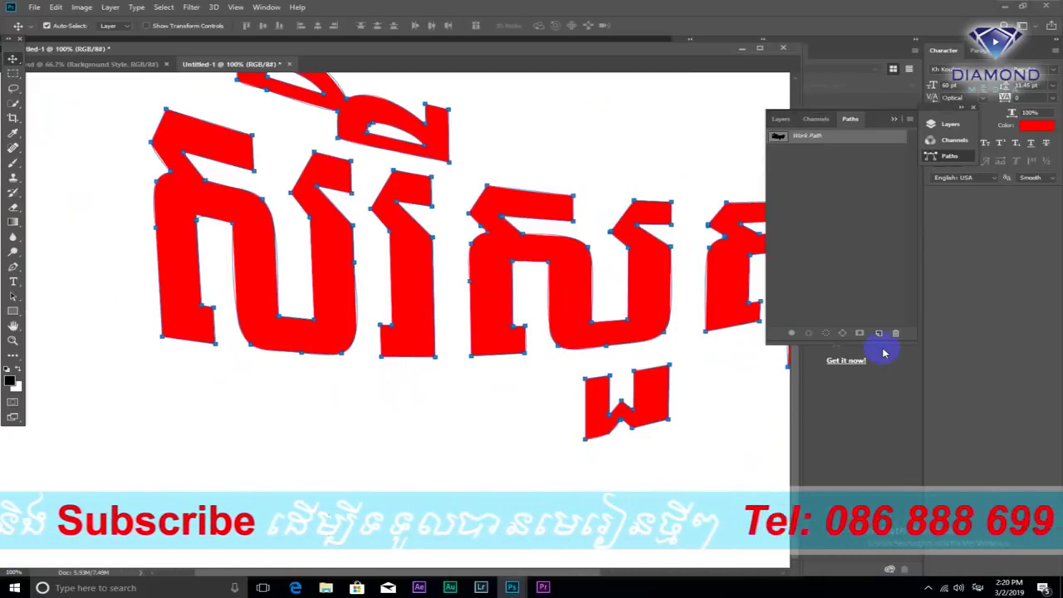
left_click(600, 322, "alt")
left_click(599, 322, "alt")
left_click(600, 323, "alt")
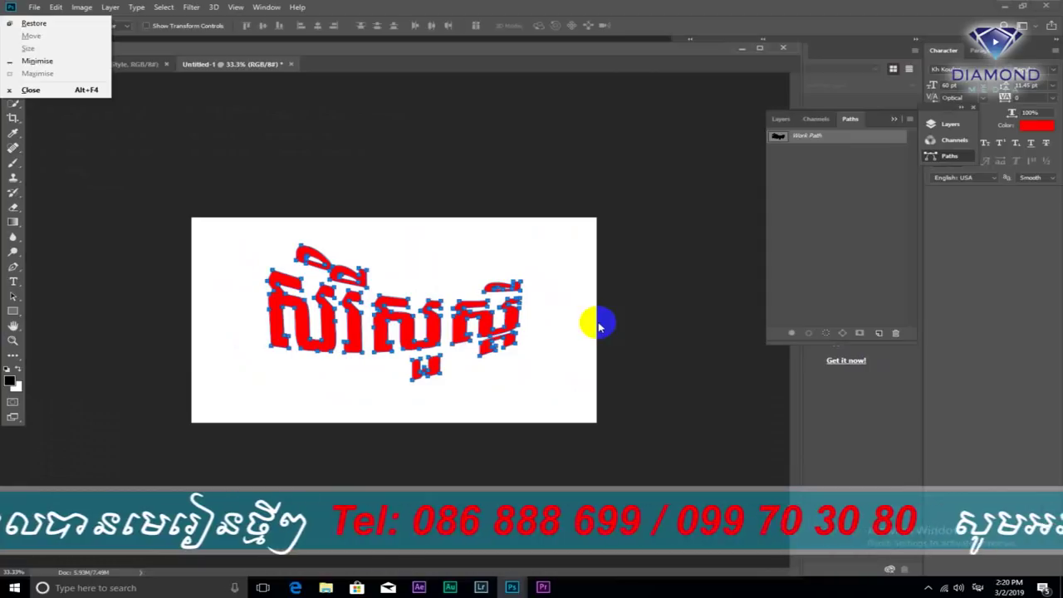
left_click(511, 229)
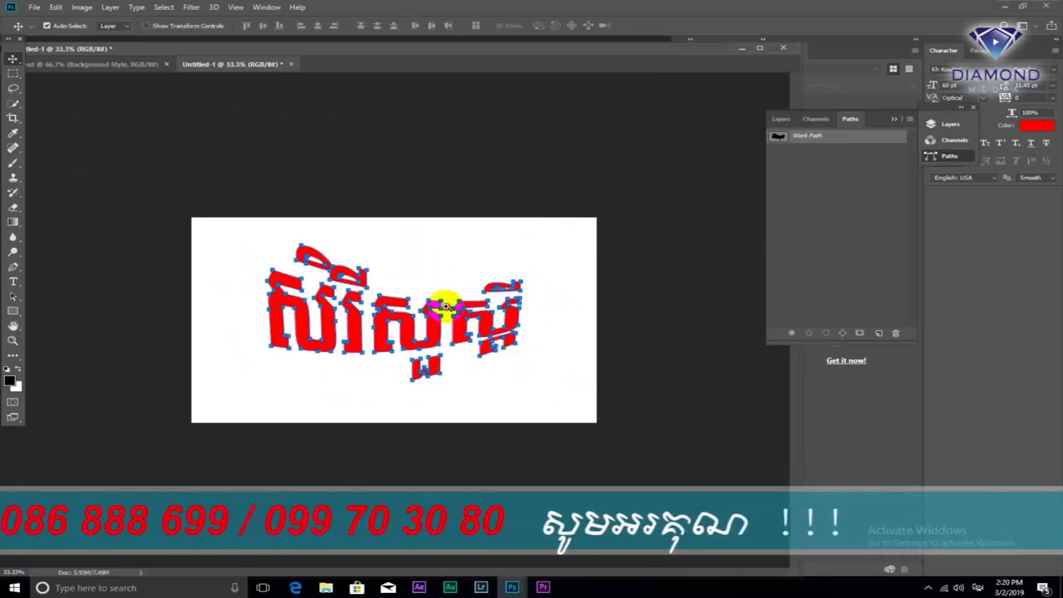
left_click(446, 307)
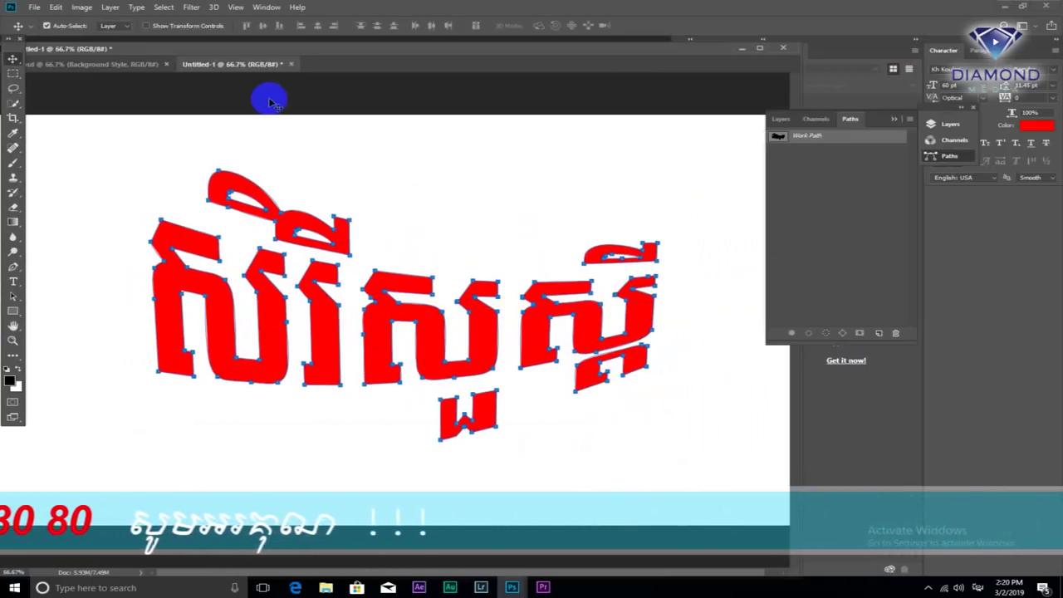
left_click(189, 8)
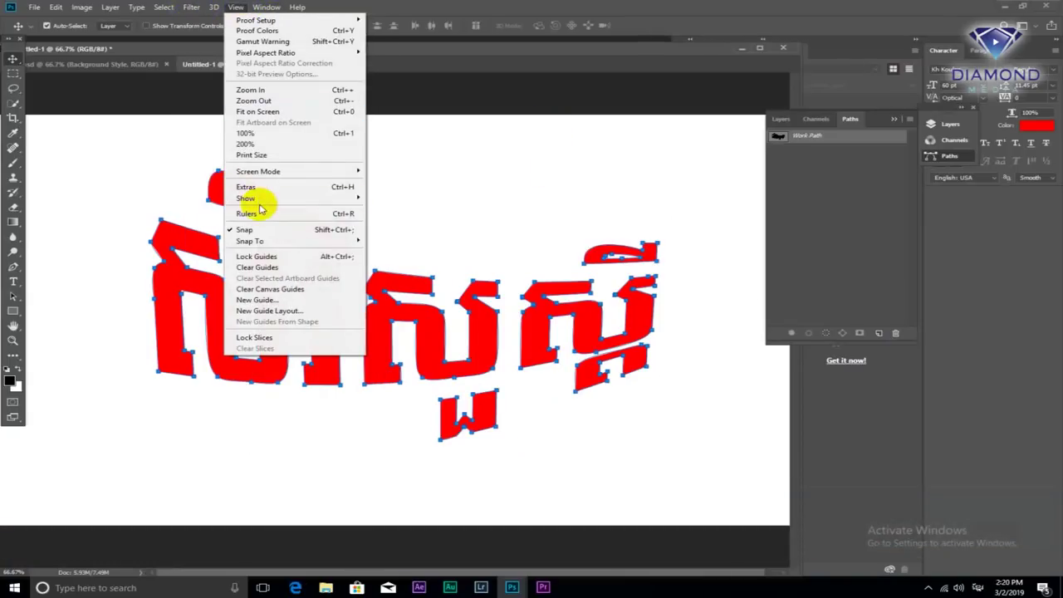
mouse_move(249, 197)
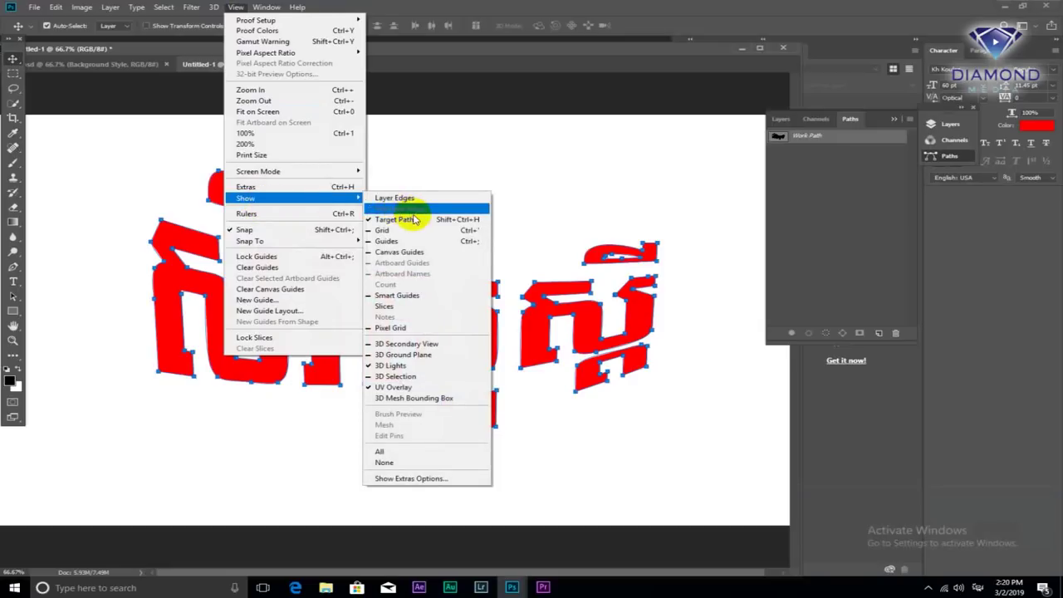
Show the canvas grid and nudge the middle glyph's top-right anchor to reshape its top edge
left_click(398, 233)
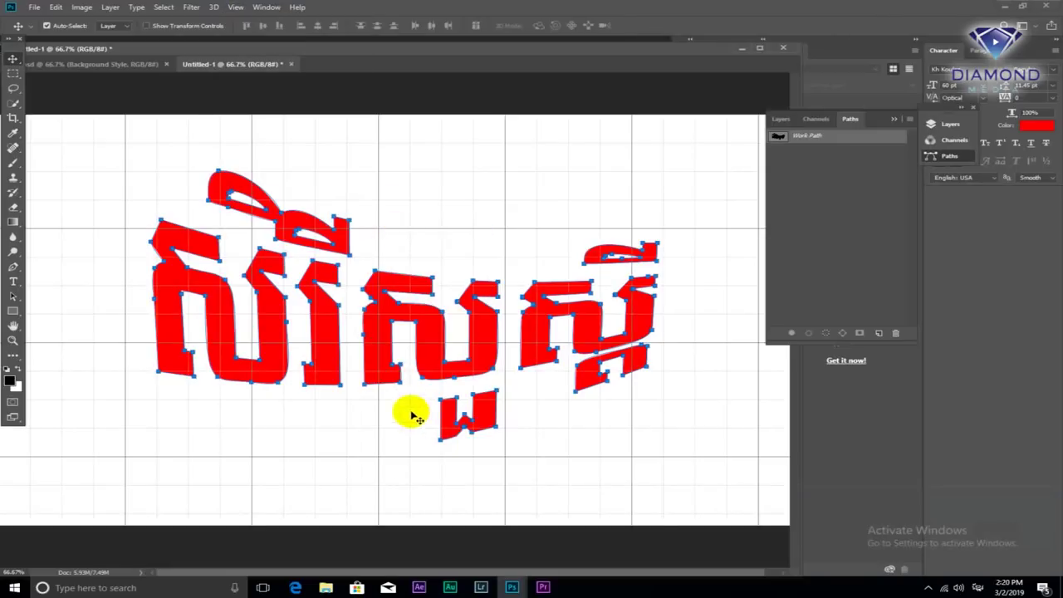
scroll(339, 372, "up", 1)
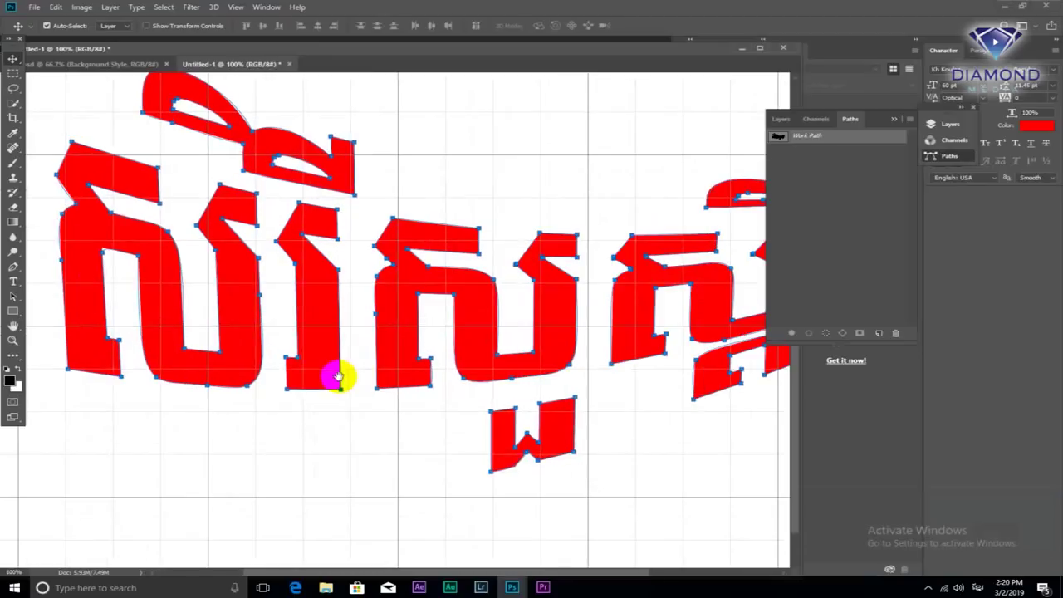
left_click_drag(377, 384, 435, 352)
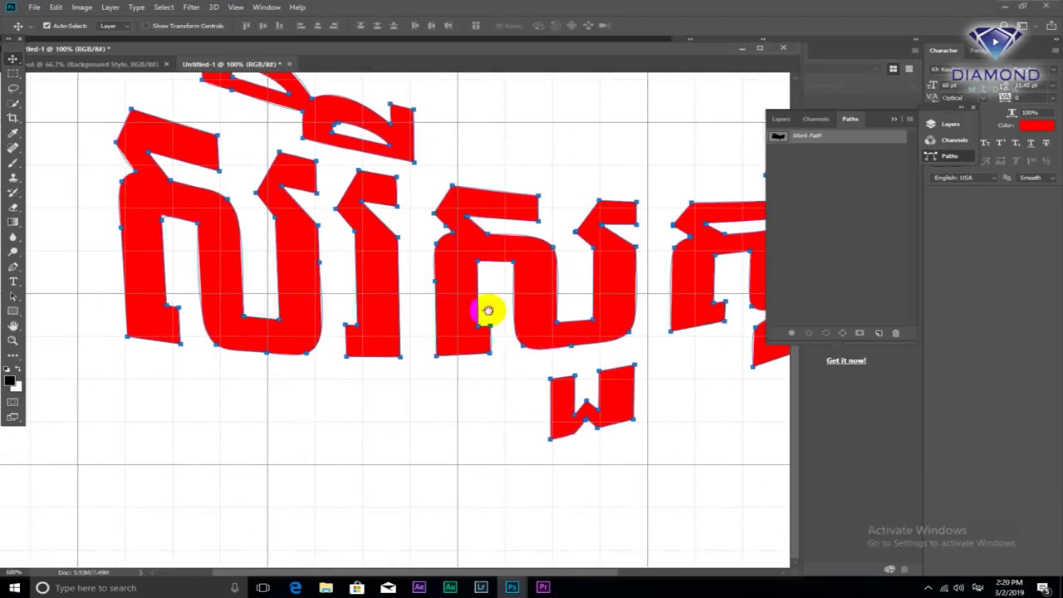
scroll(487, 308, "right", 5)
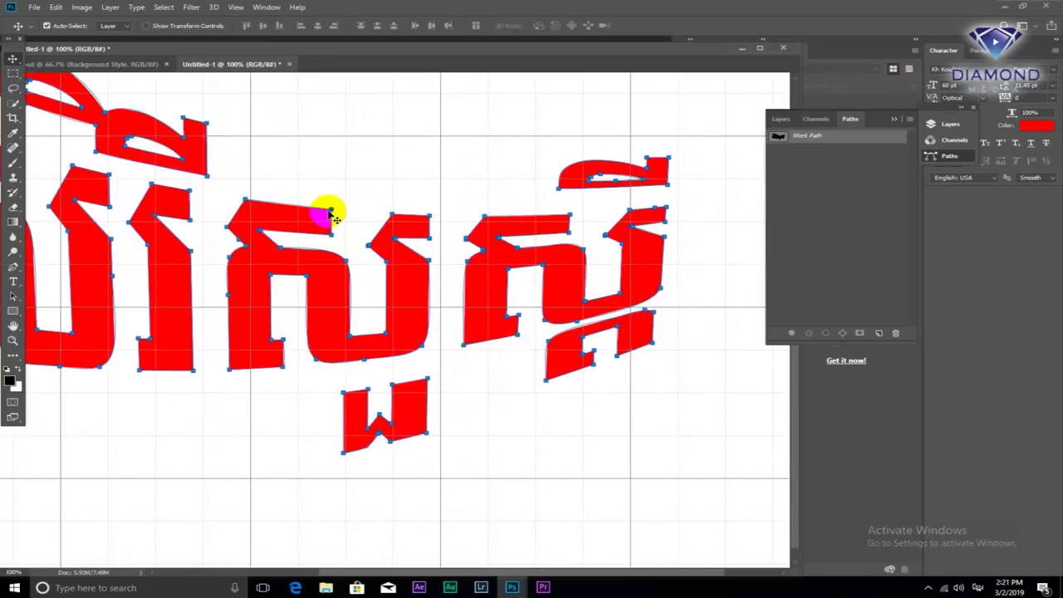
left_click_drag(331, 214, 331, 209)
left_click(13, 267)
left_click(12, 268)
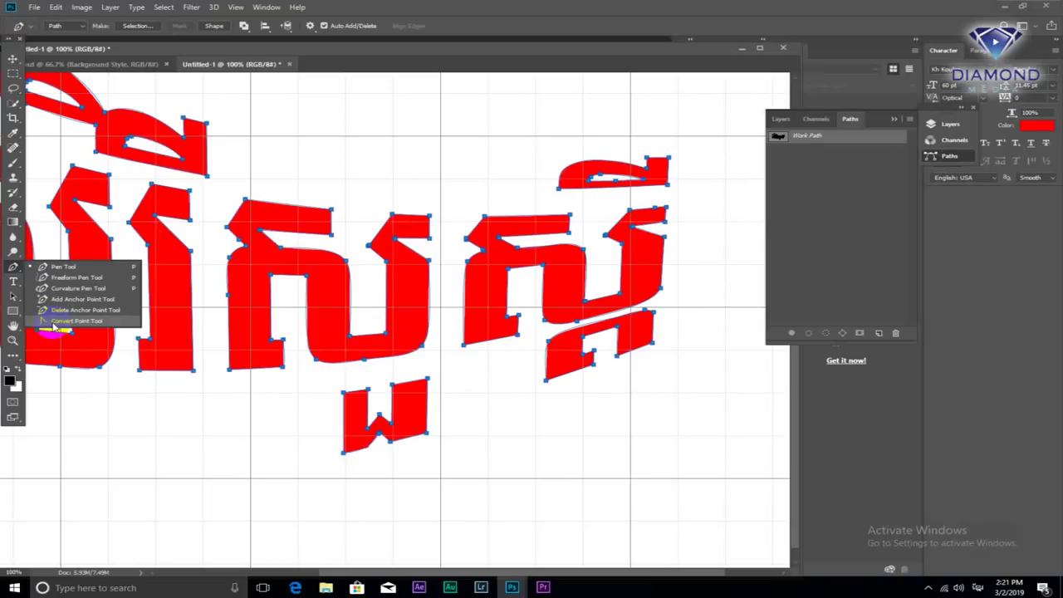
With the Curvature Pen, pull the middle glyph's top anchor up-right into a curve
left_click(86, 291)
mouse_move(330, 215)
left_mouse_down()
mouse_move(409, 165)
mouse_move(377, 178)
left_mouse_up()
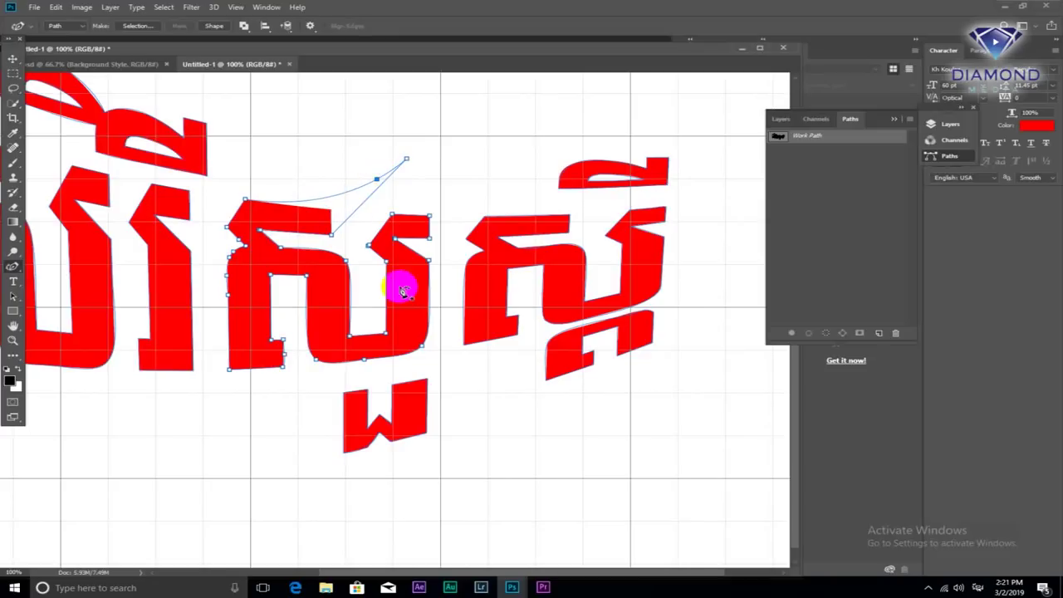
scroll(446, 292, "down", 2)
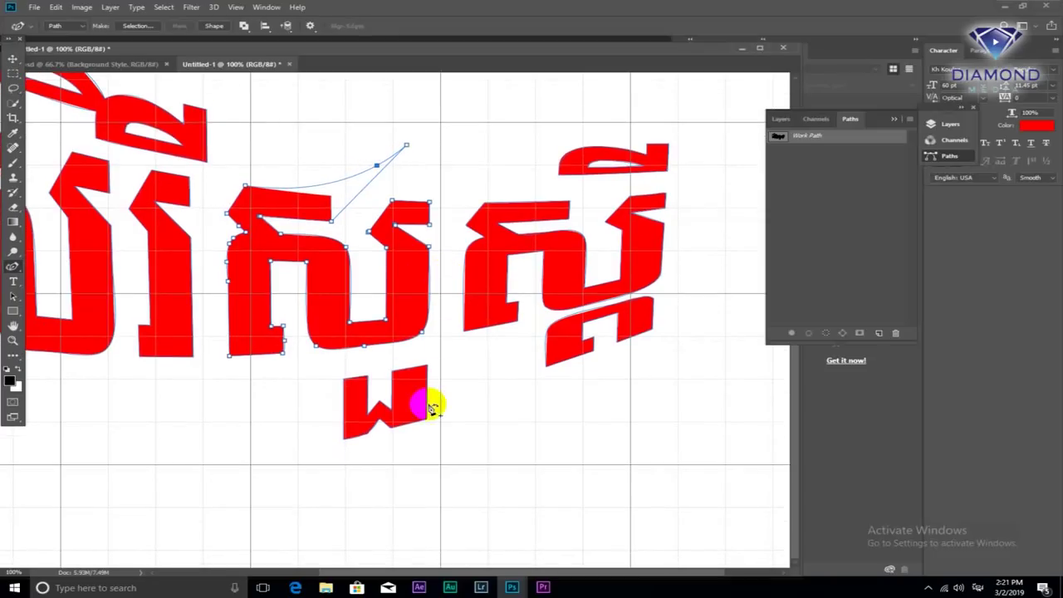
scroll(504, 373, "up", 1)
scroll(591, 352, "up", 1)
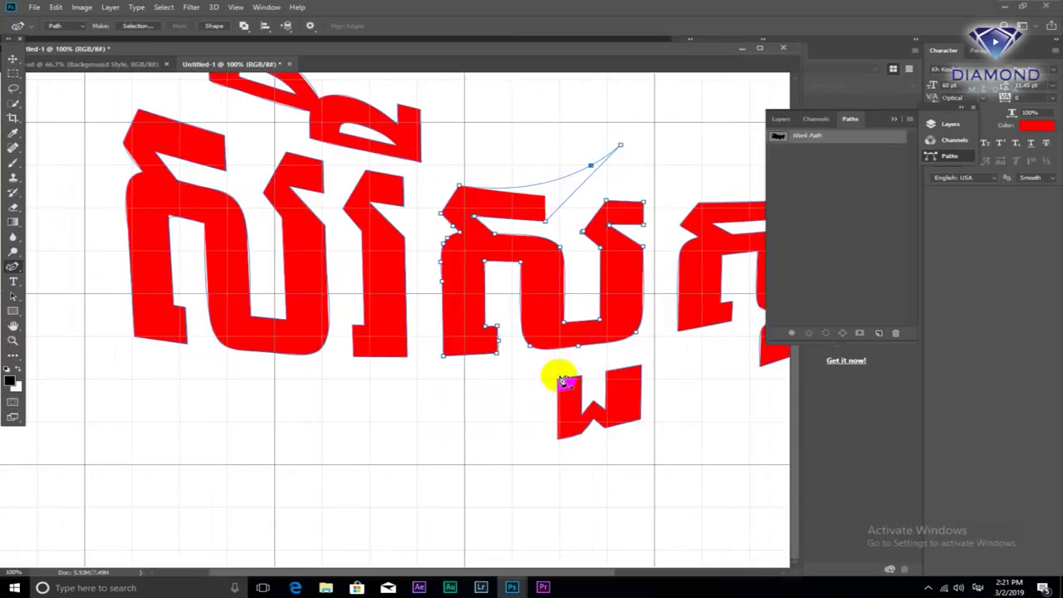
scroll(562, 392, "up", 1)
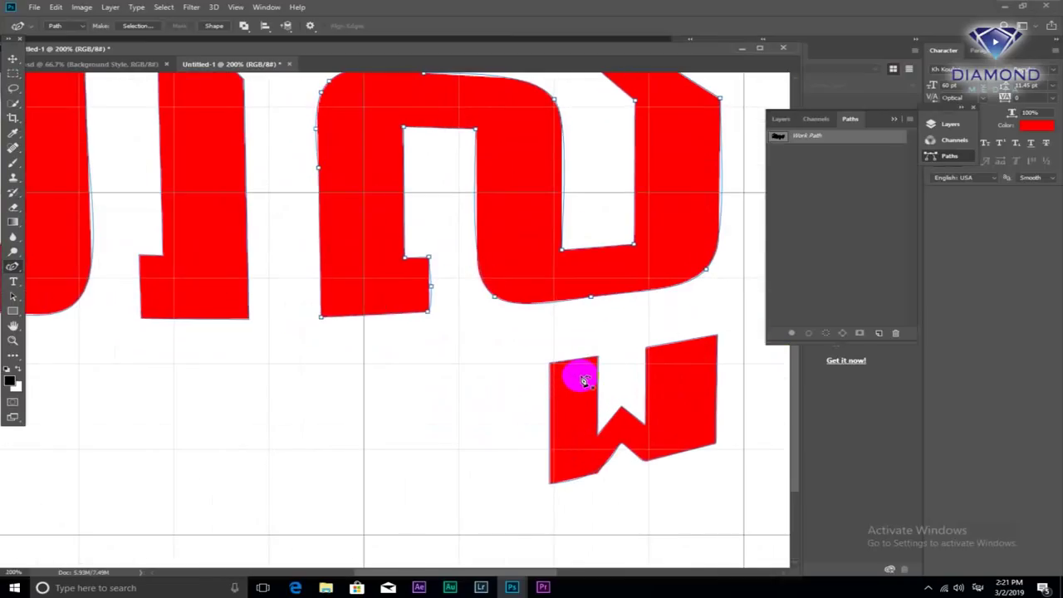
Zoom to 300% on the W-shaped subscript and adjust its top-left corner anchor
left_click(561, 373)
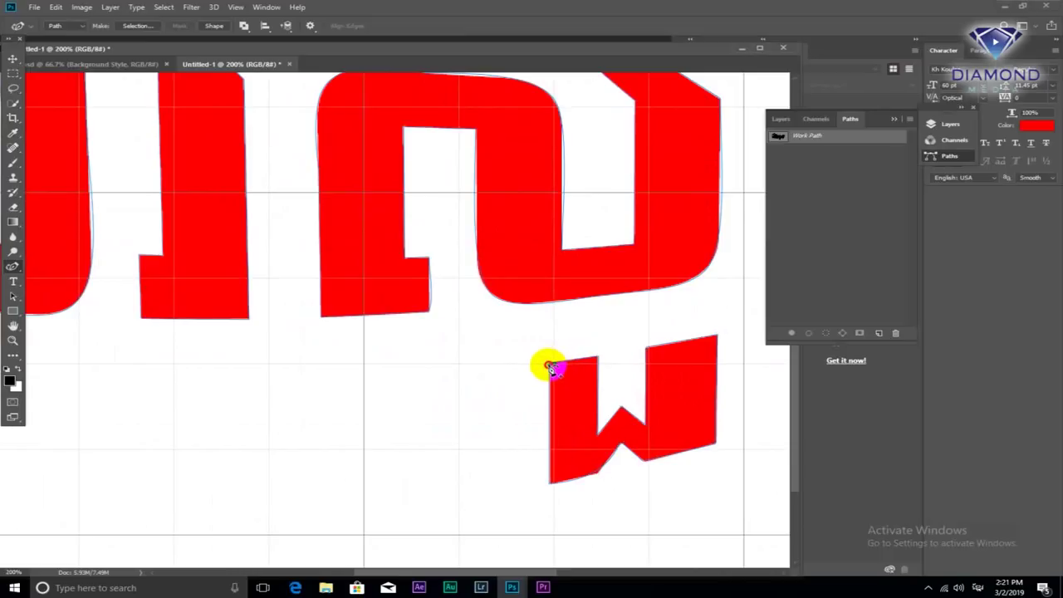
left_click_drag(551, 366, 563, 371)
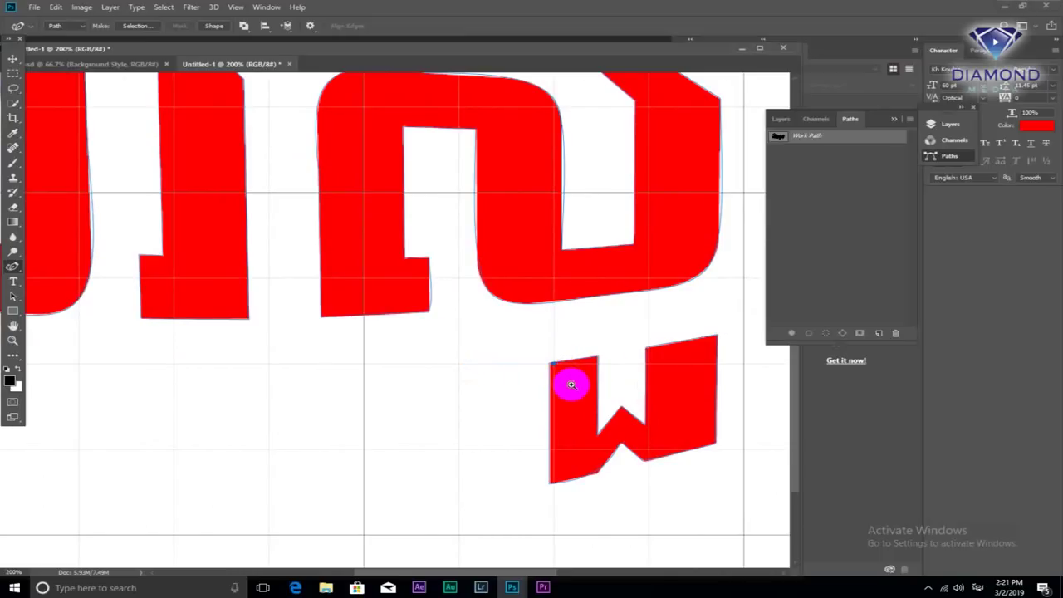
scroll(571, 384, "up", 1)
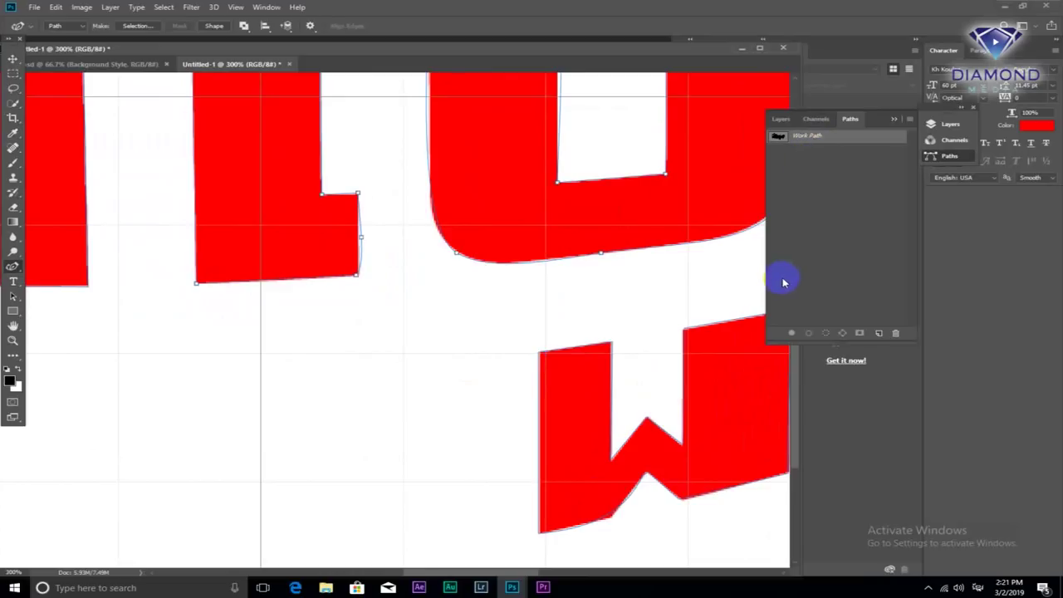
left_click(561, 363)
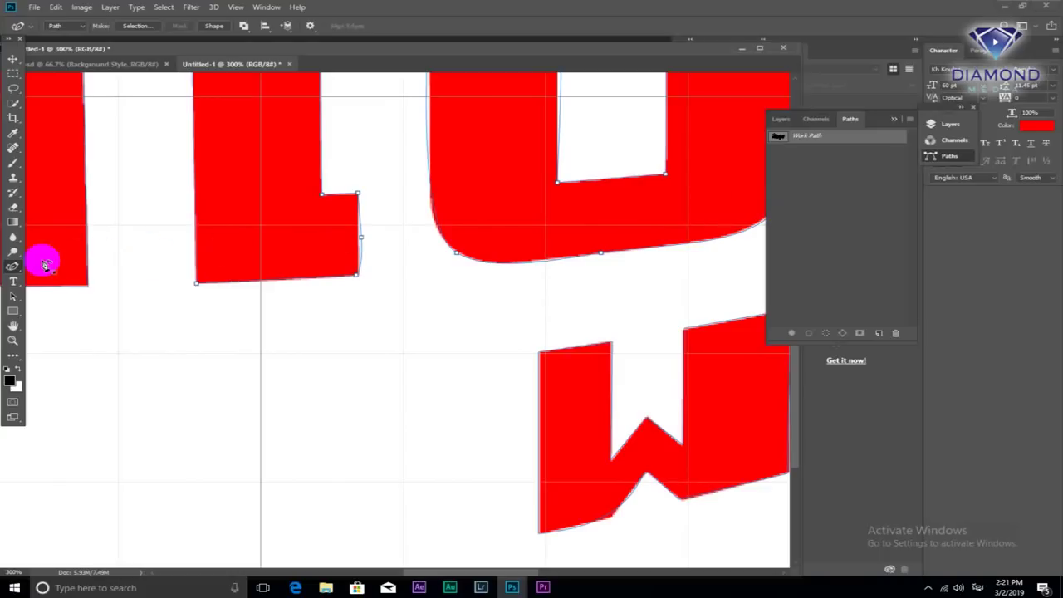
right_click(13, 268)
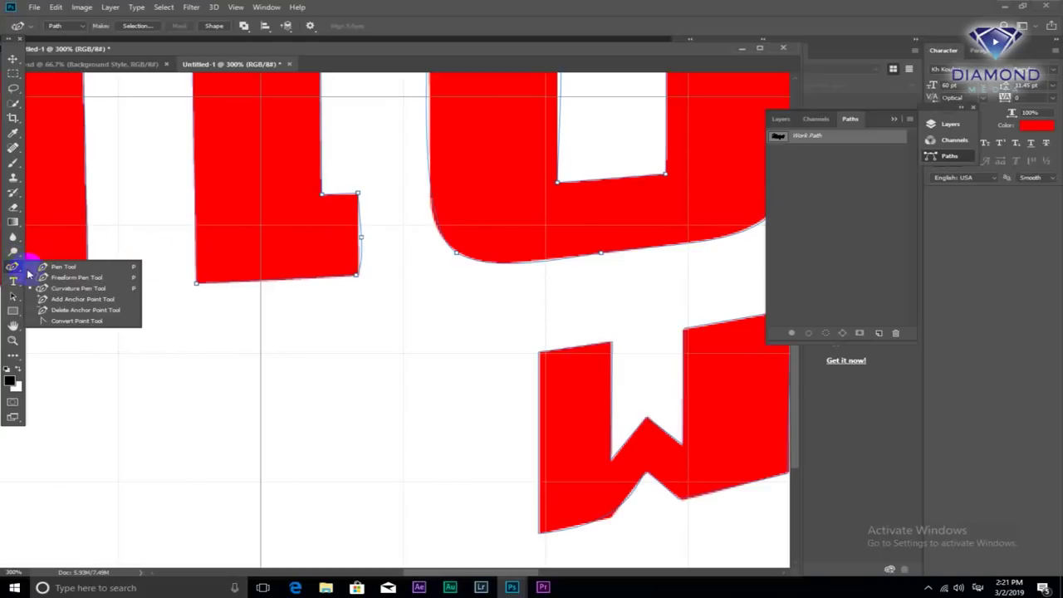
Add anchors to the W shape's top and left edges and bend its top-left corner below the baseline
left_click(66, 300)
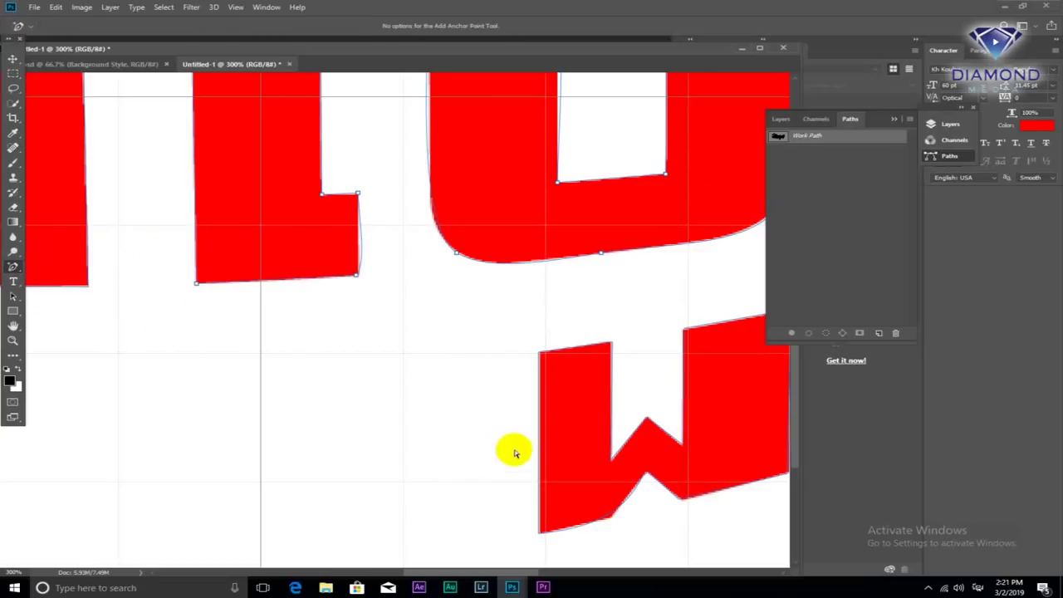
left_click(577, 348)
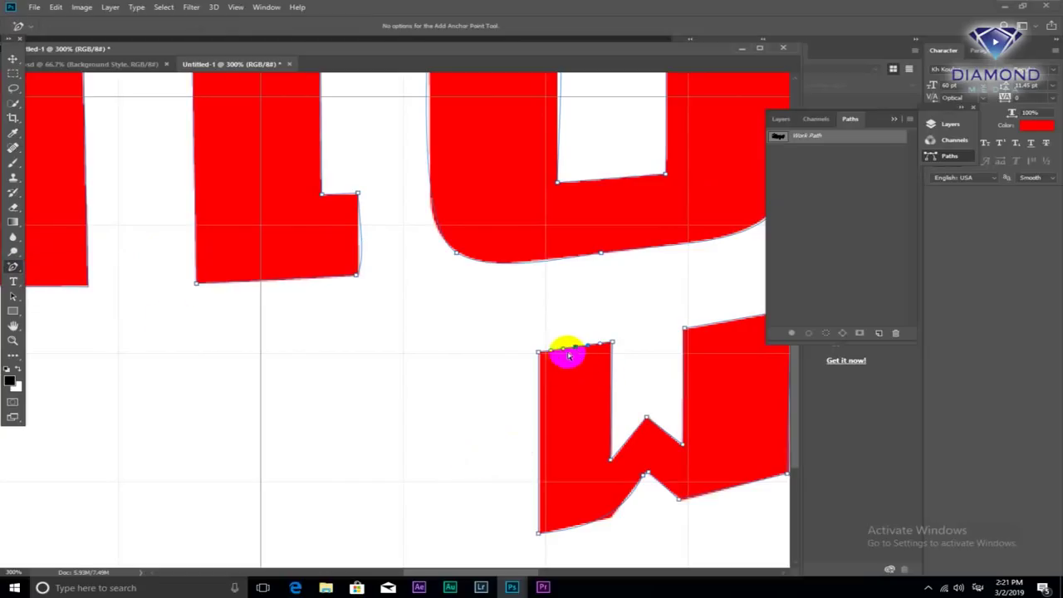
left_click(540, 399)
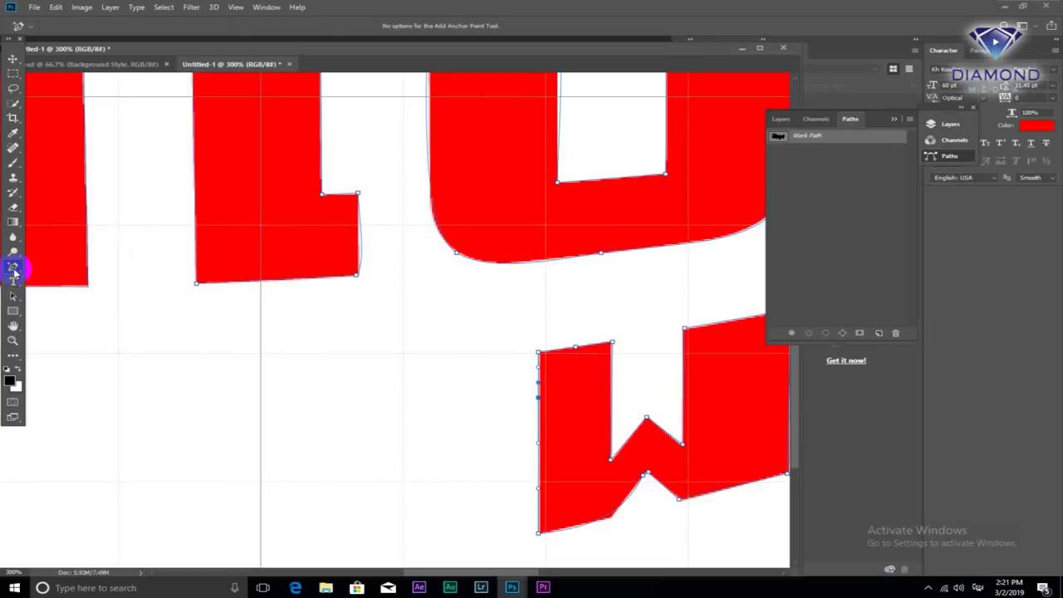
left_click(13, 267)
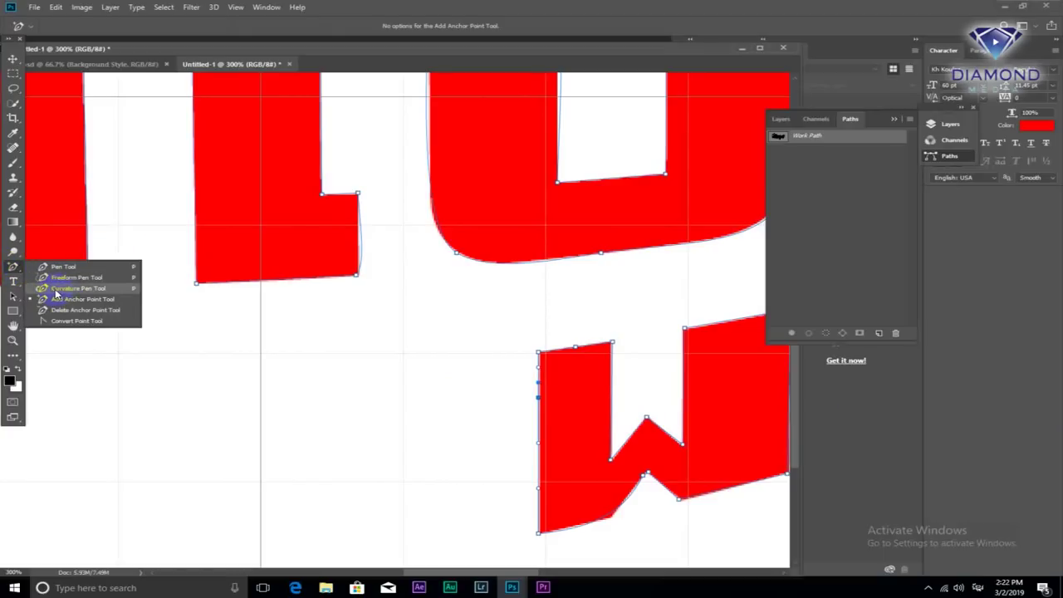
left_click(54, 289)
left_click_drag(540, 356, 37, 379)
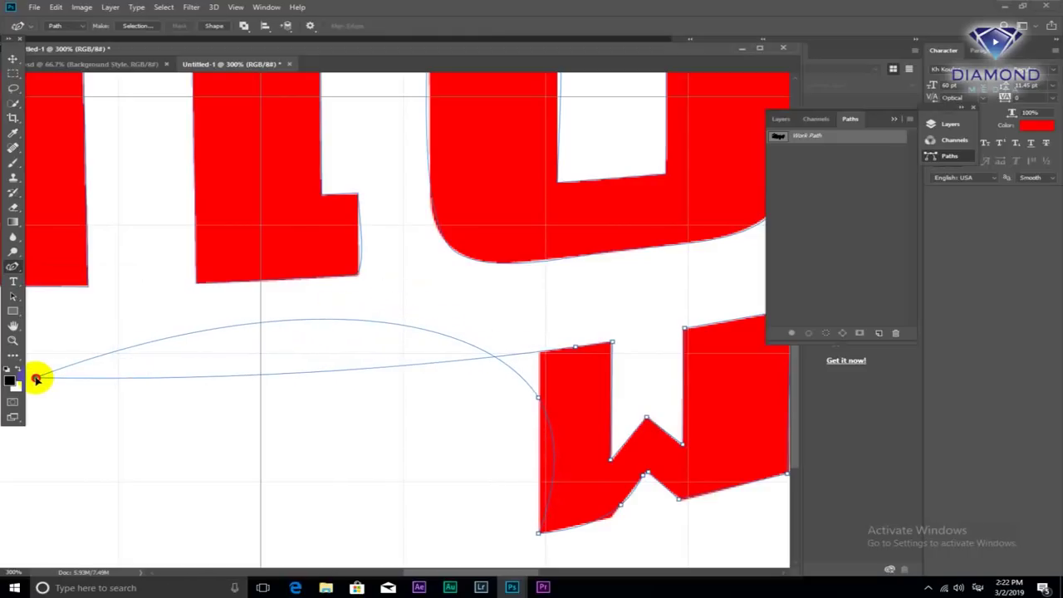
left_click_drag(444, 385, 536, 284)
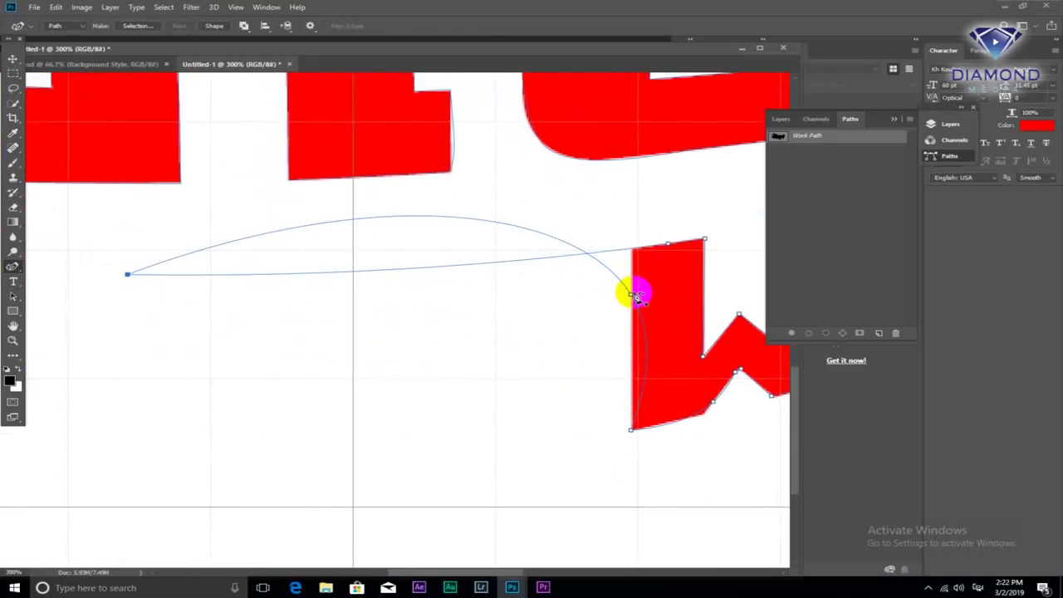
left_click_drag(633, 295, 392, 313)
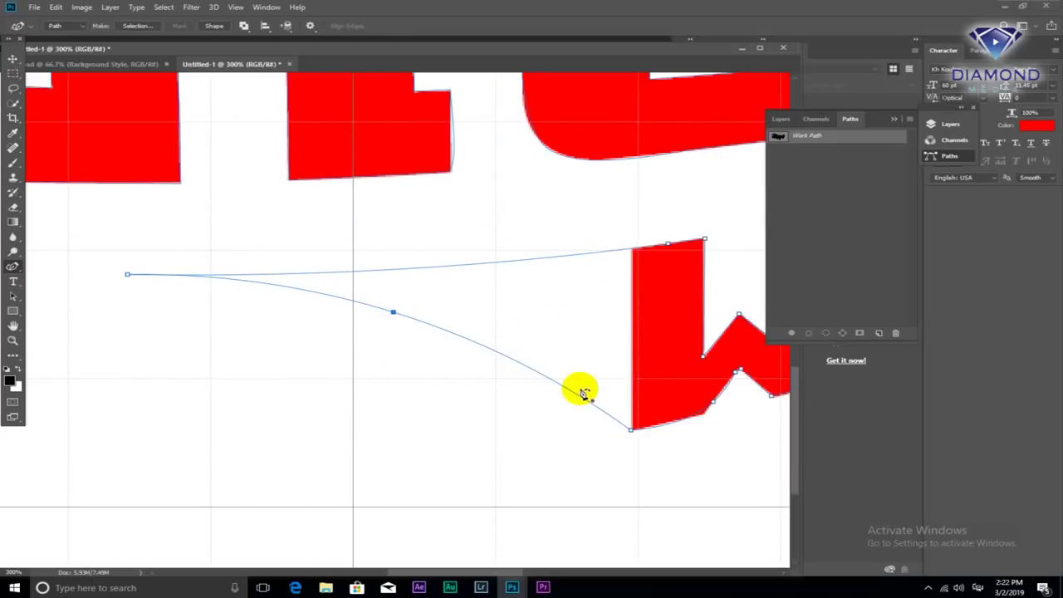
Add an anchor on the lower curve and pull it up to reshape the curve
right_click(13, 266)
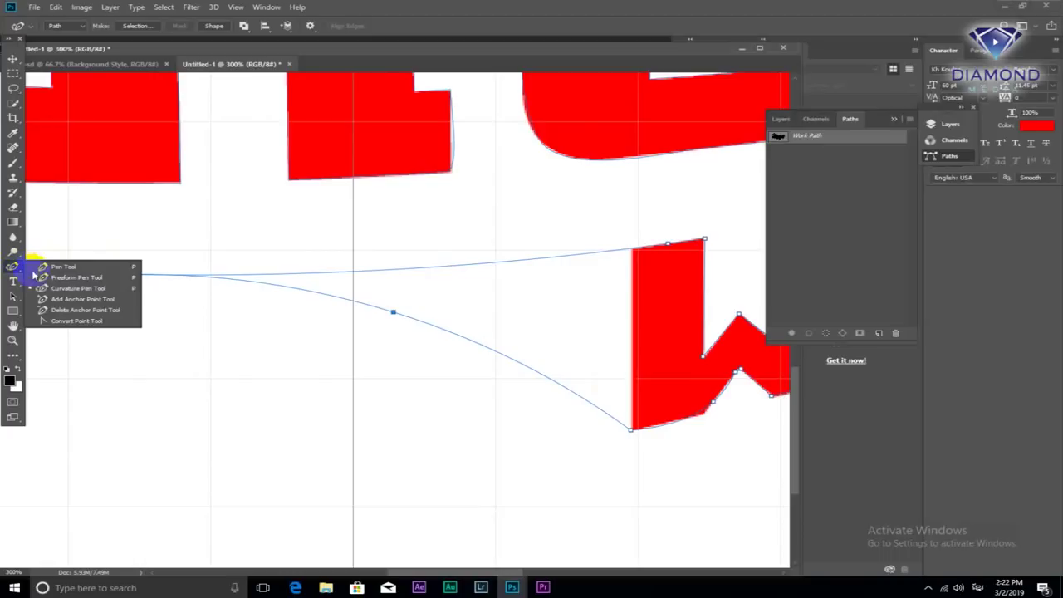
left_click(73, 303)
left_click(528, 371)
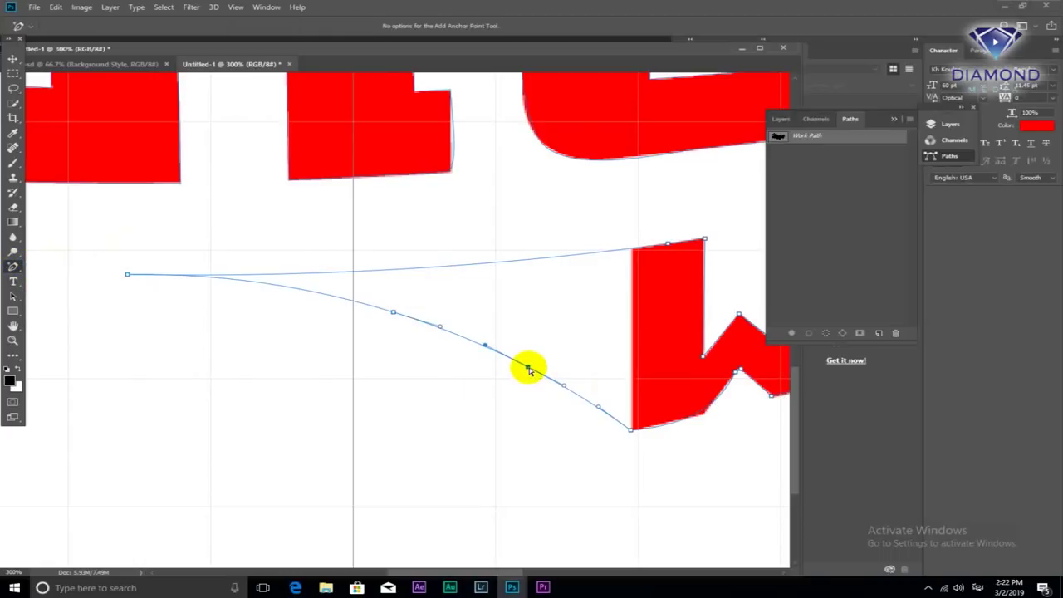
left_click_drag(528, 371, 598, 286)
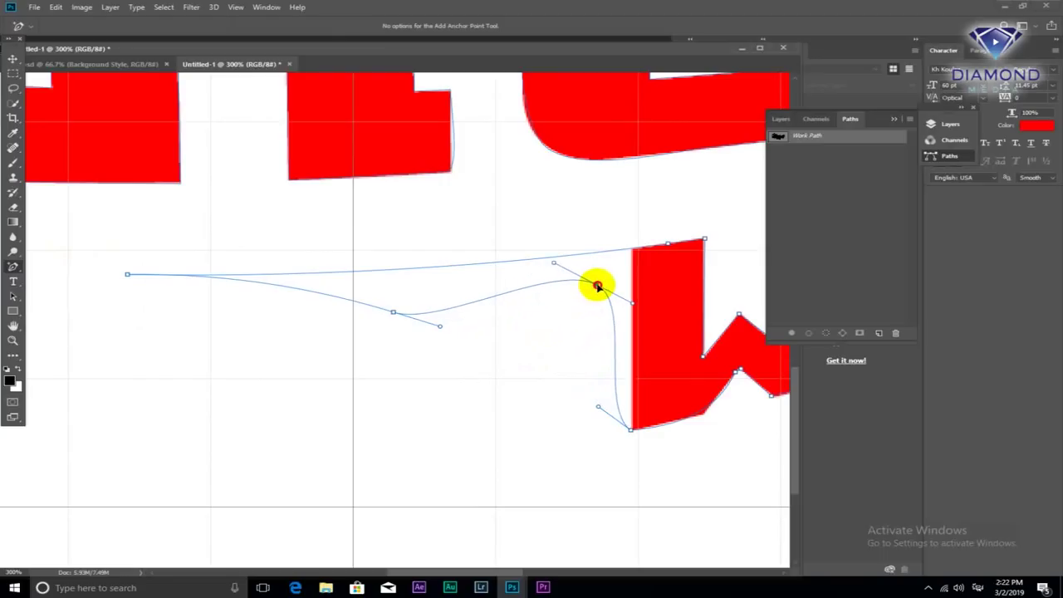
Move the path's left end further left and sweep the curve into a long leftward tail
scroll(368, 245, "left", 4)
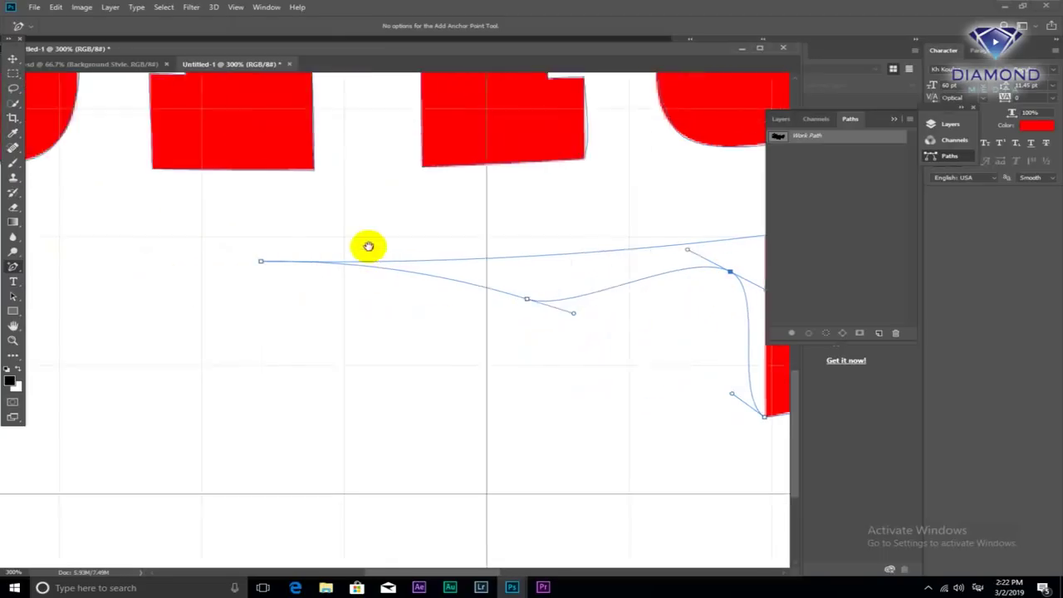
scroll(332, 244, "left", 2)
scroll(399, 249, "down", 2)
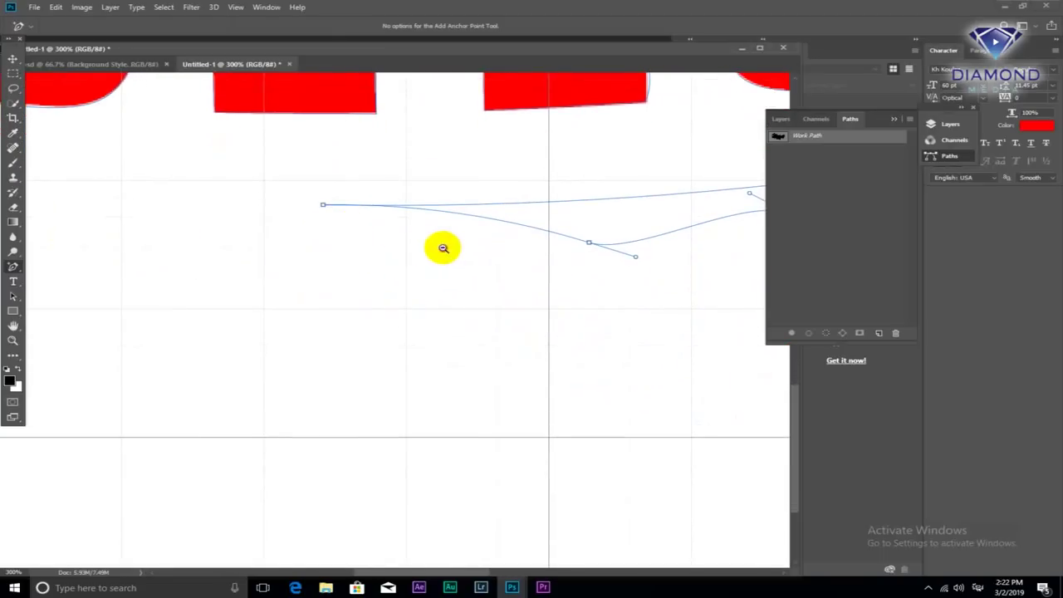
scroll(438, 247, "down", 1)
scroll(434, 262, "up", 2)
scroll(399, 257, "left", 1)
left_click_drag(377, 253, 83, 227)
scroll(339, 311, "left", 2)
scroll(339, 310, "up", 1)
scroll(357, 313, "left", 3)
scroll(357, 313, "up", 2)
scroll(357, 313, "left", 1)
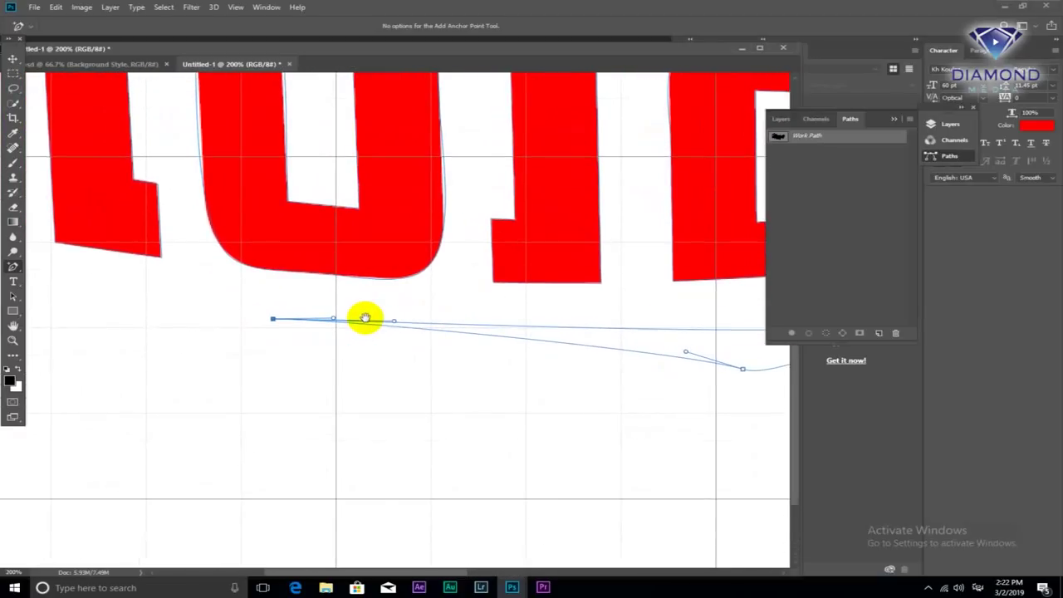
scroll(363, 316, "down", 1)
scroll(363, 315, "down", 2)
scroll(362, 316, "up", 1)
left_click_drag(318, 374, 215, 358)
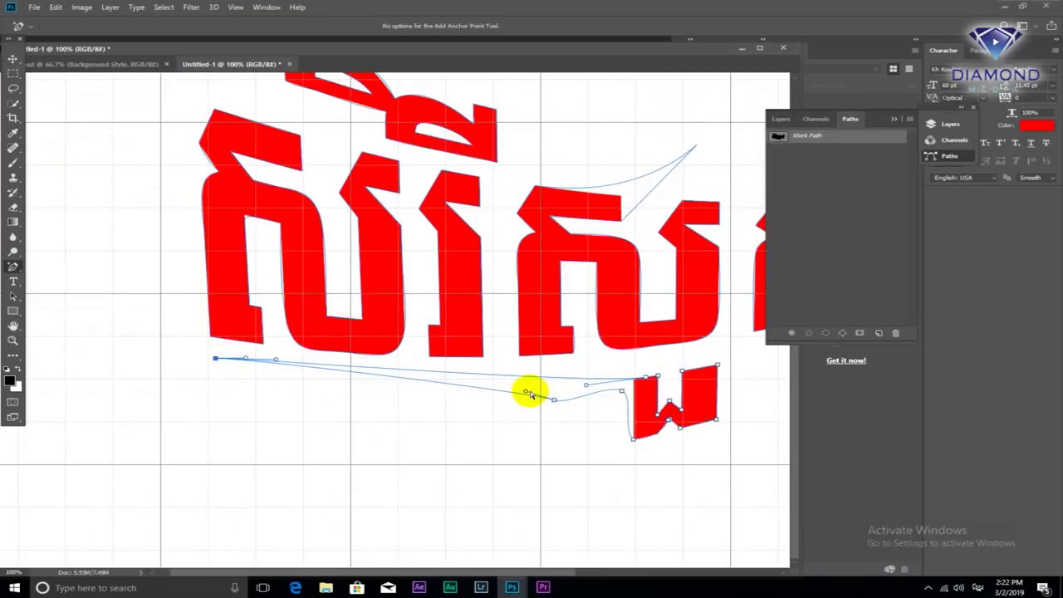
left_click_drag(525, 393, 97, 459)
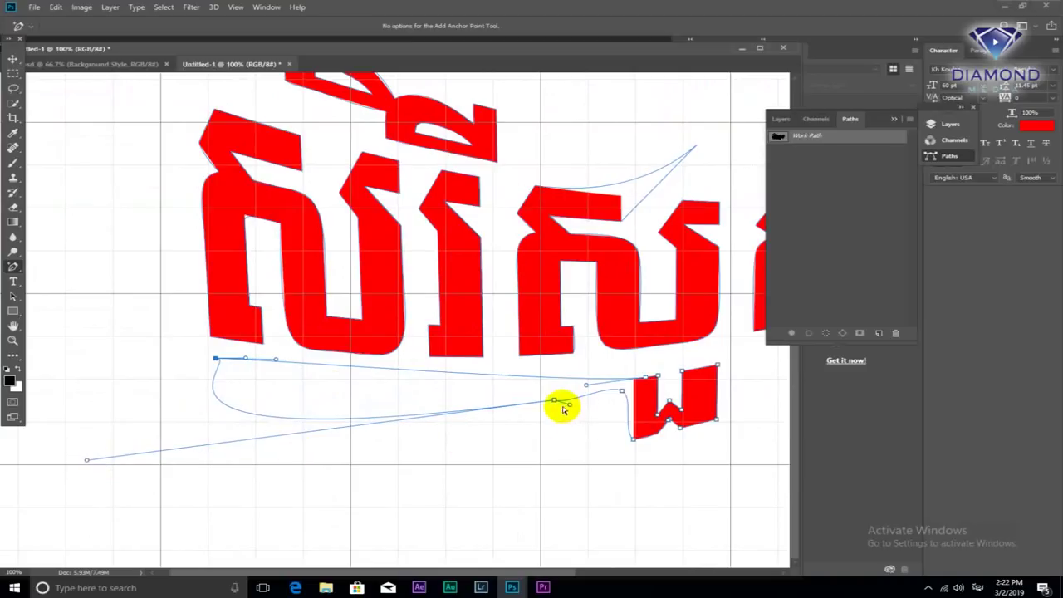
mouse_move(553, 401)
left_mouse_down()
mouse_move(424, 384)
mouse_move(153, 426)
left_mouse_up()
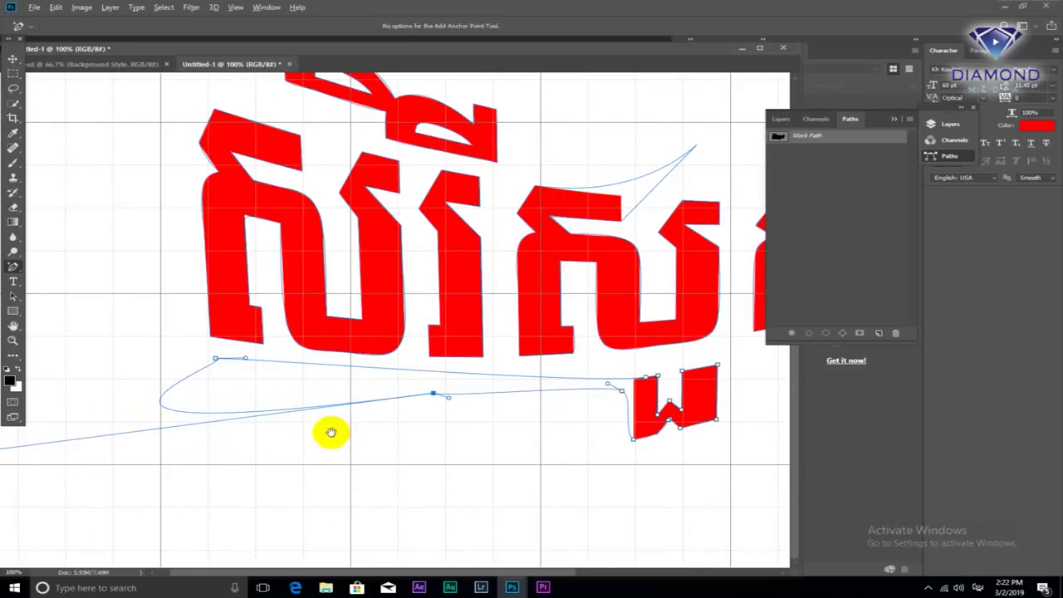
Add two anchors on the lower segment, shape the tail's tip and tighten the curve
scroll(328, 432, "down", 1)
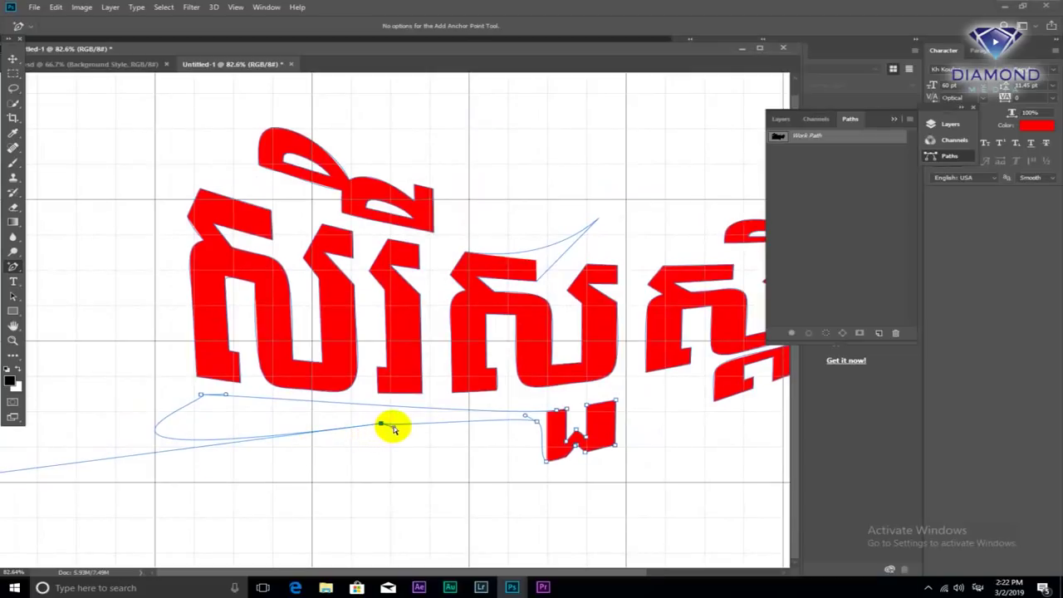
left_click(371, 427)
left_click(469, 412)
left_click_drag(226, 397, 230, 416)
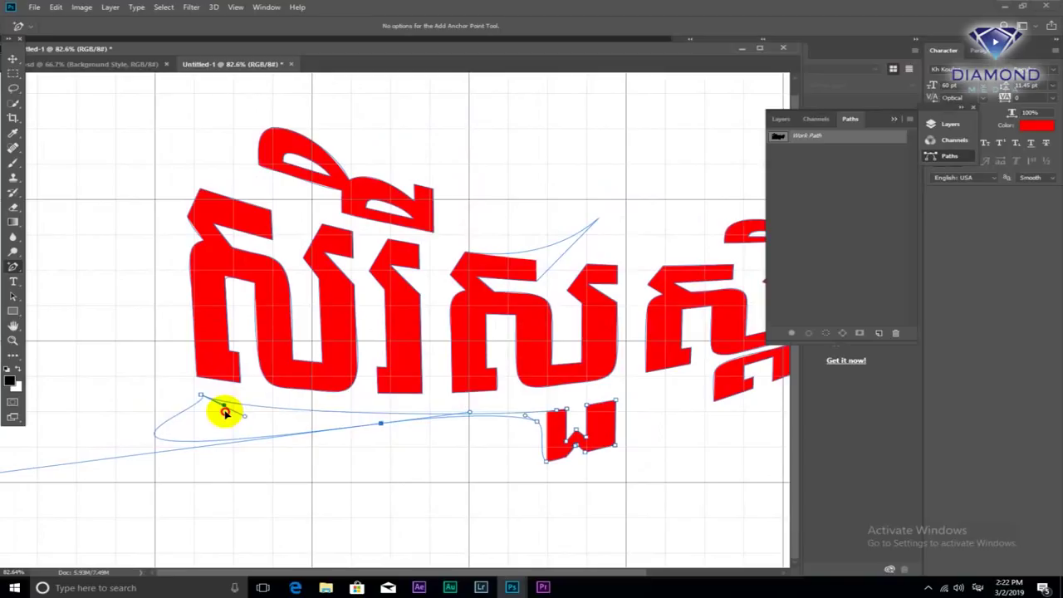
left_click_drag(229, 415, 230, 408)
left_click_drag(555, 427, 525, 410)
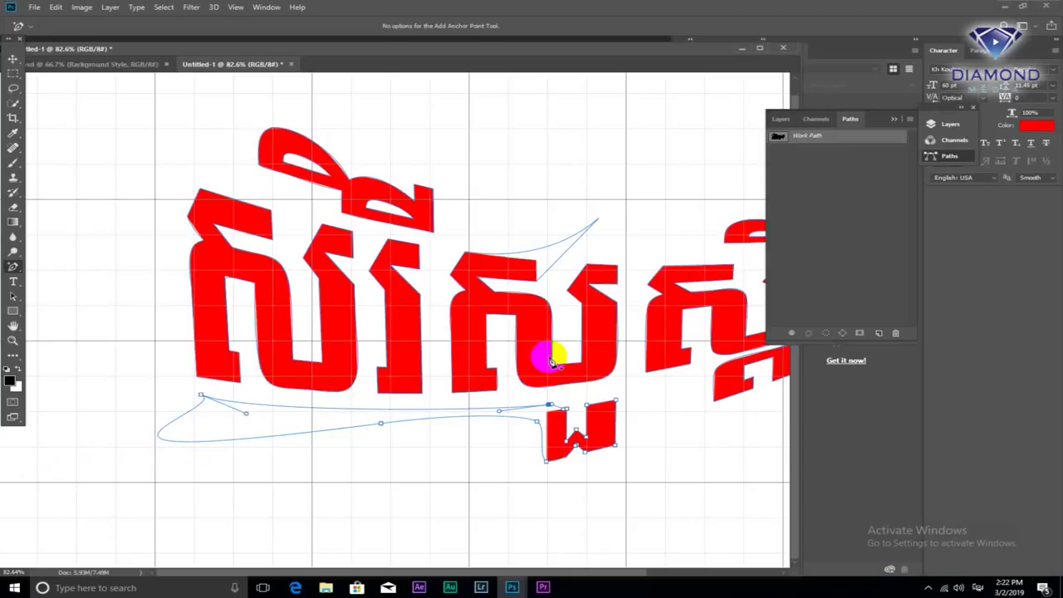
left_click_drag(576, 228, 486, 225)
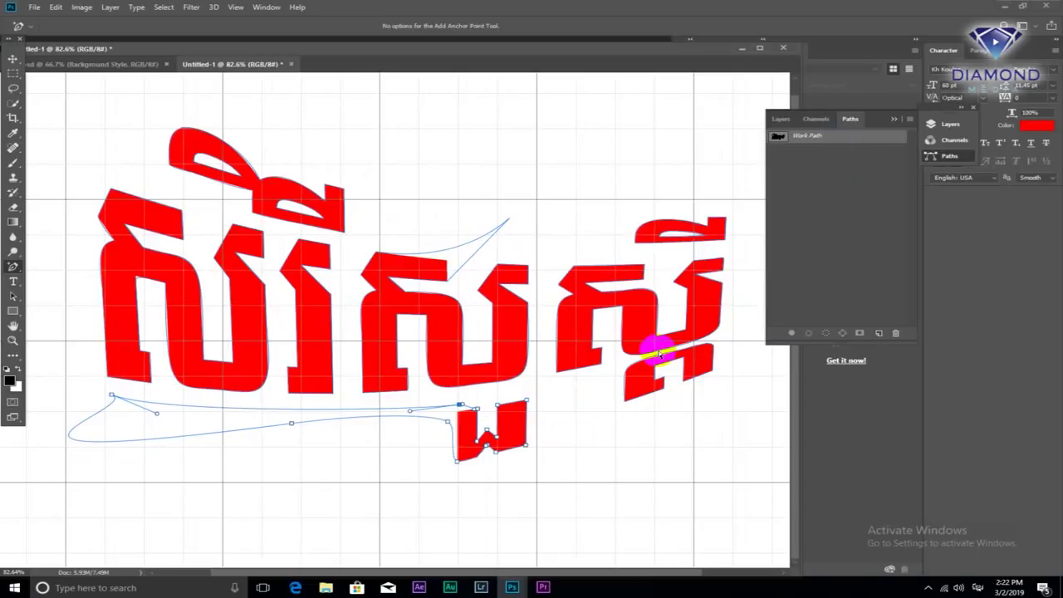
scroll(661, 378, "up", 1)
scroll(681, 388, "up", 3)
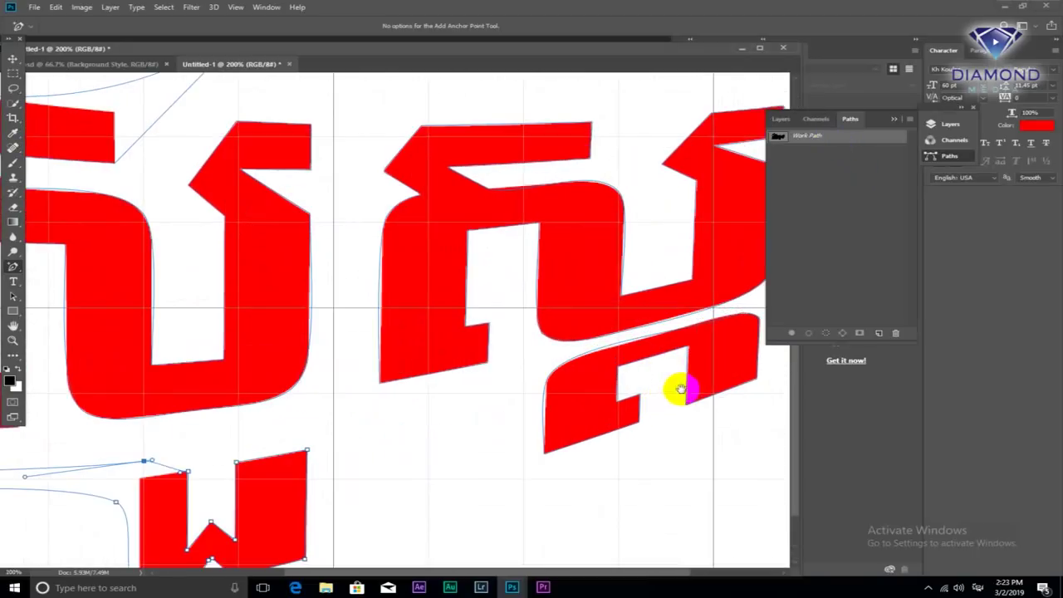
left_click(13, 58)
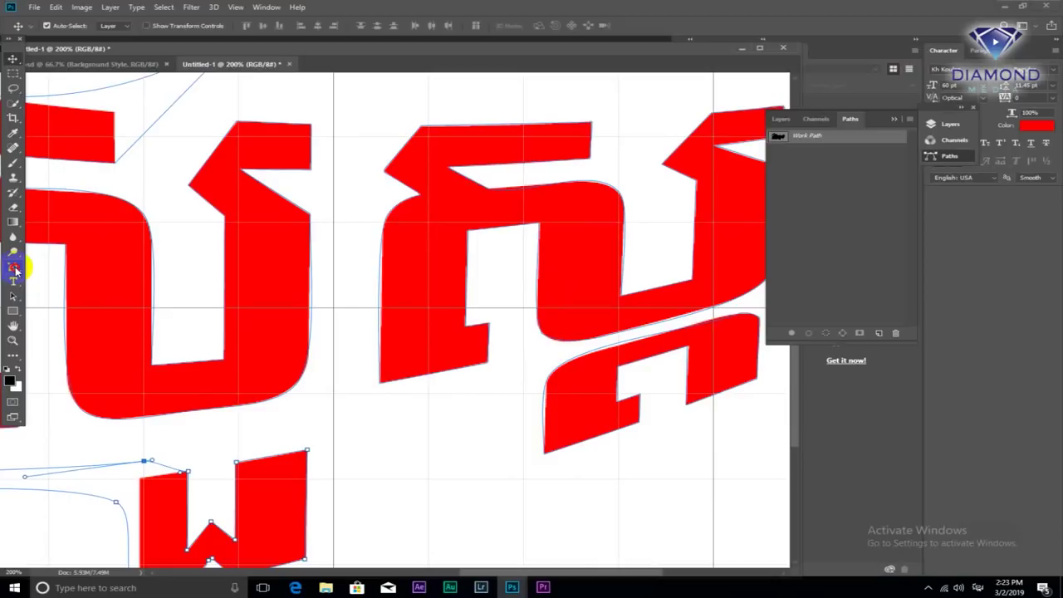
Convert the subscript glyph's right and top-right anchors to smooth points, curving its bottom and right edges
left_click(14, 267)
left_click(58, 265)
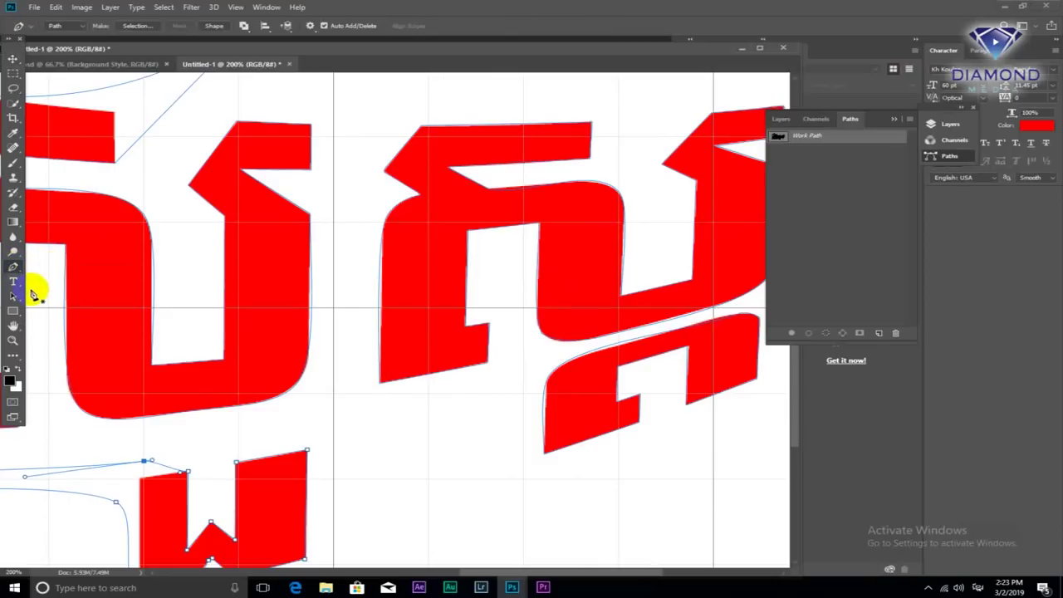
right_click(15, 271)
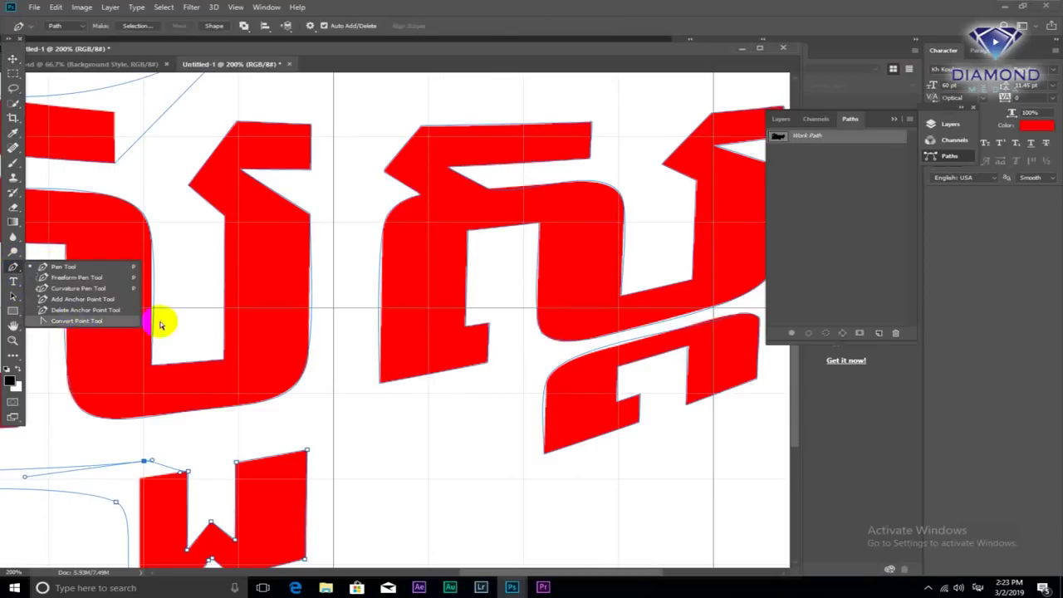
left_click(116, 322)
left_click(756, 383)
mouse_move(756, 383)
left_mouse_down()
mouse_move(762, 422)
mouse_move(741, 535)
mouse_move(748, 430)
left_mouse_up()
scroll(631, 407, "right", 5)
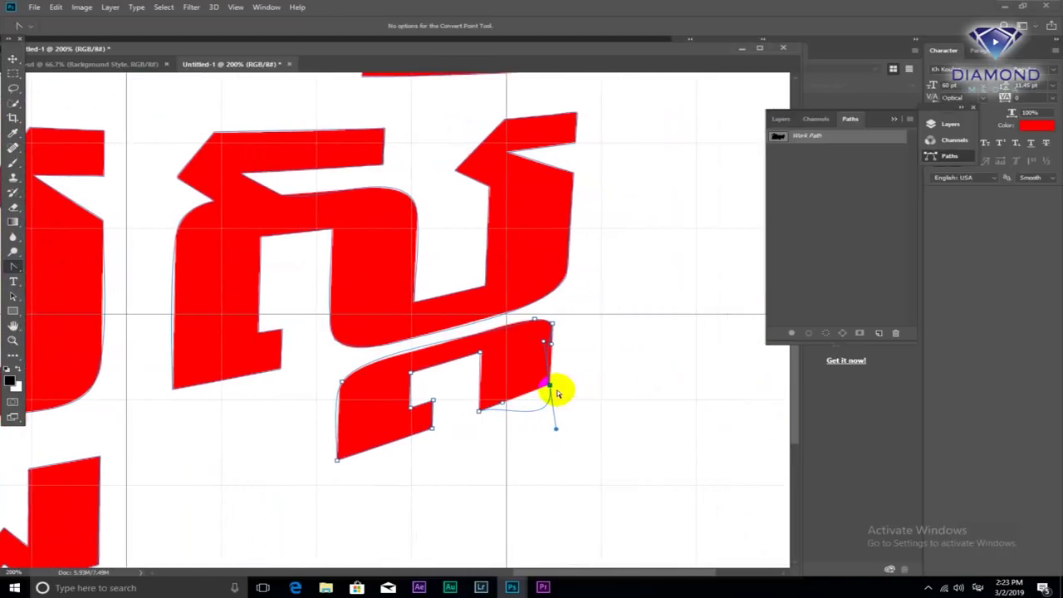
left_click_drag(553, 396, 562, 440)
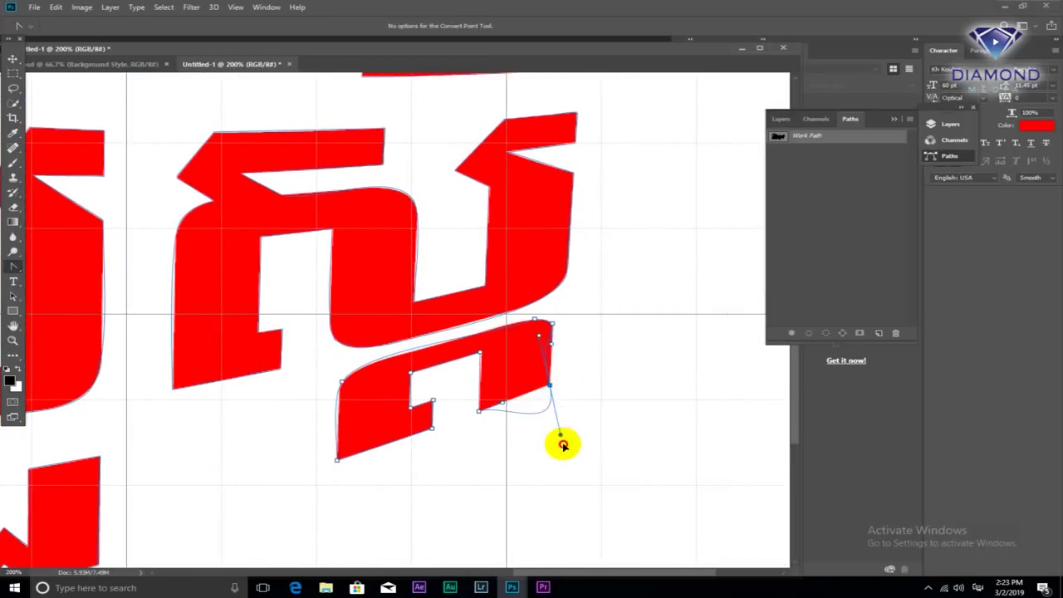
left_click(540, 339)
left_click_drag(540, 336, 534, 312)
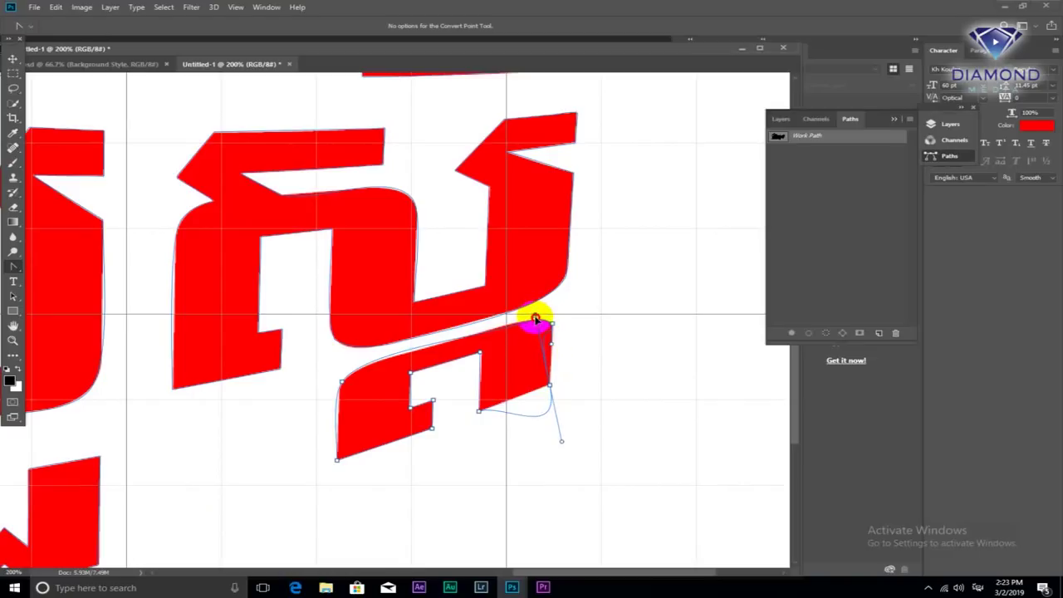
scroll(467, 343, "down", 1)
scroll(467, 343, "down", 3)
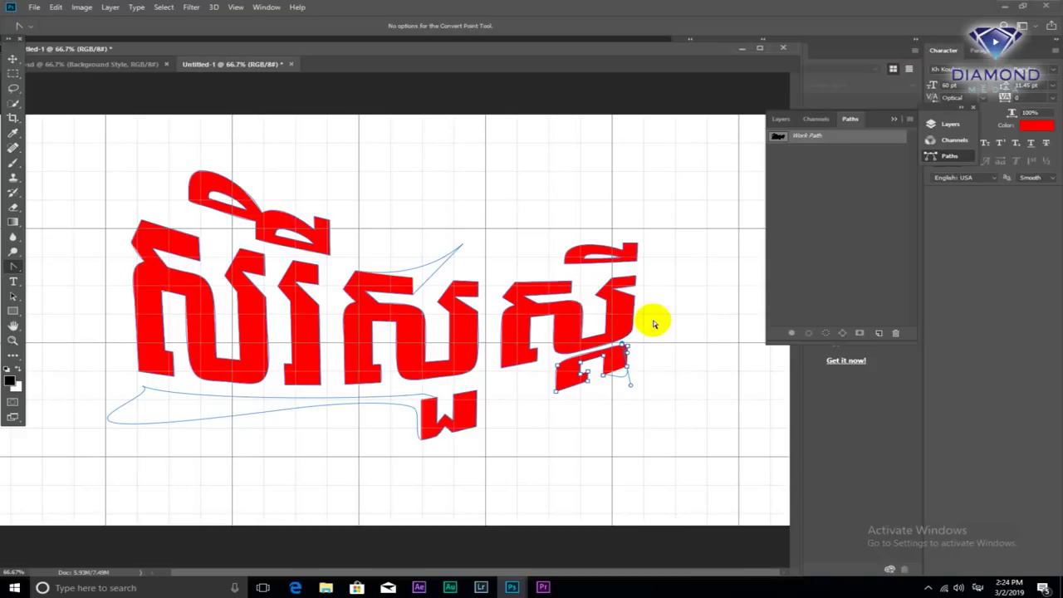
Pick Work Path in the Paths panel and load it as a selection with Ctrl+Enter
left_click(809, 139)
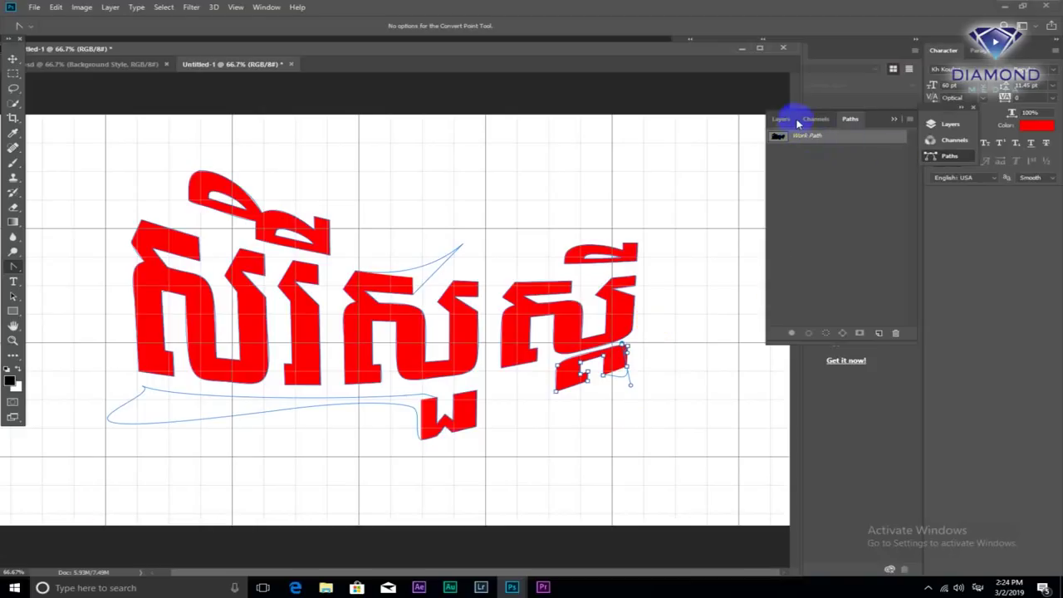
left_click(783, 119)
left_click(854, 118)
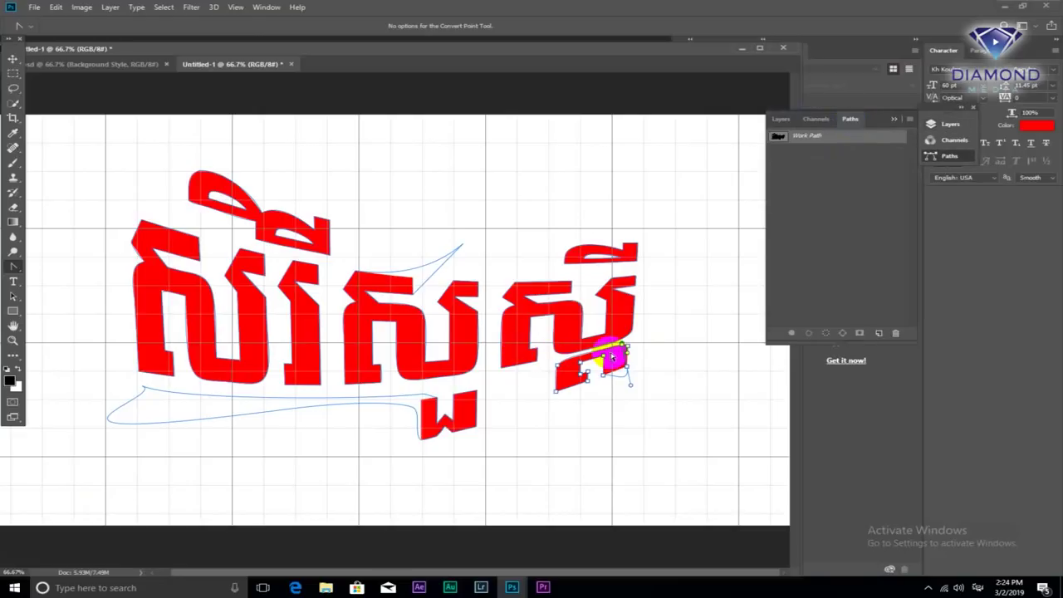
key("ctrl+Return")
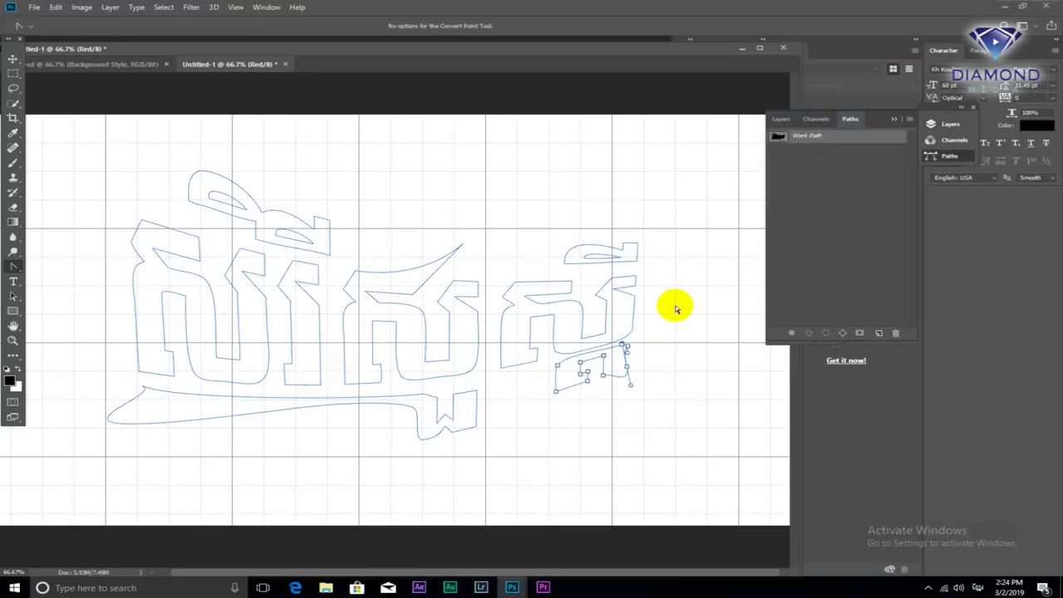
left_click_drag(841, 151, 793, 127)
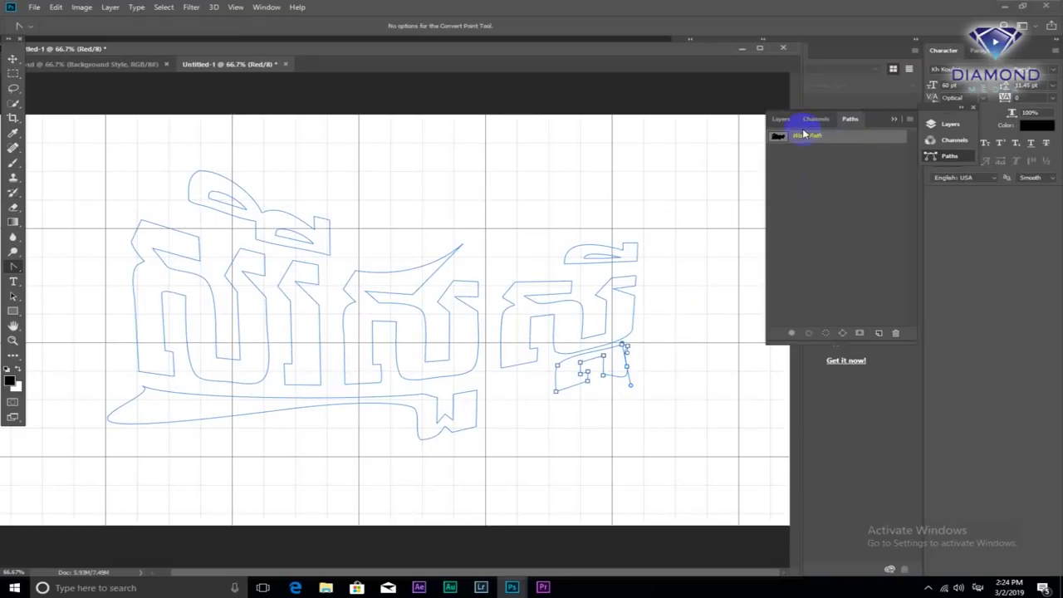
left_click(780, 119)
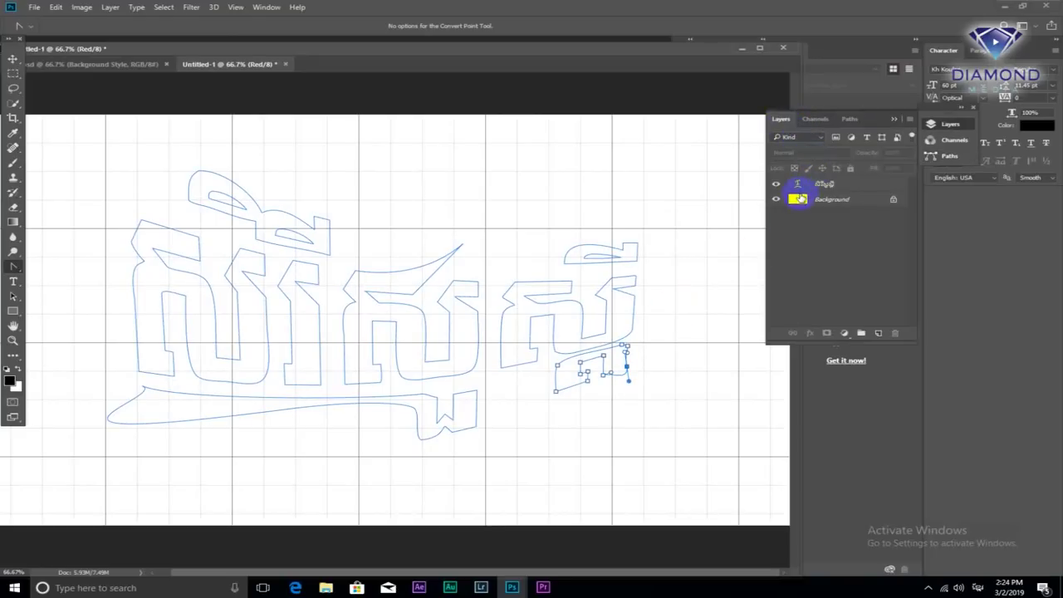
left_click(799, 186)
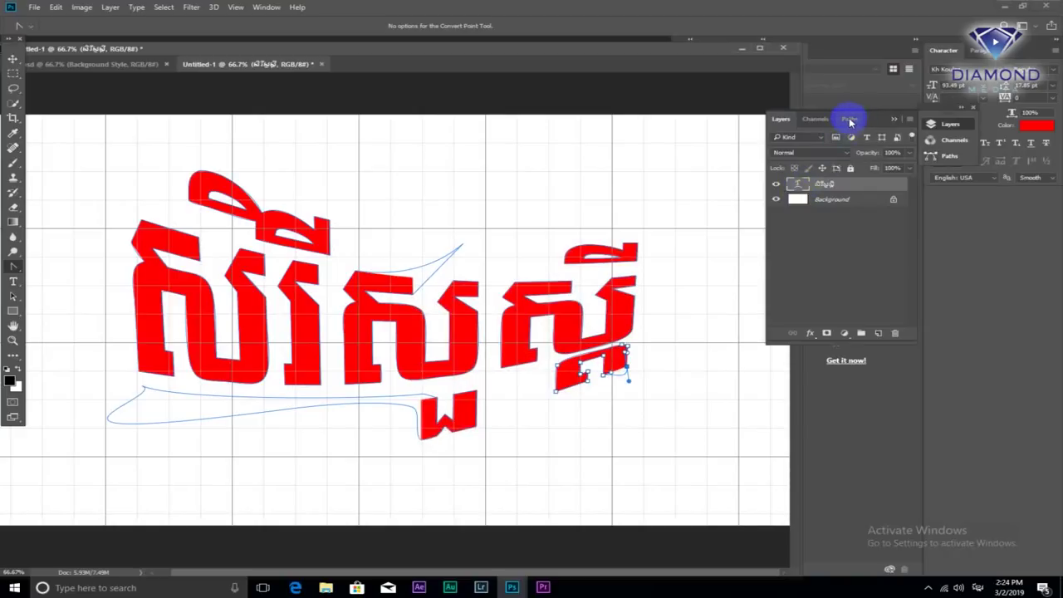
left_click(850, 120)
double_click(808, 139)
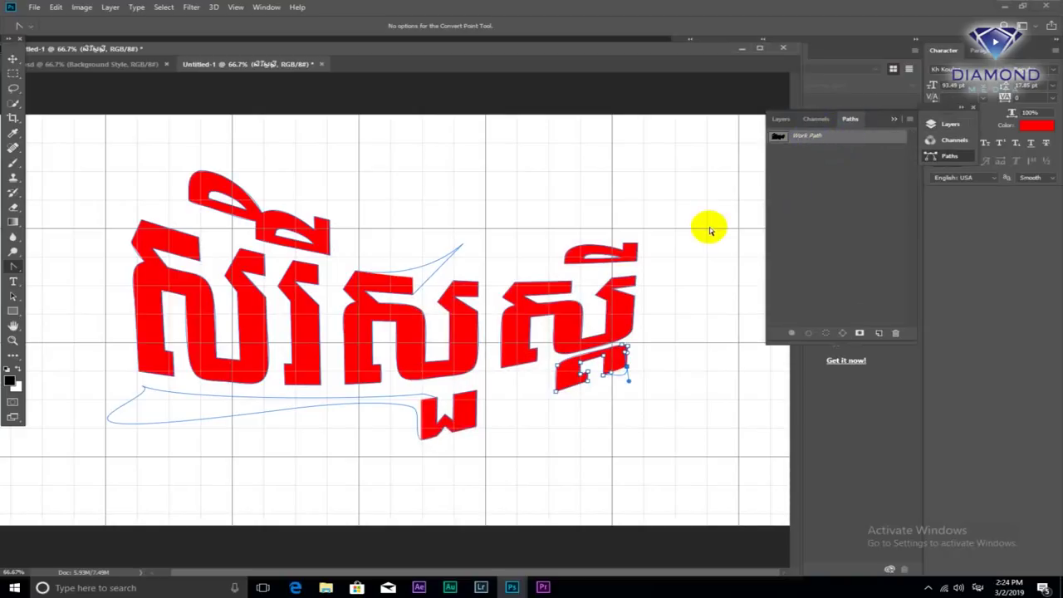
key("ctrl+Return")
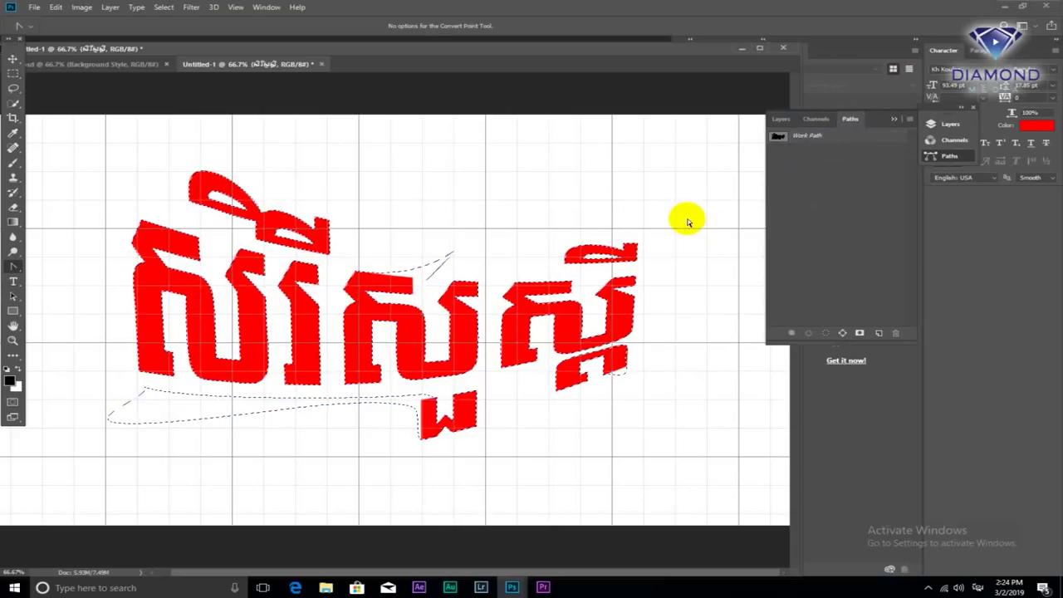
Hide the red Khmer text layer and add a new empty layer named 'New Title' above it
left_click(782, 120)
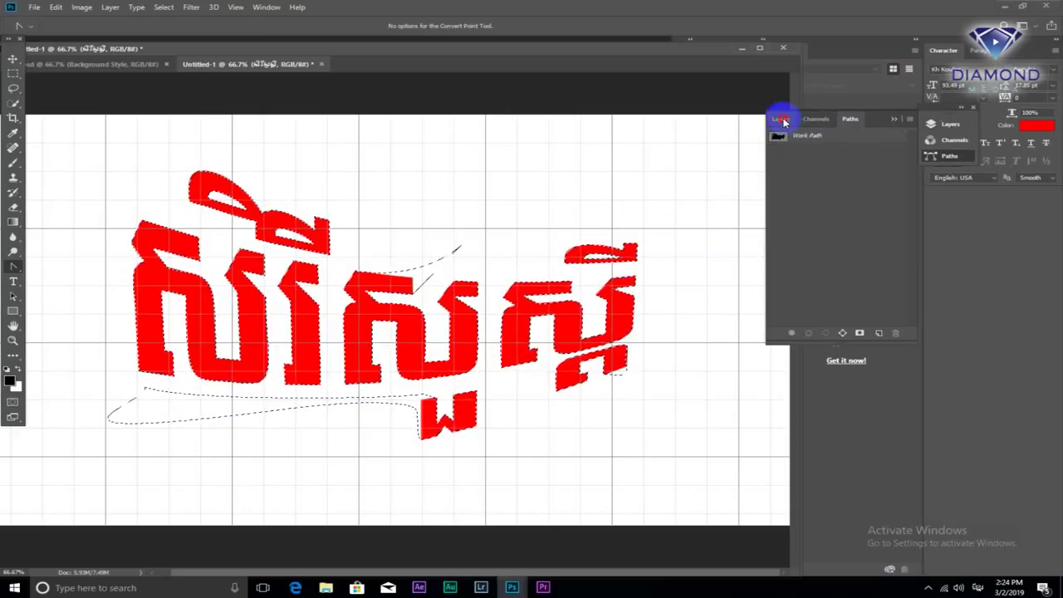
left_click(798, 186)
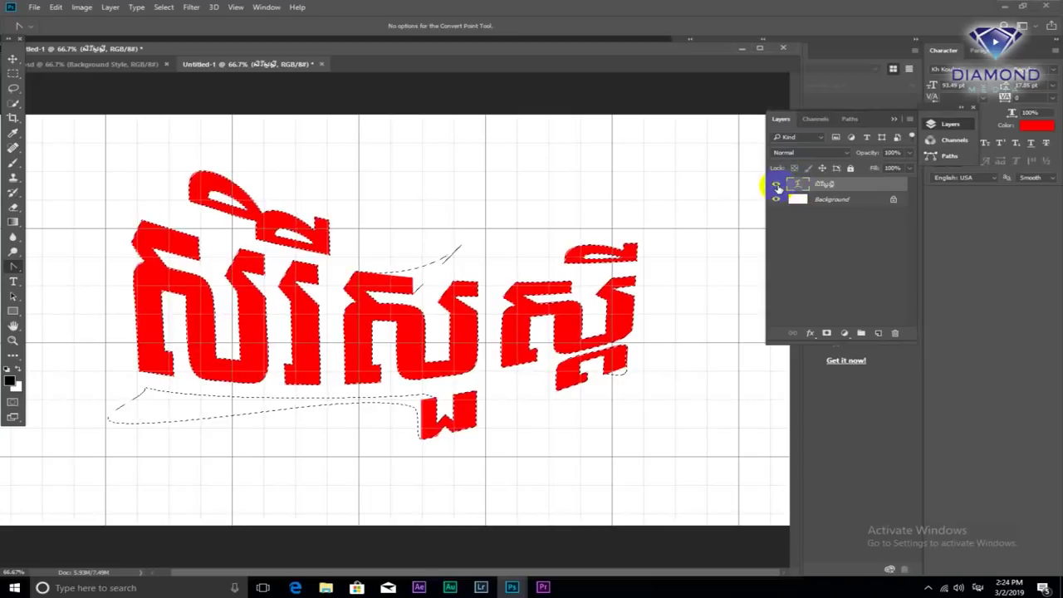
left_click(777, 184)
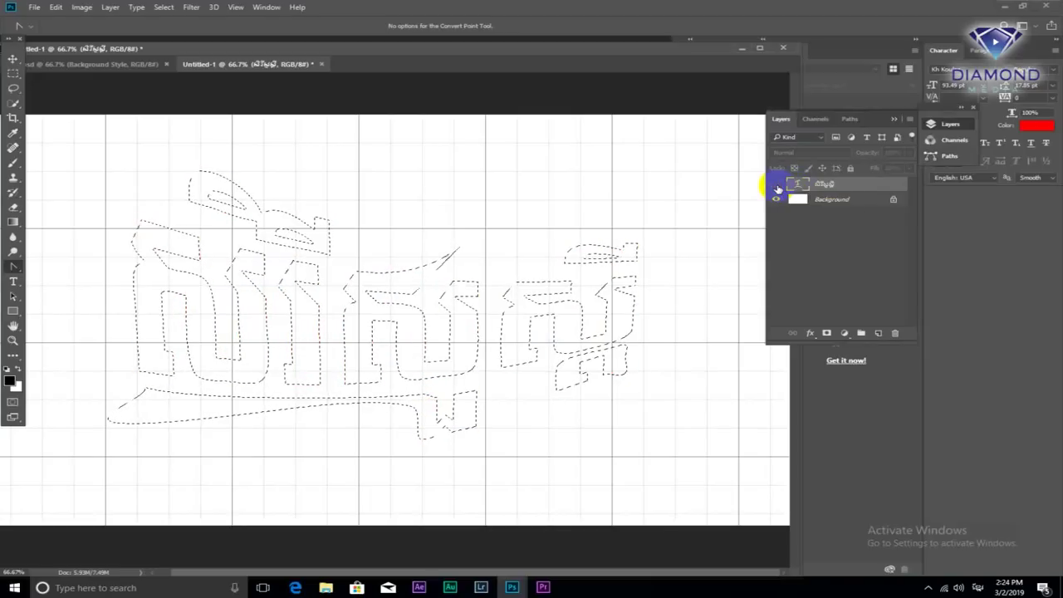
mouse_move(778, 188)
left_mouse_down()
mouse_move(889, 337)
mouse_move(879, 338)
left_mouse_up()
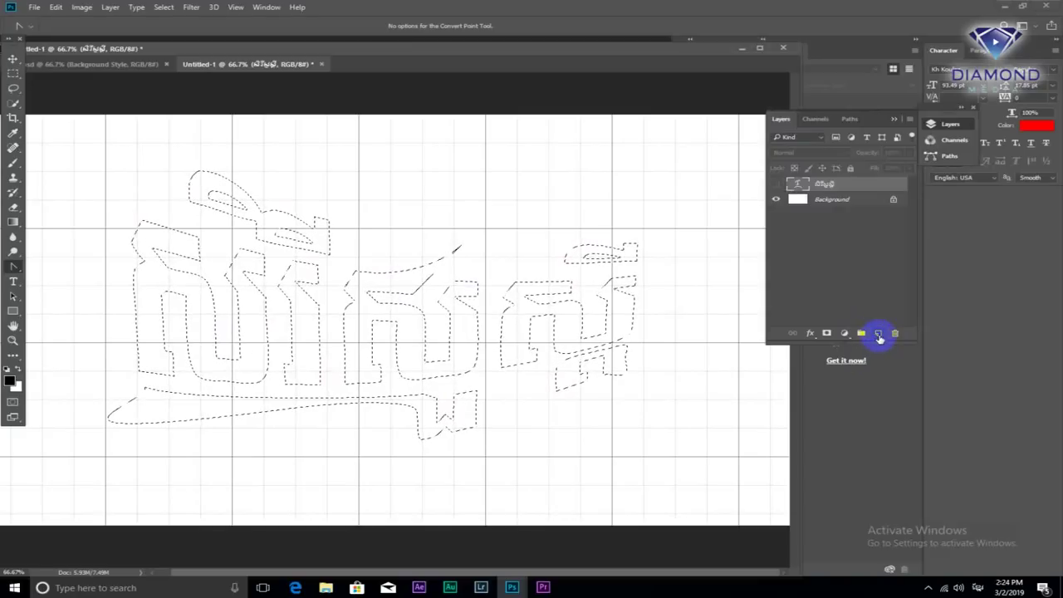
left_click(879, 336)
left_click(820, 184)
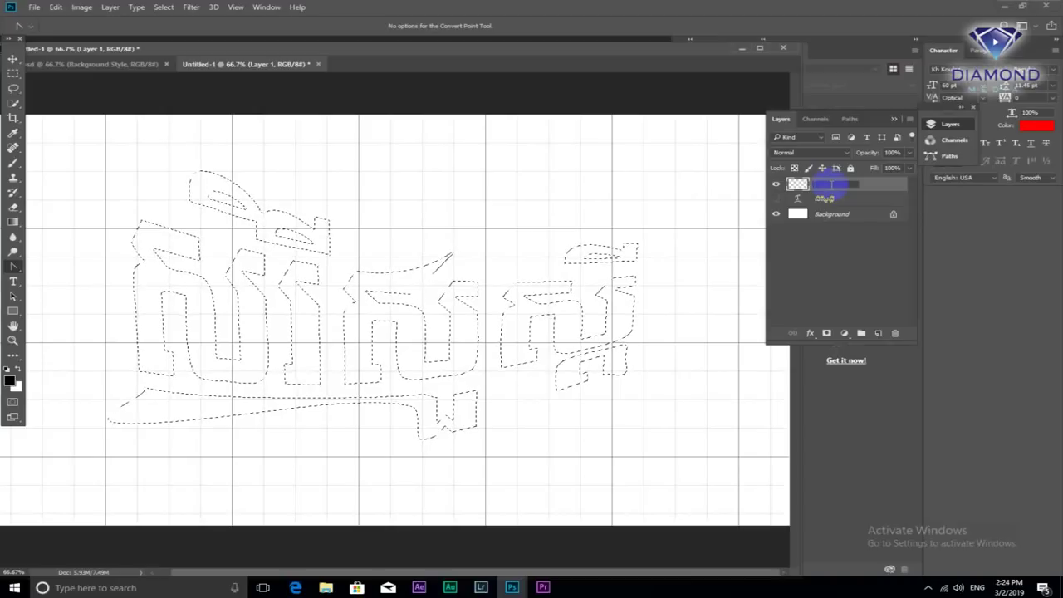
type("New Title")
left_click(794, 213)
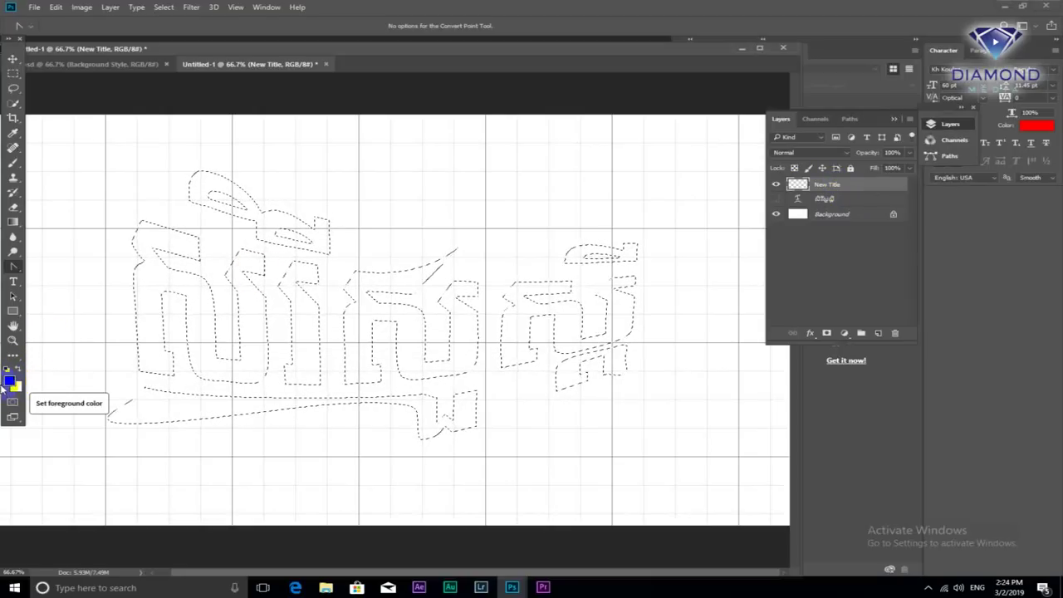
Reset colours to default black and white and deselect the lettering
key("d")
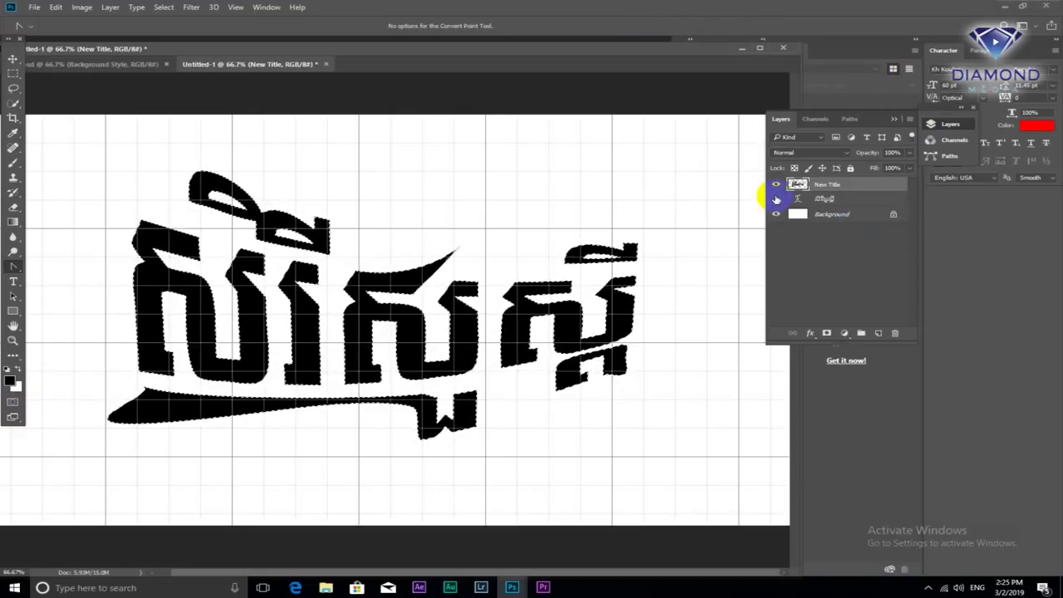
left_click(166, 8)
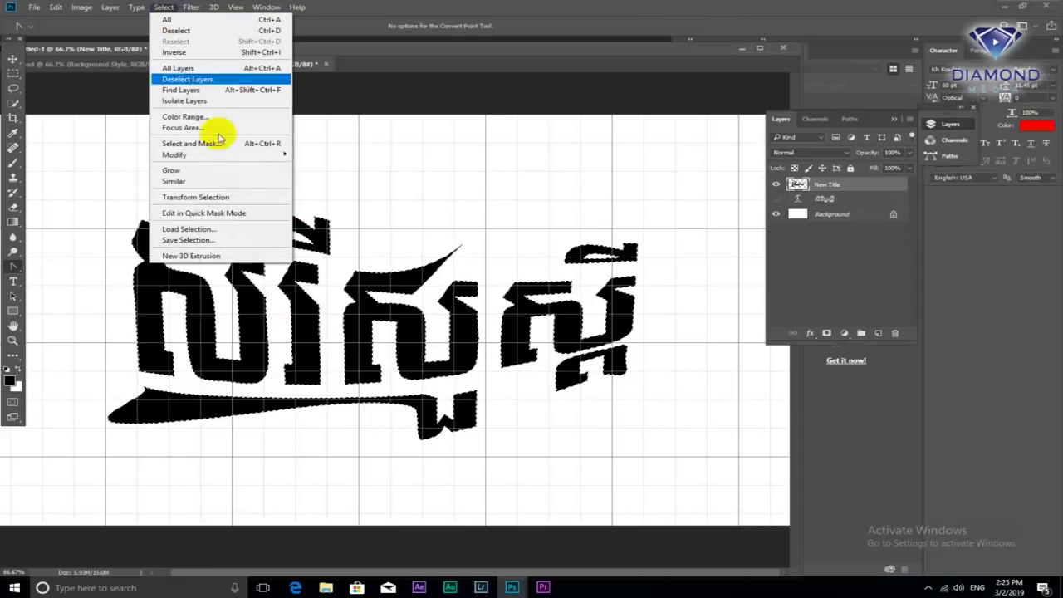
left_click(195, 33)
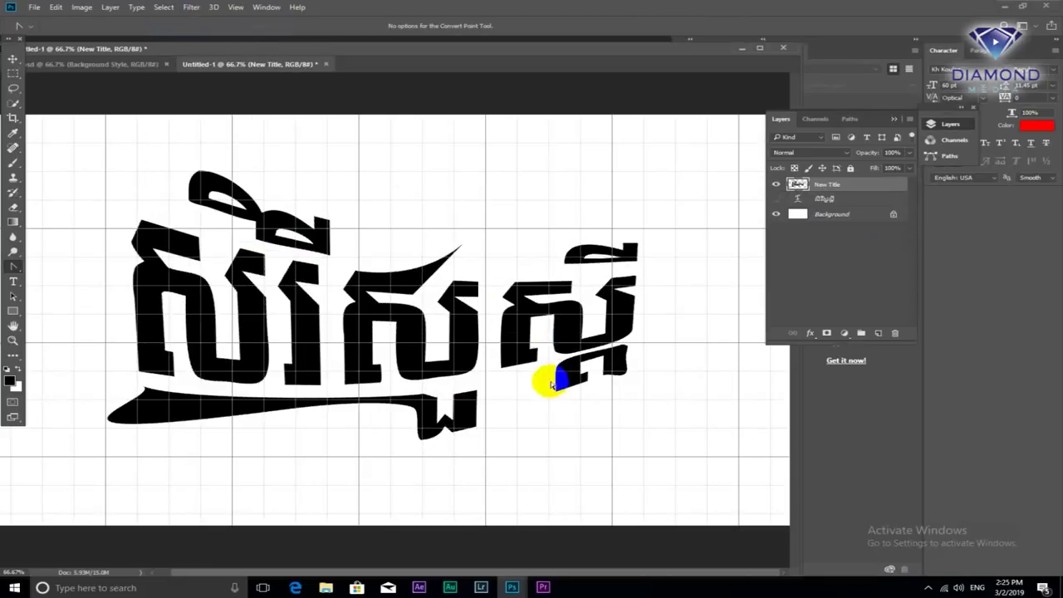
scroll(470, 357, "up", 1)
scroll(470, 357, "down", 1)
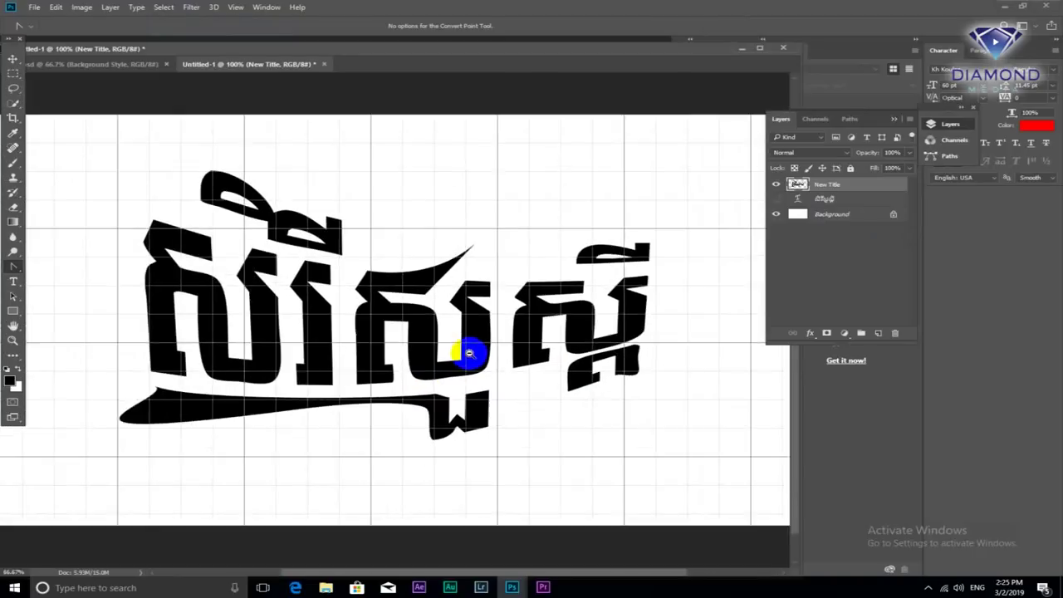
scroll(470, 357, "down", 1)
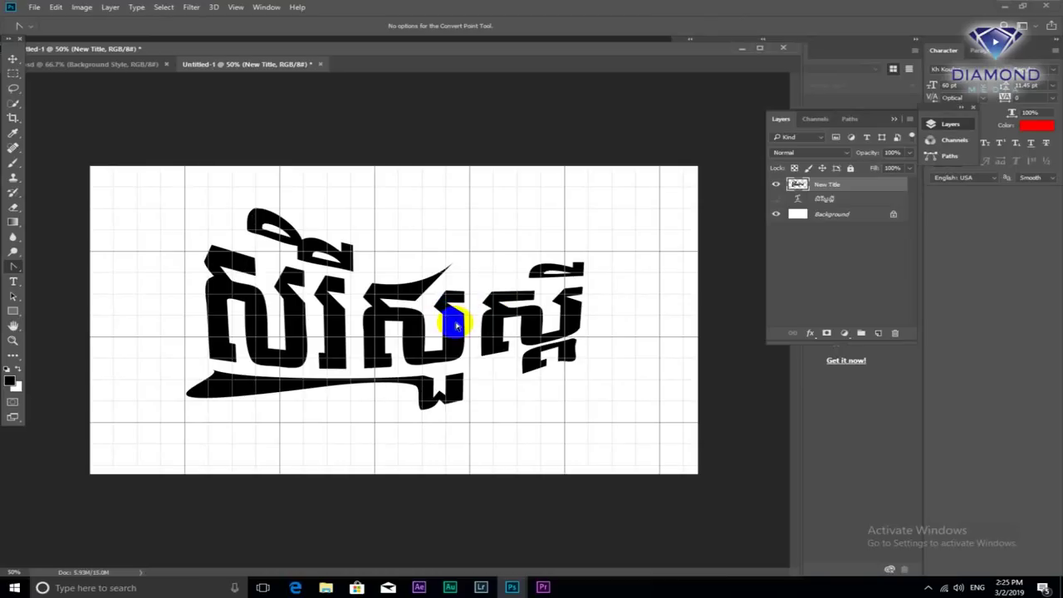
Nudge the black lettering slightly right, reposition the document window, and select the Background layer
left_click(13, 58)
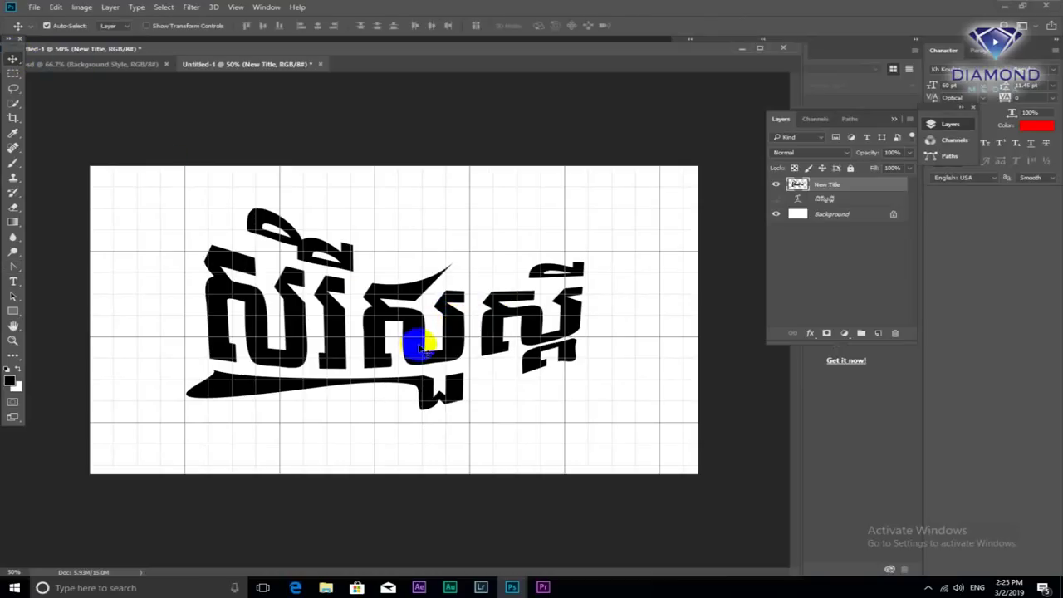
left_click_drag(415, 336, 429, 333)
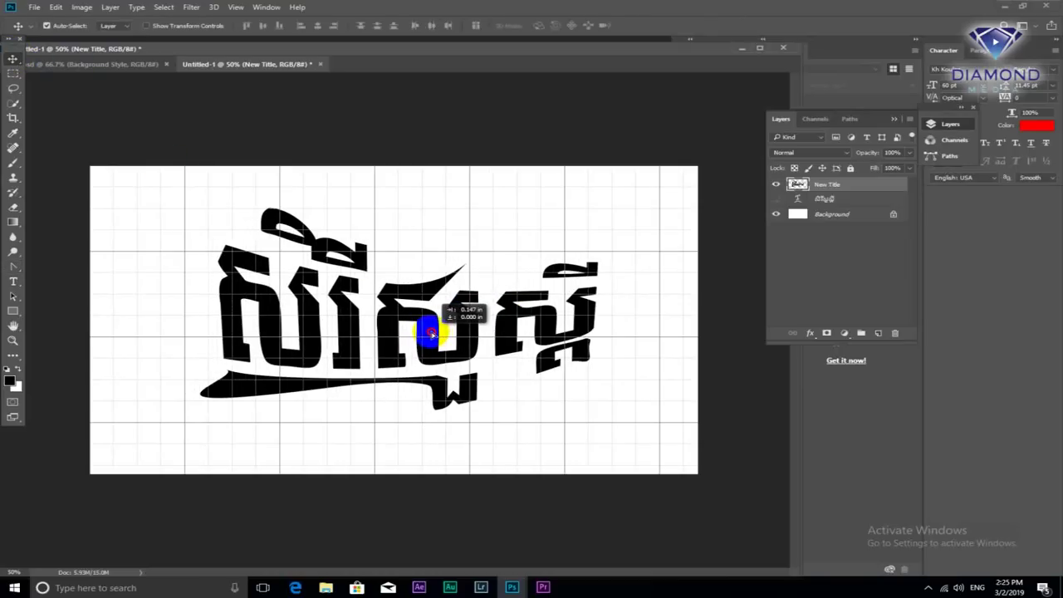
scroll(468, 330, "up", 1)
scroll(467, 327, "down", 1)
scroll(467, 327, "down", 1)
scroll(467, 327, "up", 1)
scroll(465, 325, "up", 1)
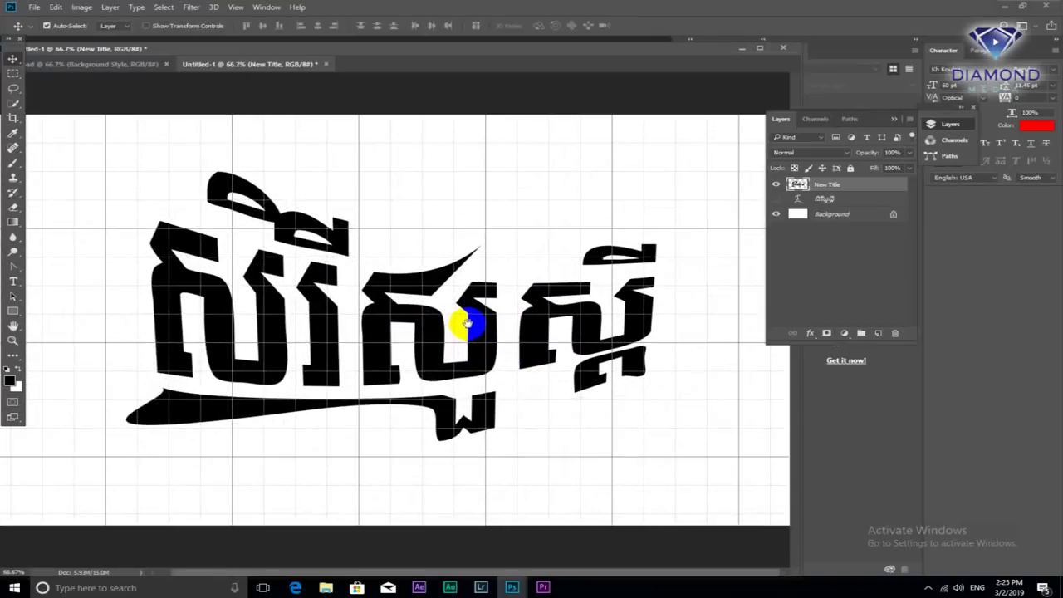
left_click_drag(397, 47, 420, 52)
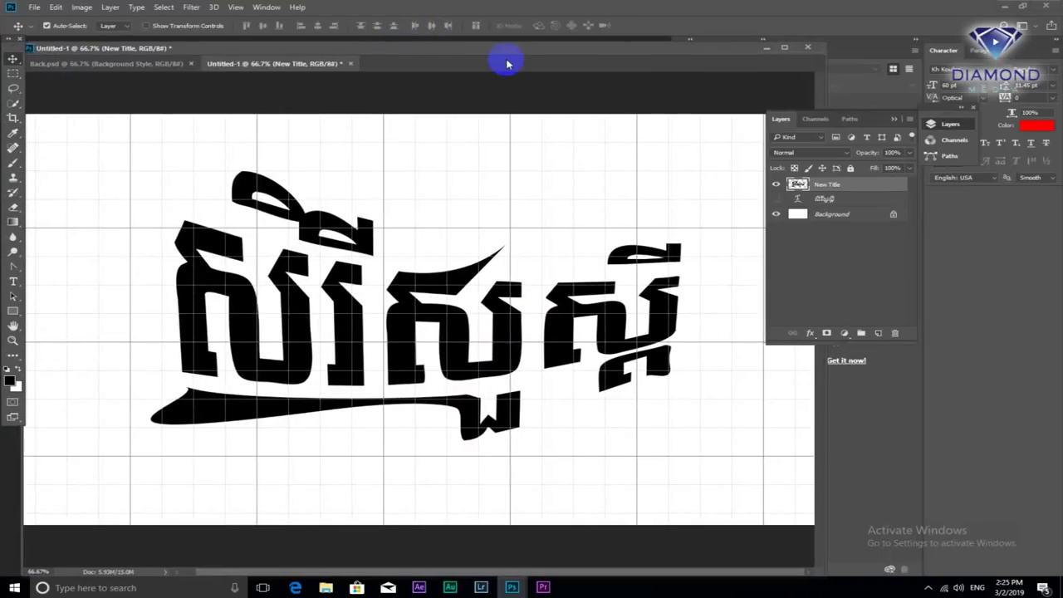
left_click(782, 189)
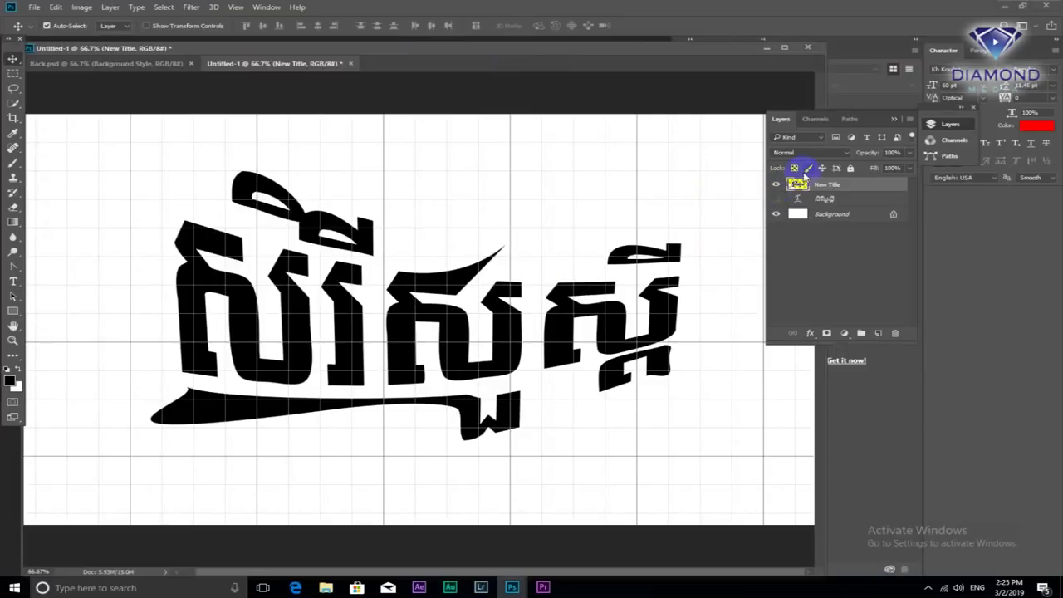
left_click(474, 308, "alt")
key("alt+space")
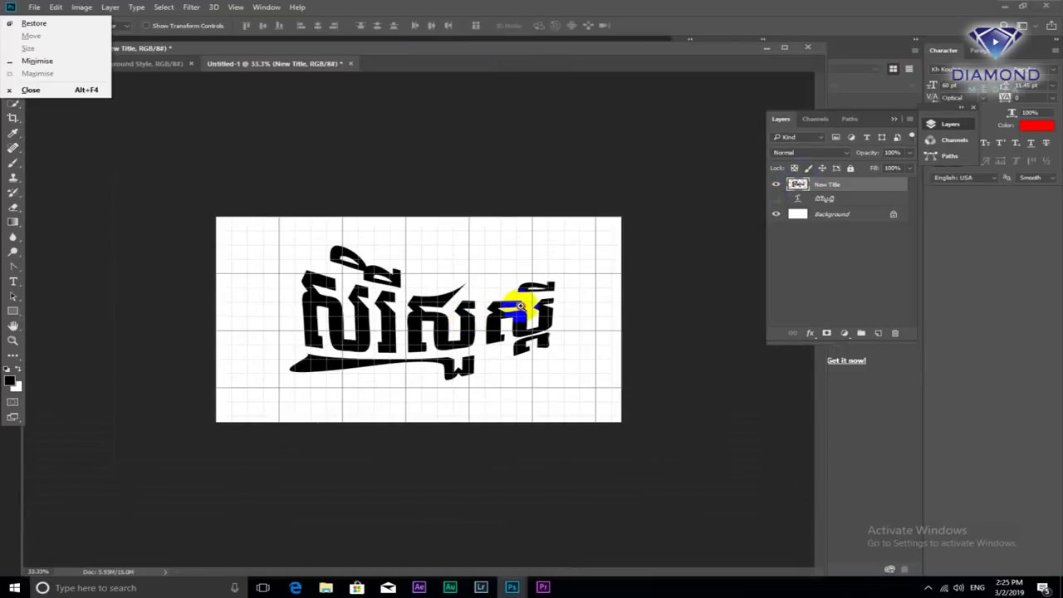
left_click(520, 307)
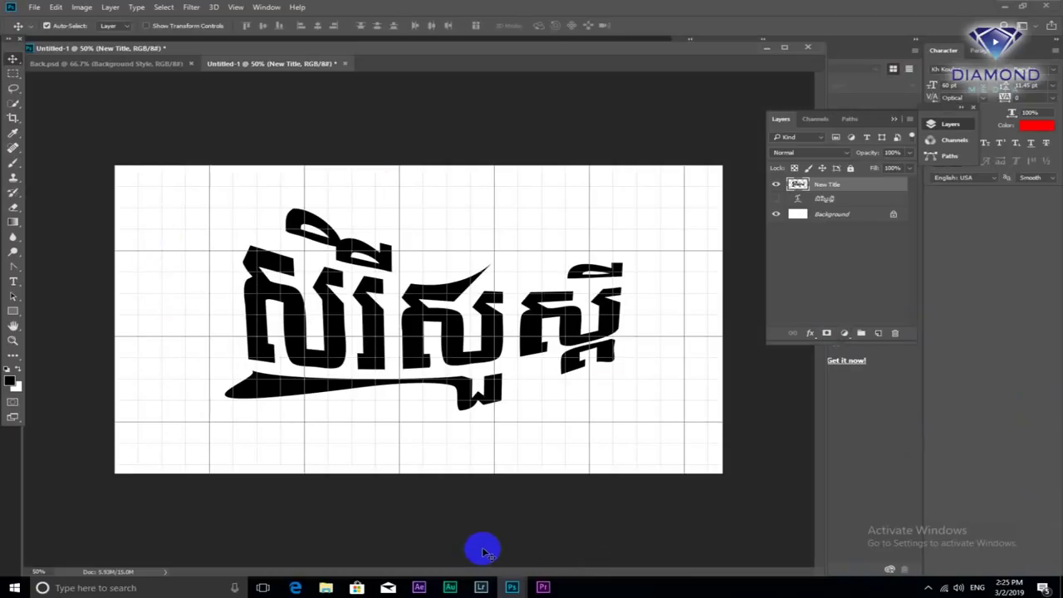
left_click(833, 216)
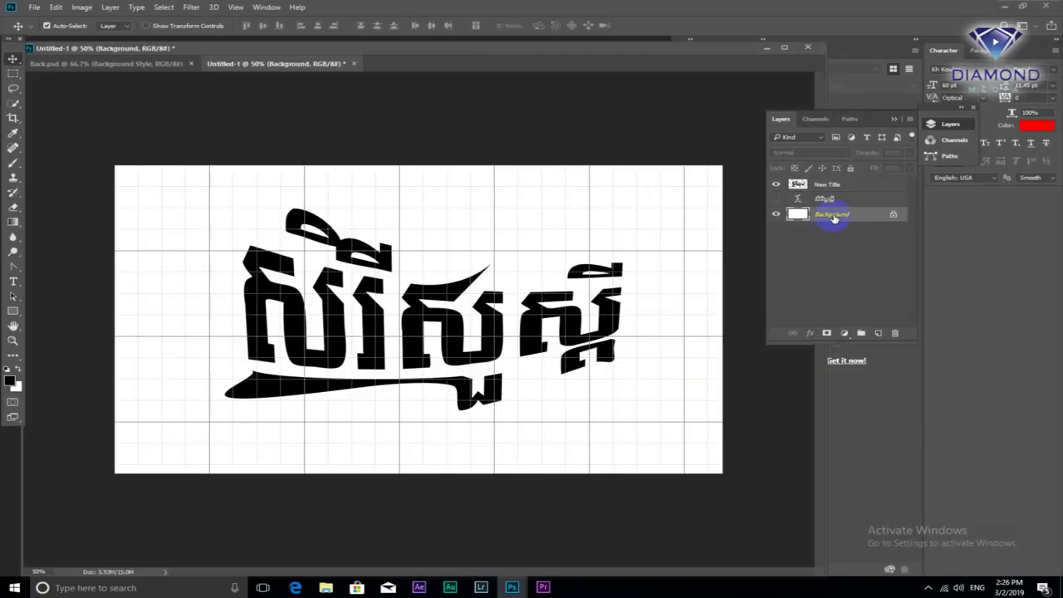
Select the whole canvas area and start a free transform on the background
left_click(13, 73)
left_click_drag(155, 177, 859, 569)
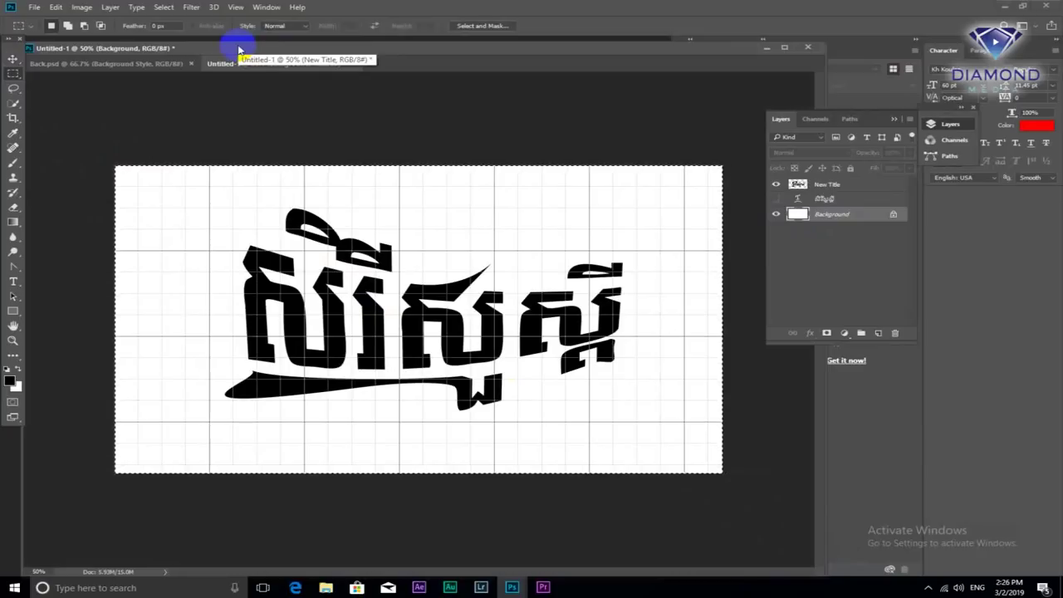
key("ctrl+t")
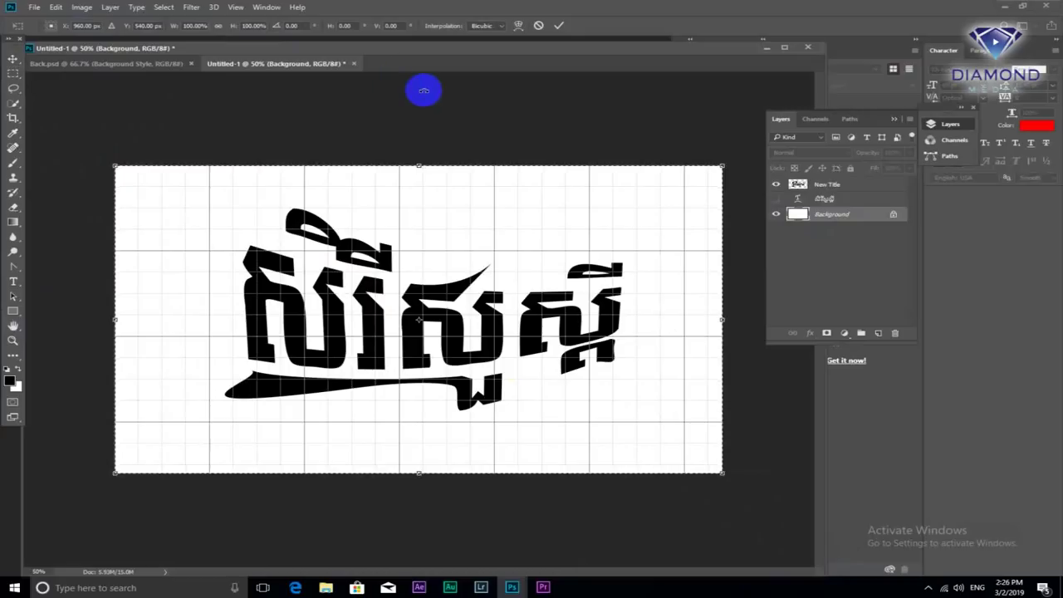
Show the rulers and add a vertical guide at 3.2 in
left_click(238, 8)
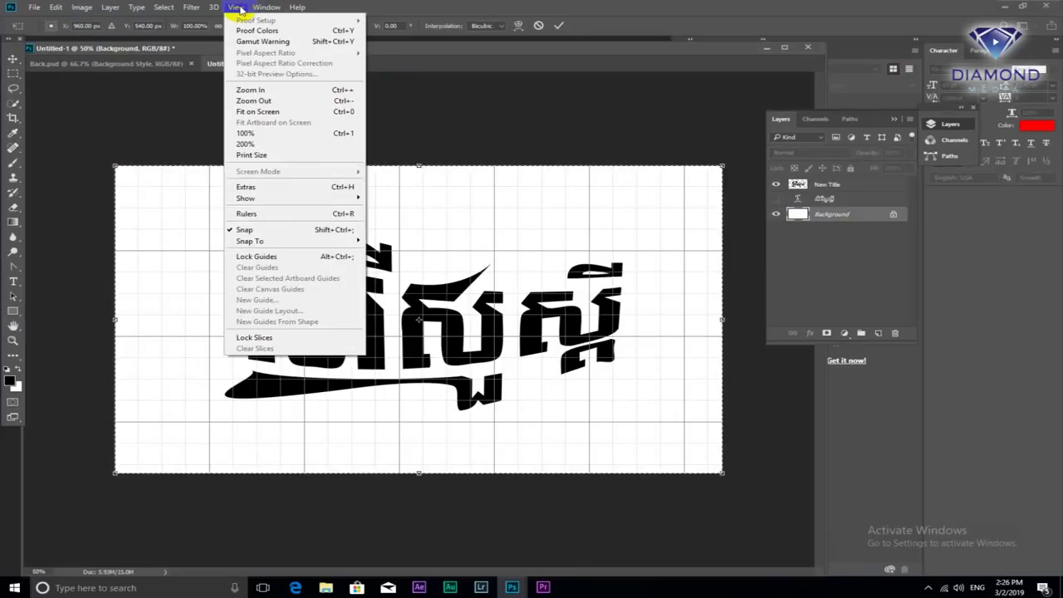
left_click(254, 213)
left_click(29, 341)
mouse_move(29, 341)
left_mouse_down()
mouse_move(424, 342)
mouse_move(474, 89)
mouse_move(498, 273)
mouse_move(492, 329)
left_mouse_up()
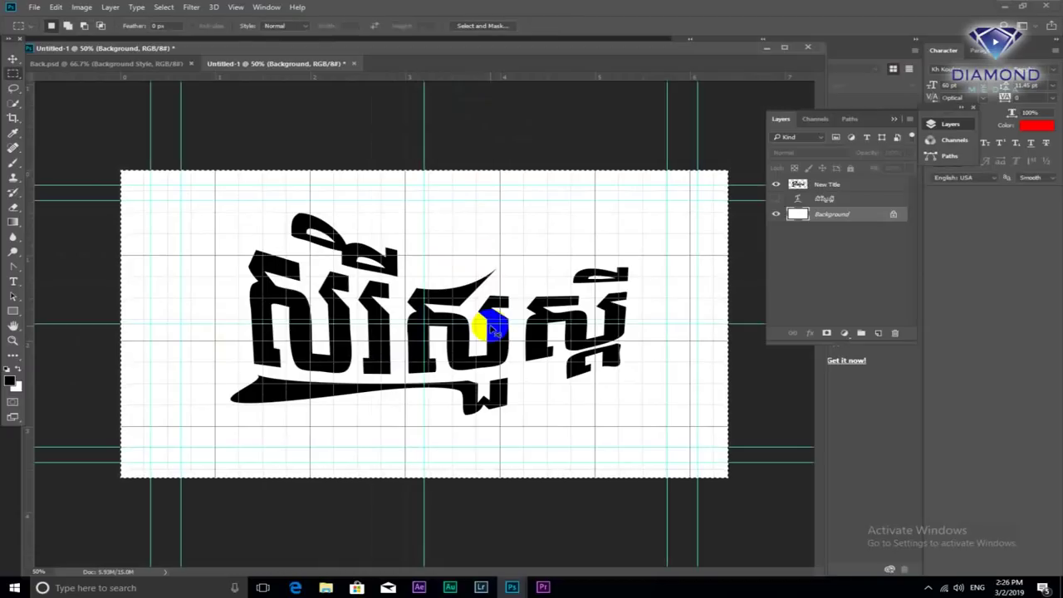
Zoom the canvas to 66.7% and make the New Title layer active
key("ctrl+plus")
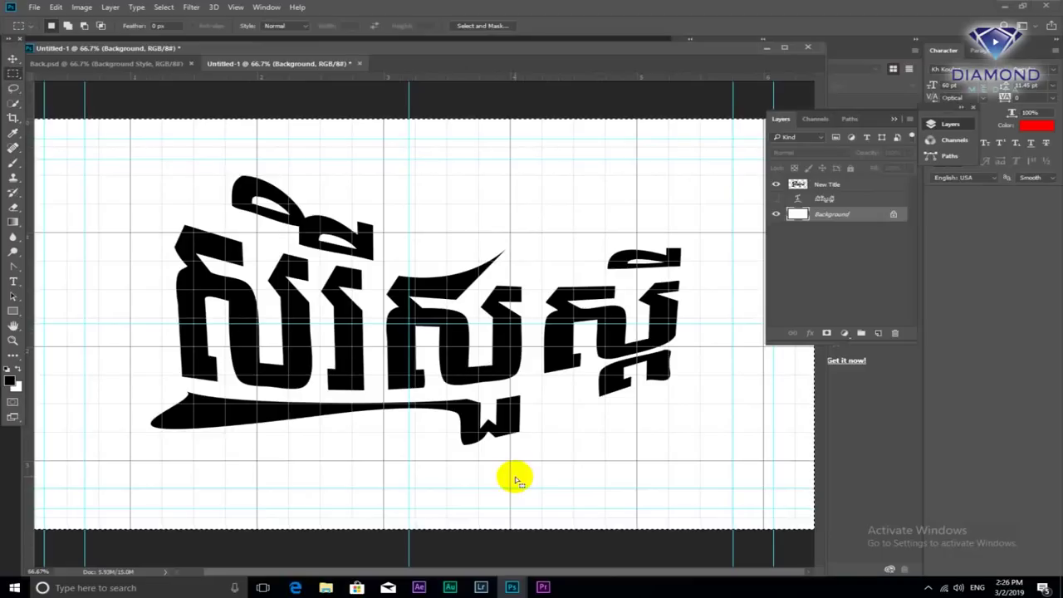
left_click(486, 452)
left_click(474, 373)
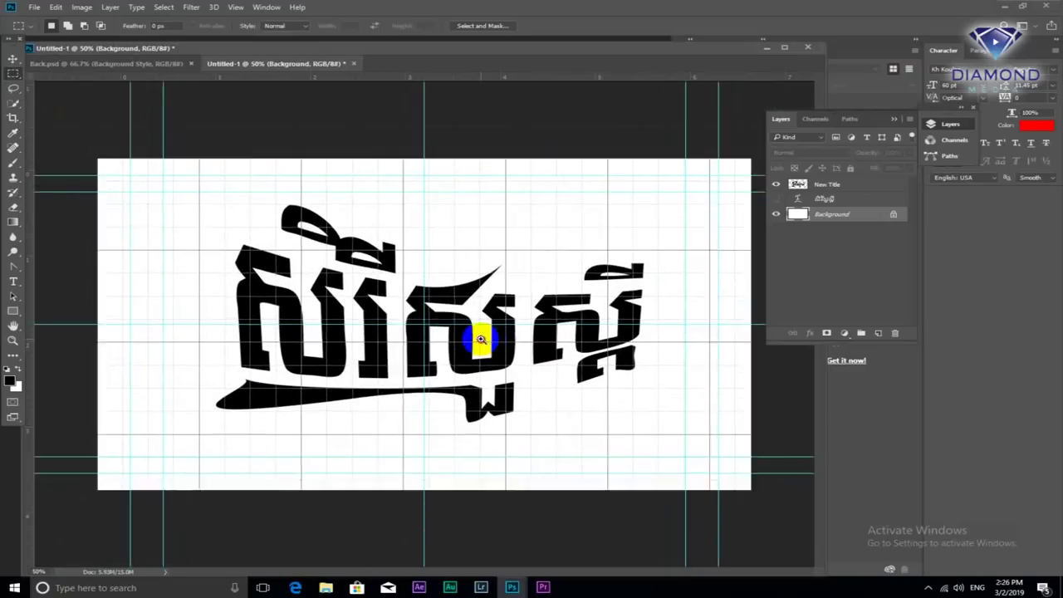
left_click(494, 343, "ctrl")
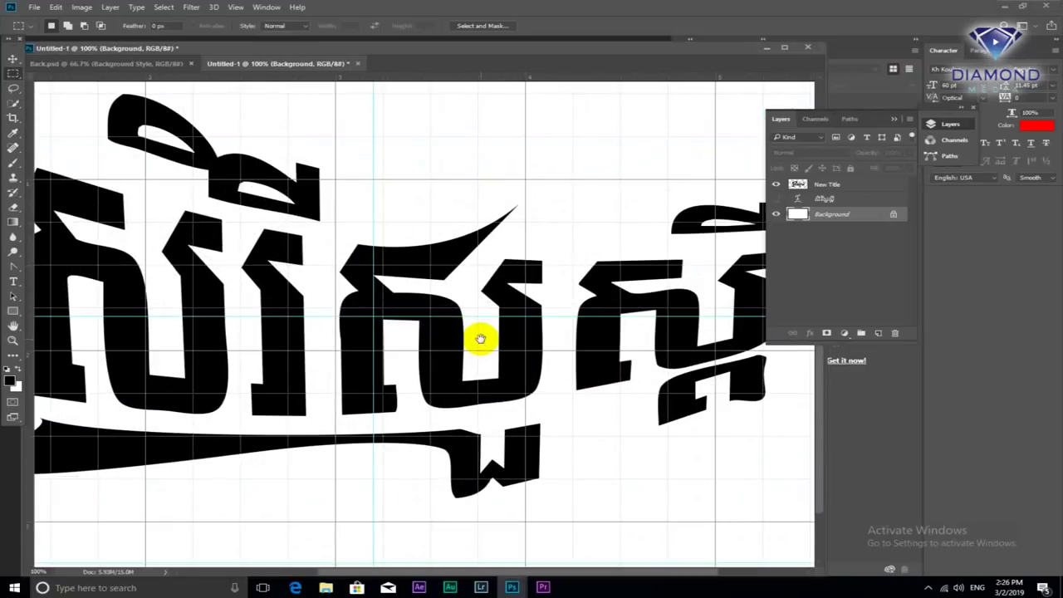
left_click(481, 342, "alt")
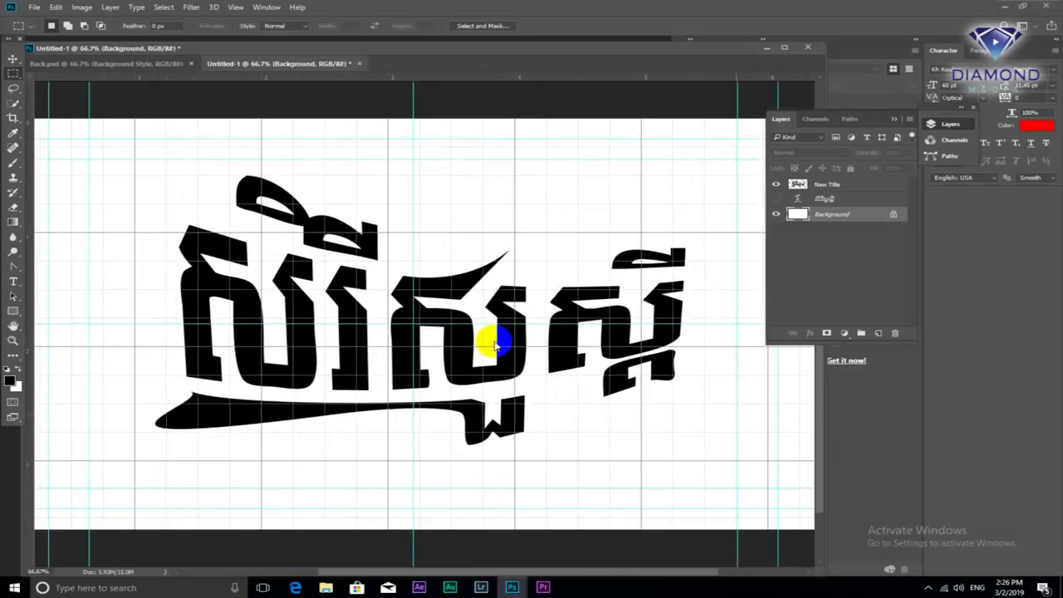
left_click(841, 195)
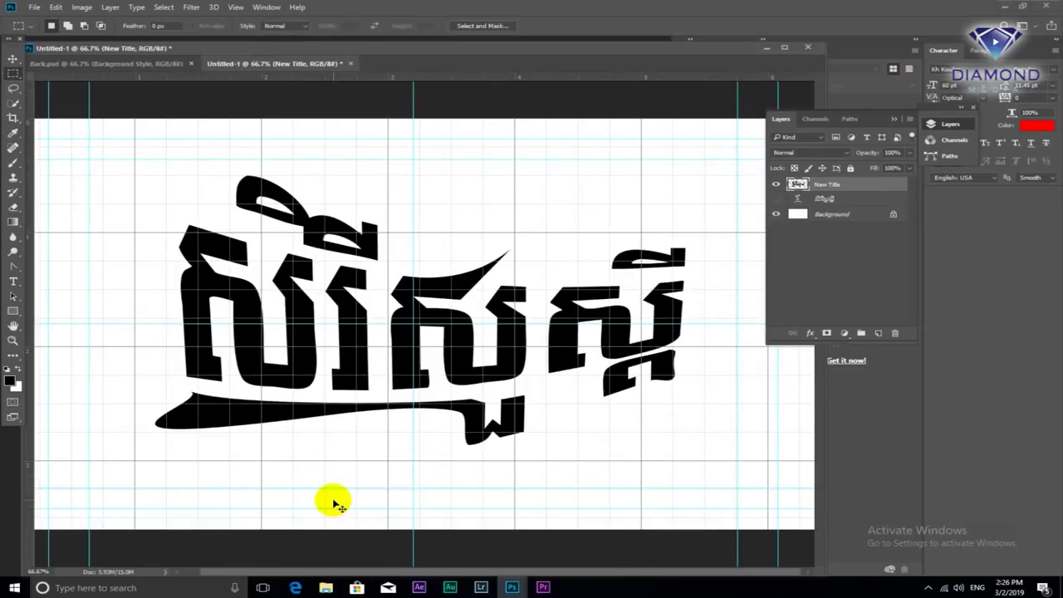
Free-transform the logotype slightly down and left and apply the new position
key("ctrl+t")
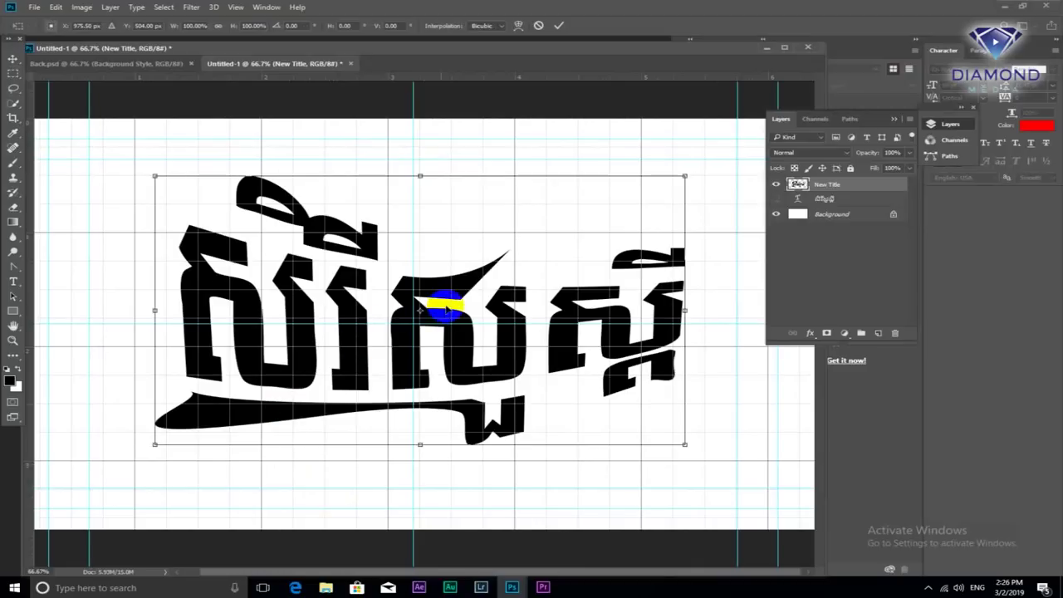
left_click_drag(451, 310, 445, 314)
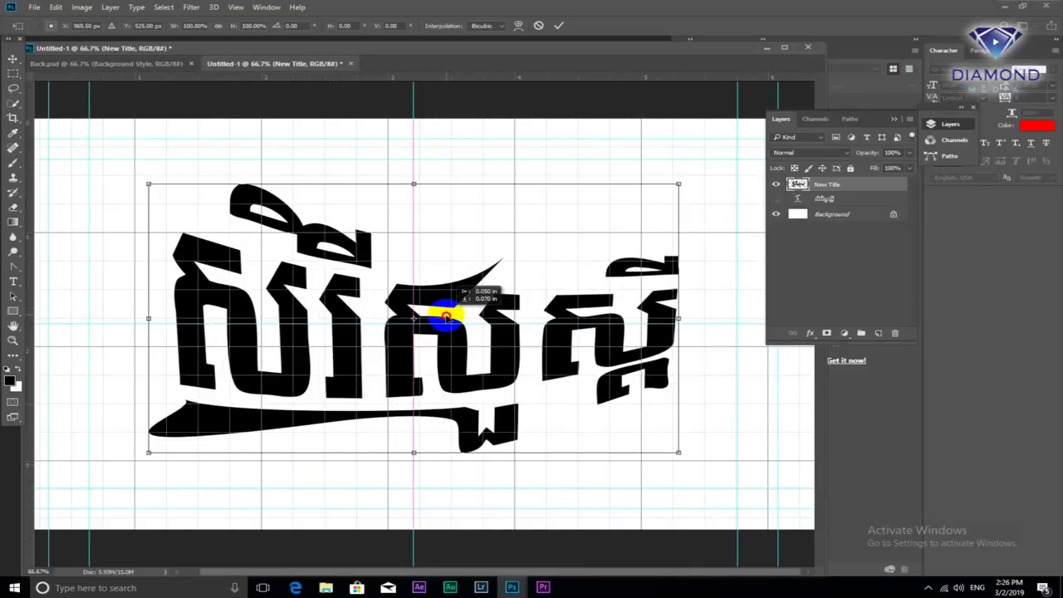
key("Return")
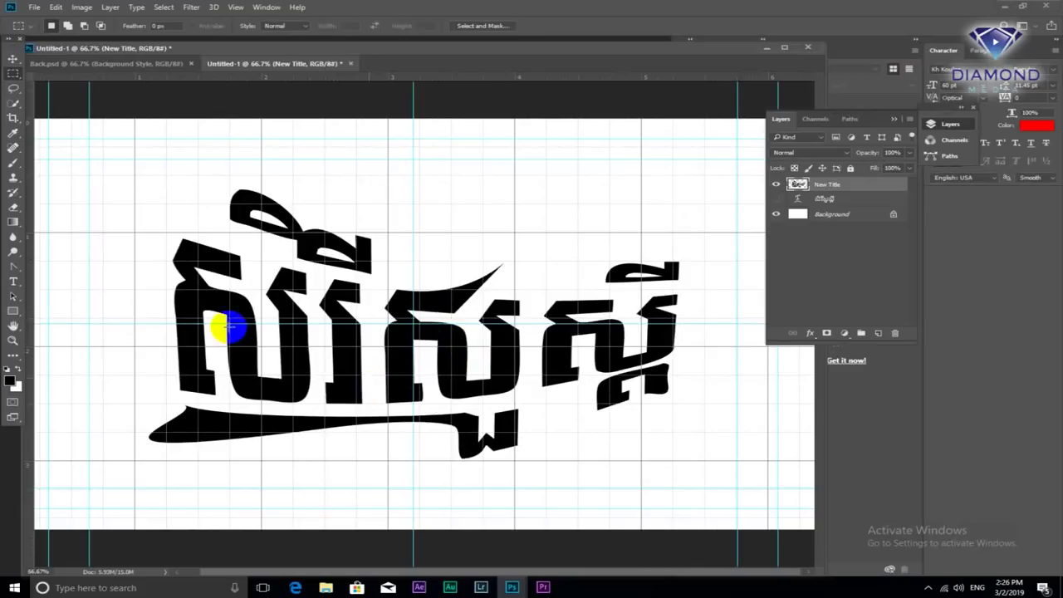
Fit the whole document in the window and turn off the canvas grid
left_click_drag(450, 340, 425, 280)
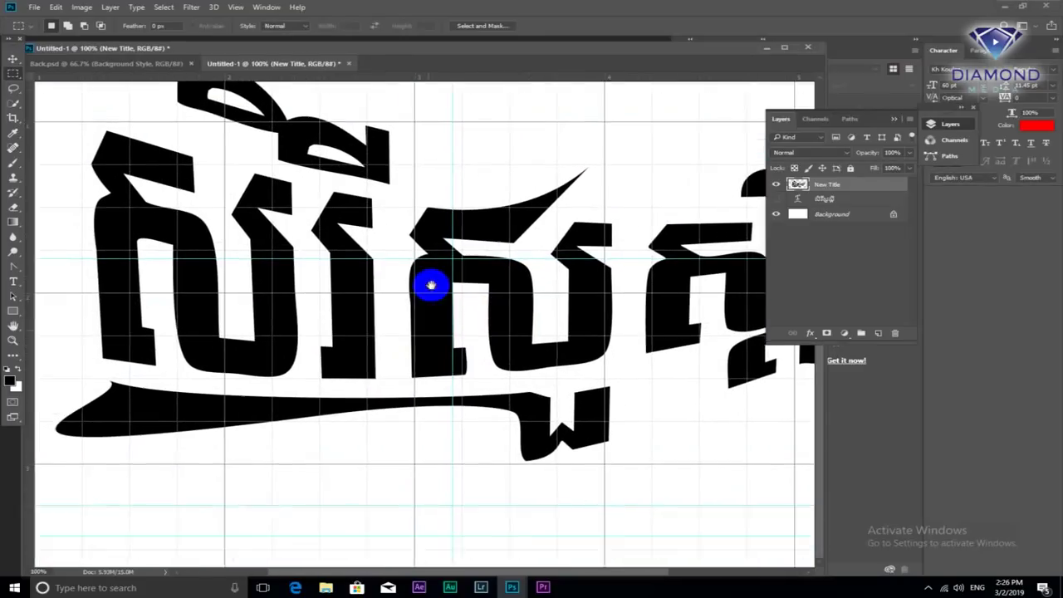
key("ctrl+0")
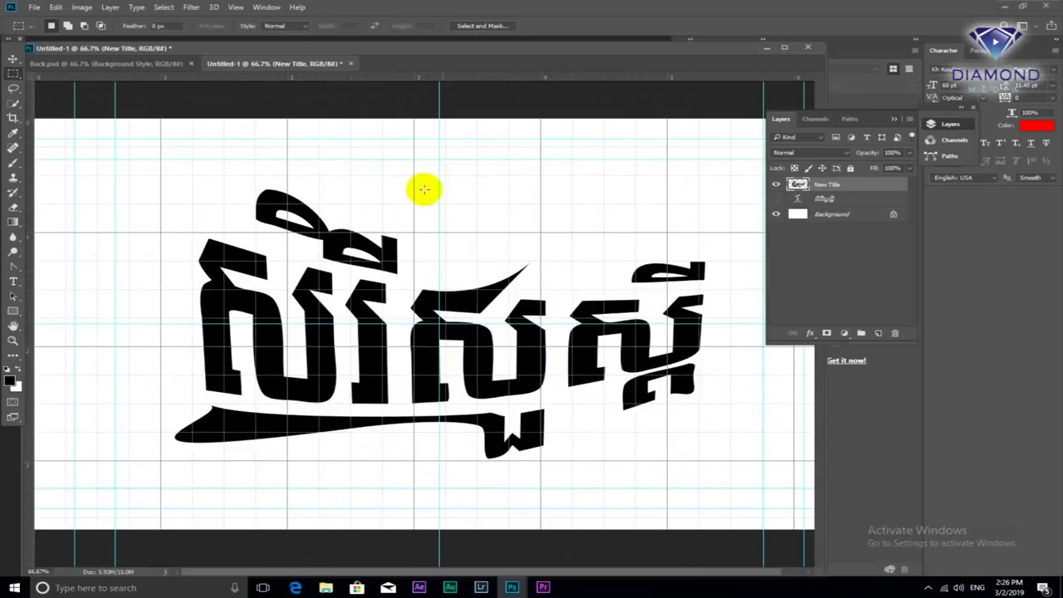
left_click(267, 7)
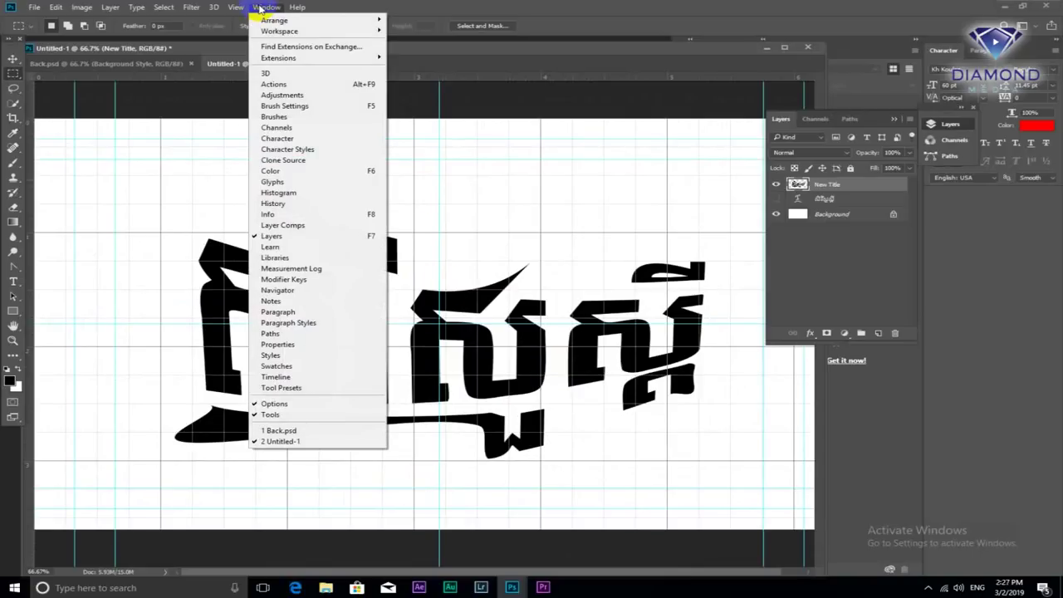
mouse_move(246, 197)
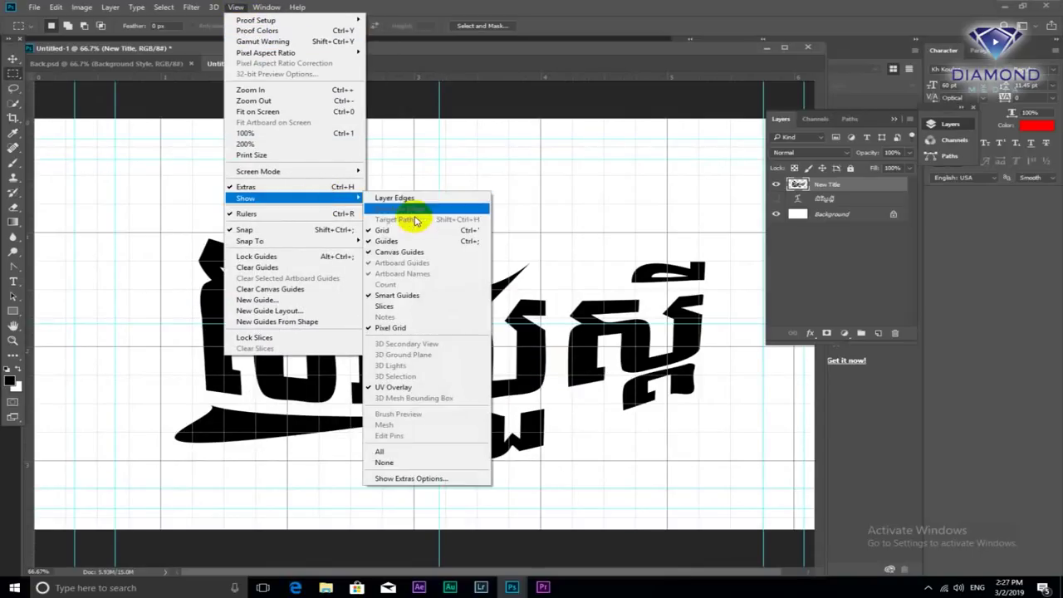
left_click(387, 232)
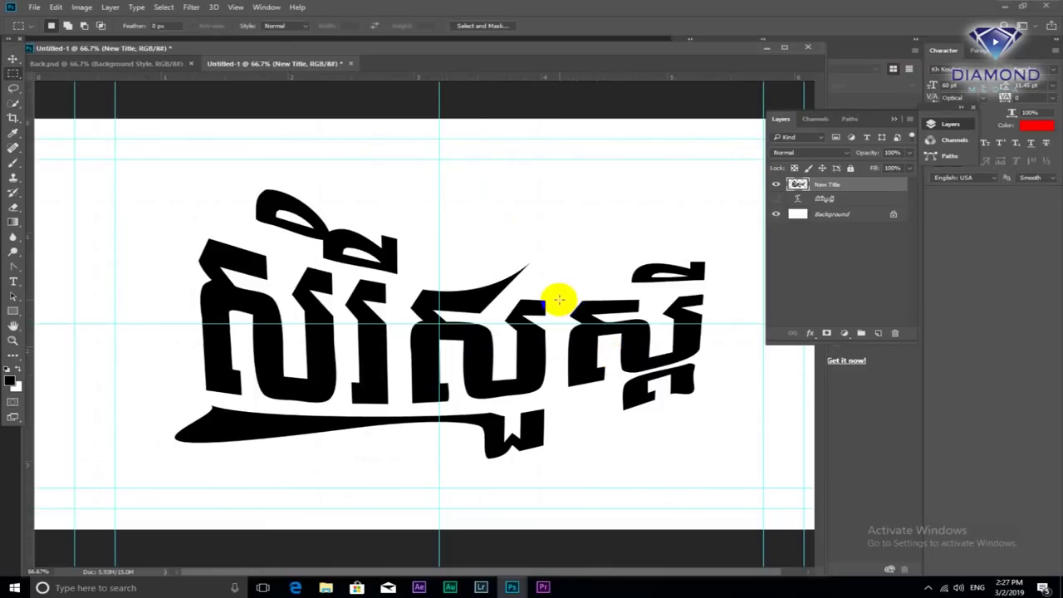
Open Blending Options for the New Title layer and enable the Color Overlay effect
double_click(866, 186)
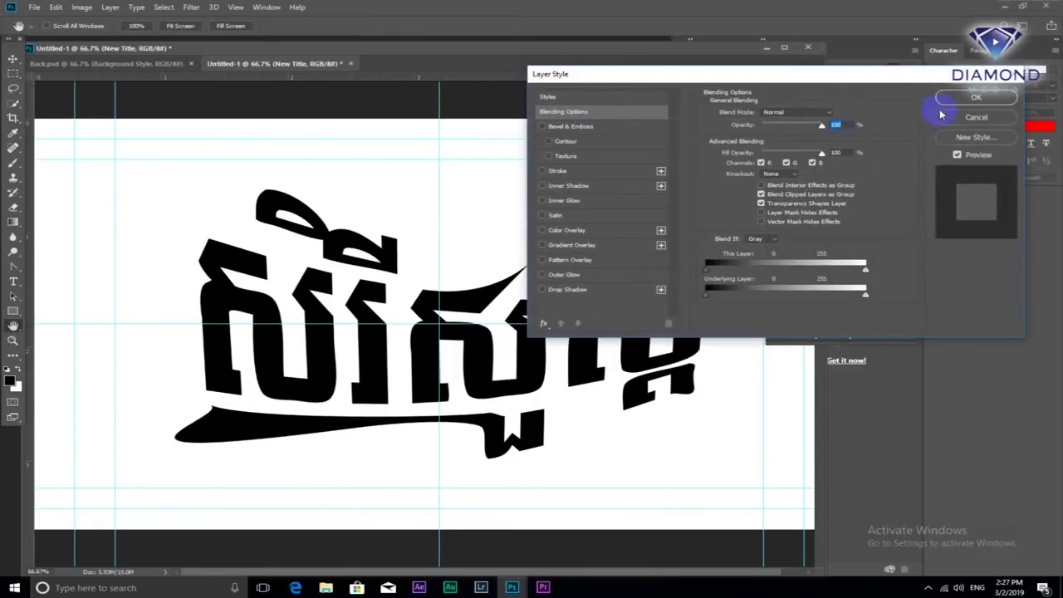
key("Return")
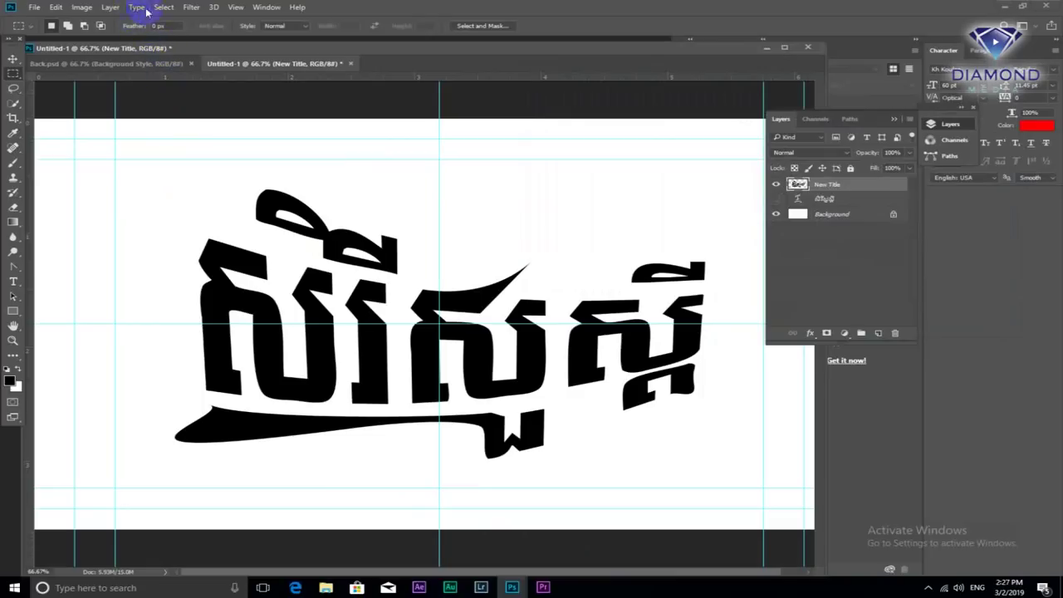
left_click(109, 8)
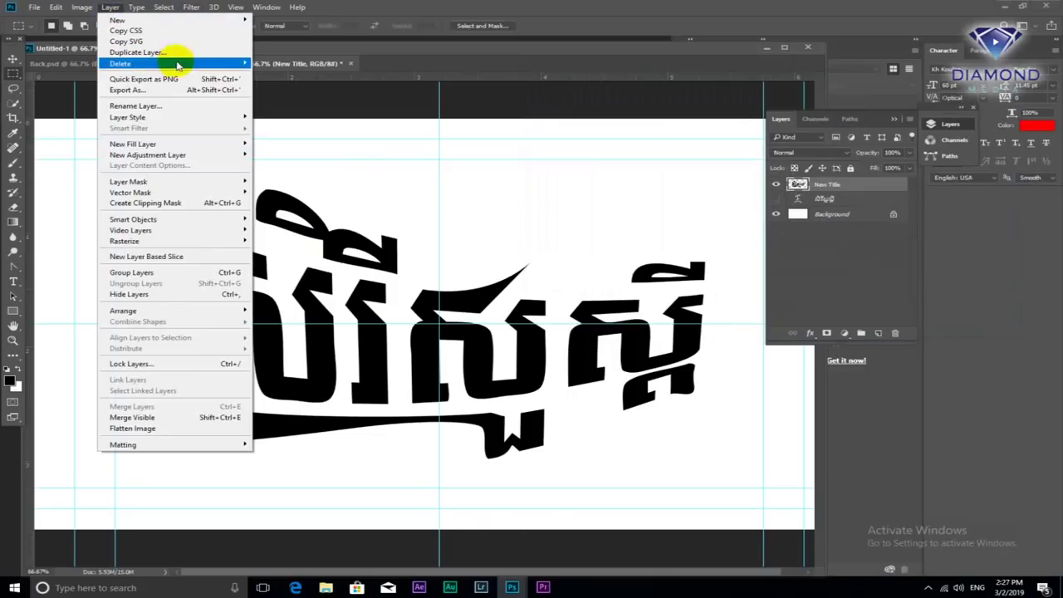
mouse_move(127, 117)
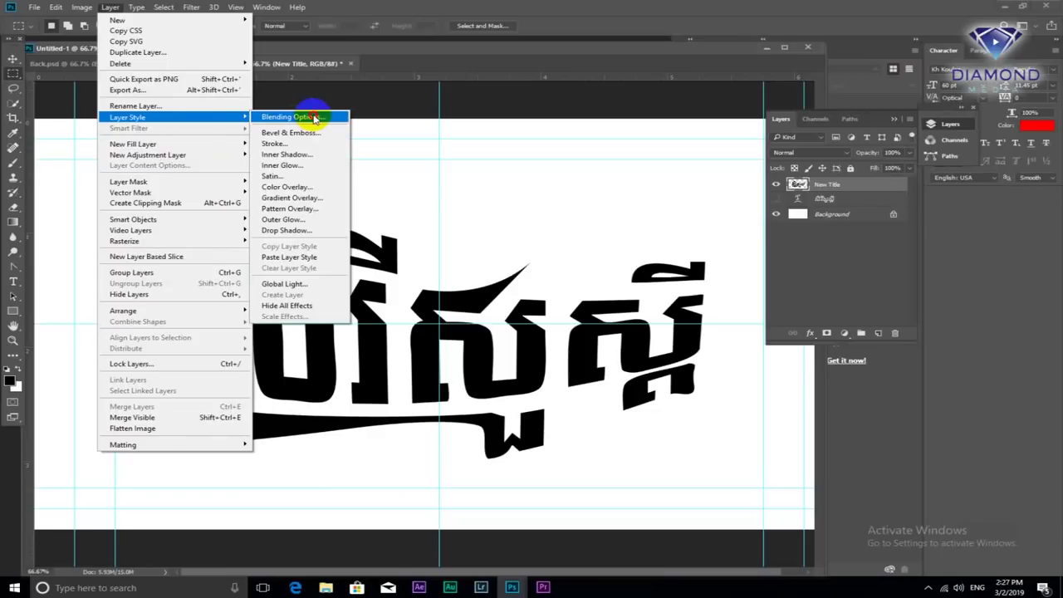
left_click(314, 118)
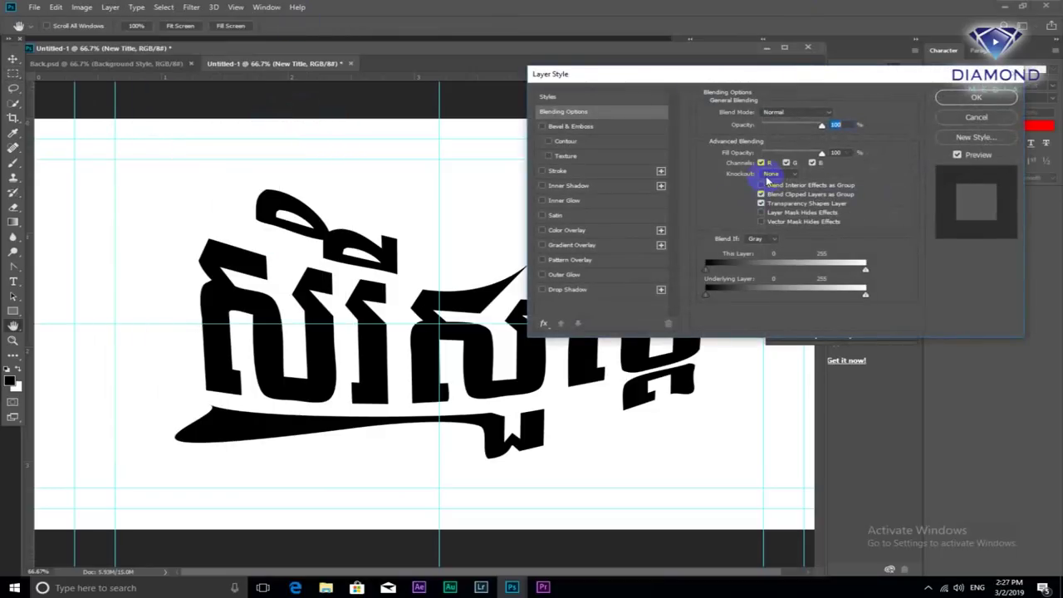
left_click(425, 347, "ctrl")
left_click(419, 341, "alt")
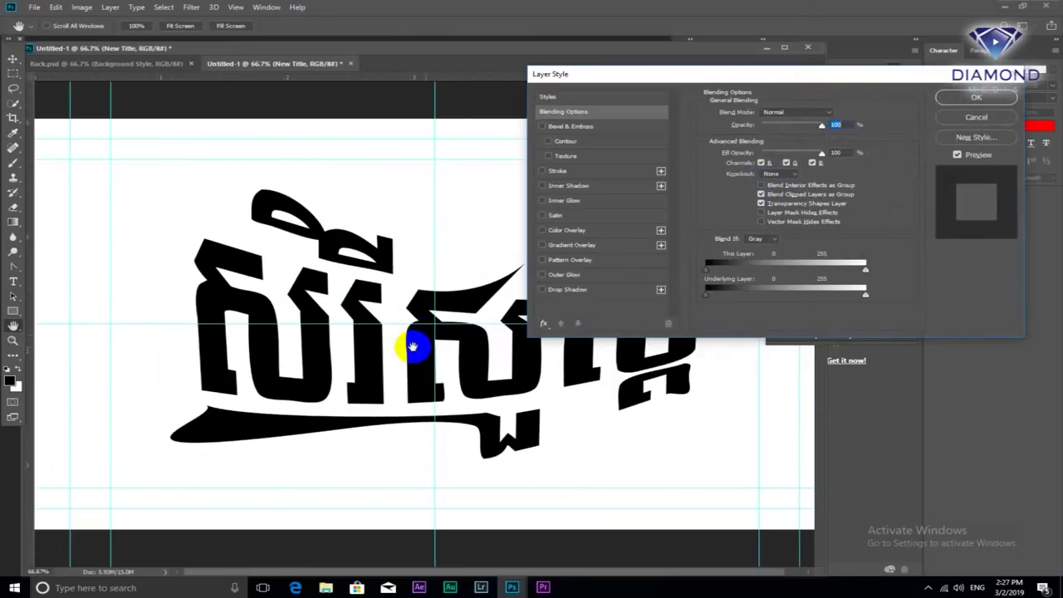
left_click(422, 367, "ctrl")
left_click_drag(427, 326, 412, 300)
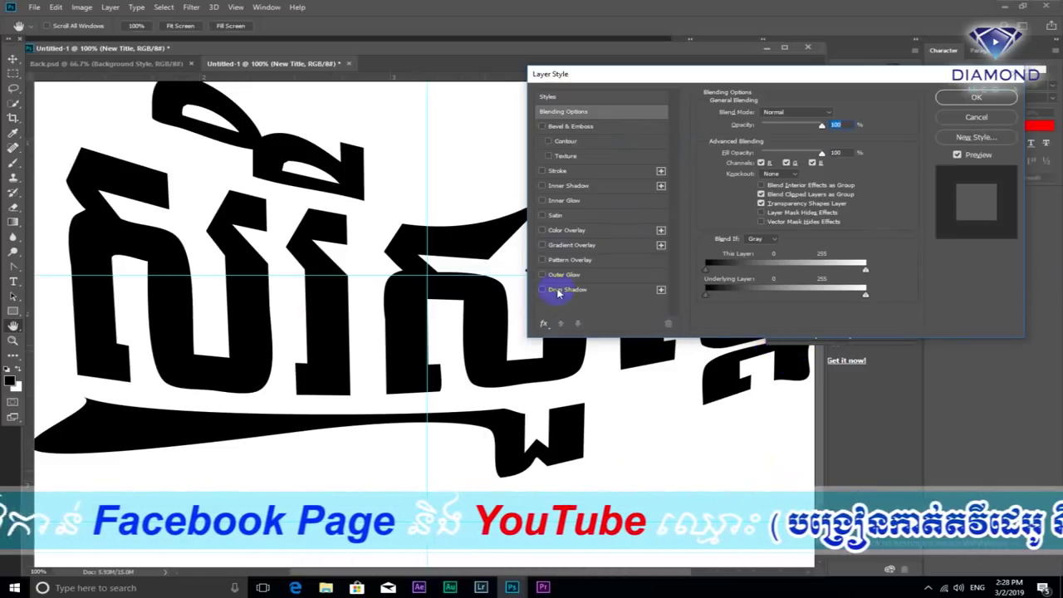
left_click(542, 231)
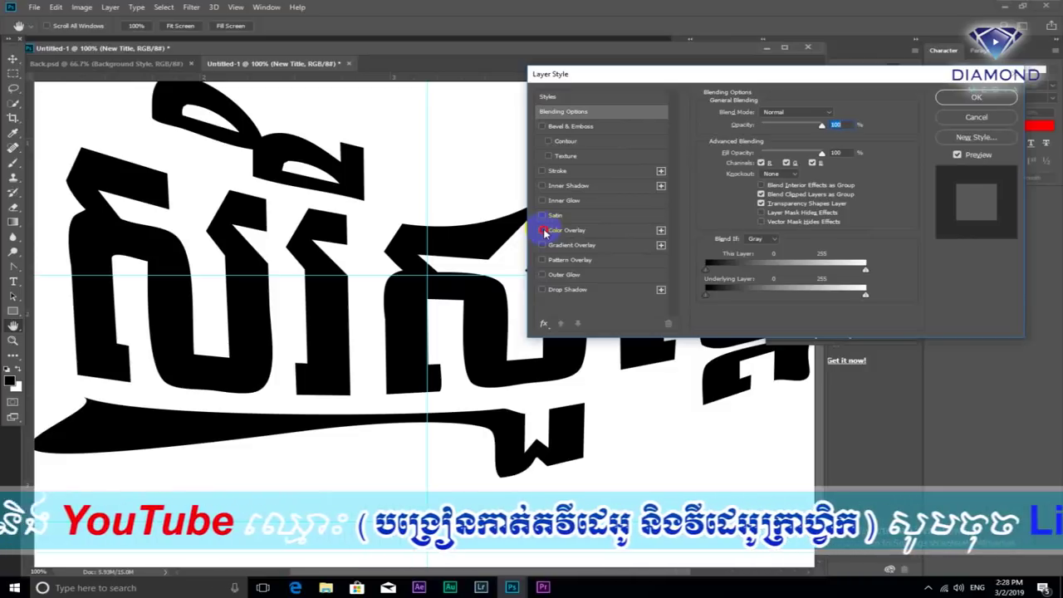
Show the Color Overlay settings and set its blend mode to Normal
left_click(592, 232)
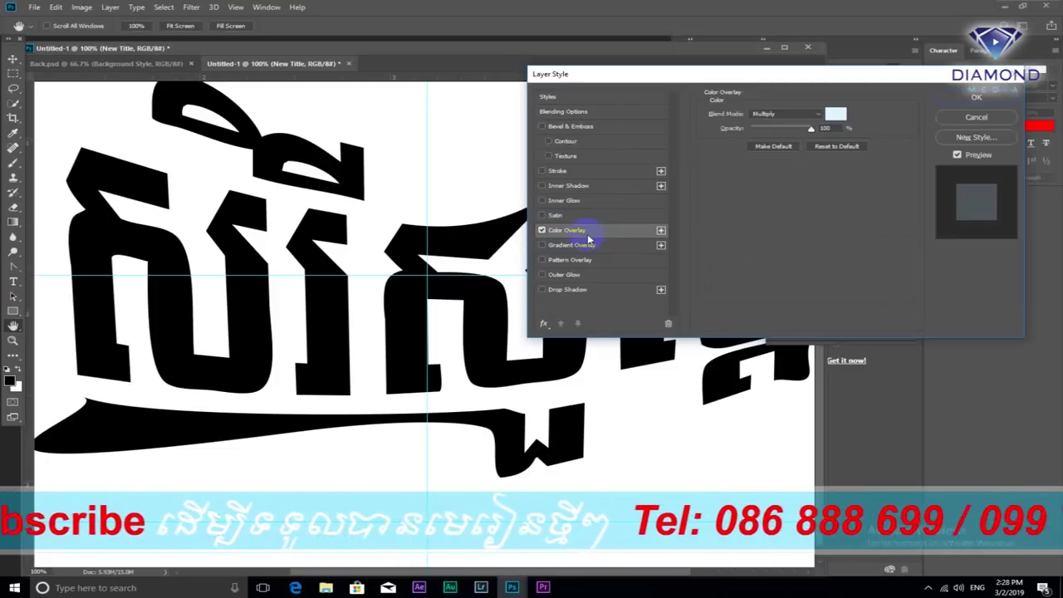
left_click(762, 148)
mouse_move(723, 75)
left_mouse_down()
mouse_move(723, 305)
mouse_move(692, 95)
left_mouse_up()
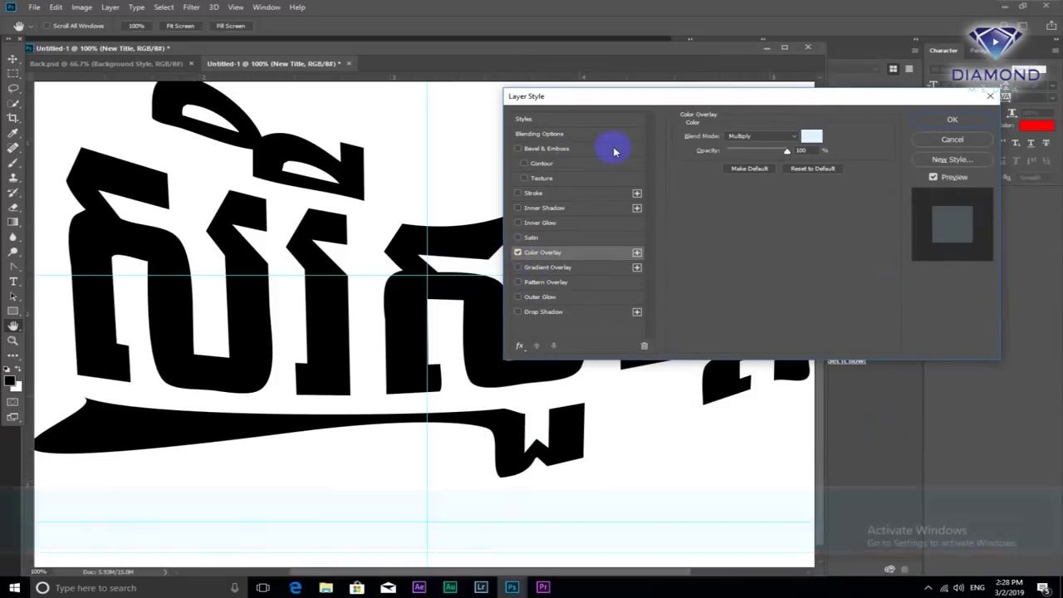
left_click(743, 136)
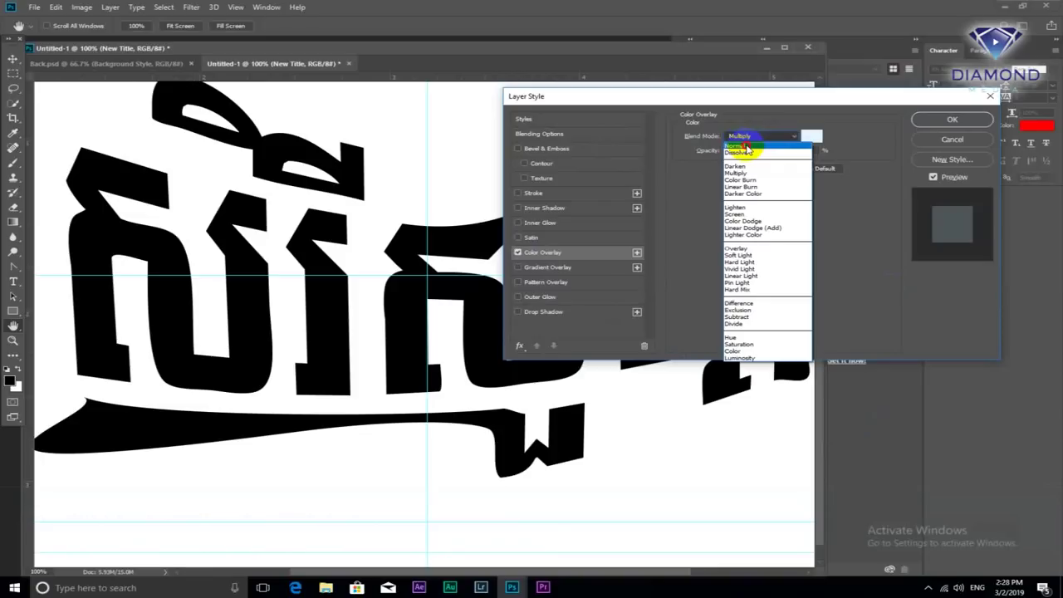
left_click(746, 146)
Set the overlay colour to pink ff007e, then switch Color Overlay off
left_click(812, 141)
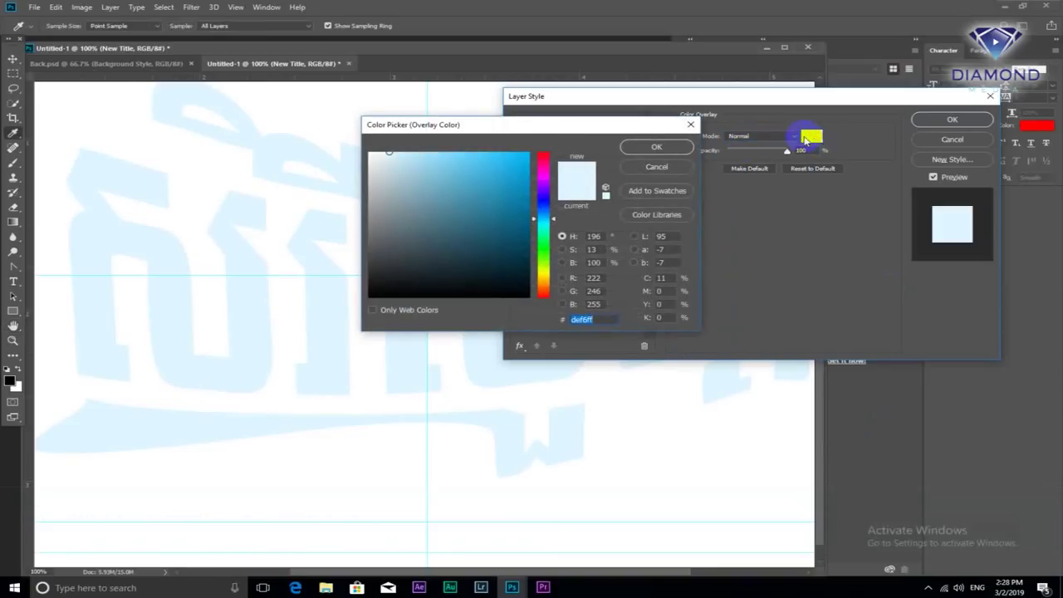
left_click(543, 167)
left_click(529, 155)
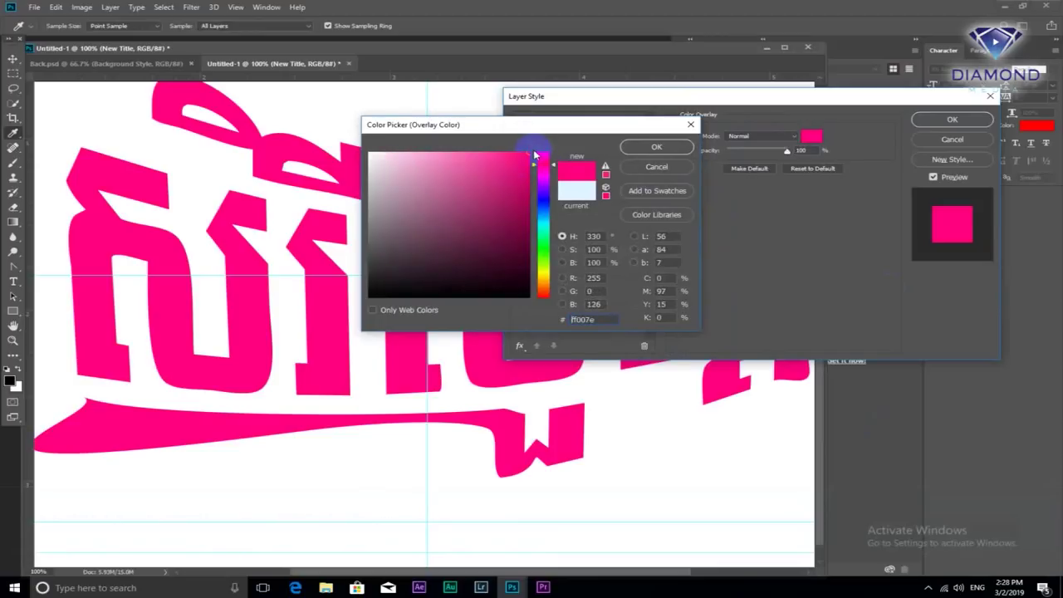
left_click(656, 146)
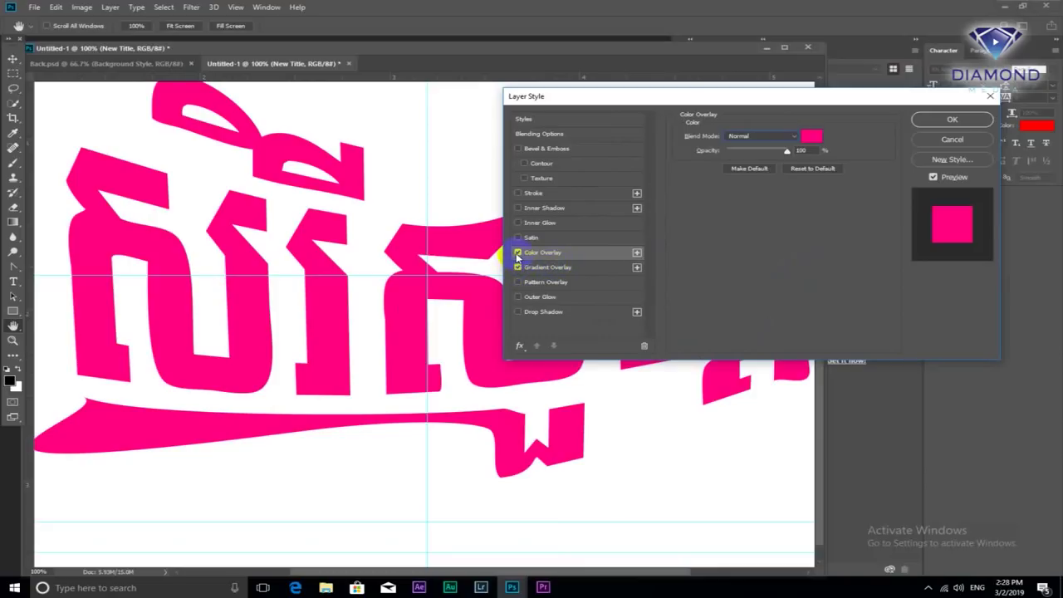
left_click(518, 252)
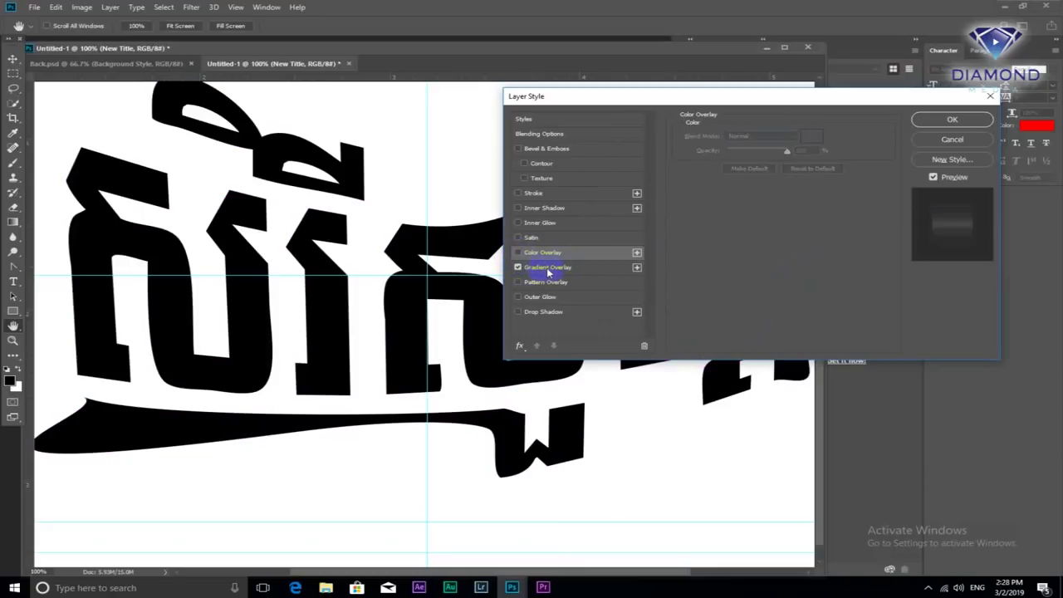
Turn on the title's Gradient Overlay with Normal blend mode
left_click(576, 271)
left_click(518, 268)
left_click(583, 269)
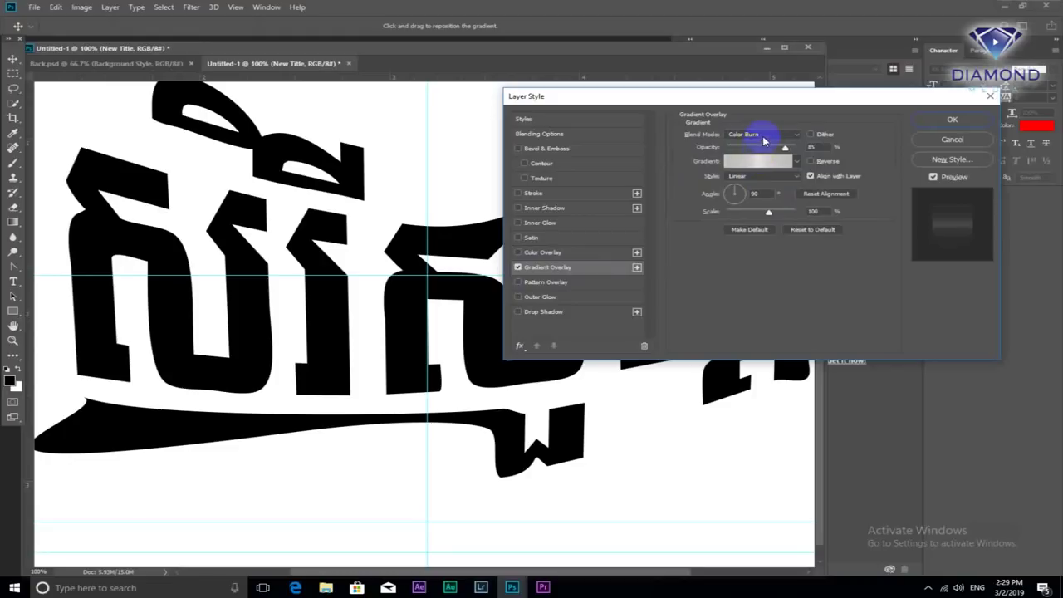
left_click(764, 136)
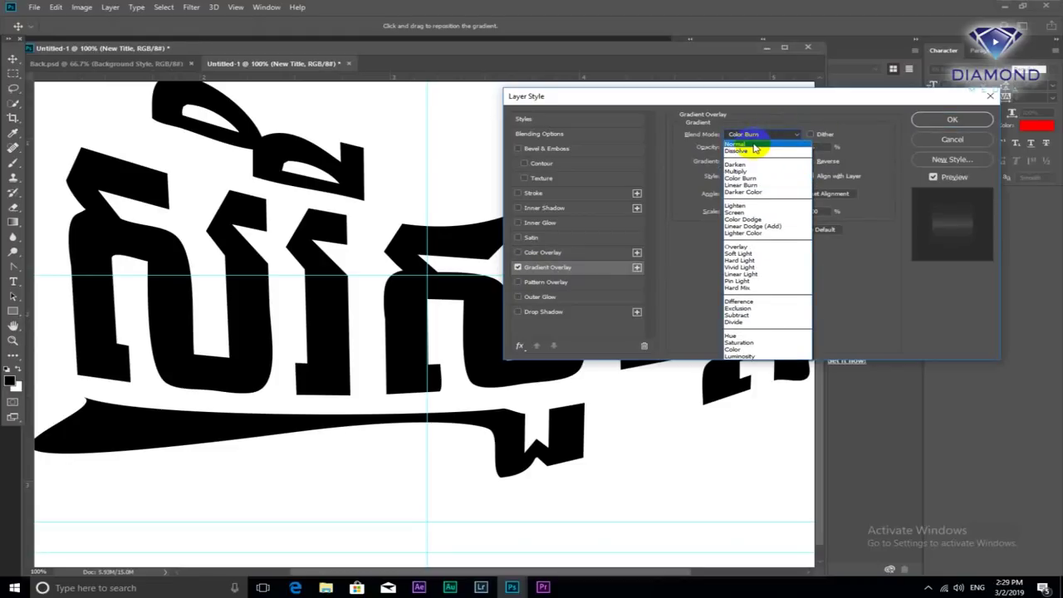
left_click(752, 146)
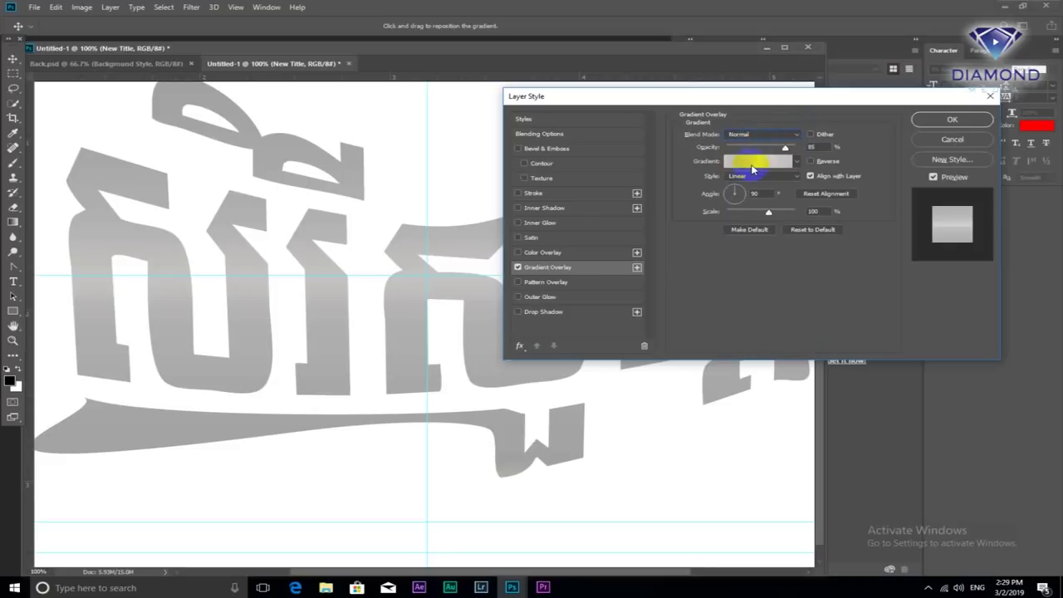
Compare the Spectrum and Transparent Rainbow presets, then start from the Blue, Red, Yellow preset
left_click(755, 163)
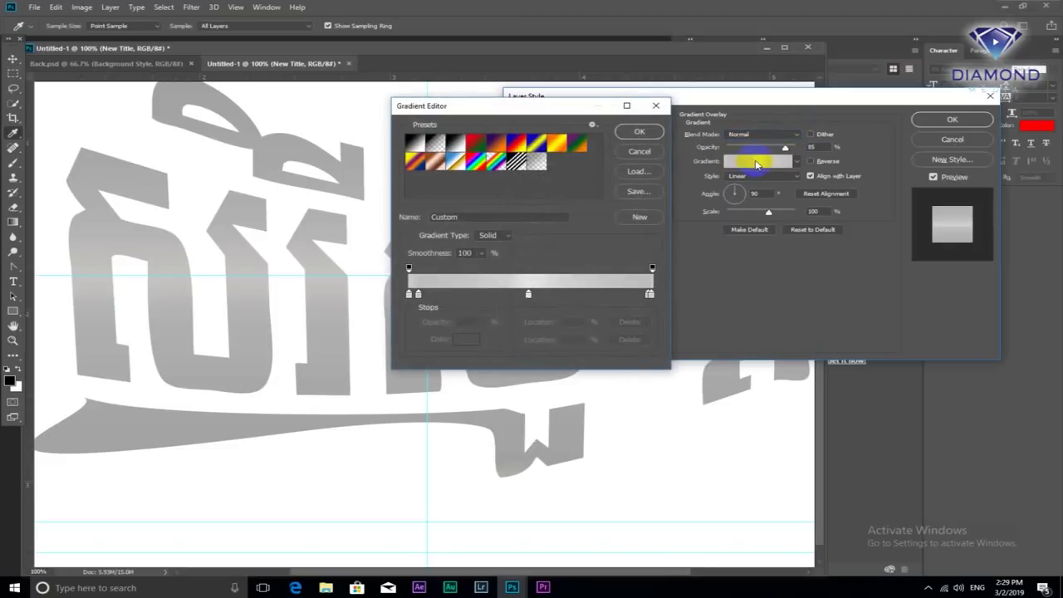
left_click(480, 165)
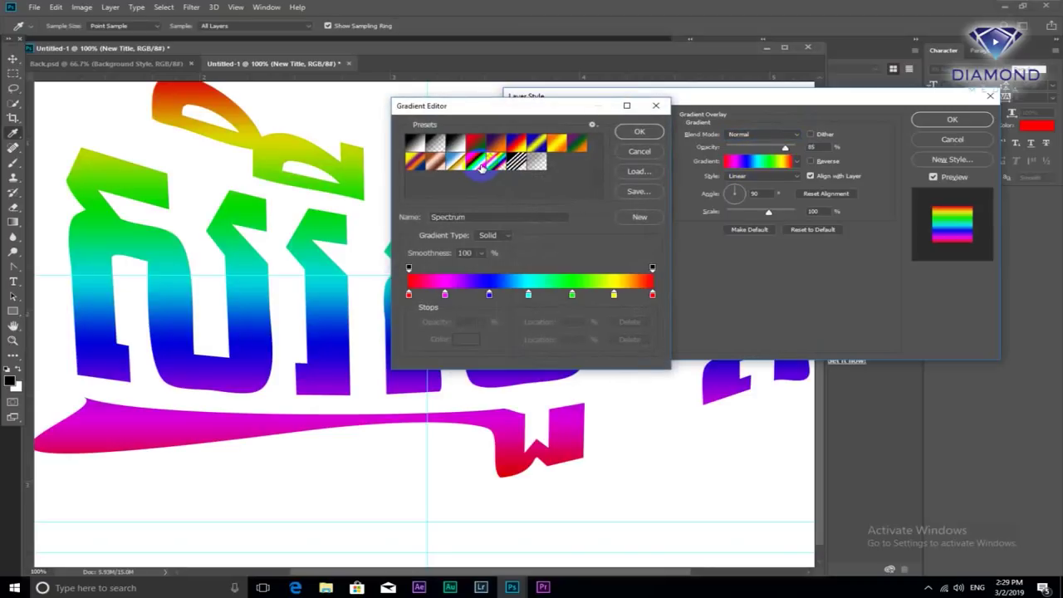
left_click(494, 163)
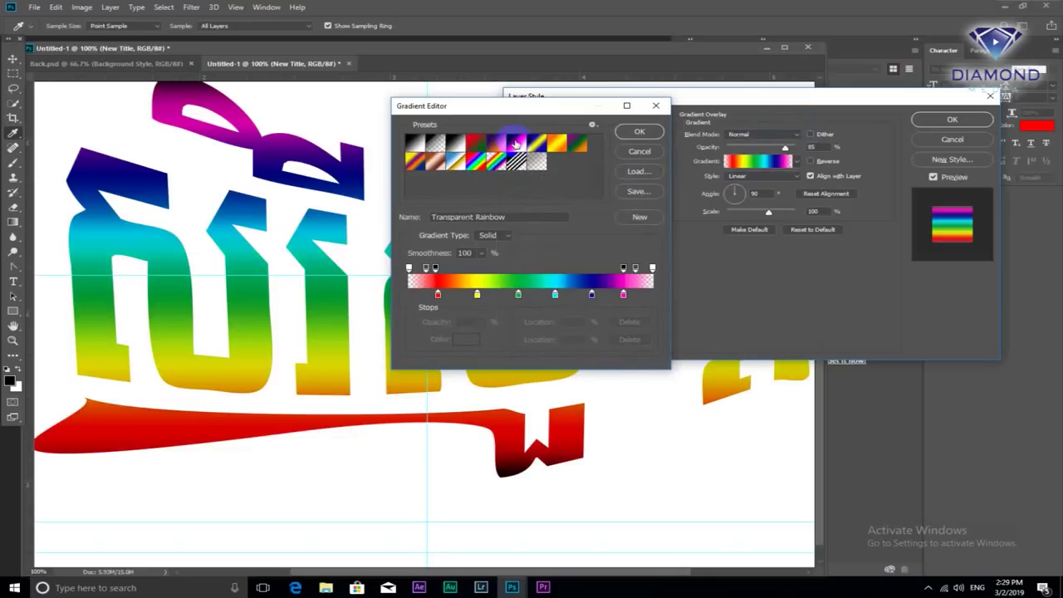
left_click(516, 143)
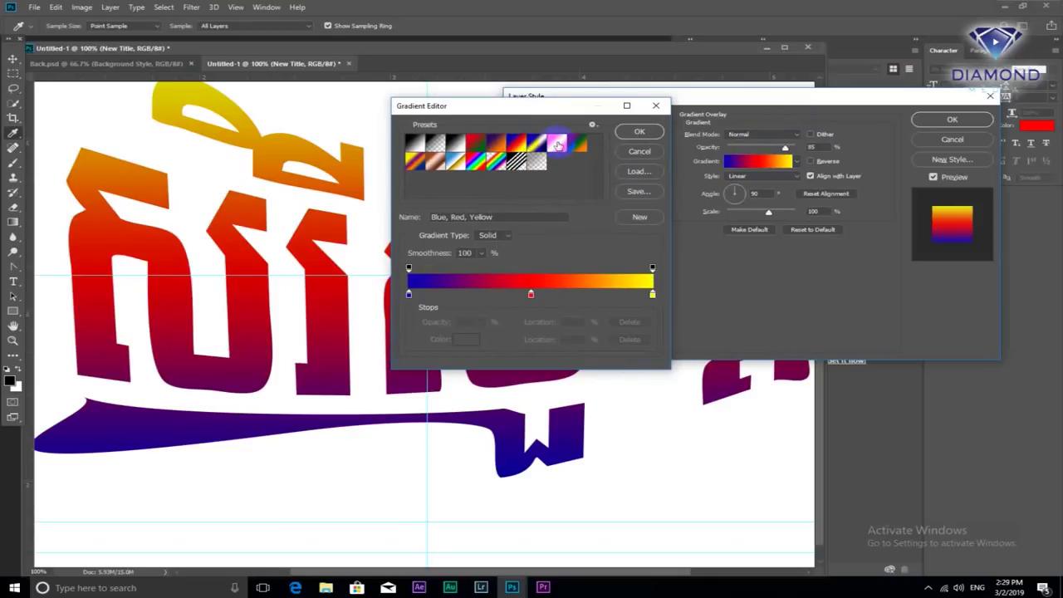
left_click(485, 161)
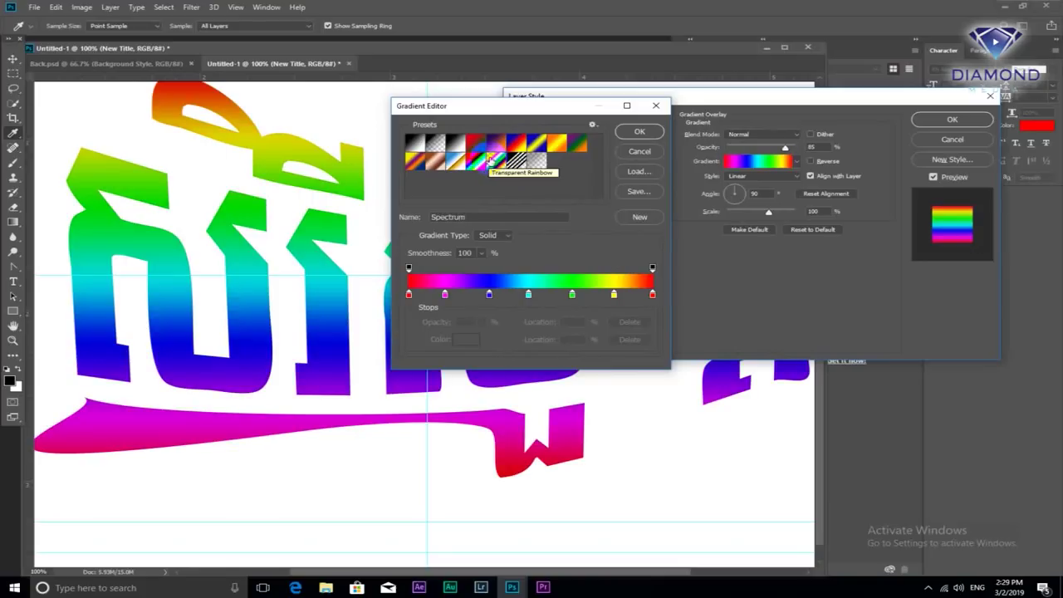
left_click_drag(541, 106, 623, 89)
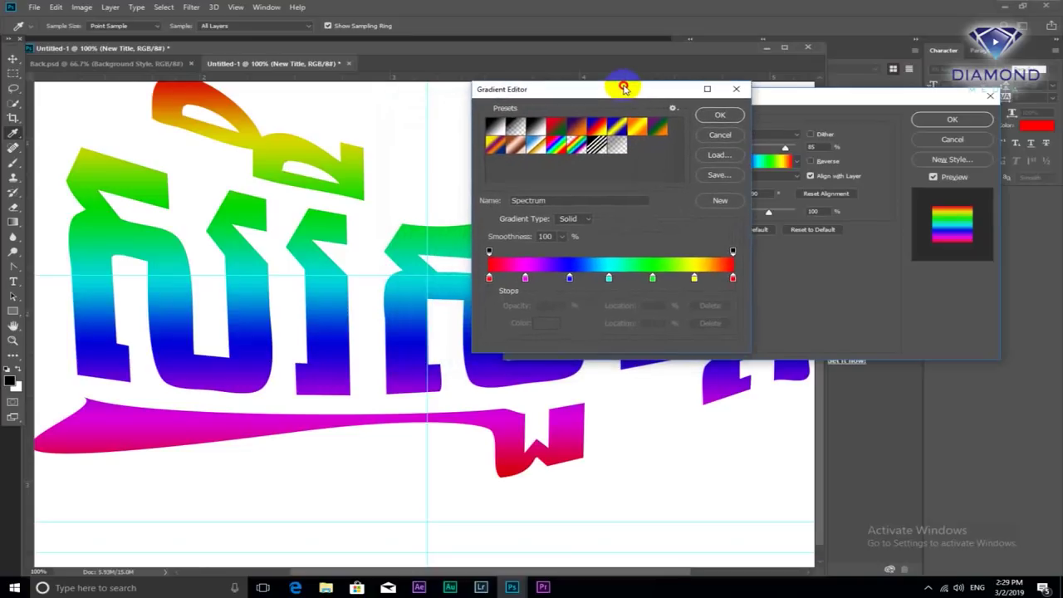
left_click(597, 125)
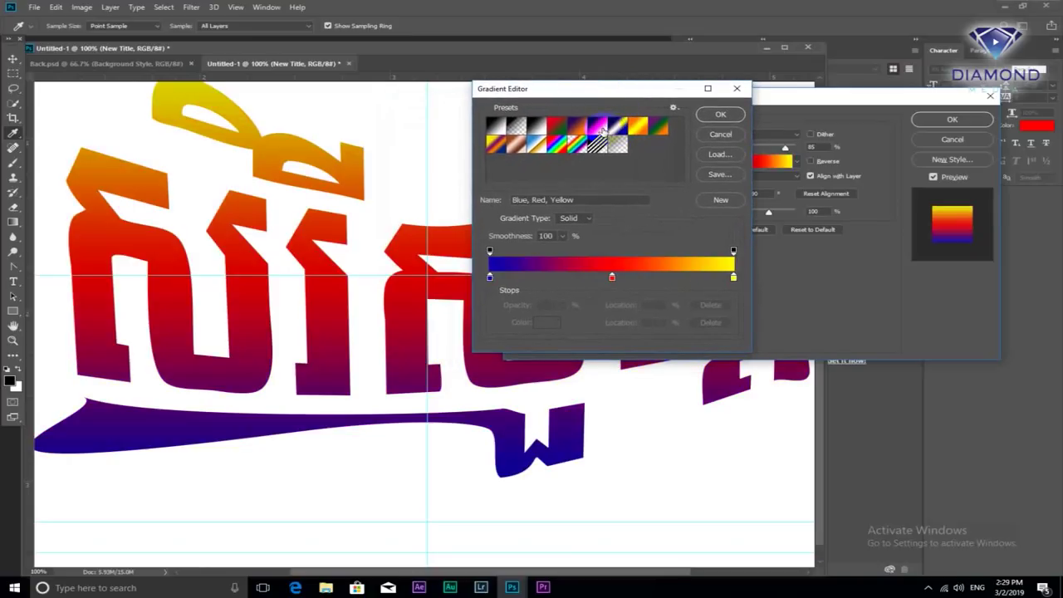
Change the gradient's left stop from blue to magenta
left_click(490, 279)
left_click(546, 322)
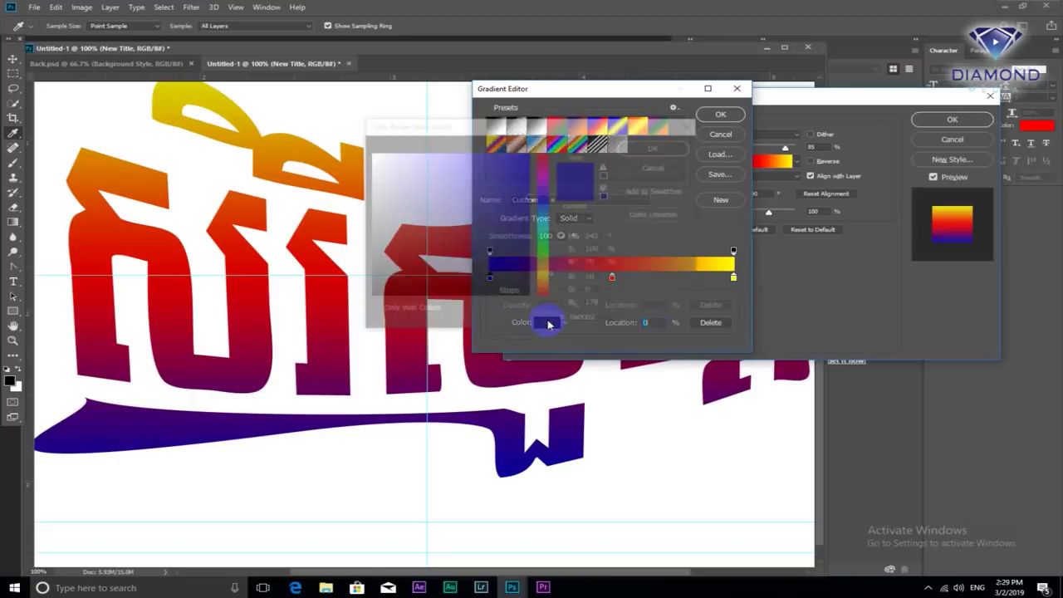
left_click_drag(544, 180, 544, 174)
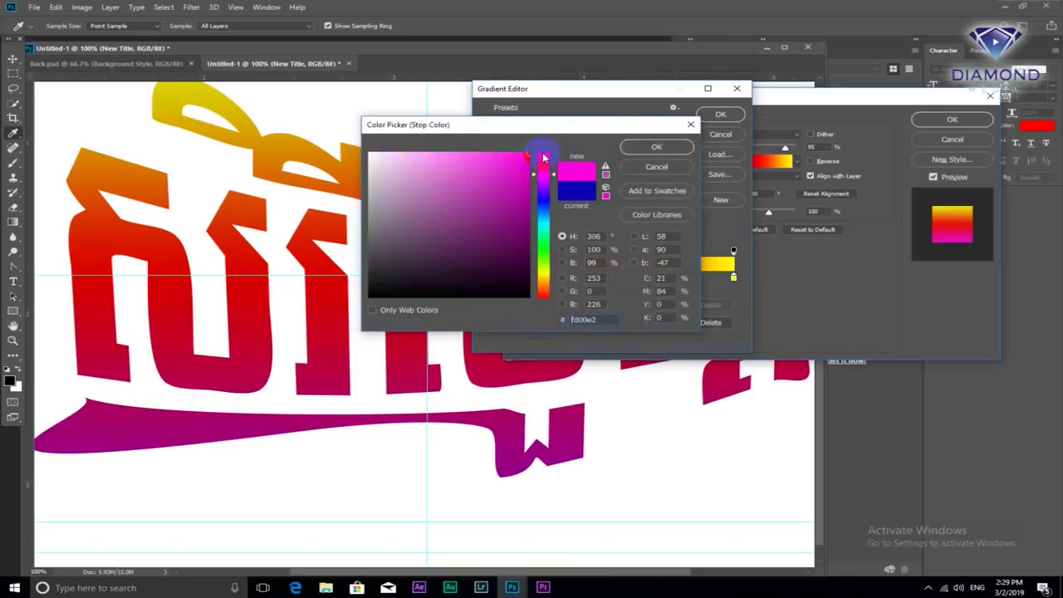
left_click(635, 152)
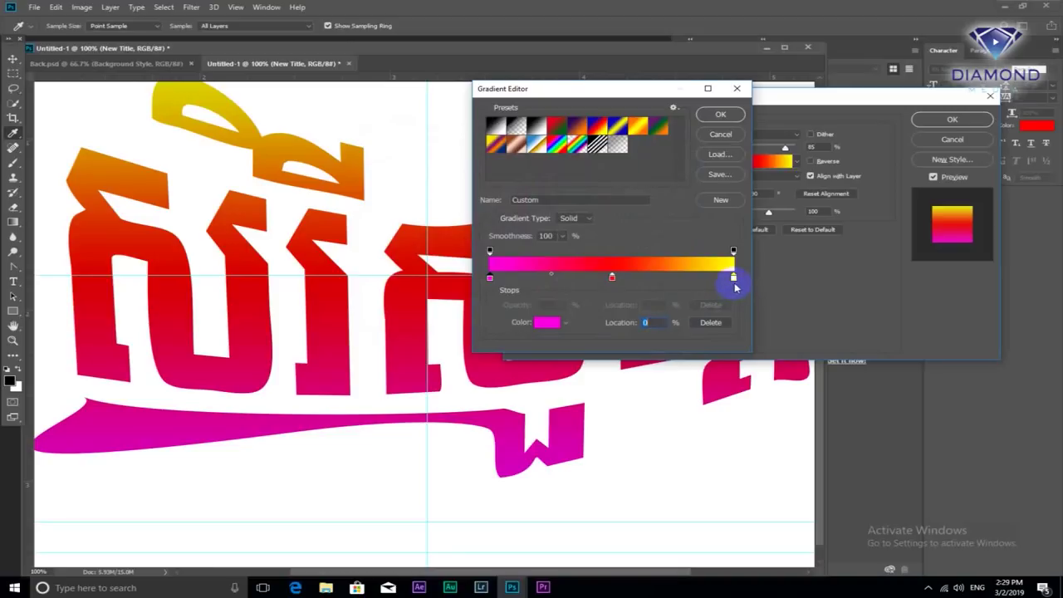
Set the gradient's right stop to bright yellow #fffc00
left_click(733, 278)
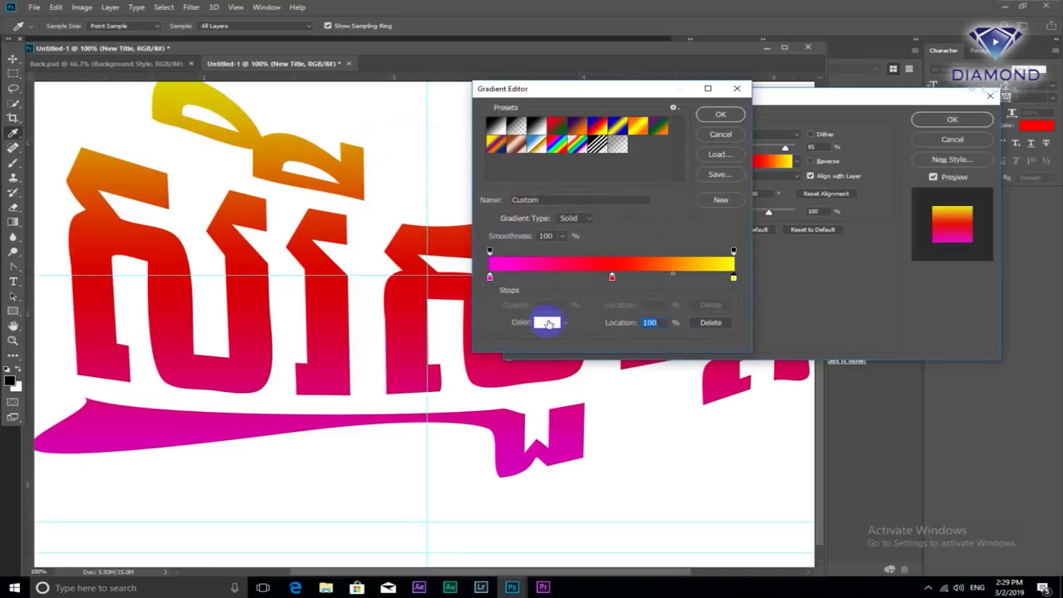
left_click(546, 322)
left_click(542, 247)
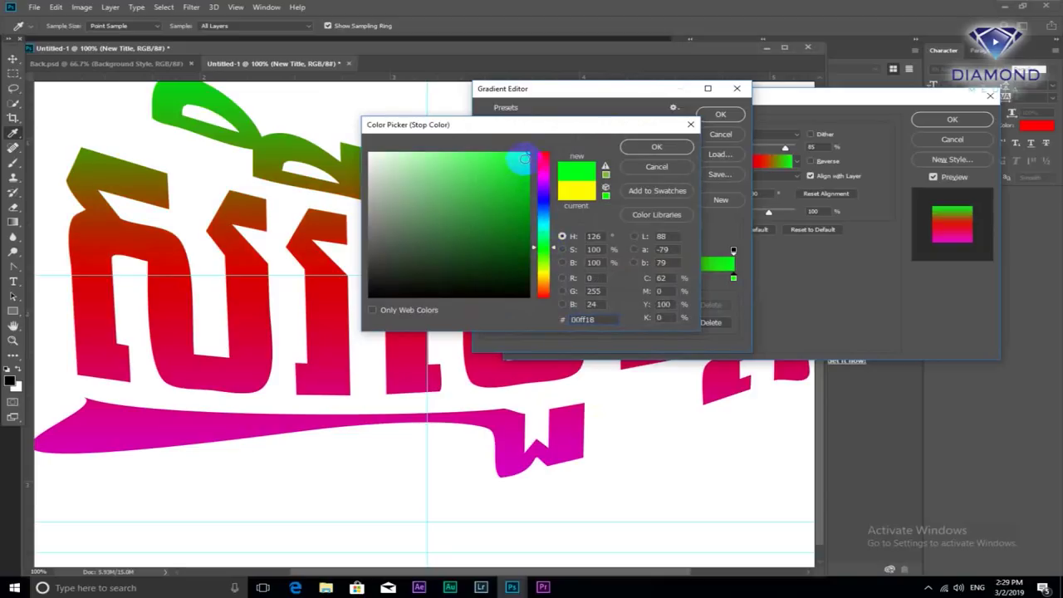
left_click(543, 174)
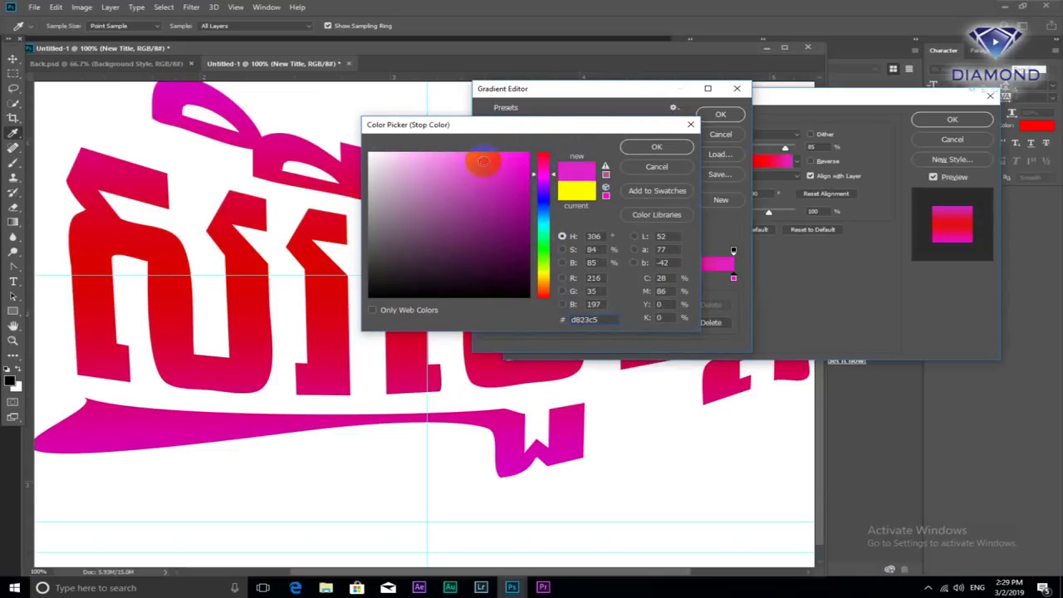
left_click(467, 153)
left_click(541, 273)
left_click(528, 153)
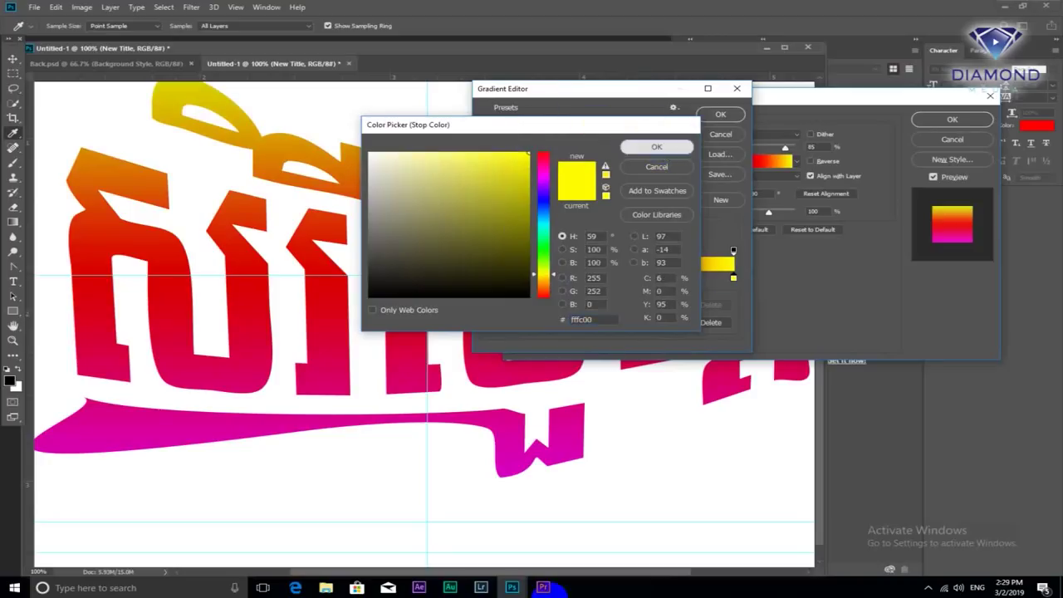
left_click(656, 148)
Add a red stop near 50% and accept the magenta-red-yellow gradient
left_click(612, 278)
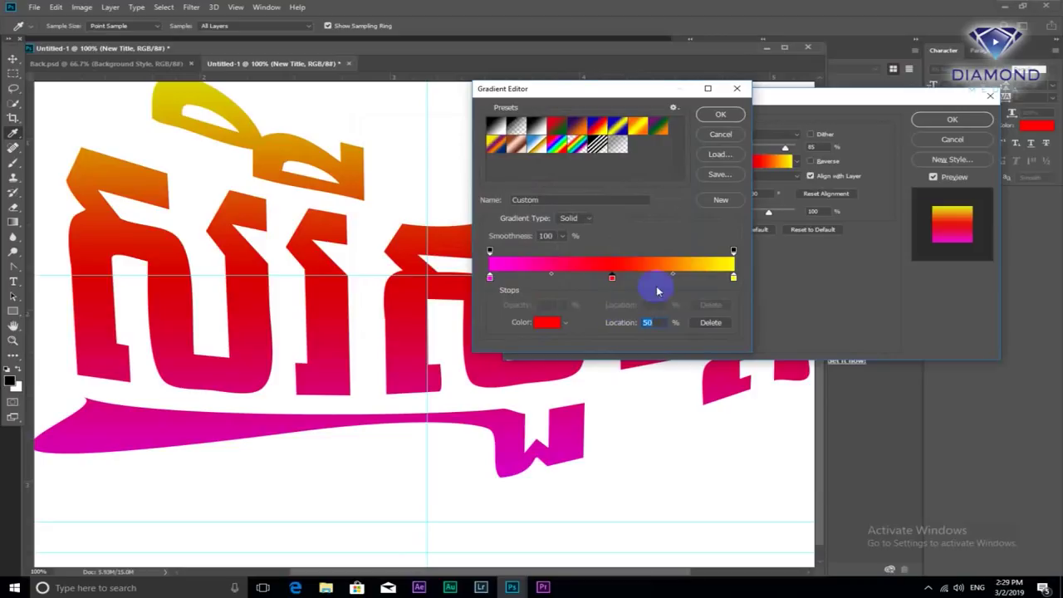
left_click_drag(612, 278, 614, 278)
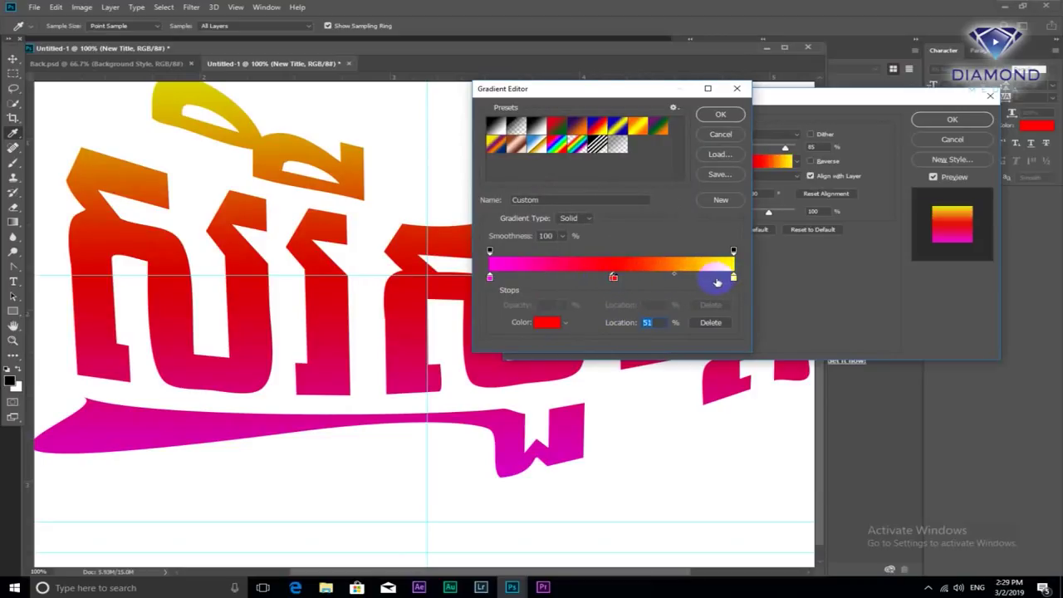
mouse_move(733, 278)
left_mouse_down()
mouse_move(635, 280)
mouse_move(733, 279)
left_mouse_up()
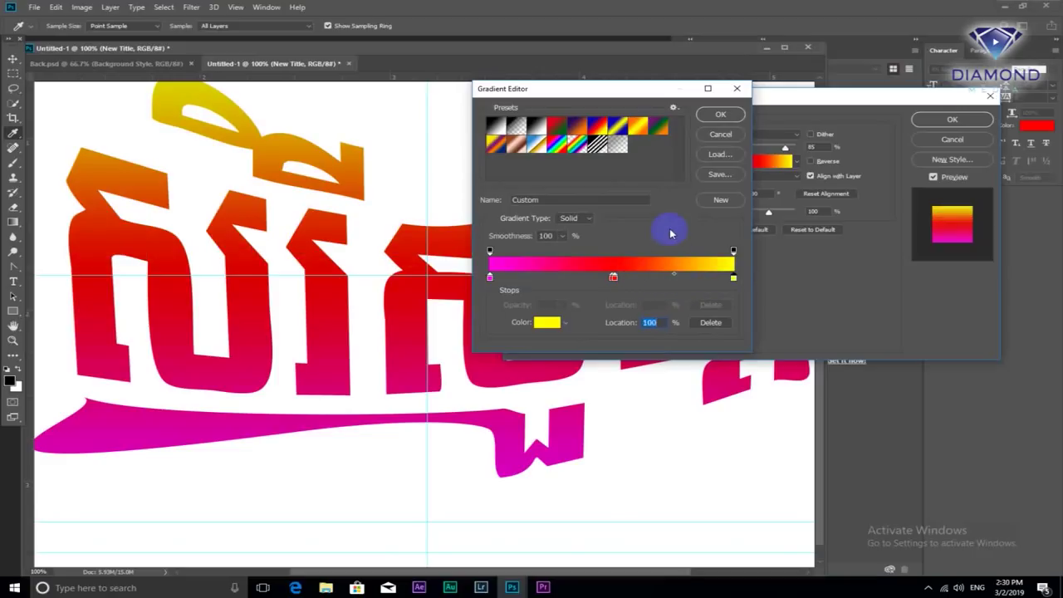
left_click(718, 116)
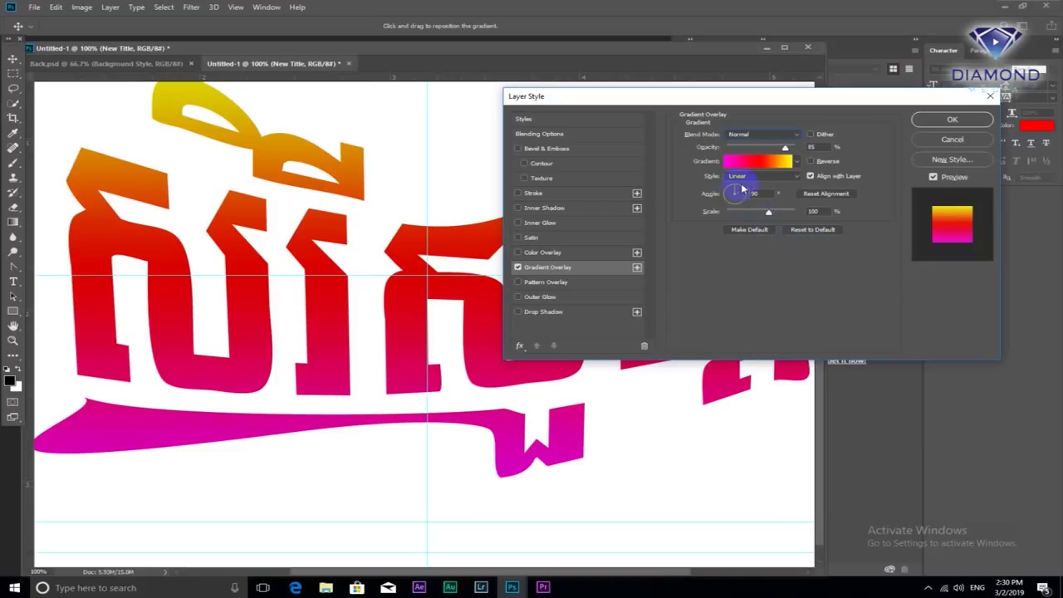
Preview the Radial, Angle and Reflected gradient styles, then return to Linear
left_click(751, 176)
left_click(738, 187)
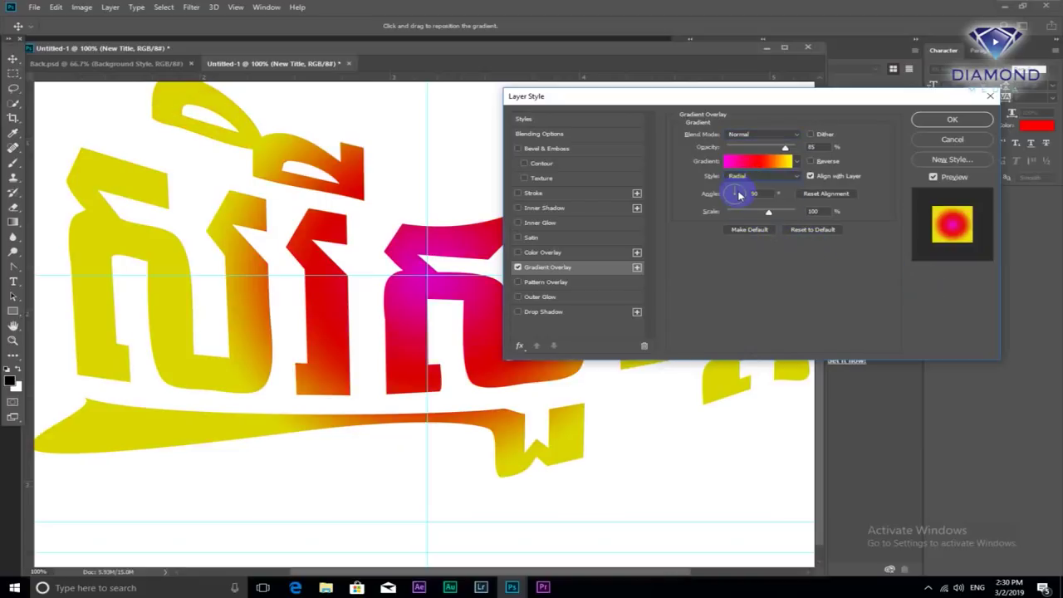
mouse_move(568, 91)
left_mouse_down()
mouse_move(665, 77)
mouse_move(658, 60)
left_mouse_up()
left_click(839, 144)
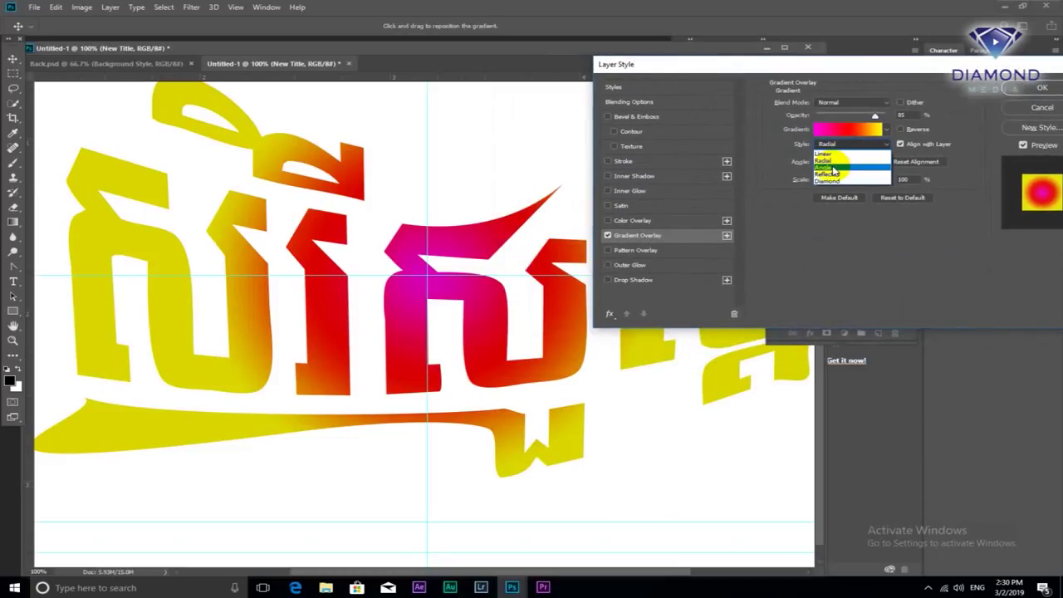
left_click(834, 167)
left_click(838, 145)
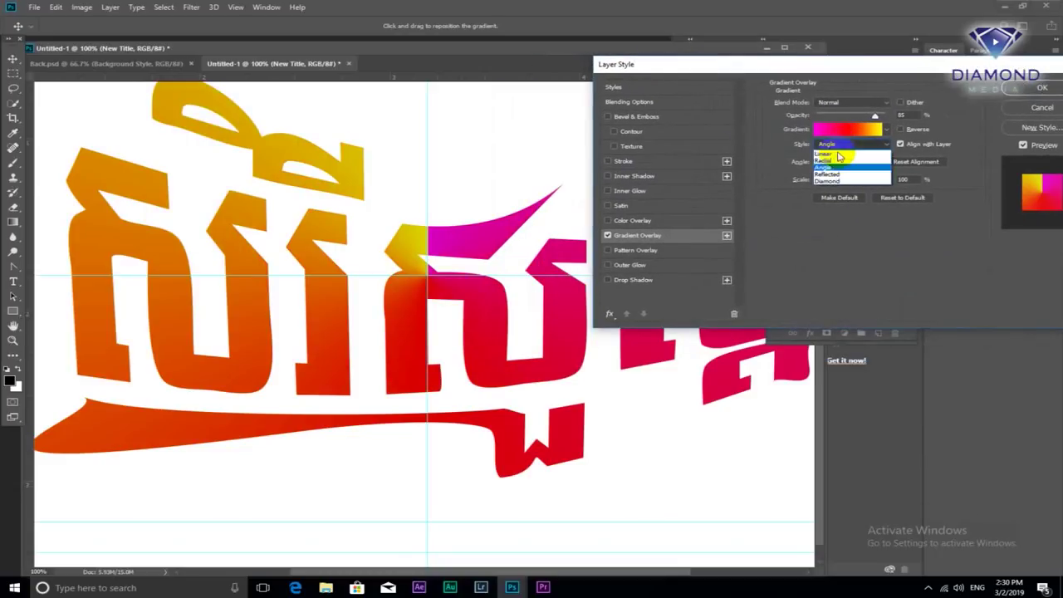
left_click(834, 170)
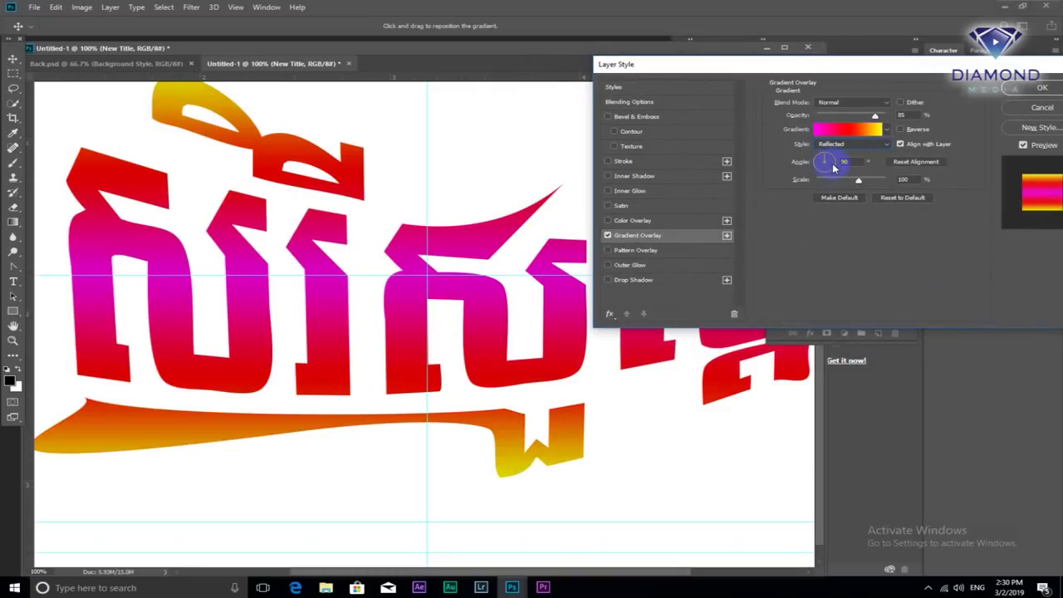
left_click(839, 145)
left_click(835, 129)
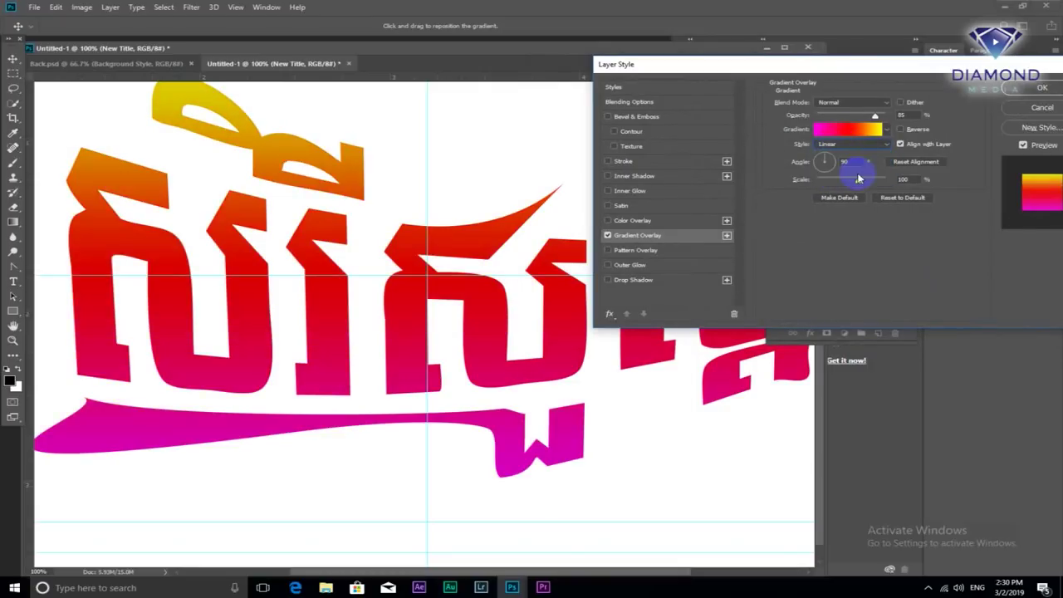
Tilt the linear gradient's angle to -28° and switch on Pattern Overlay
left_click(837, 158)
left_click(822, 162)
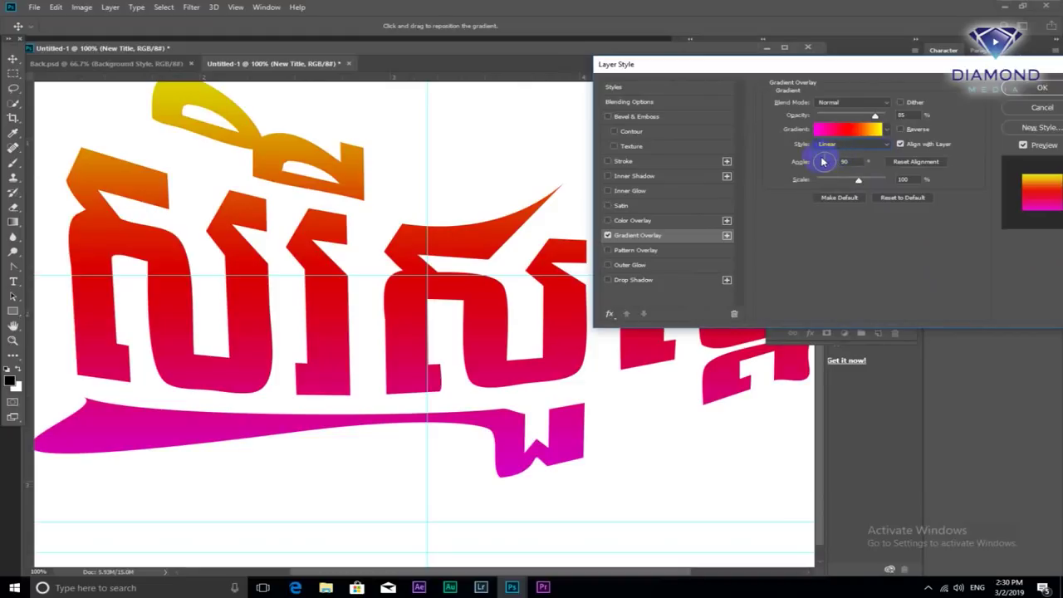
left_click_drag(819, 164, 826, 161)
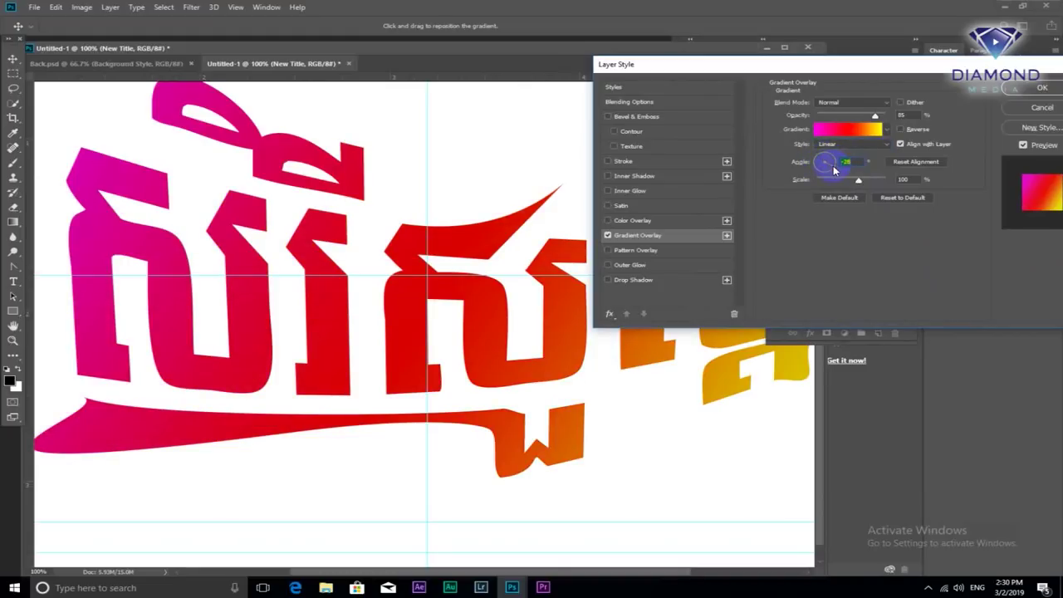
mouse_move(817, 64)
left_mouse_down()
mouse_move(960, 353)
mouse_move(774, 97)
left_mouse_up()
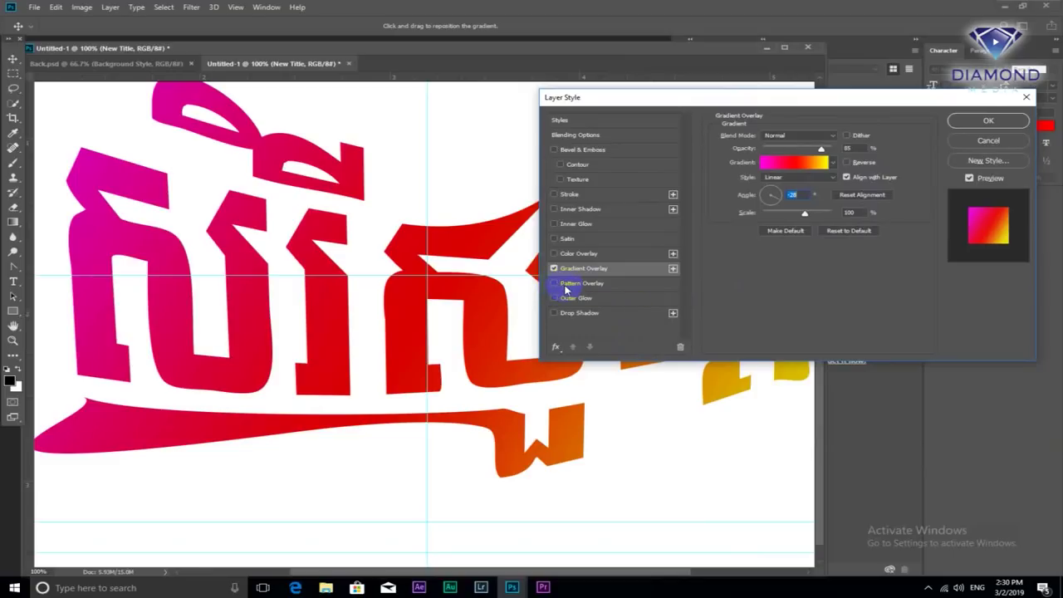
left_click(556, 283)
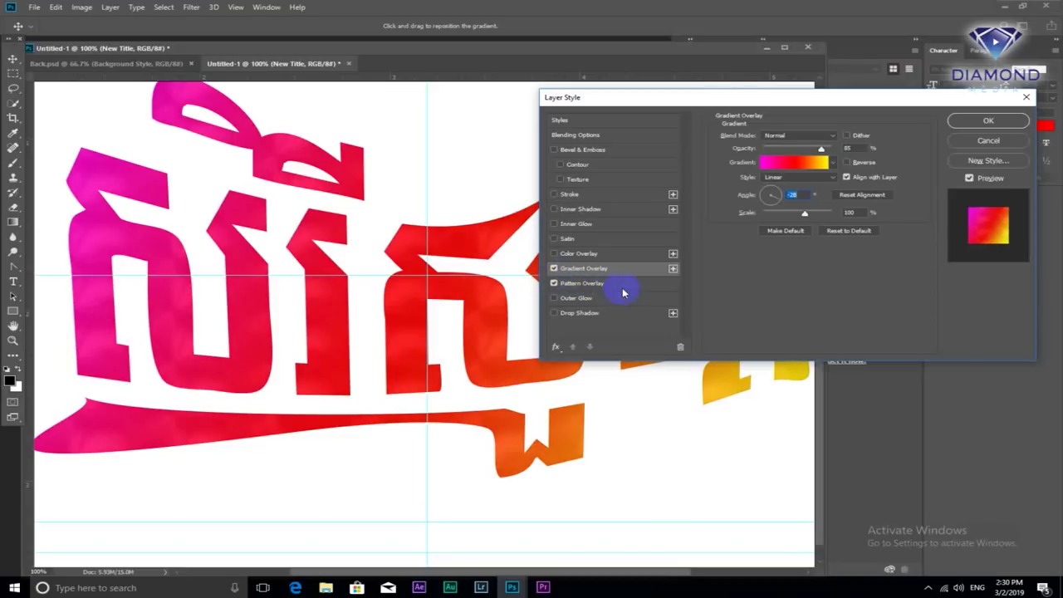
Try several Pattern Overlay textures, including grey noise and diagonal stripes
left_click(623, 284)
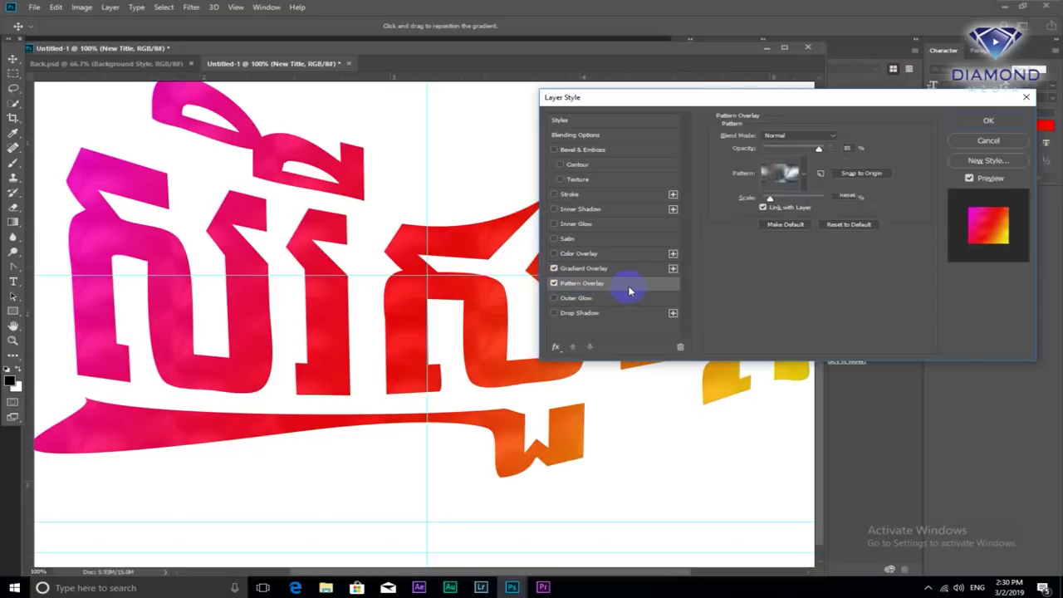
left_click(810, 172)
left_click(810, 218)
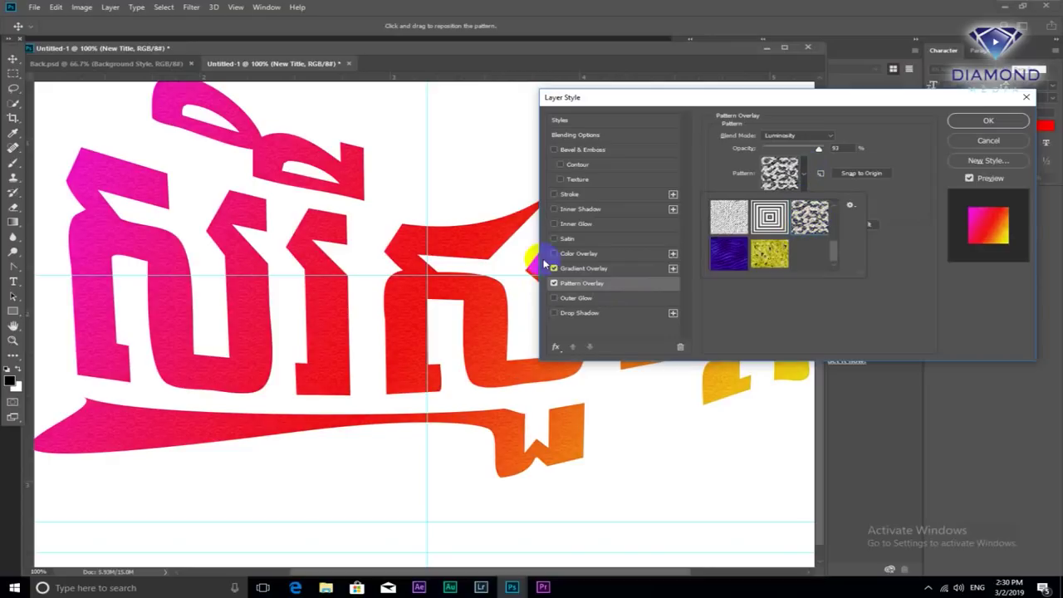
left_click(729, 218)
left_click_drag(834, 251, 848, 226)
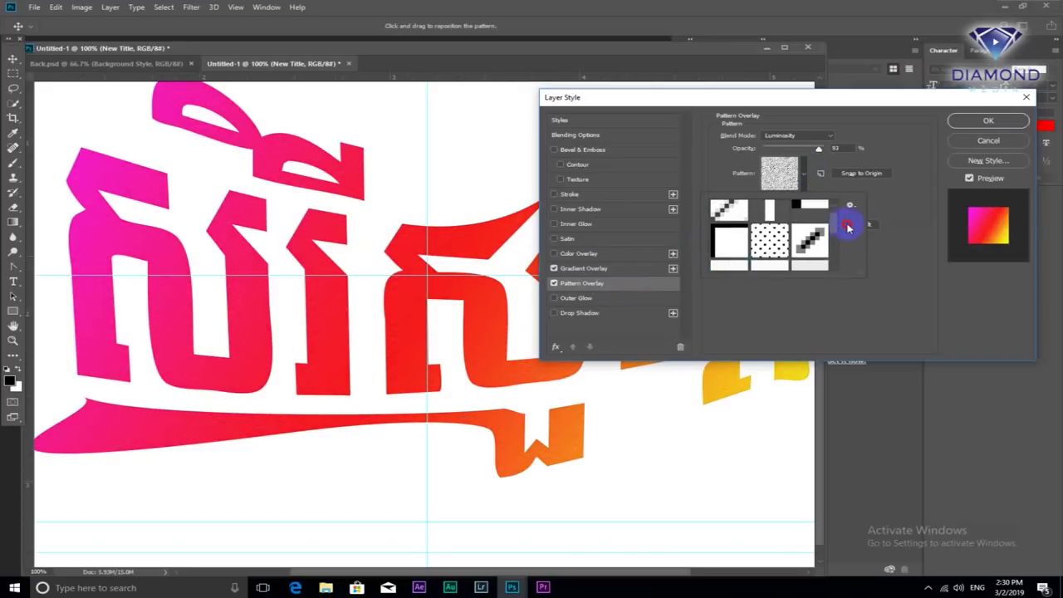
left_click(812, 249)
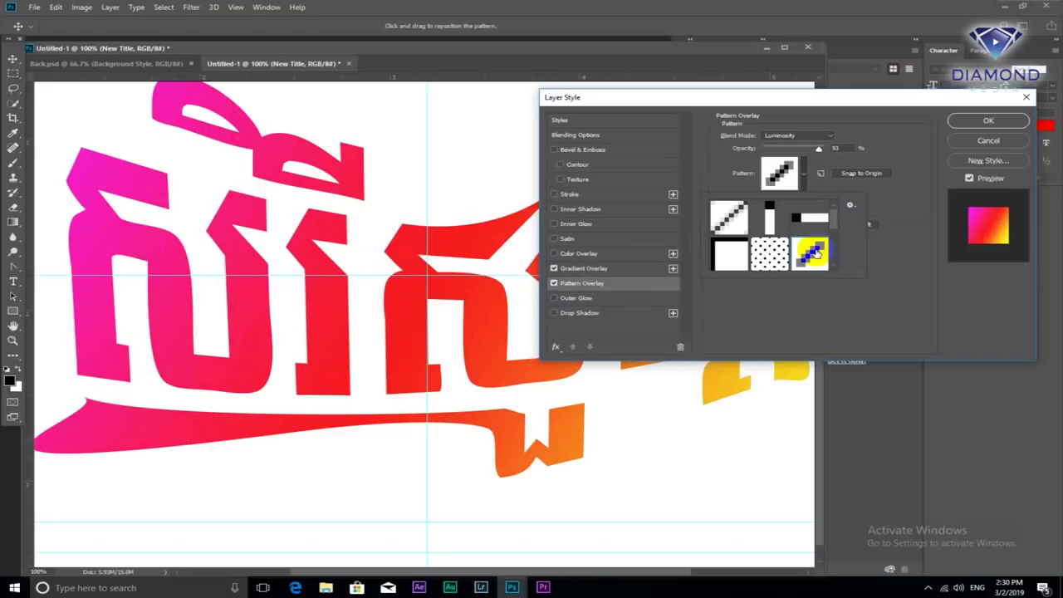
Settle on a grey noise pattern and choose the Texture Fill 2 pattern library
scroll(812, 251, "down", 1)
scroll(809, 249, "down", 1)
left_click(808, 245)
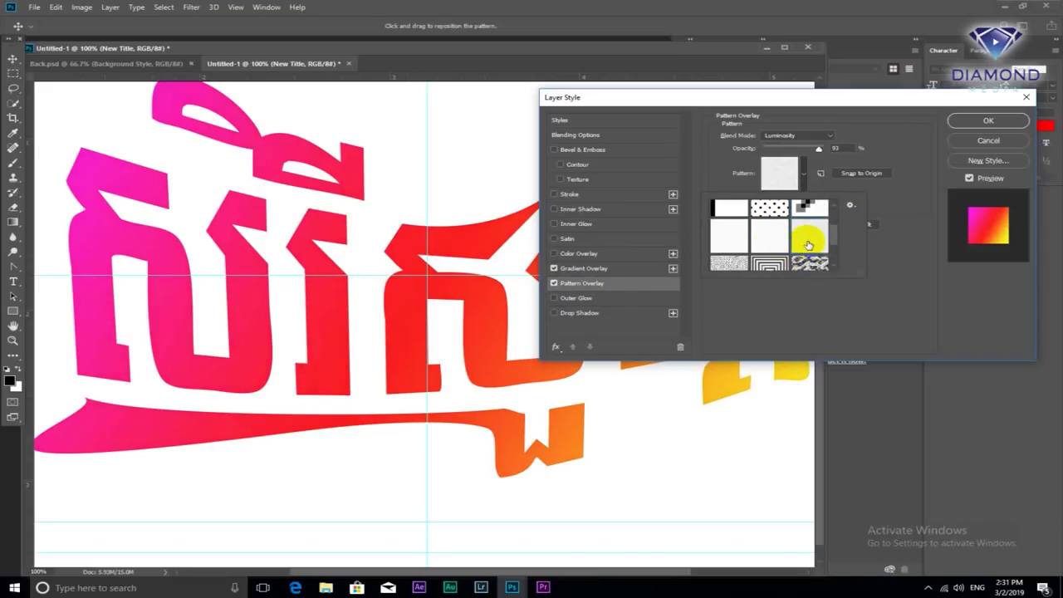
left_click(808, 241)
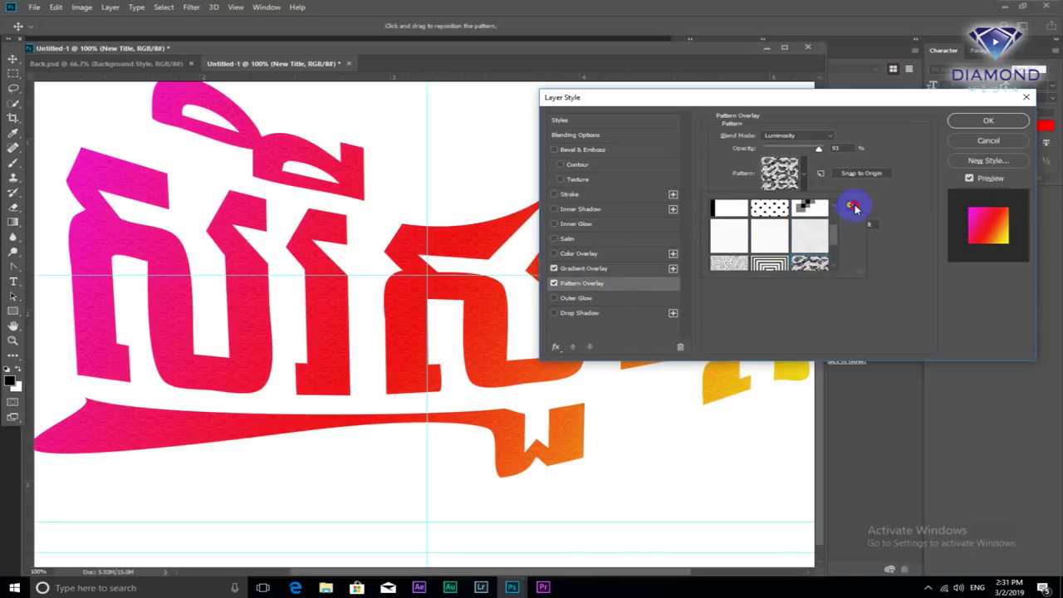
left_click(850, 205)
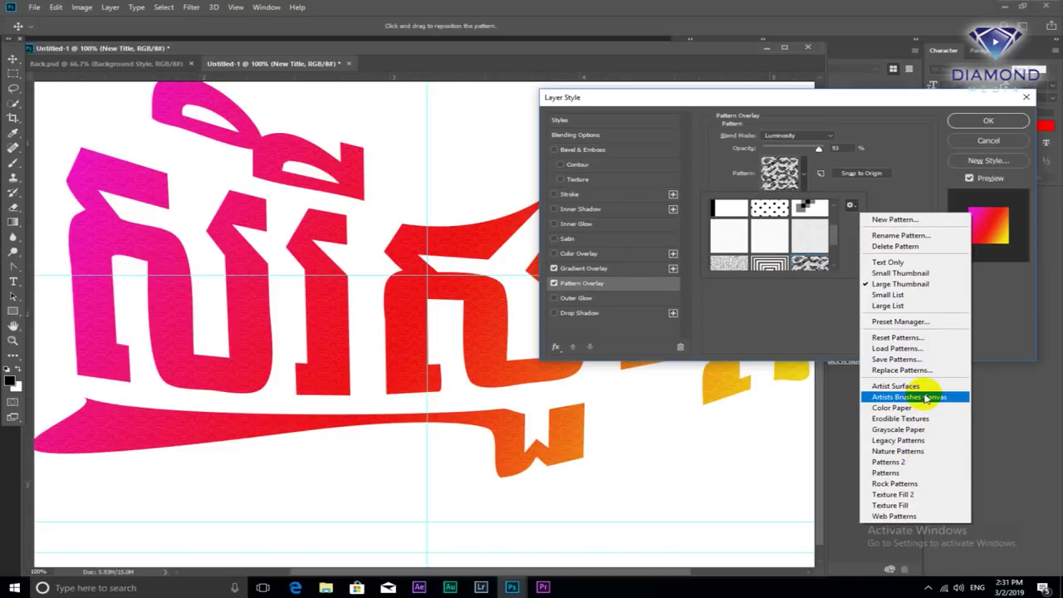
left_click(890, 495)
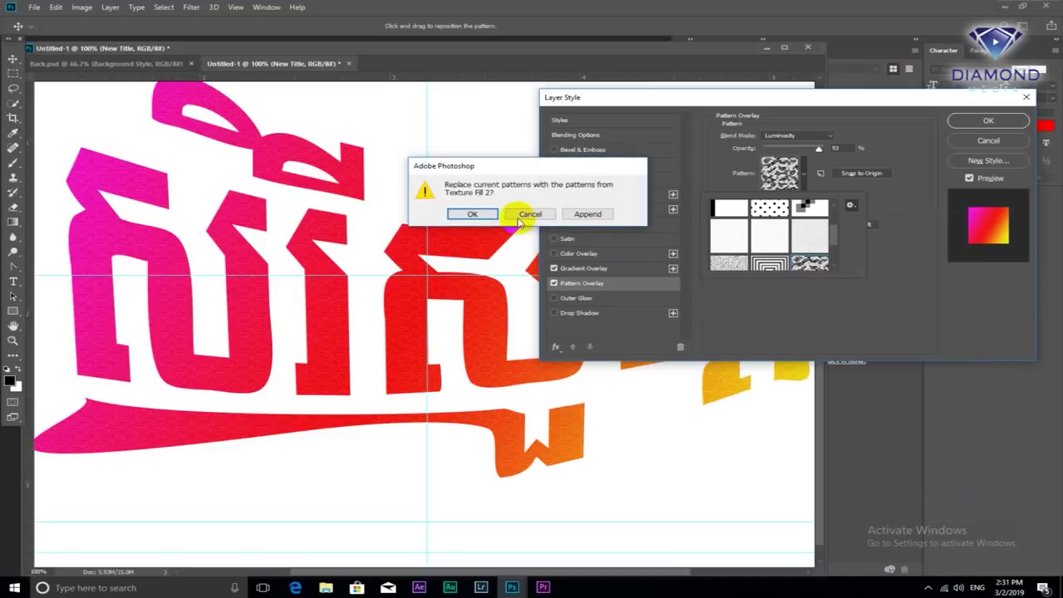
Replace the patterns with Texture Fill 2 and use its fifth grey texture
left_click(484, 214)
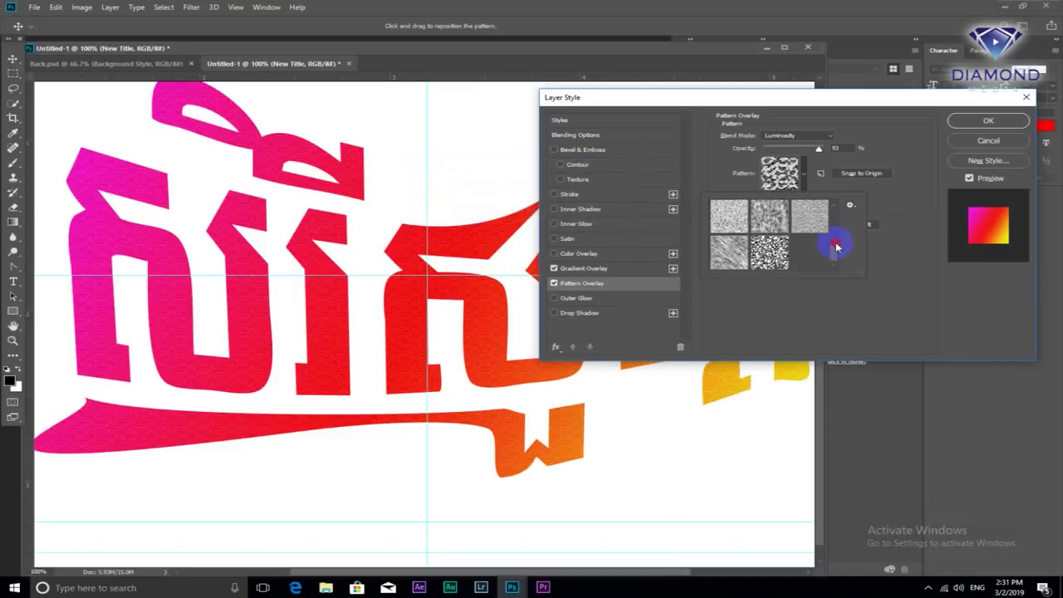
left_click(772, 259)
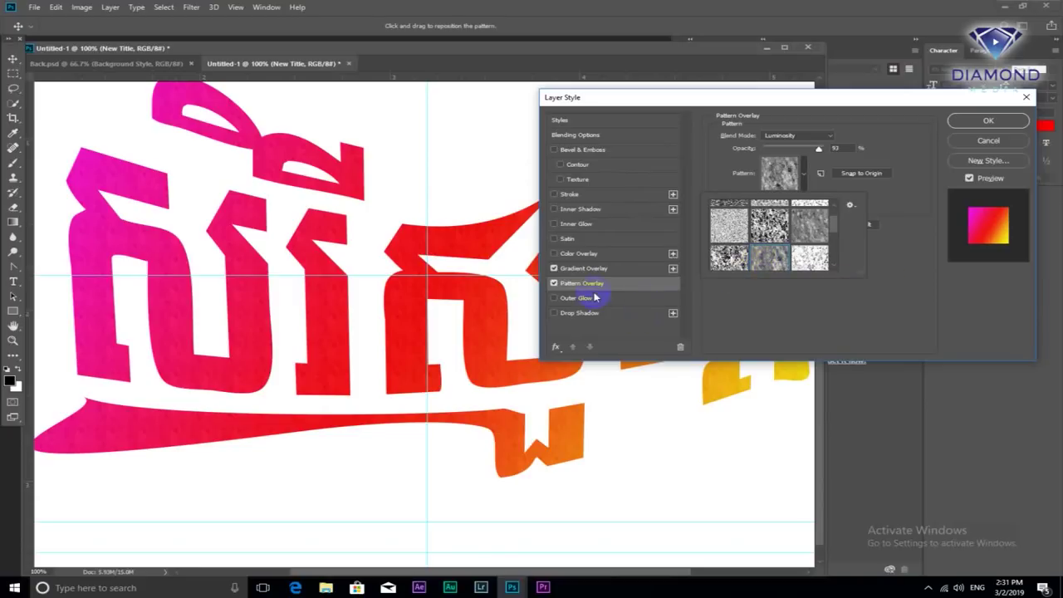
left_click(554, 269)
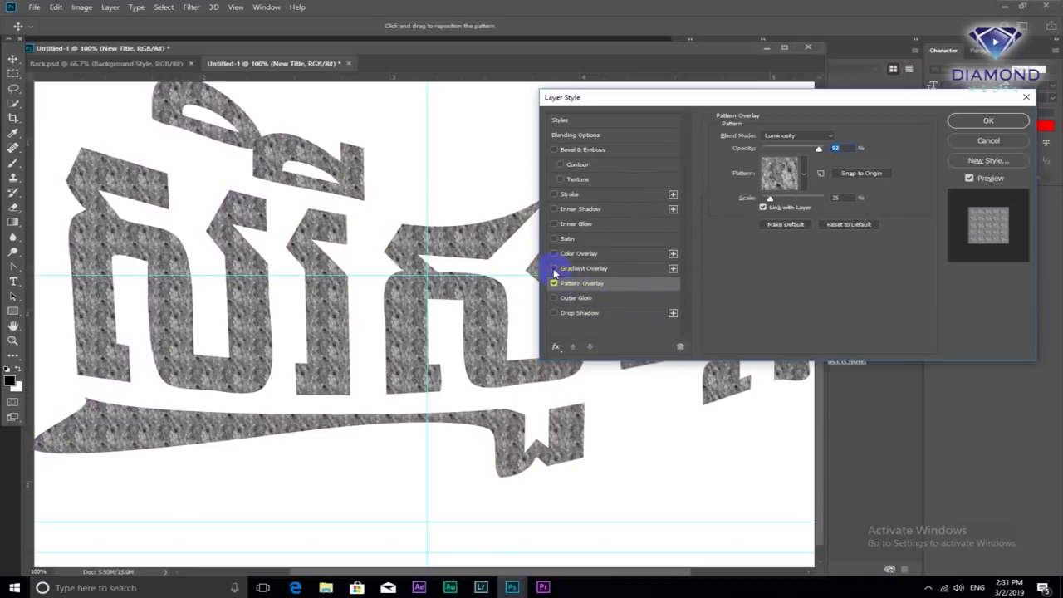
left_click(554, 268)
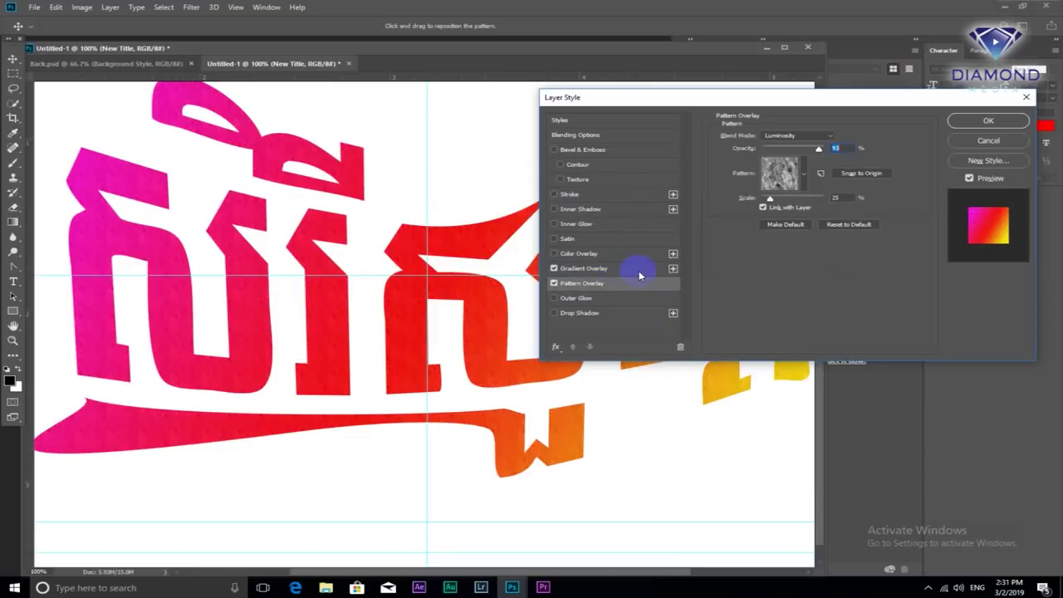
Choose the fine speckled pattern from the Texture Fill 2 set
left_click(803, 176)
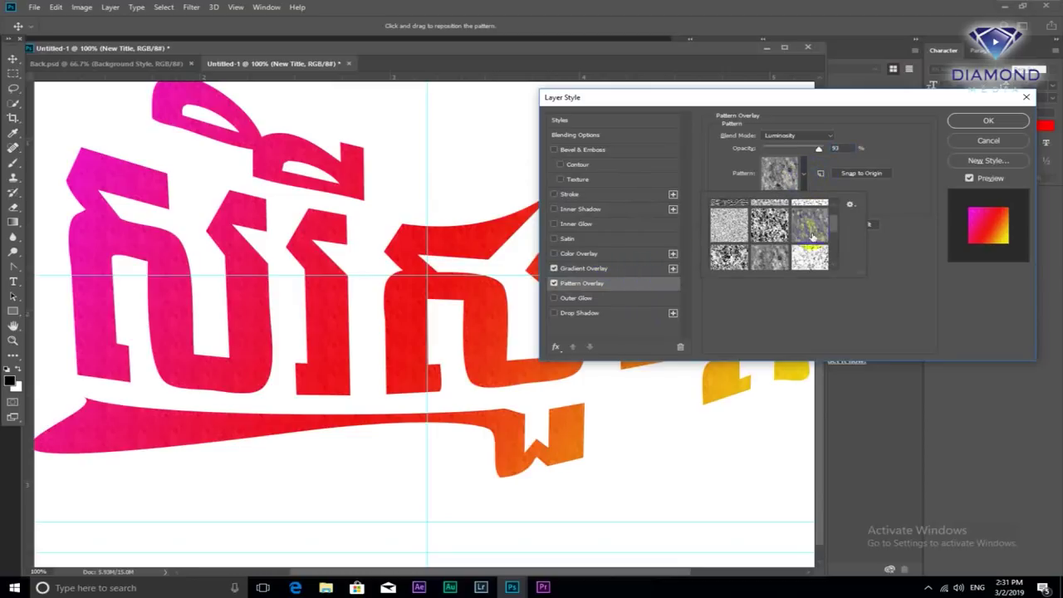
left_click(849, 205)
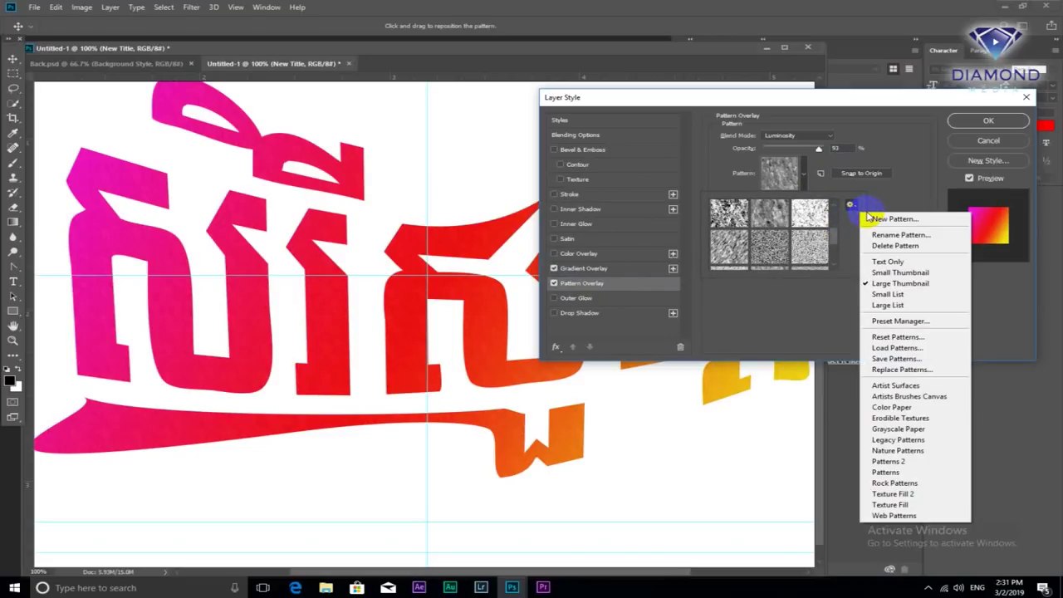
left_click(897, 348)
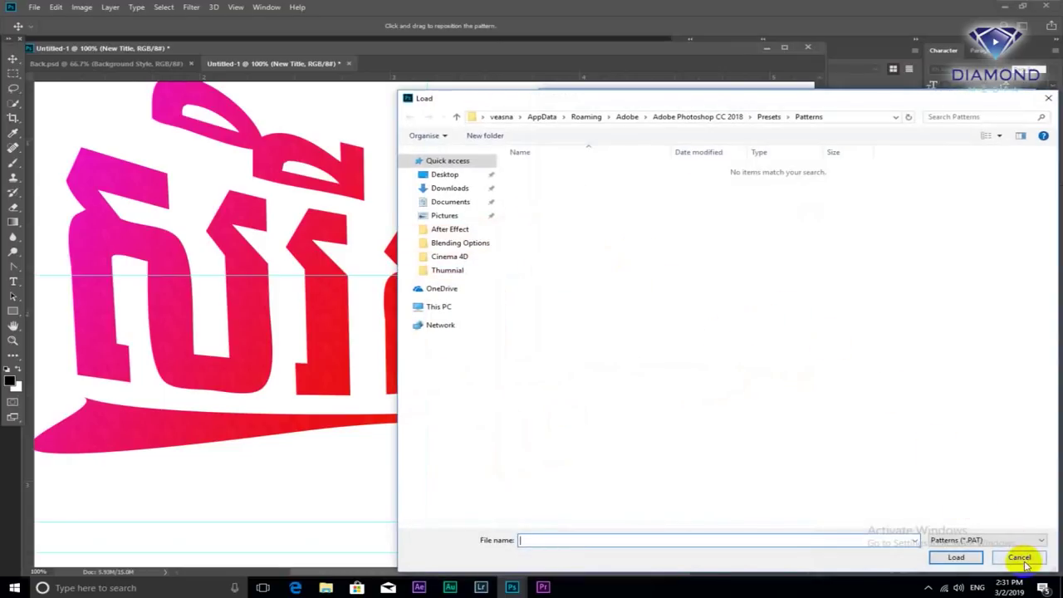
left_click(1019, 557)
scroll(841, 238, "down", 2)
scroll(839, 230, "down", 2)
scroll(840, 230, "down", 1)
left_click(769, 258)
left_click(709, 316)
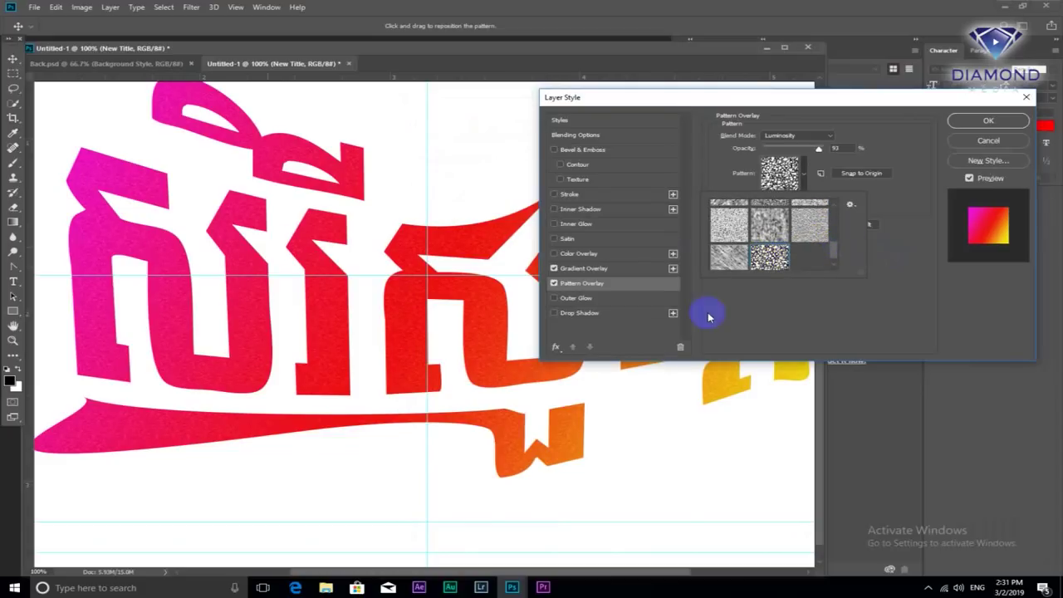
left_click(919, 281)
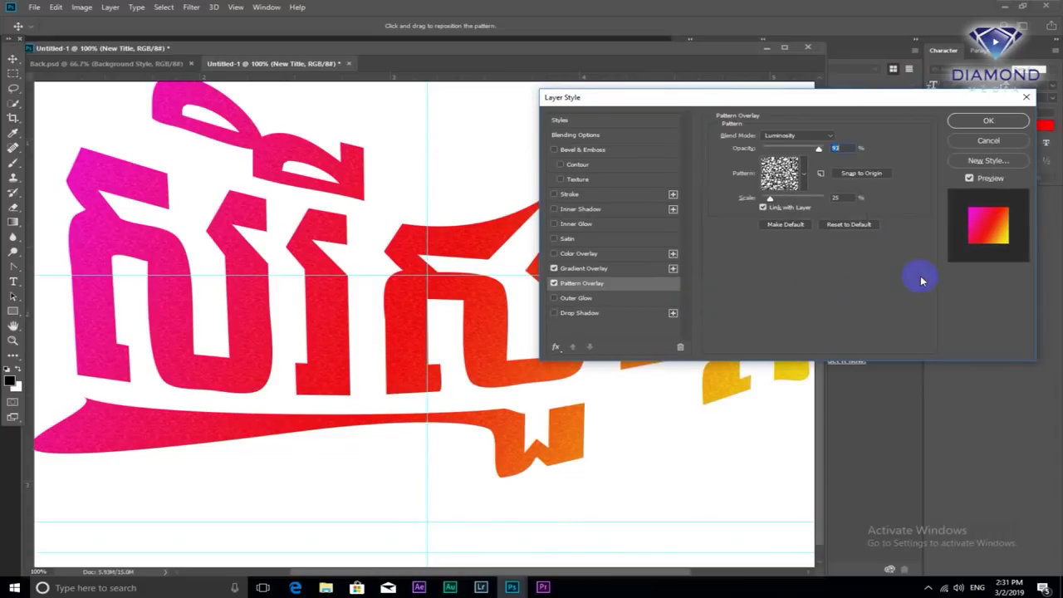
Set the Pattern Overlay blend mode to Normal and apply the layer style
left_click(825, 135)
left_click(772, 145)
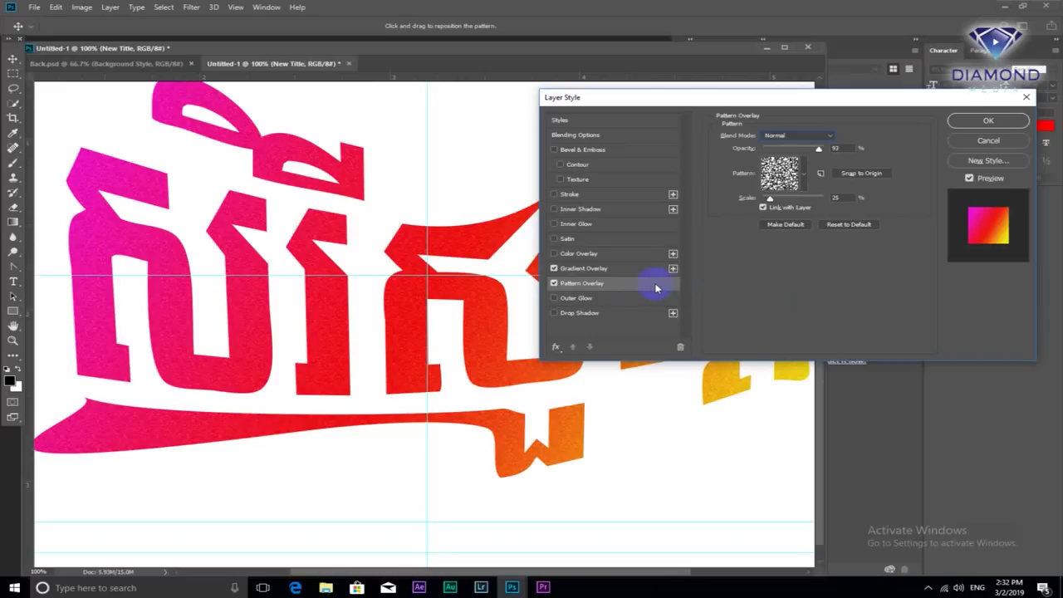
left_click(982, 122)
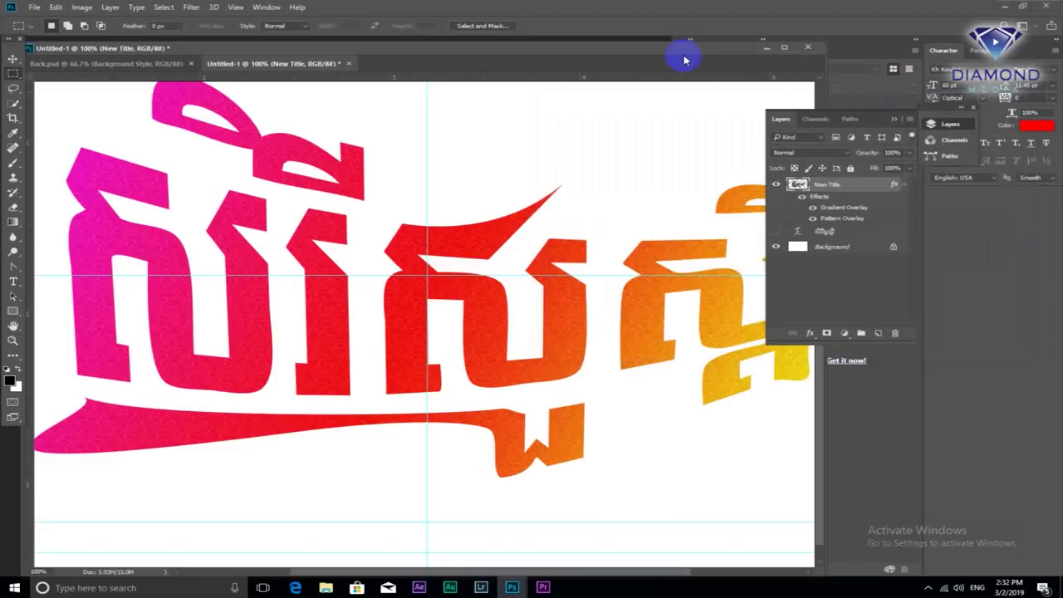
Open Background.png and copy its stone texture into the title document
left_click_drag(664, 50, 615, 76)
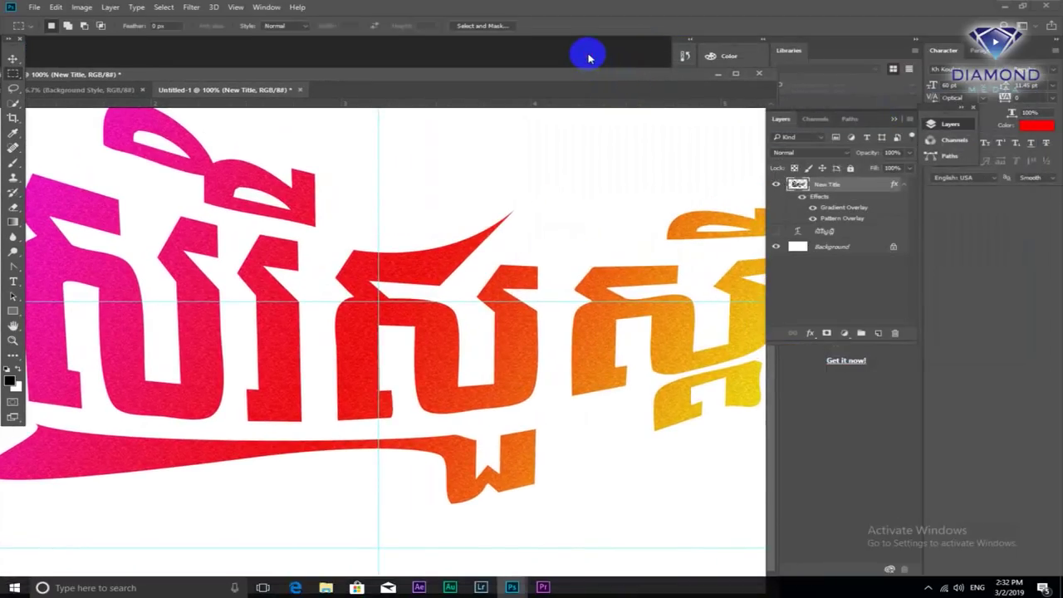
key("ctrl+o")
double_click(221, 95)
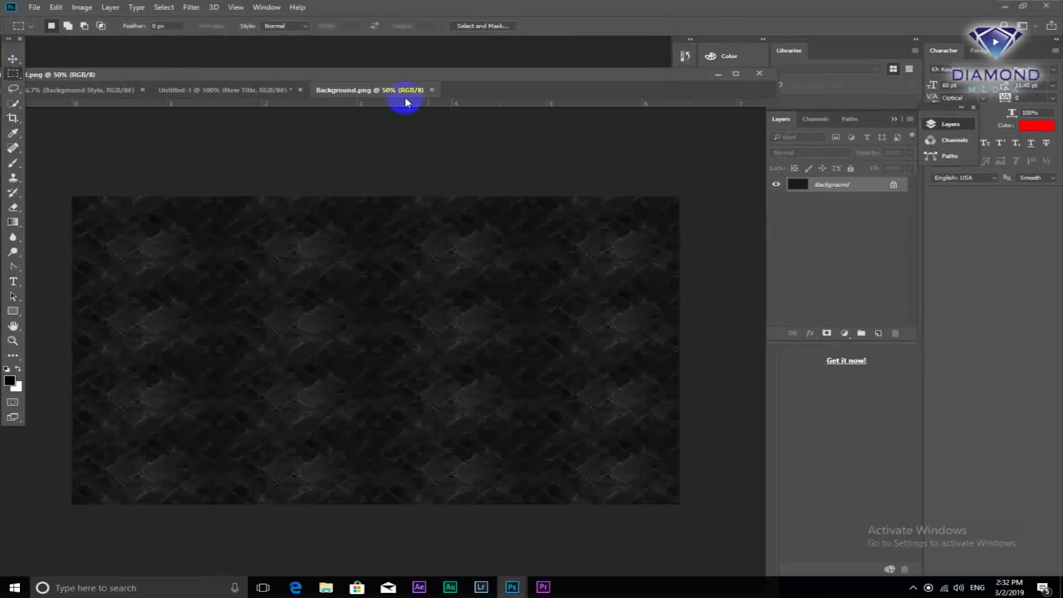
left_click_drag(406, 102, 814, 365)
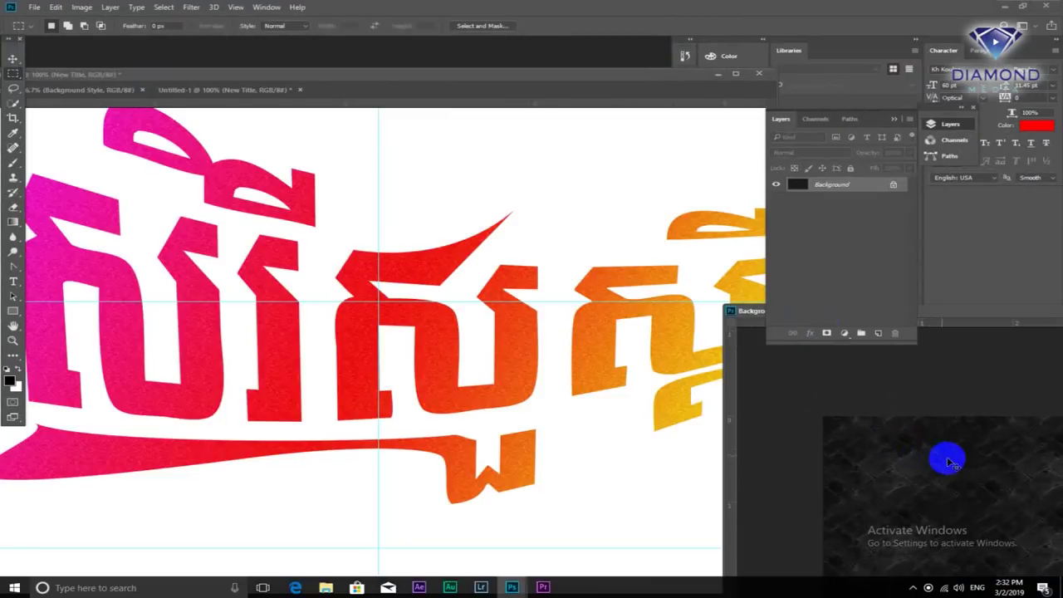
left_click_drag(948, 461, 569, 185)
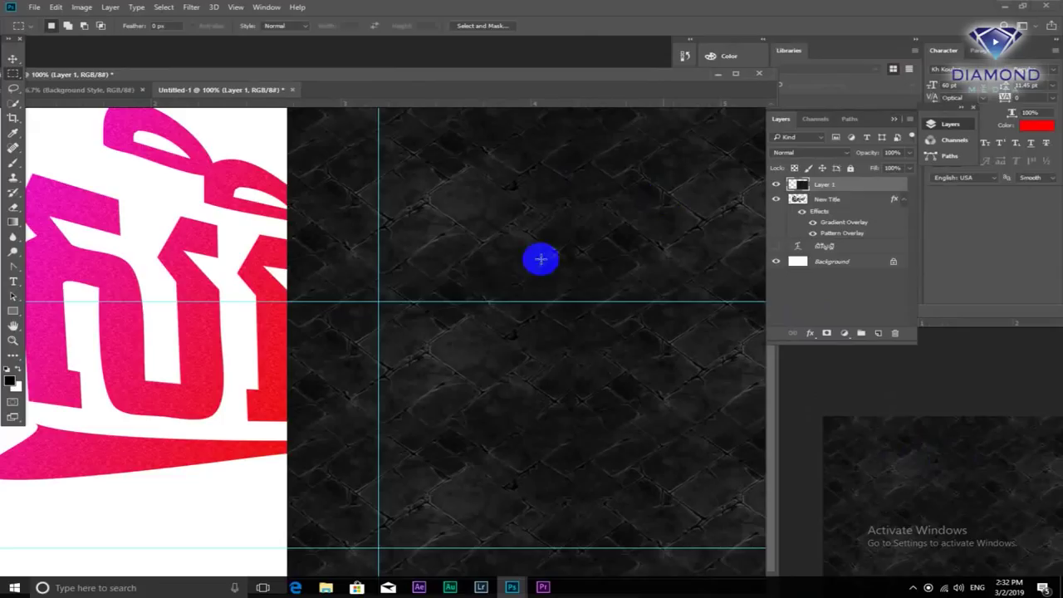
Position the stone texture to cover the canvas and place Layer 1 below New Title
key("ctrl+minus")
key("ctrl+minus")
mouse_move(486, 291)
left_mouse_down()
mouse_move(356, 249)
mouse_move(245, 257)
mouse_move(216, 268)
mouse_move(221, 279)
left_mouse_up()
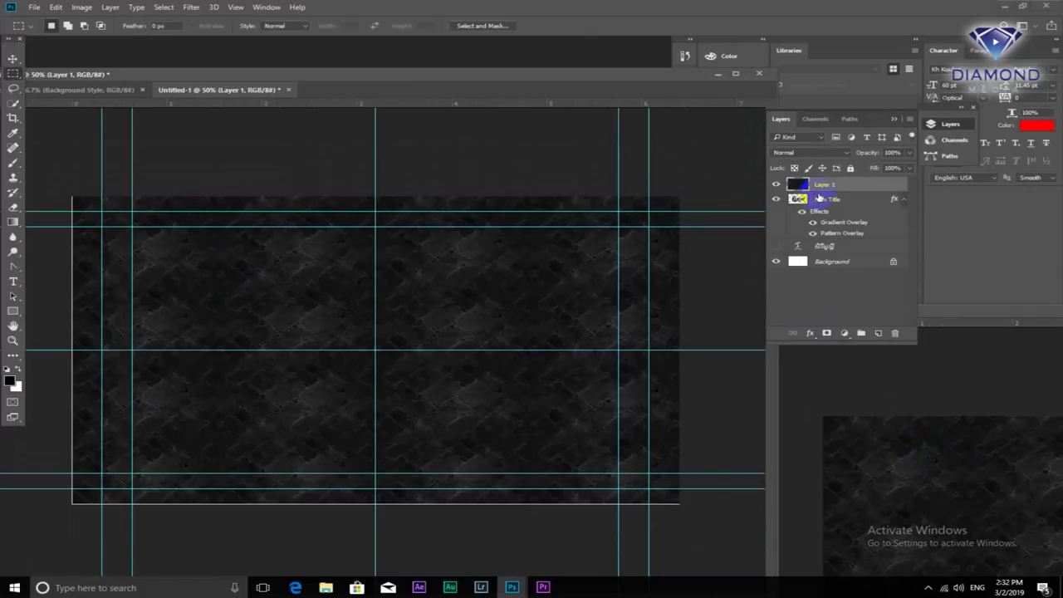
mouse_move(827, 189)
left_mouse_down()
mouse_move(826, 207)
mouse_move(838, 191)
left_mouse_up()
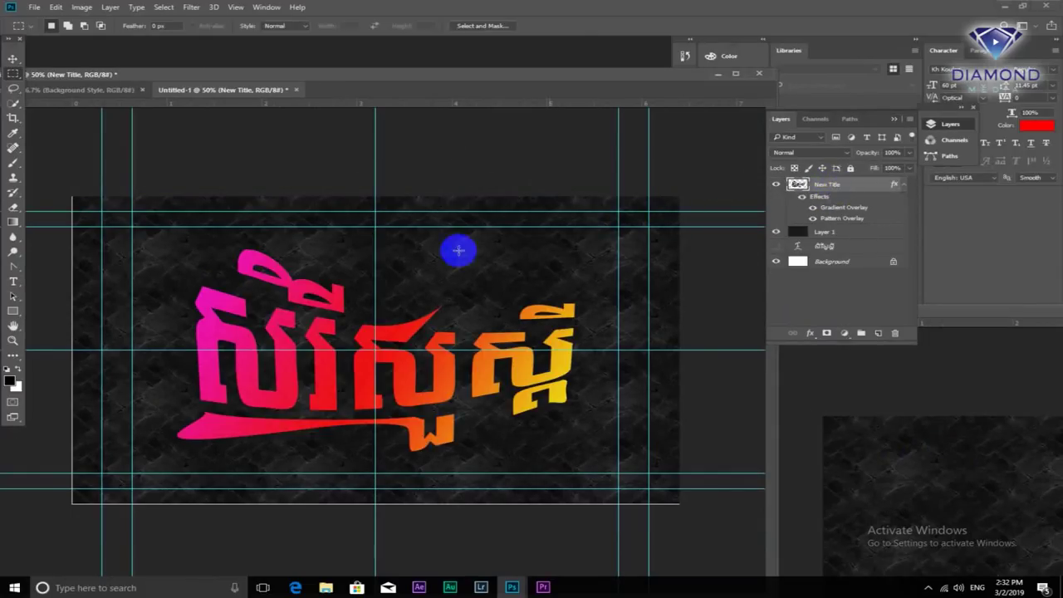
scroll(398, 332, "up", 3)
left_click_drag(337, 366, 488, 301)
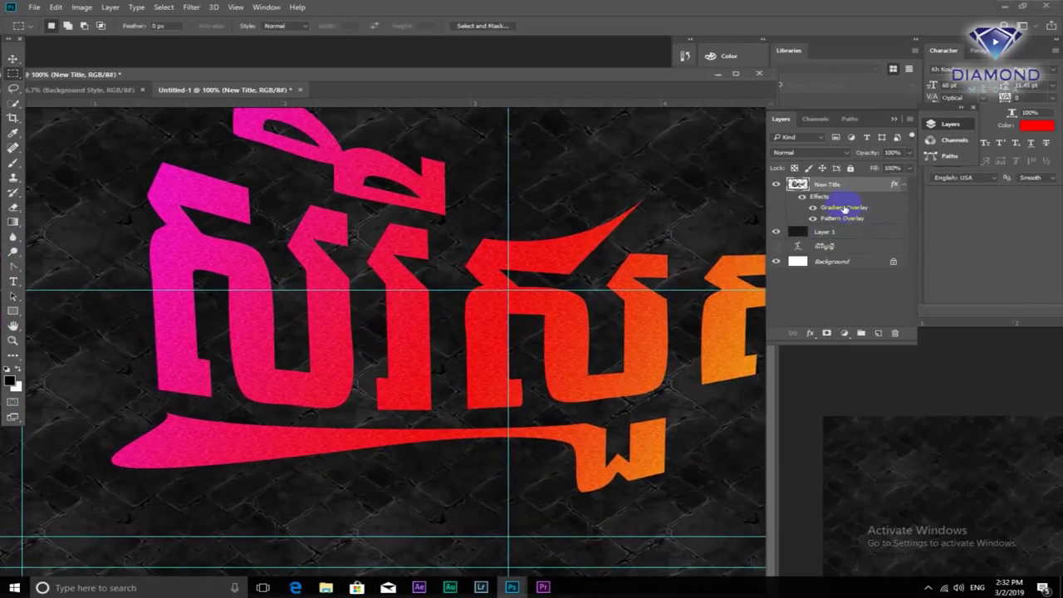
double_click(868, 188)
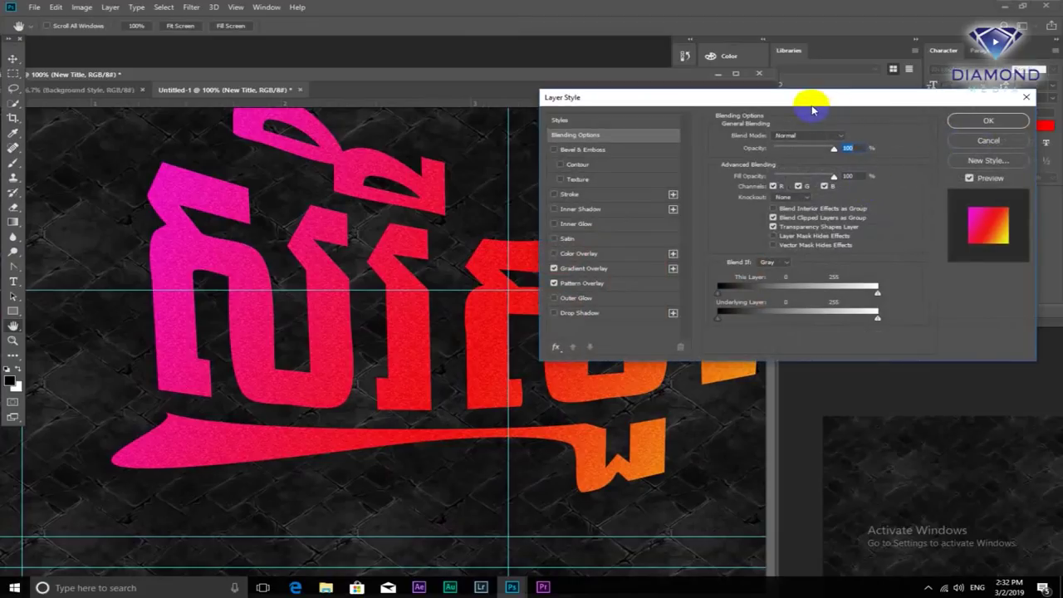
Turn on Outer Glow for the title with Normal blend mode
left_click_drag(806, 98, 850, 86)
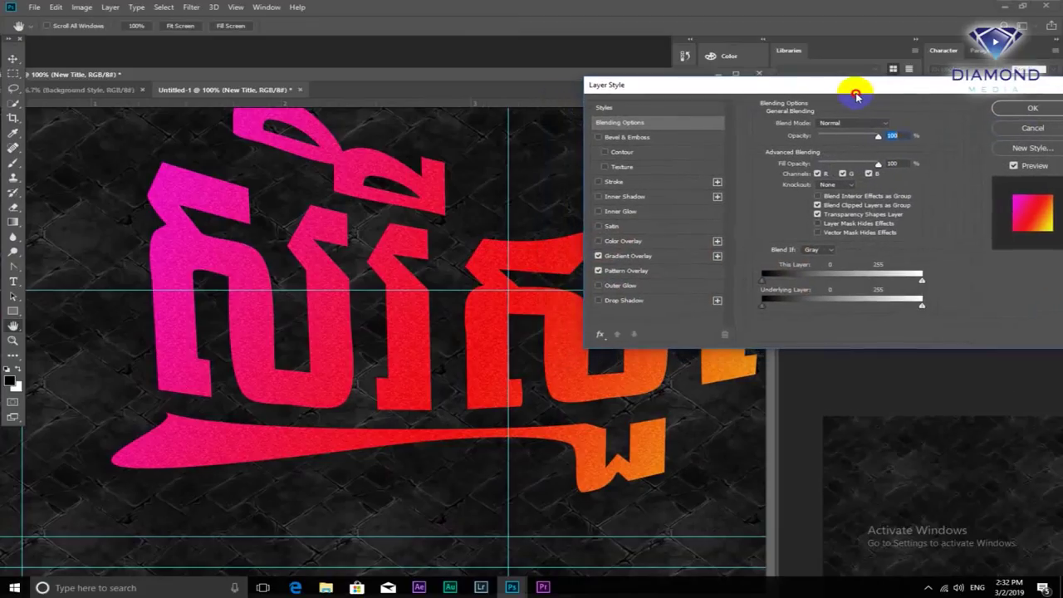
left_click(599, 286)
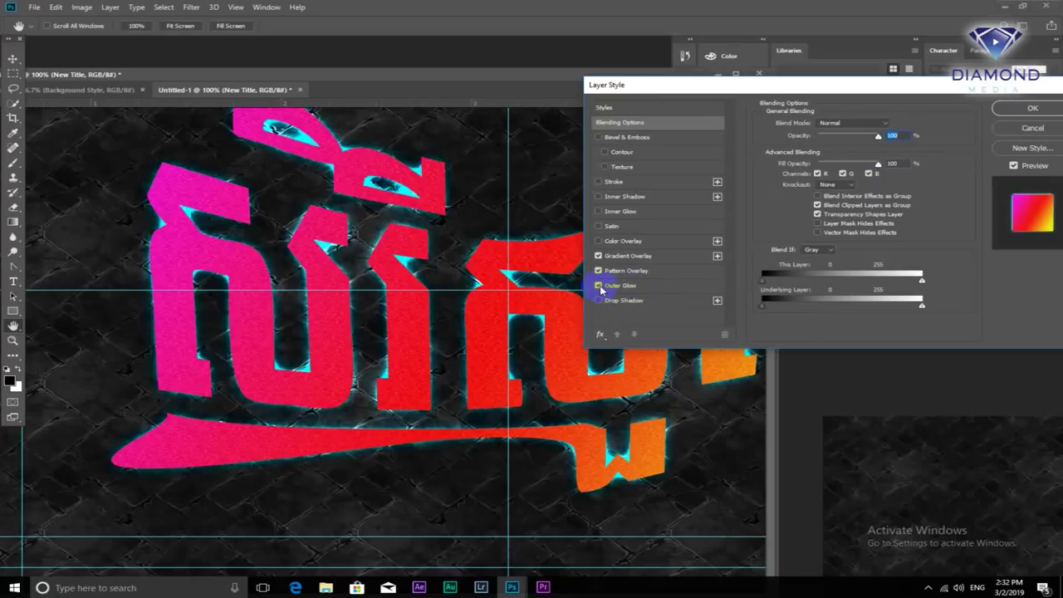
left_click(681, 290)
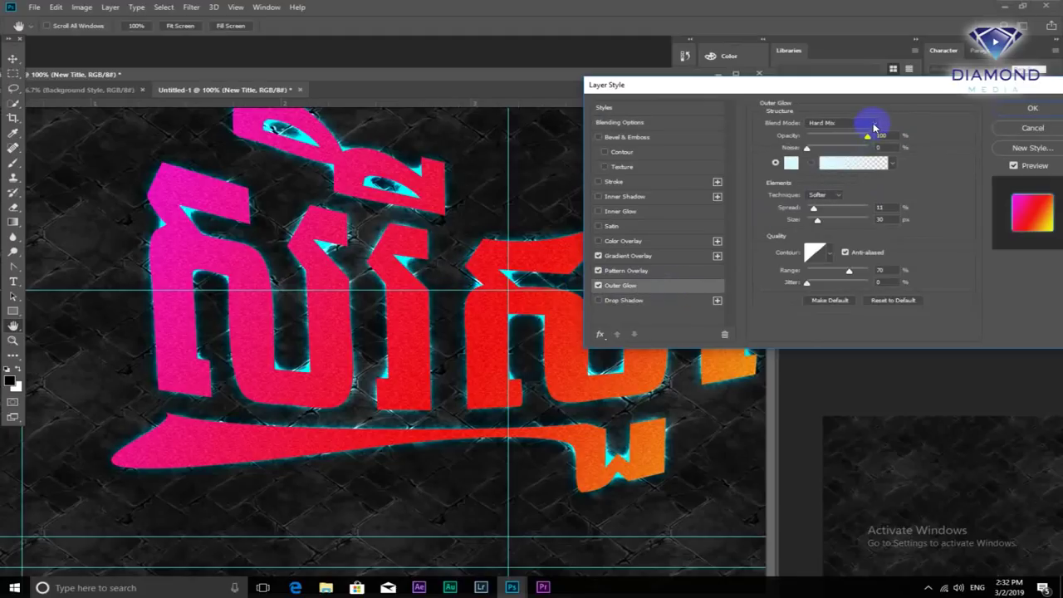
left_click(874, 125)
left_click(830, 137)
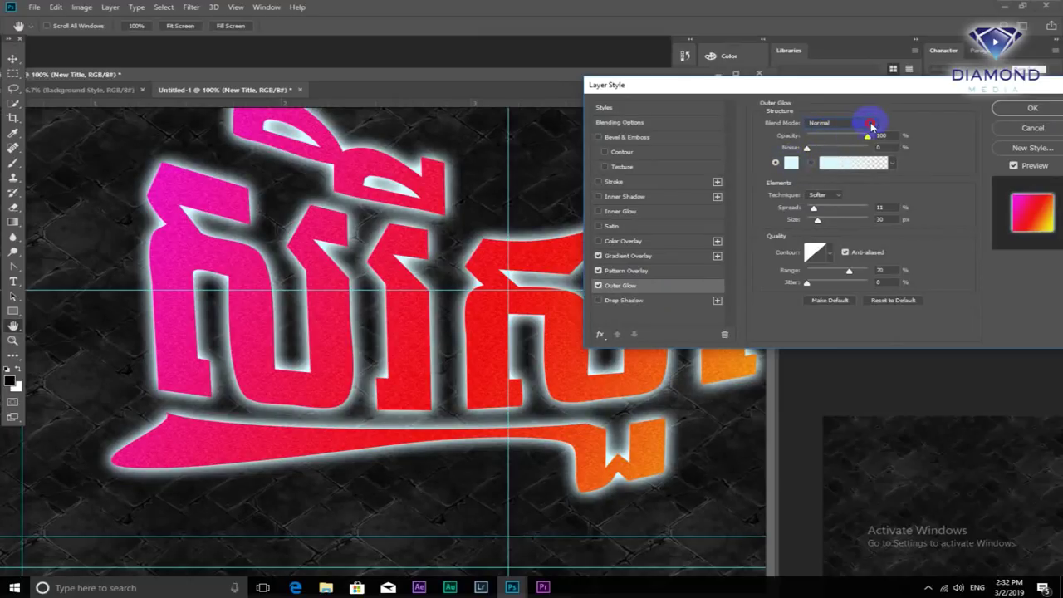
Try Vivid Light and Subtract glow blending, settling on Color Dodge
left_click(872, 124)
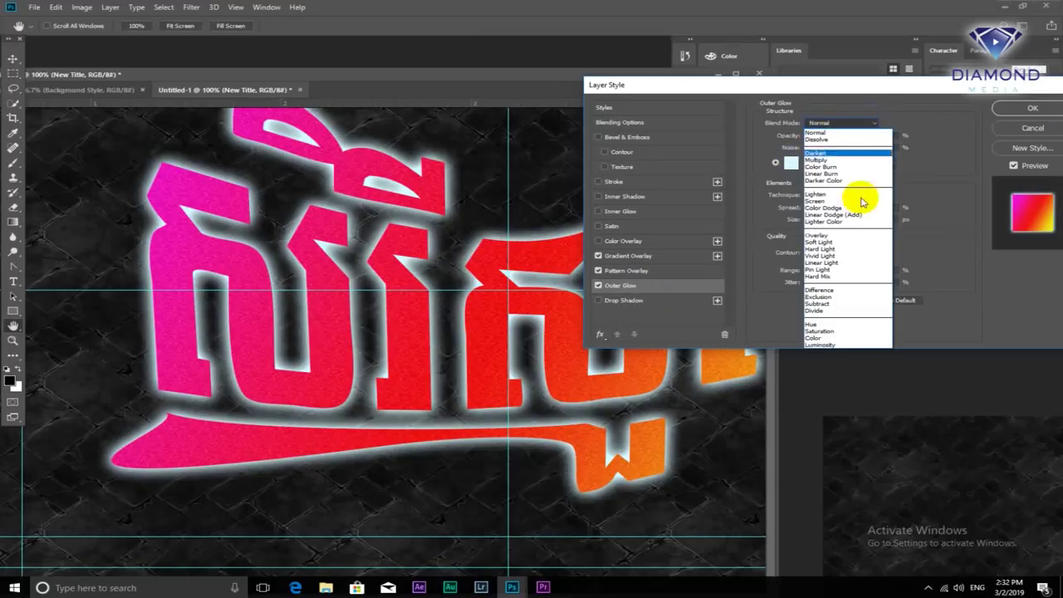
left_click(822, 256)
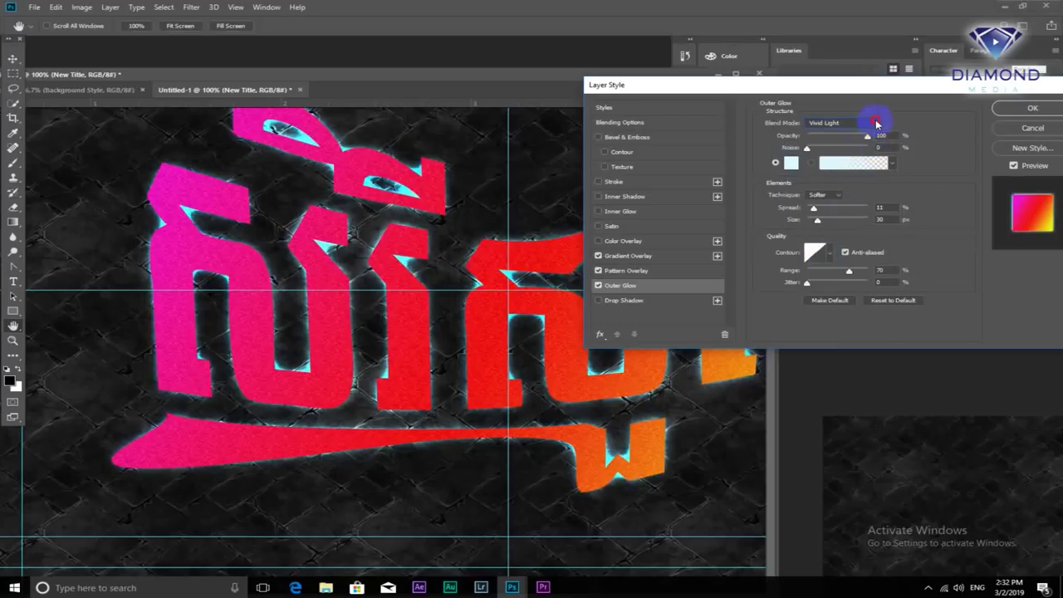
left_click(876, 123)
left_click(827, 303)
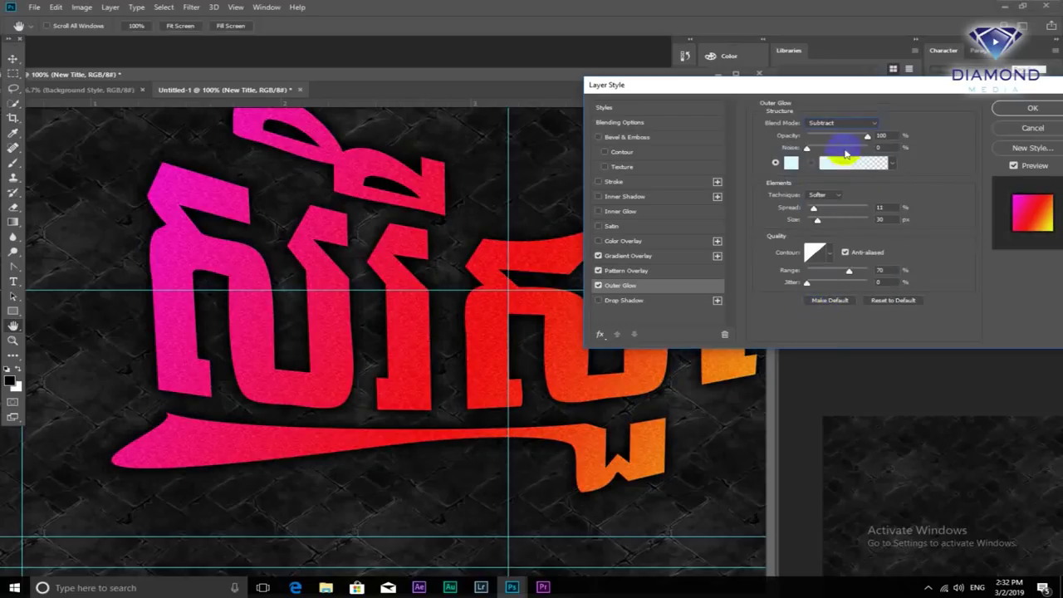
left_click(868, 123)
left_click(816, 211)
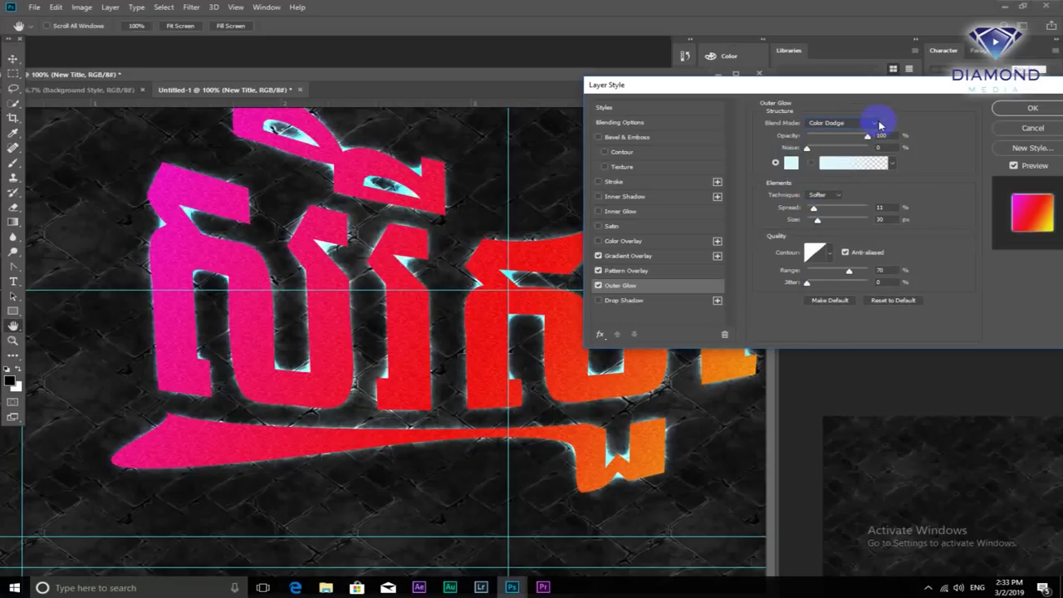
left_click(790, 164)
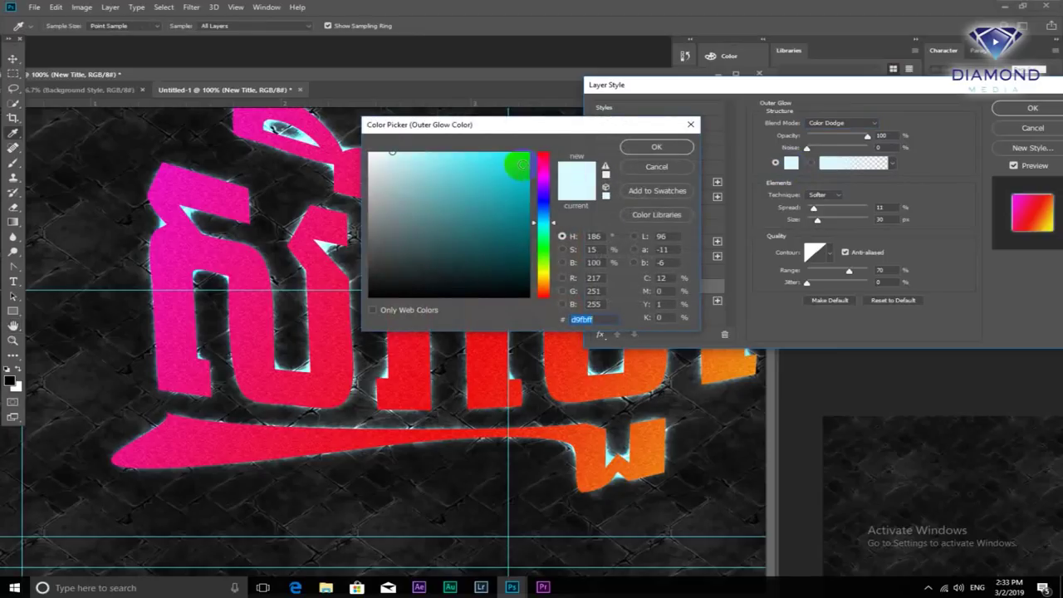
Make the outer glow yellow (e4ff00) with Normal blend mode
left_click(541, 186)
left_click(661, 146)
left_click(872, 127)
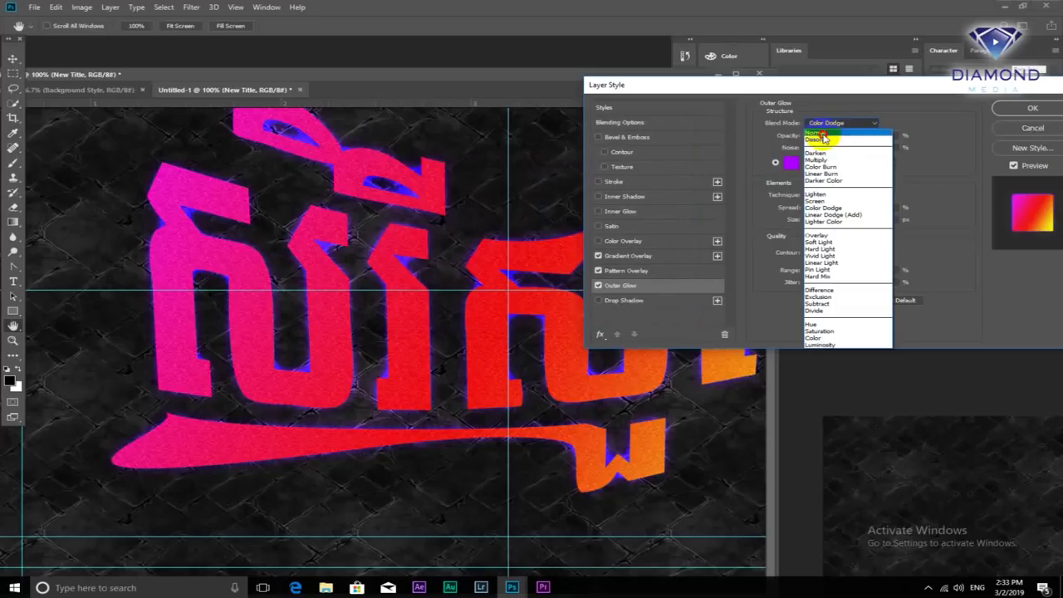
left_click(820, 132)
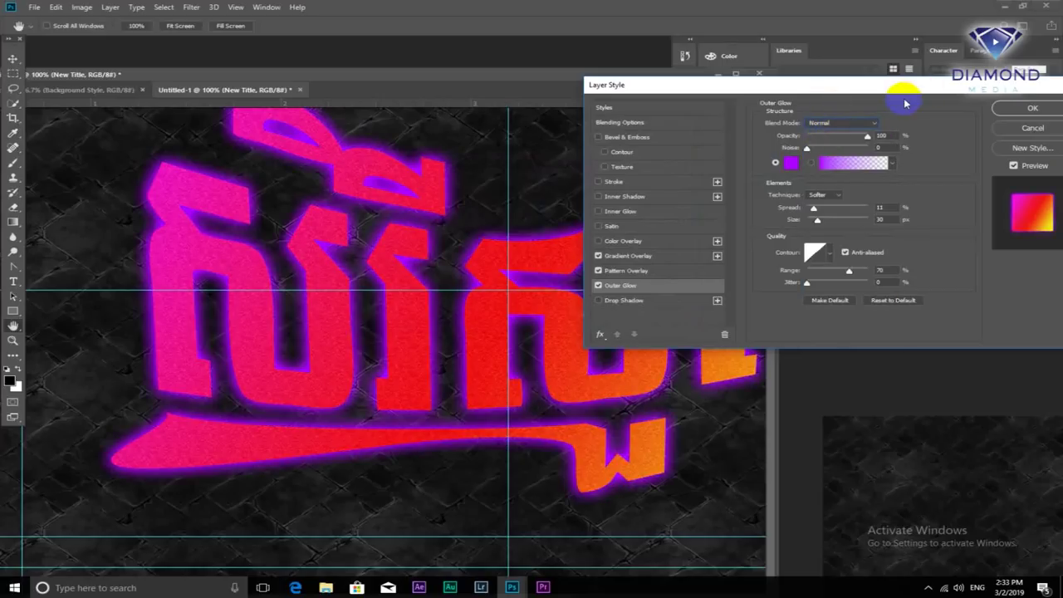
left_click(788, 172)
left_click_drag(546, 239, 545, 271)
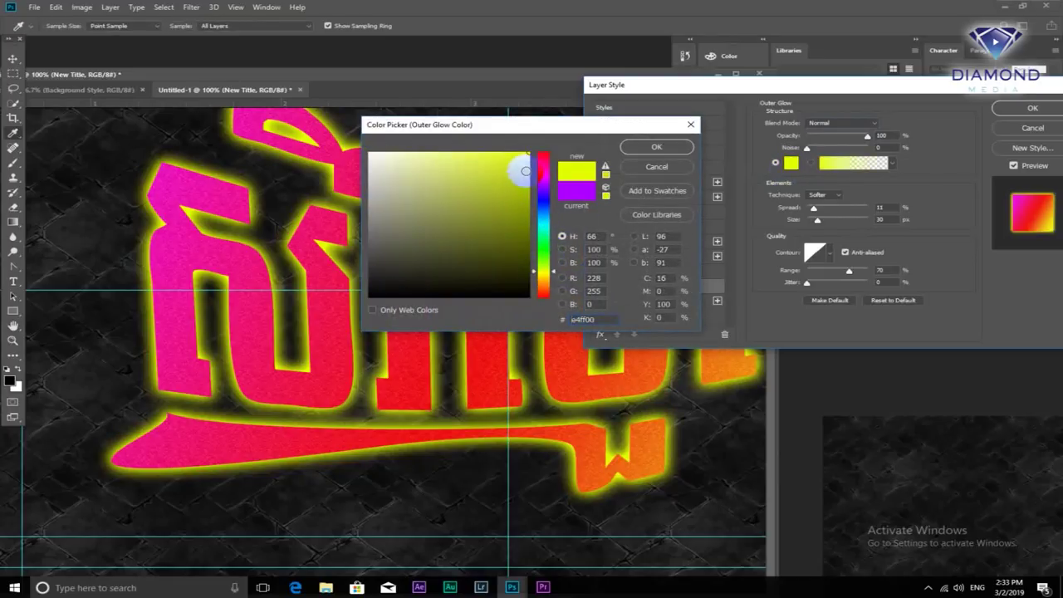
left_click(656, 147)
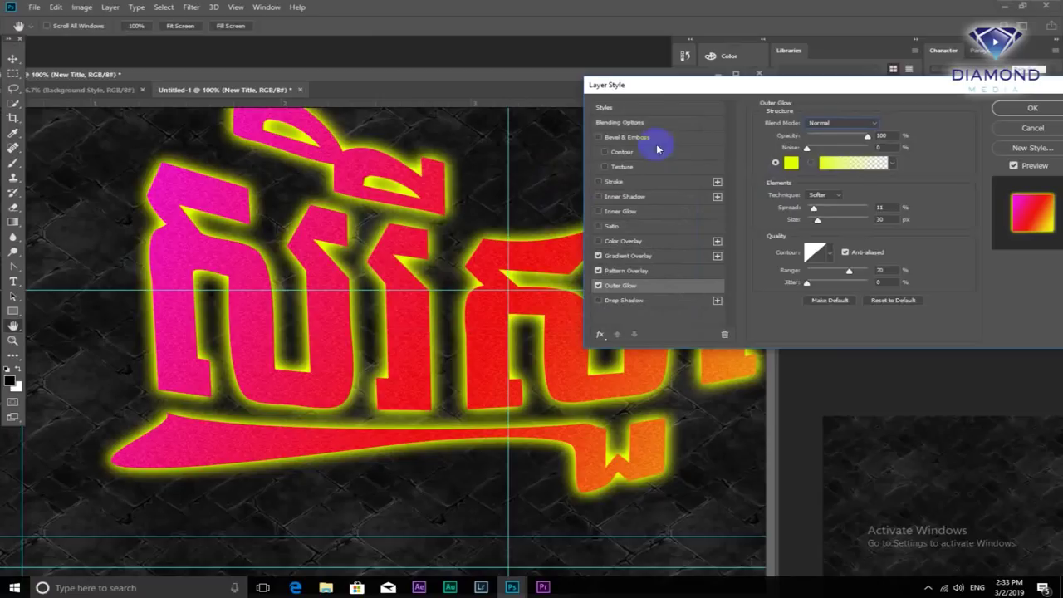
Give the glow 0% spread, 16 px size and Linear contour, then enable Drop Shadow
left_click_drag(818, 222, 859, 215)
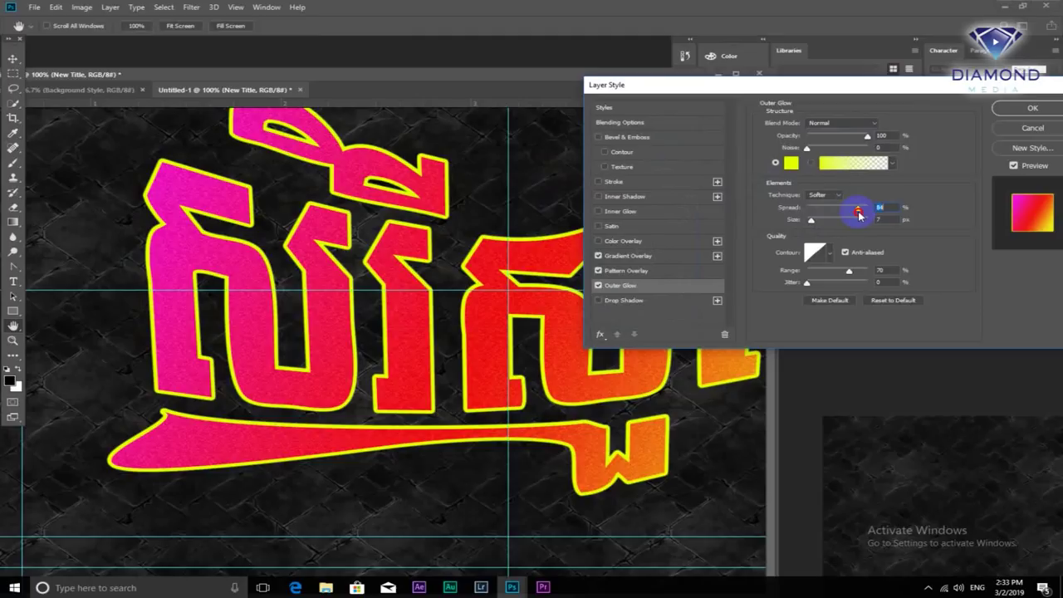
mouse_move(859, 215)
left_mouse_down()
mouse_move(805, 210)
mouse_move(814, 222)
left_mouse_up()
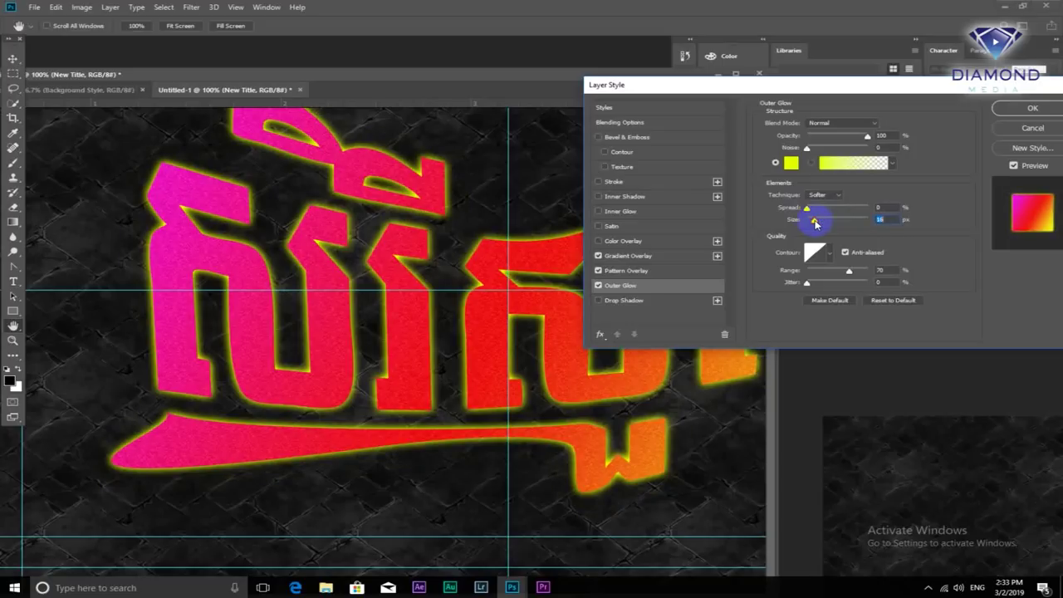
left_click(829, 253)
left_click(799, 286)
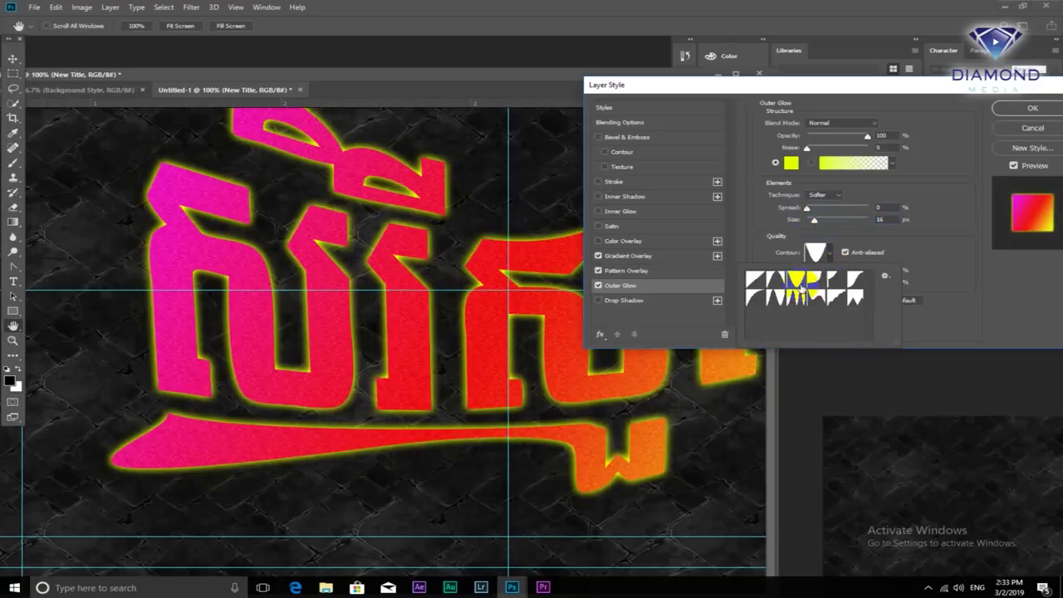
left_click(809, 297)
left_click(857, 300)
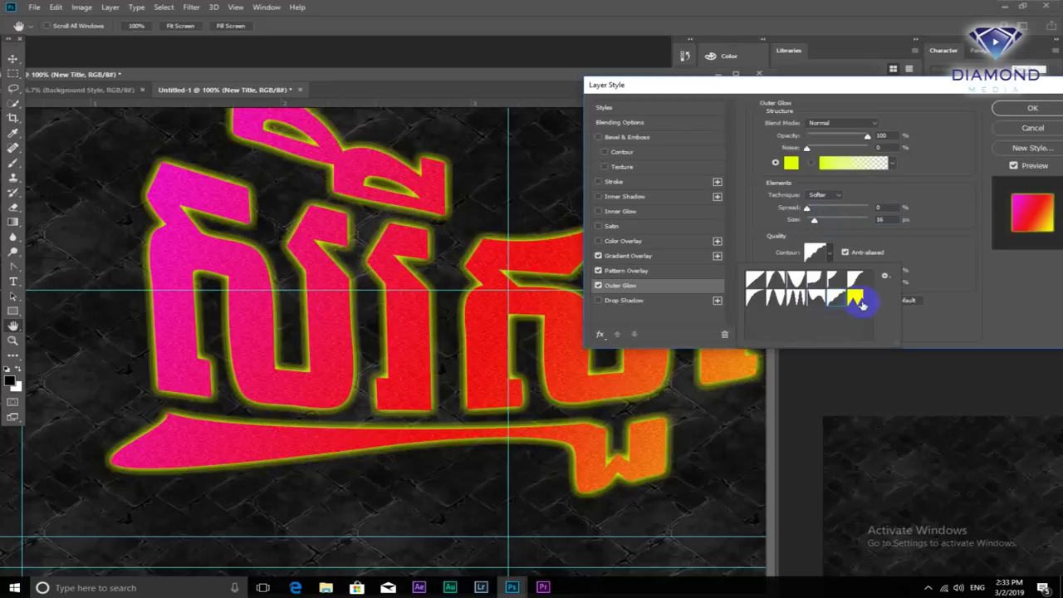
left_click(750, 296)
left_click(753, 284)
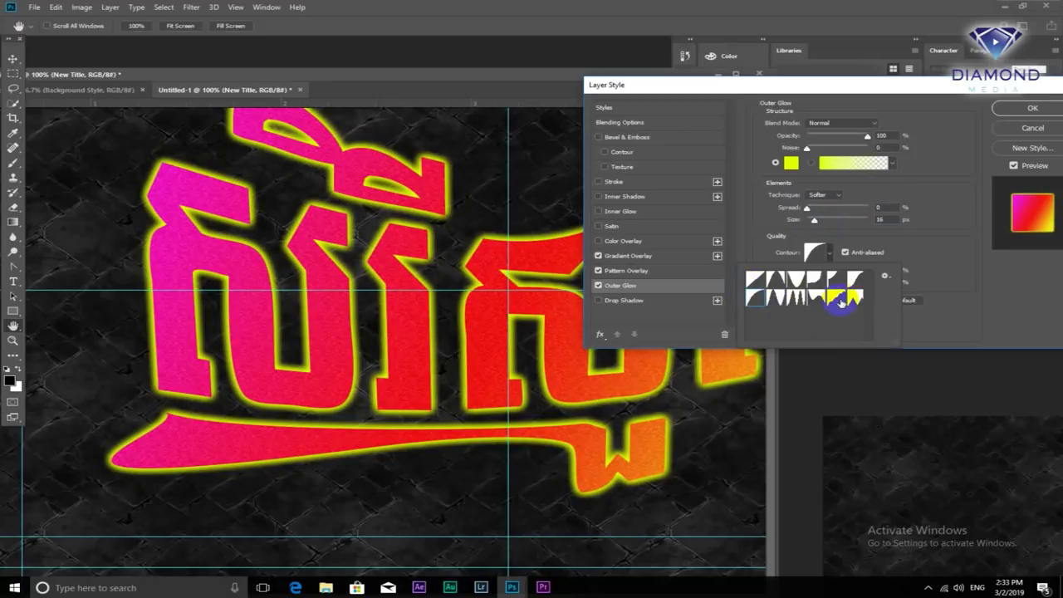
left_click(753, 280)
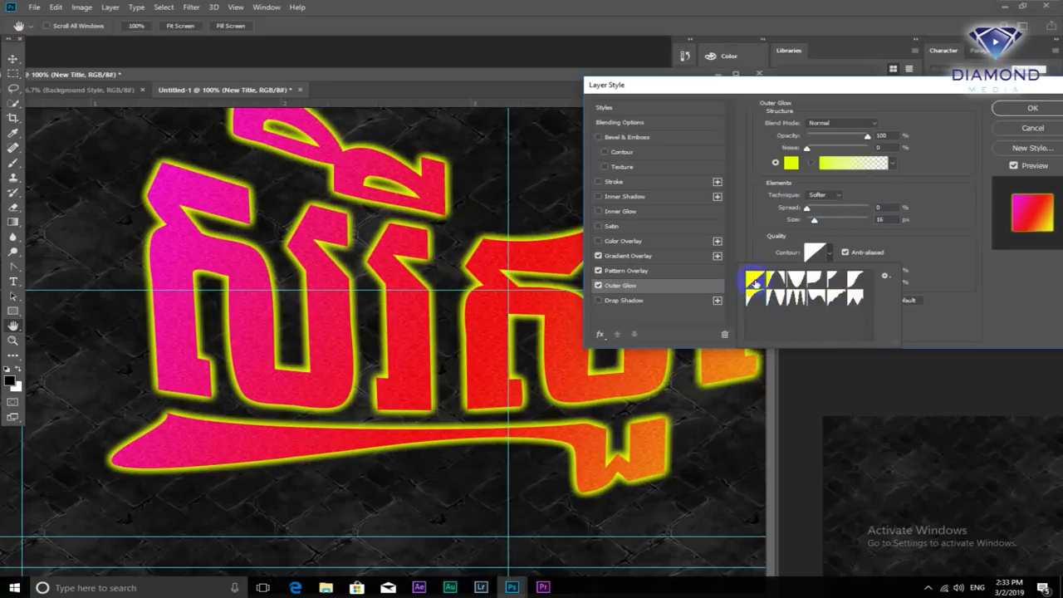
left_click(972, 285)
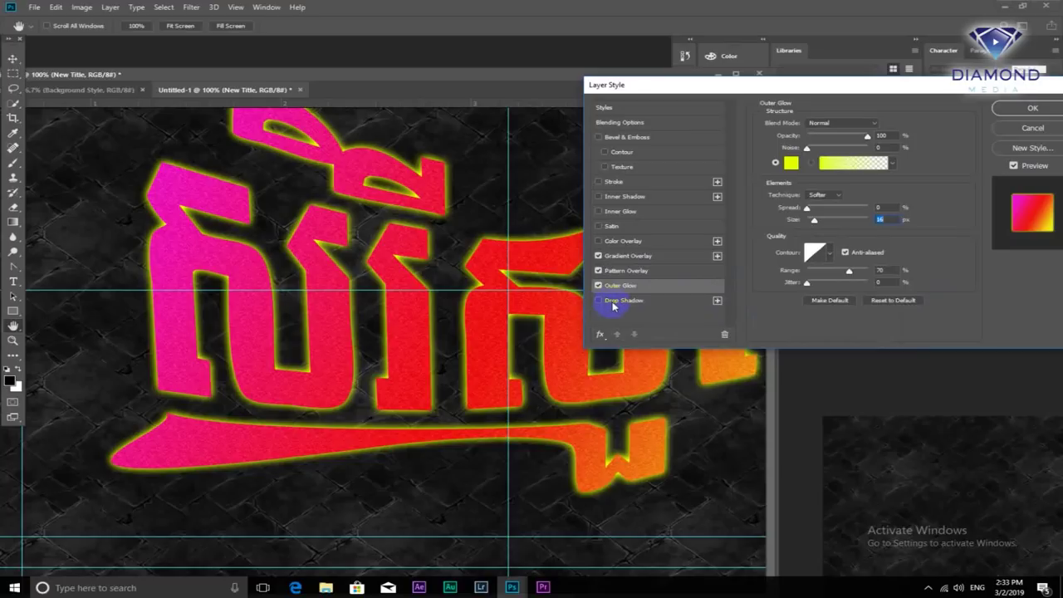
left_click(599, 300)
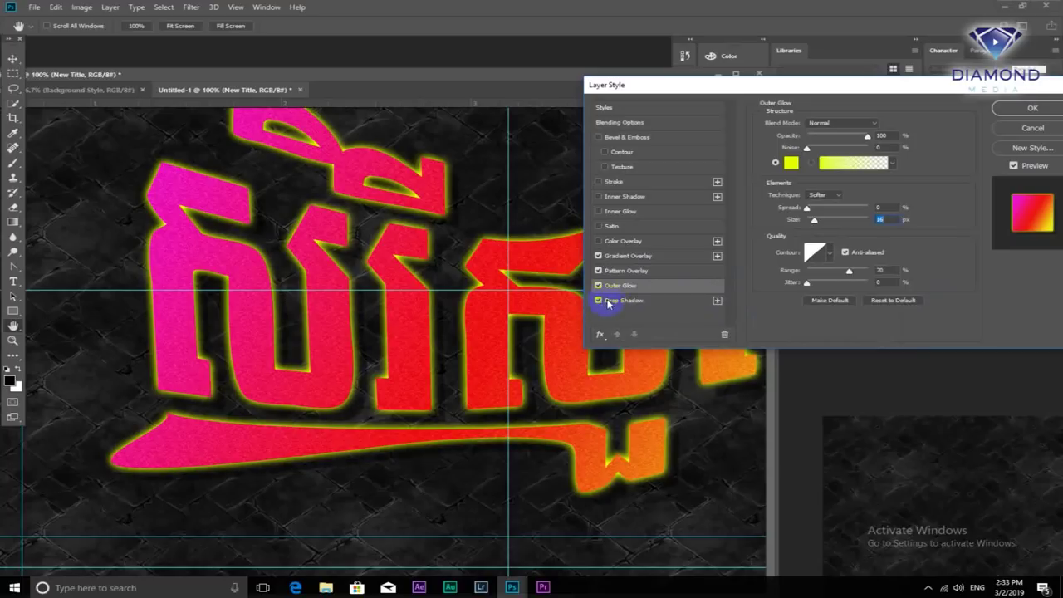
Raise the drop shadow's opacity and set its distance to 30 px
left_click(635, 300)
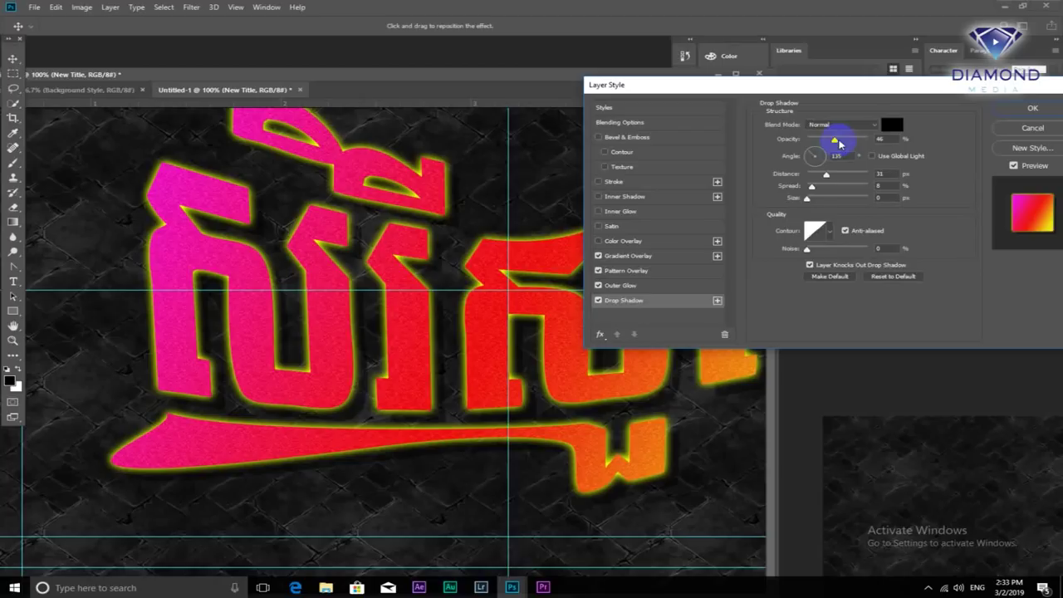
left_click_drag(837, 142, 889, 141)
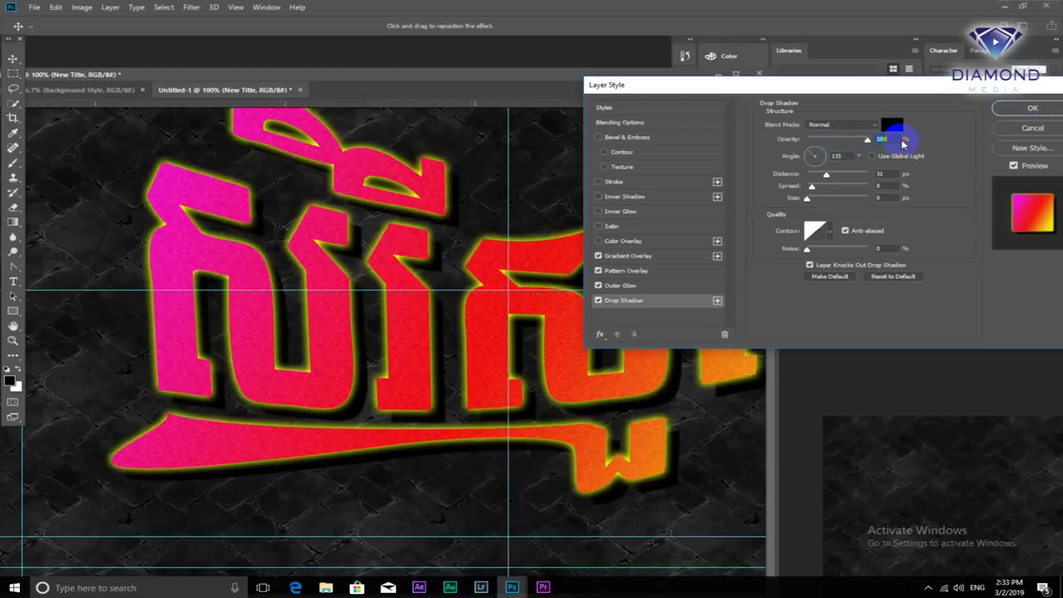
mouse_move(826, 175)
left_mouse_down()
mouse_move(853, 176)
mouse_move(828, 175)
left_mouse_up()
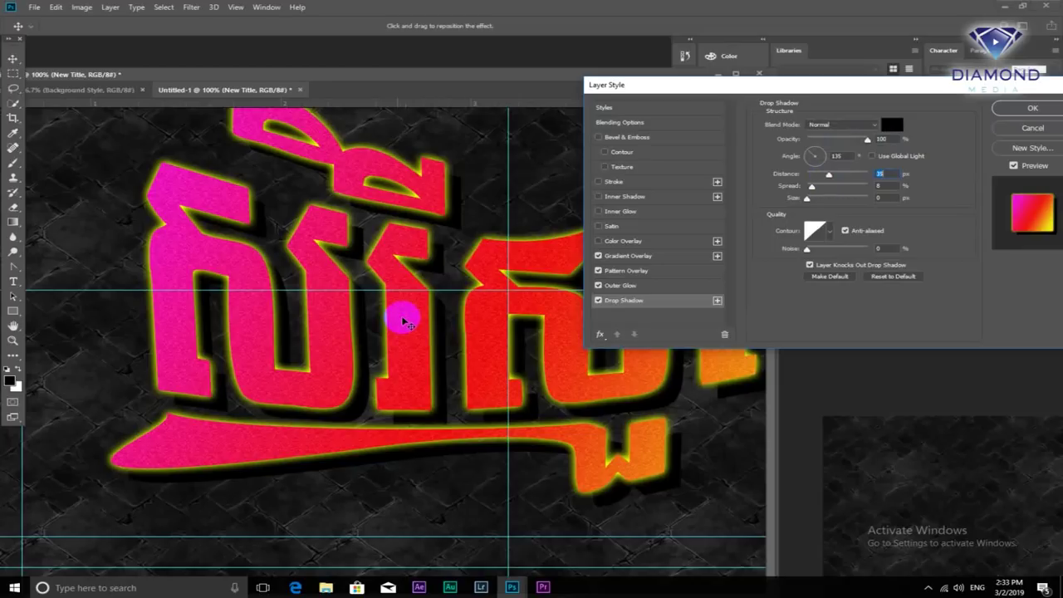
scroll(445, 308, "down", 2)
scroll(332, 403, "up", 2)
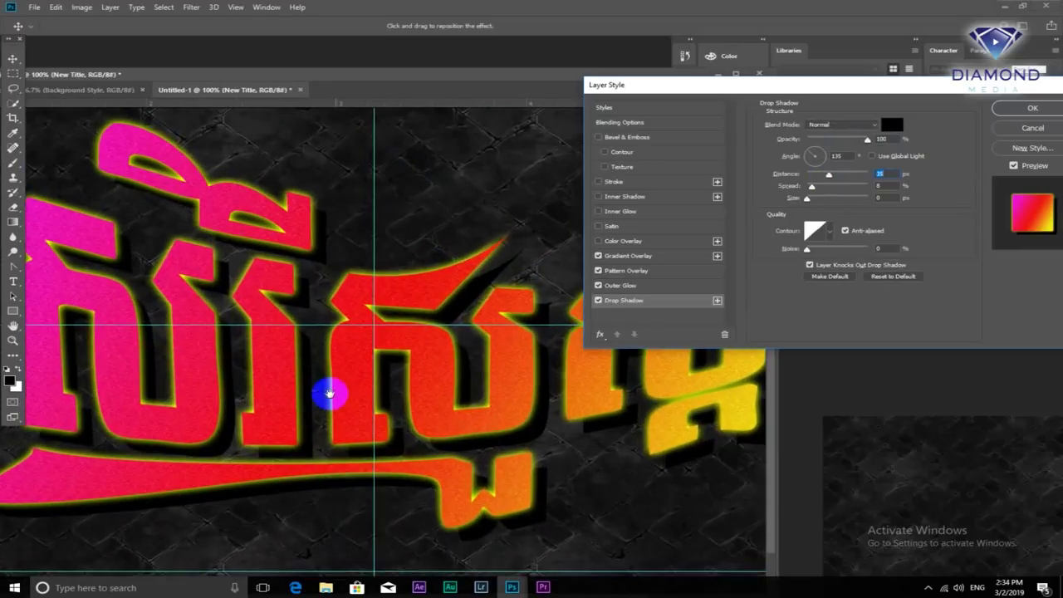
scroll(355, 351, "up", 1)
Compare several drop shadow contour presets, keeping Linear
left_click(817, 231)
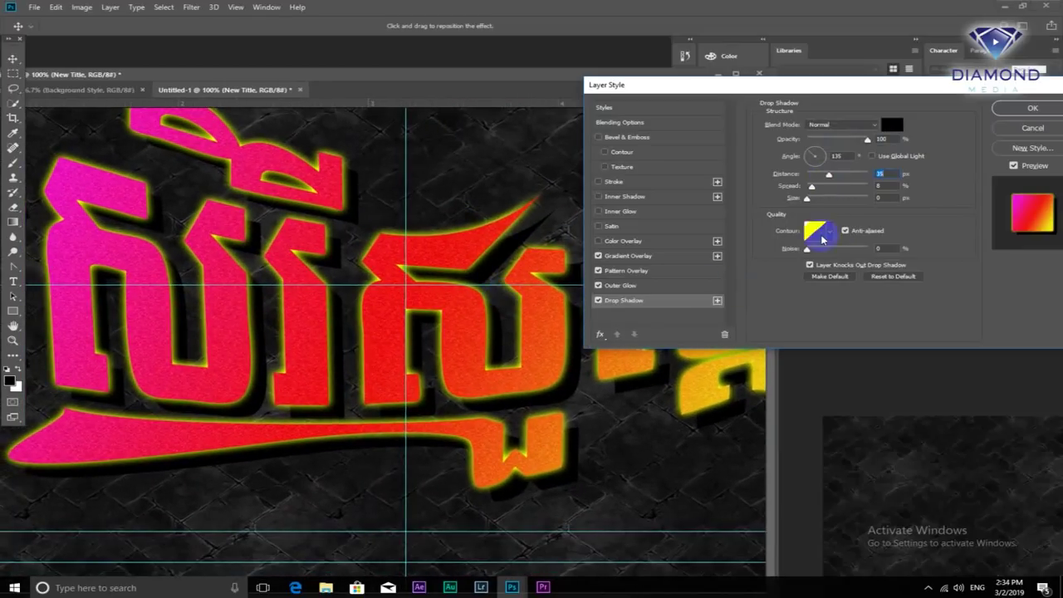
left_click(833, 232)
left_click(802, 257)
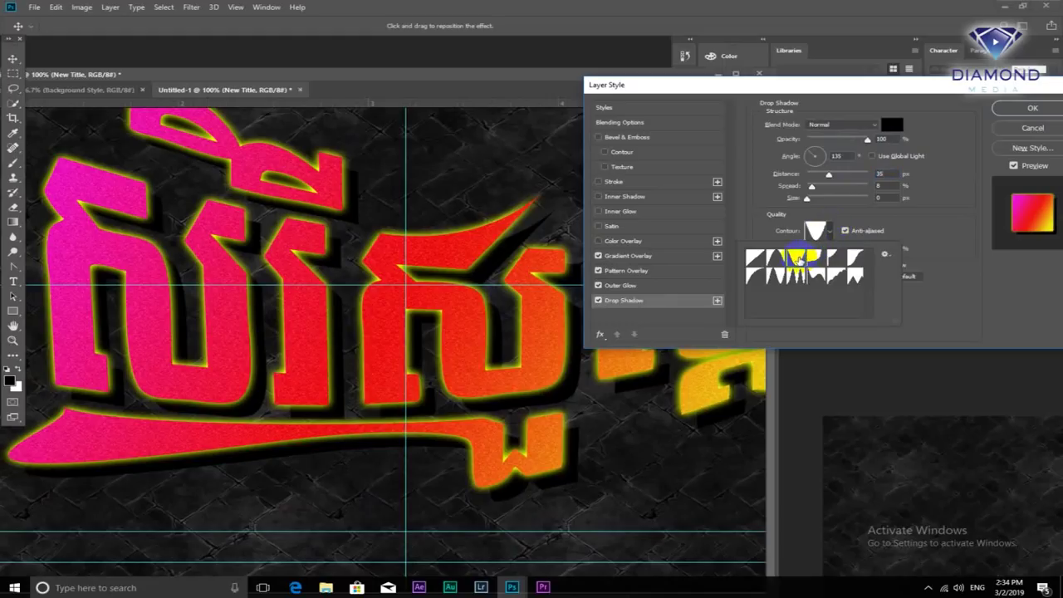
left_click(757, 264)
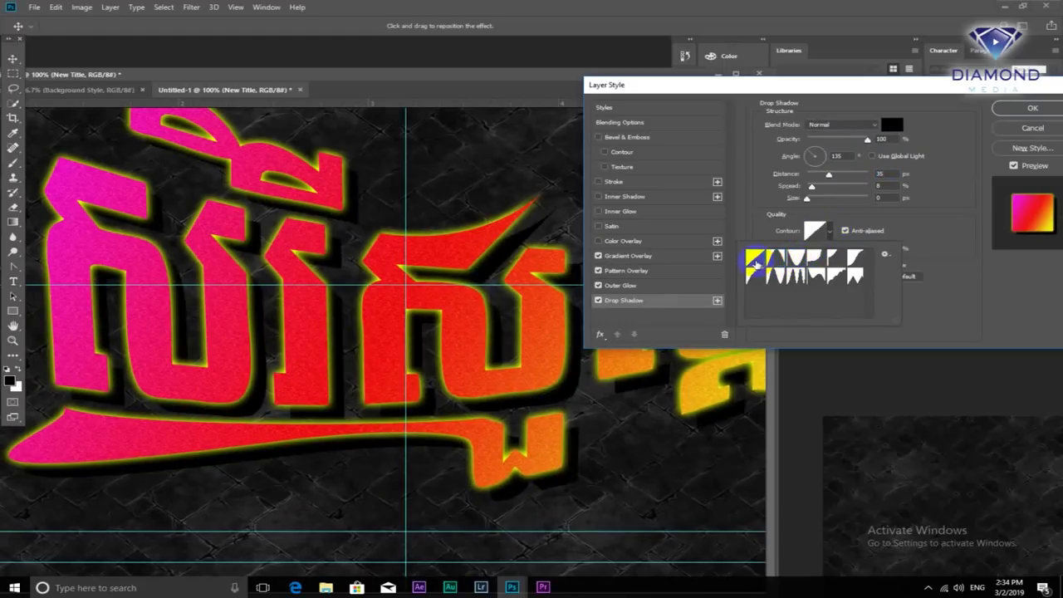
left_click(753, 278)
left_click(773, 279)
left_click(808, 279)
left_click(833, 278)
left_click(855, 274)
left_click(789, 276)
left_click(756, 259)
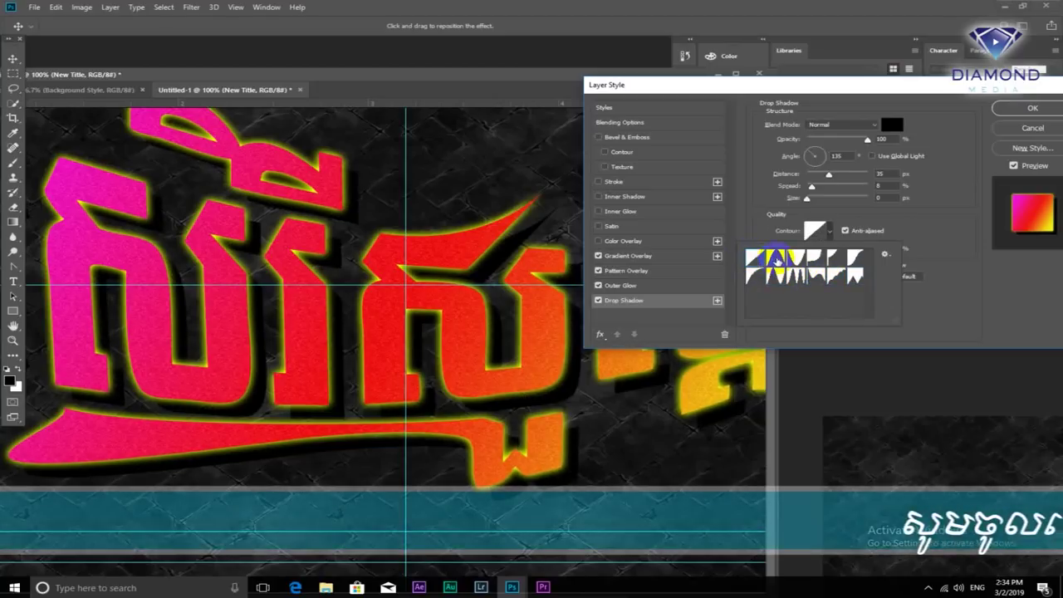
left_click(958, 241)
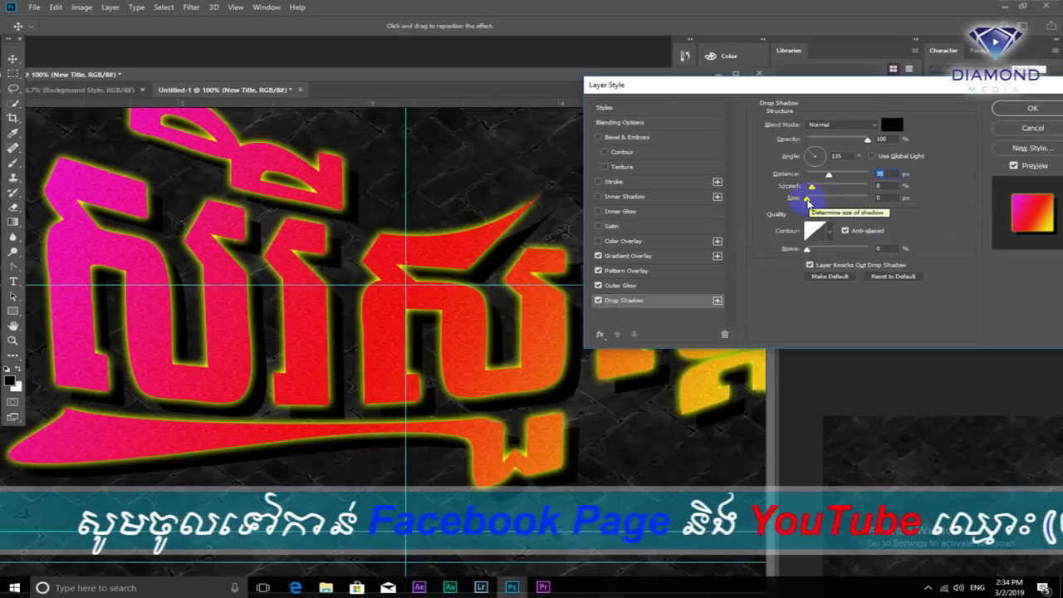
Set the drop shadow to 7 px size, 8% spread and 81% opacity
mouse_move(807, 200)
left_mouse_down()
mouse_move(844, 207)
mouse_move(824, 208)
left_mouse_up()
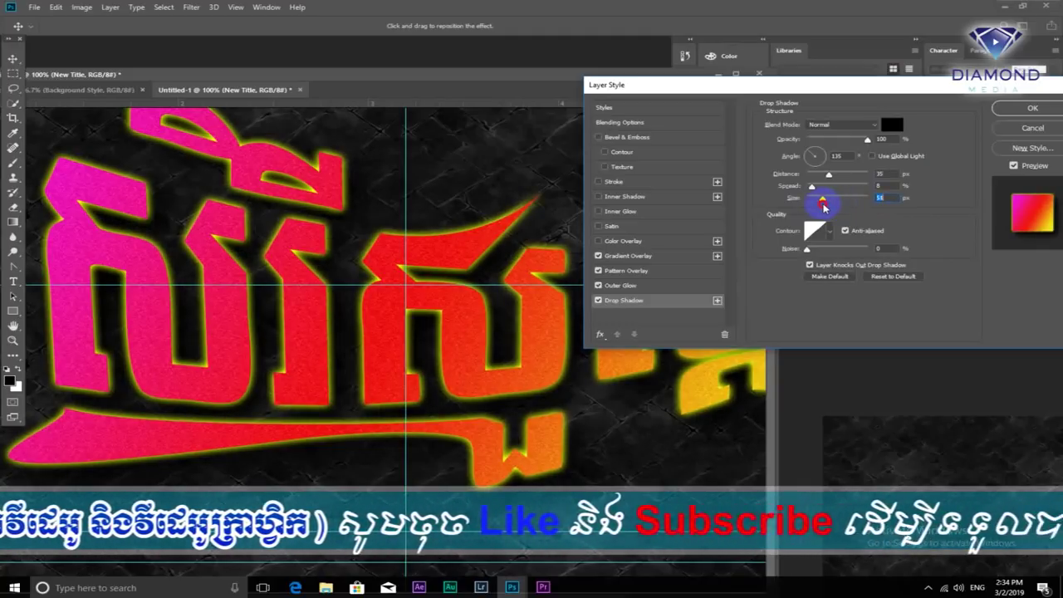
mouse_move(823, 207)
left_mouse_down()
mouse_move(812, 206)
mouse_move(820, 199)
left_mouse_up()
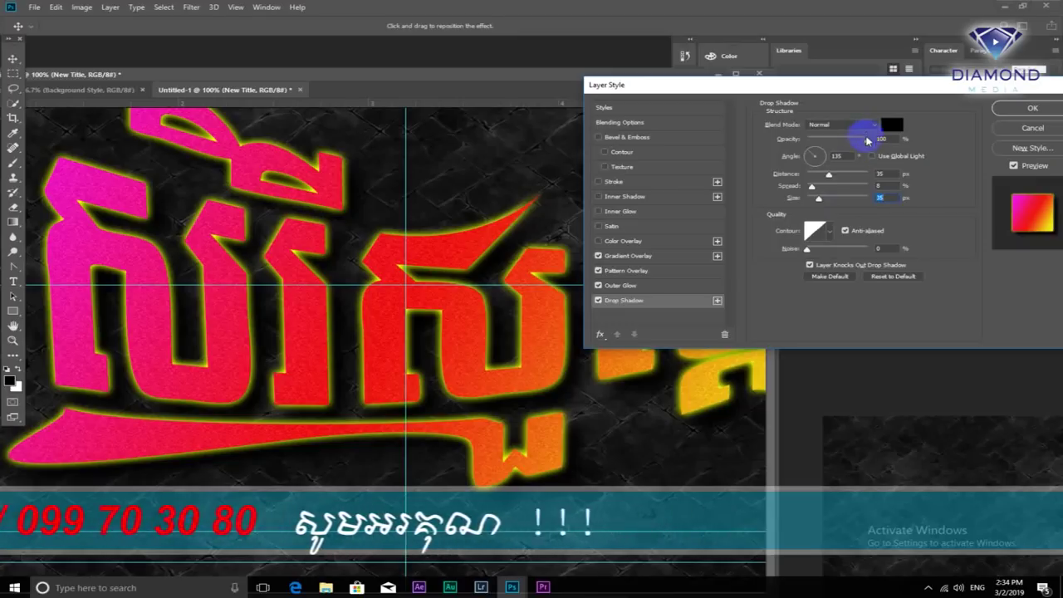
mouse_move(866, 141)
left_mouse_down()
mouse_move(826, 141)
mouse_move(903, 153)
mouse_move(858, 143)
left_mouse_up()
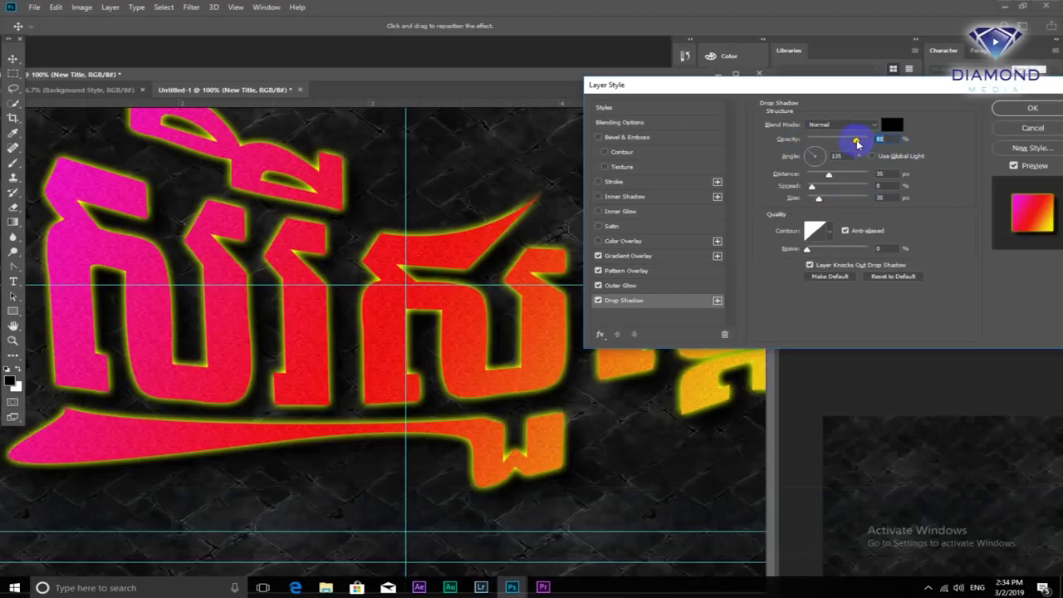
left_click_drag(818, 198, 824, 176)
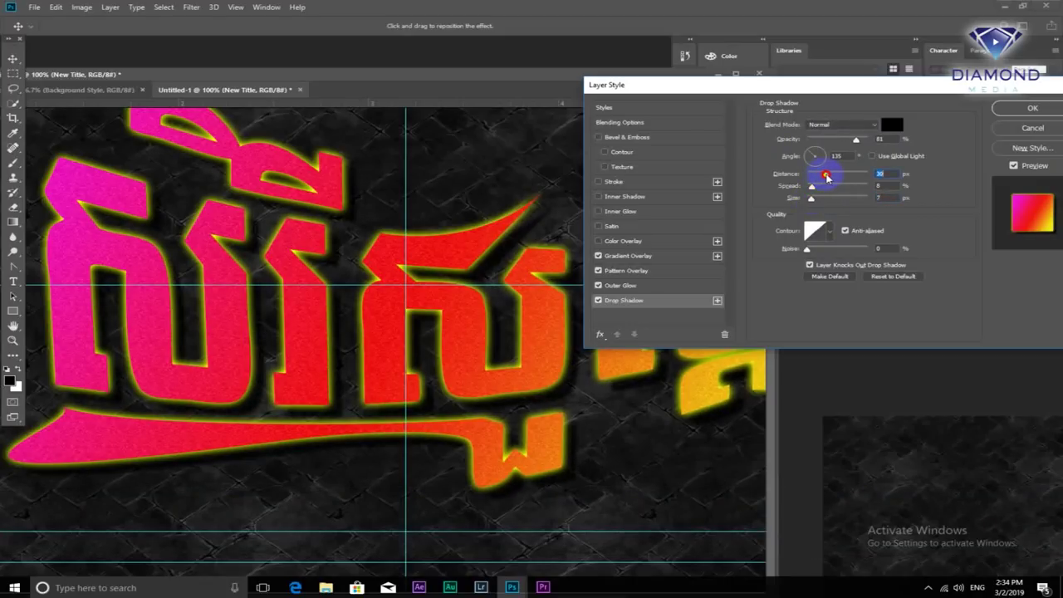
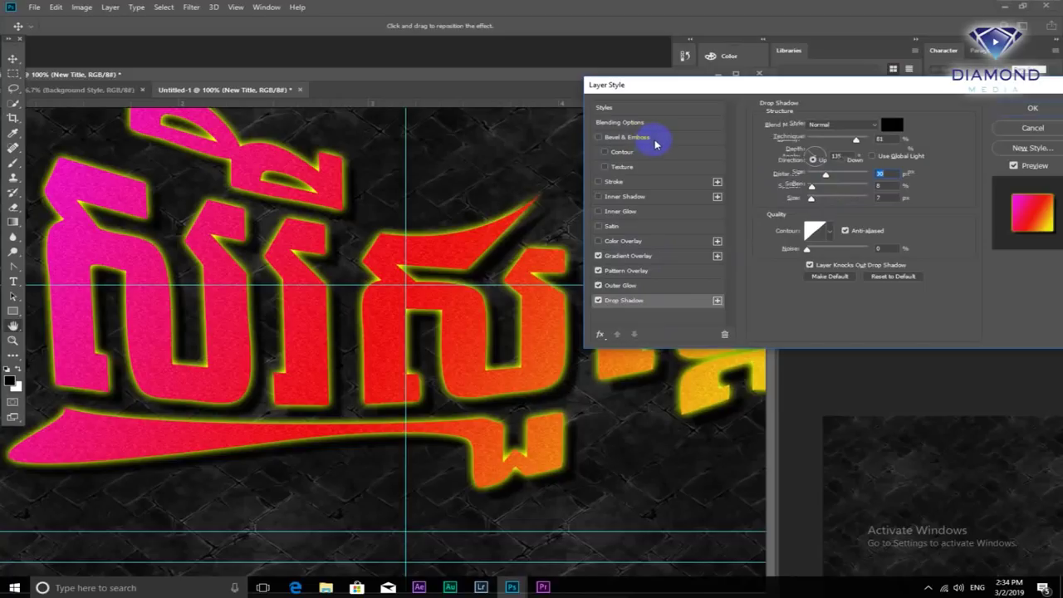
Turn on Bevel & Emboss and try the Emboss and Outer Bevel styles at about 32 px size
left_click(656, 139)
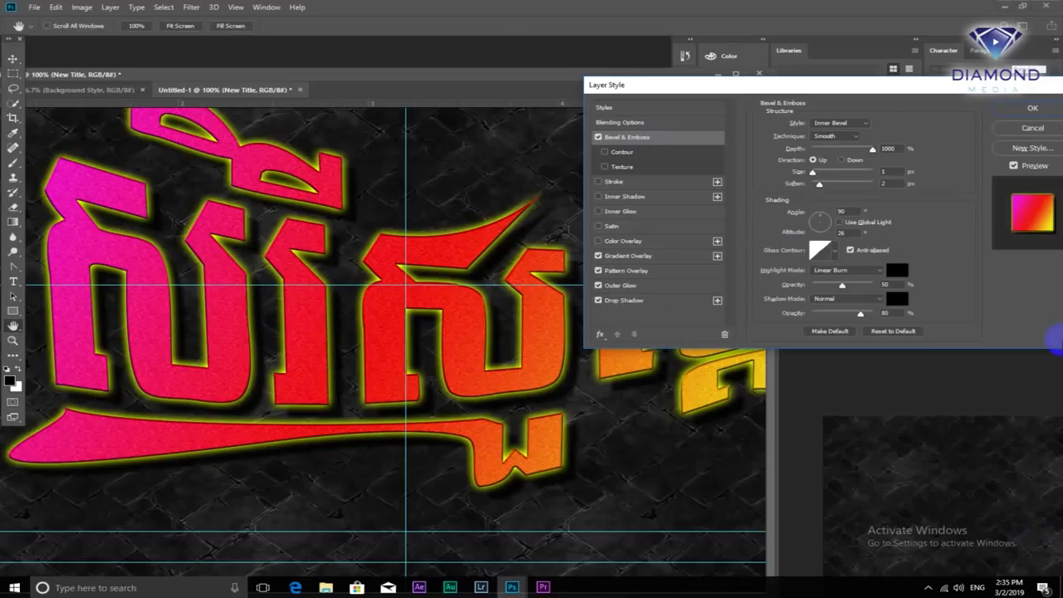
left_click(865, 124)
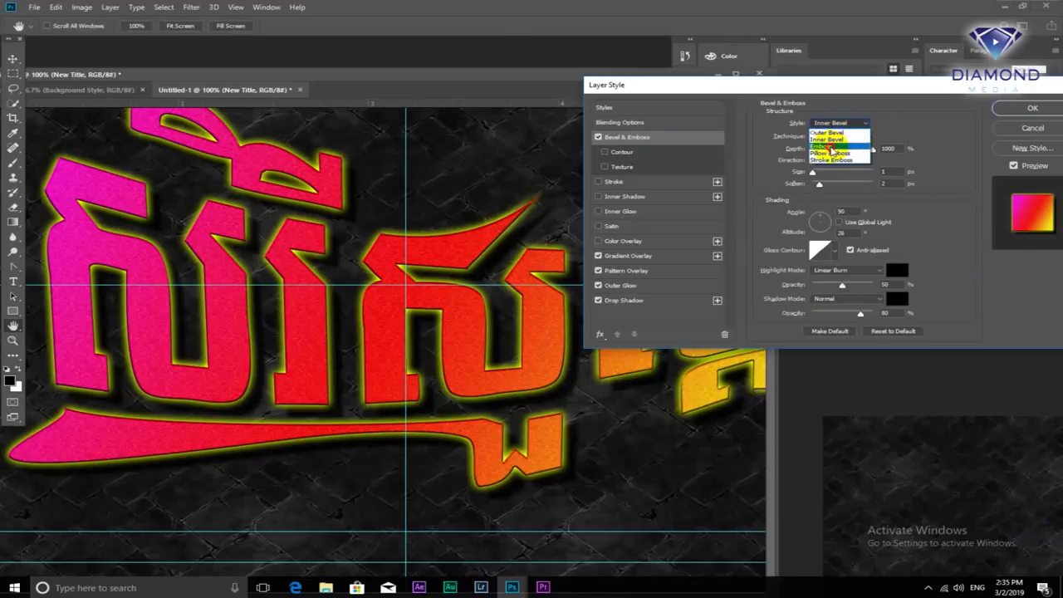
left_click(830, 146)
left_click(856, 127)
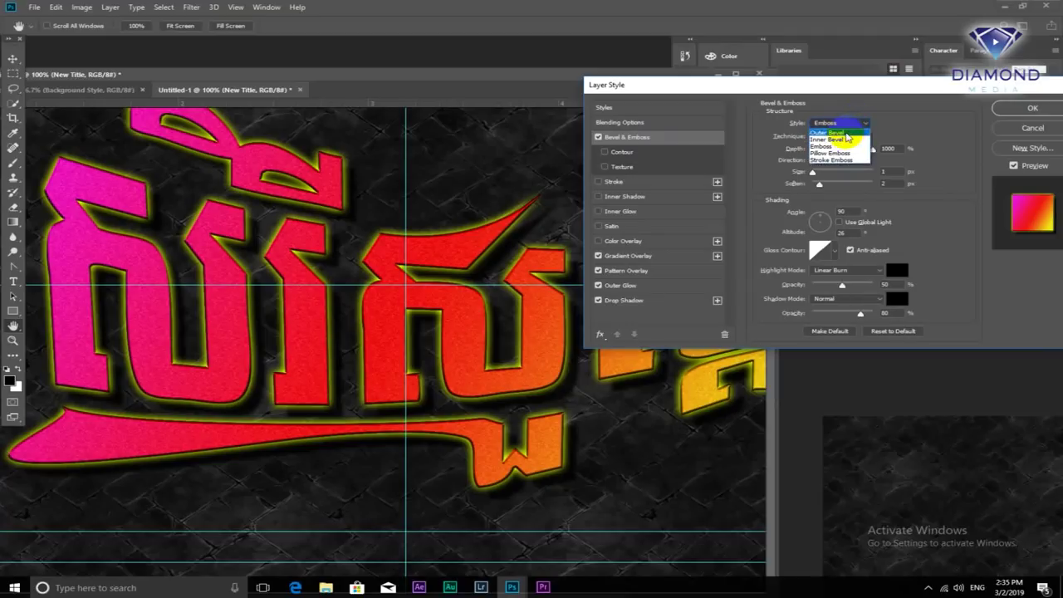
left_click(846, 134)
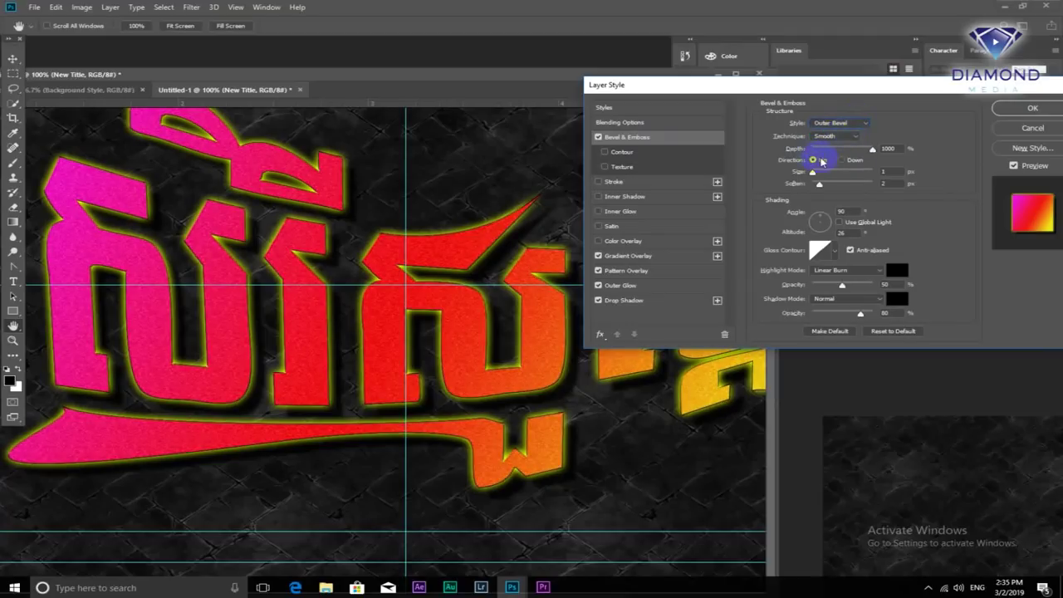
left_click_drag(813, 173, 826, 178)
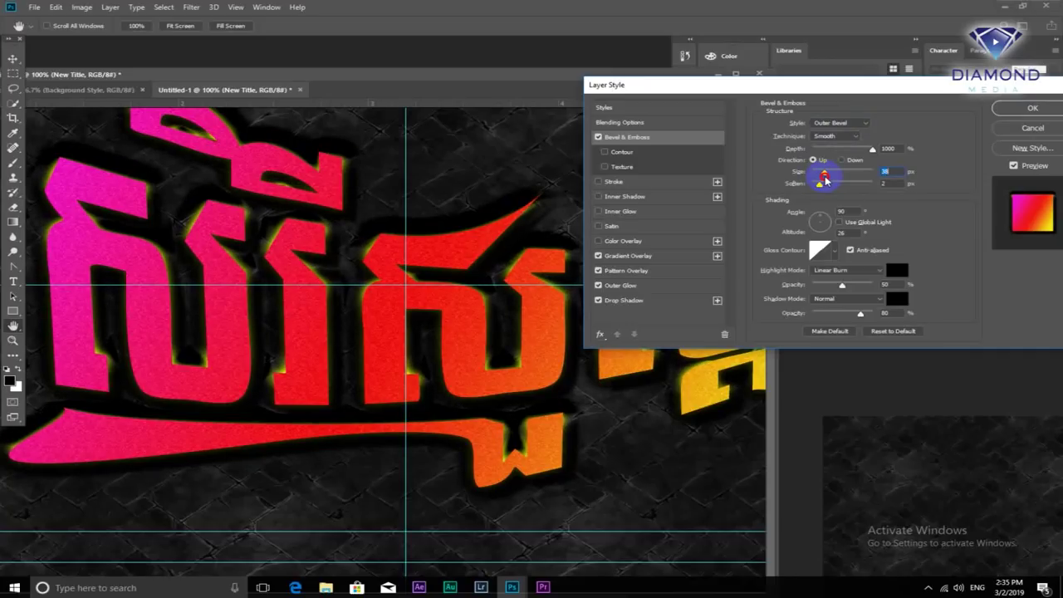
Set the bevel to Inner Bevel with the Chisel Hard technique and a small size
left_click(859, 123)
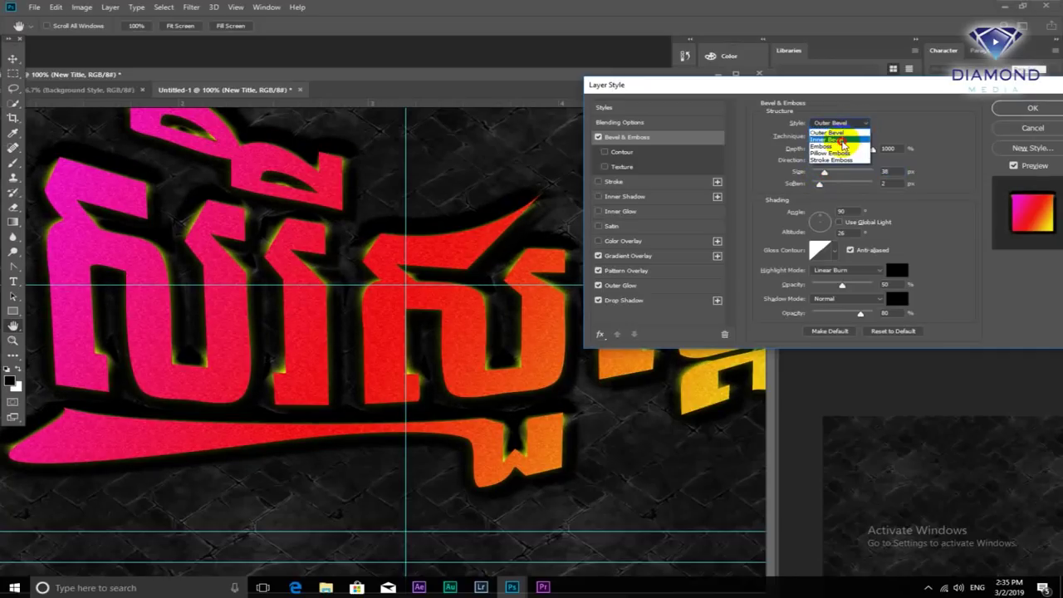
left_click(840, 140)
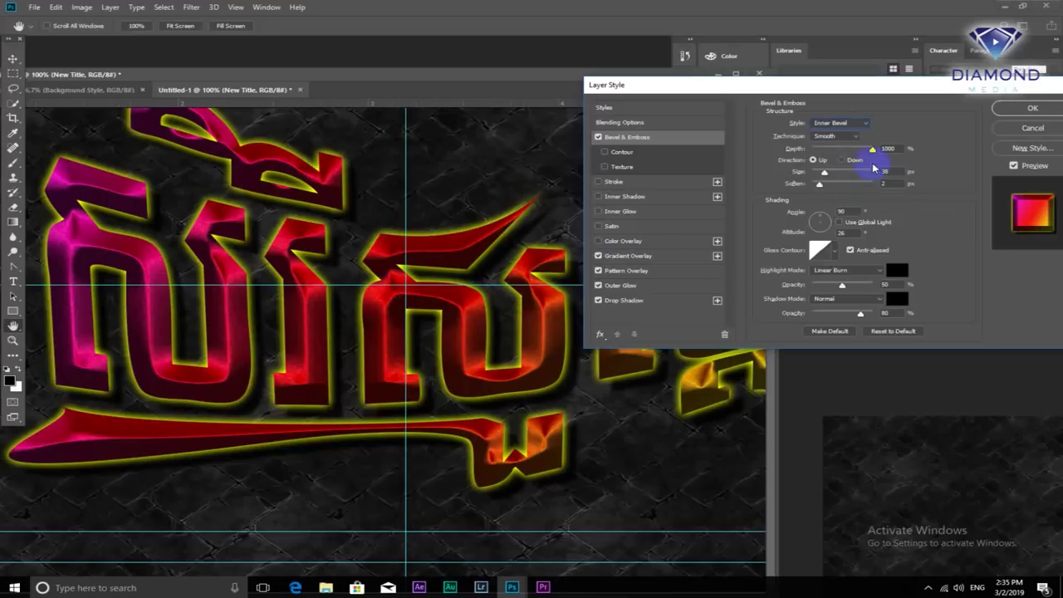
mouse_move(826, 177)
left_mouse_down()
mouse_move(842, 172)
mouse_move(814, 174)
mouse_move(828, 178)
left_mouse_up()
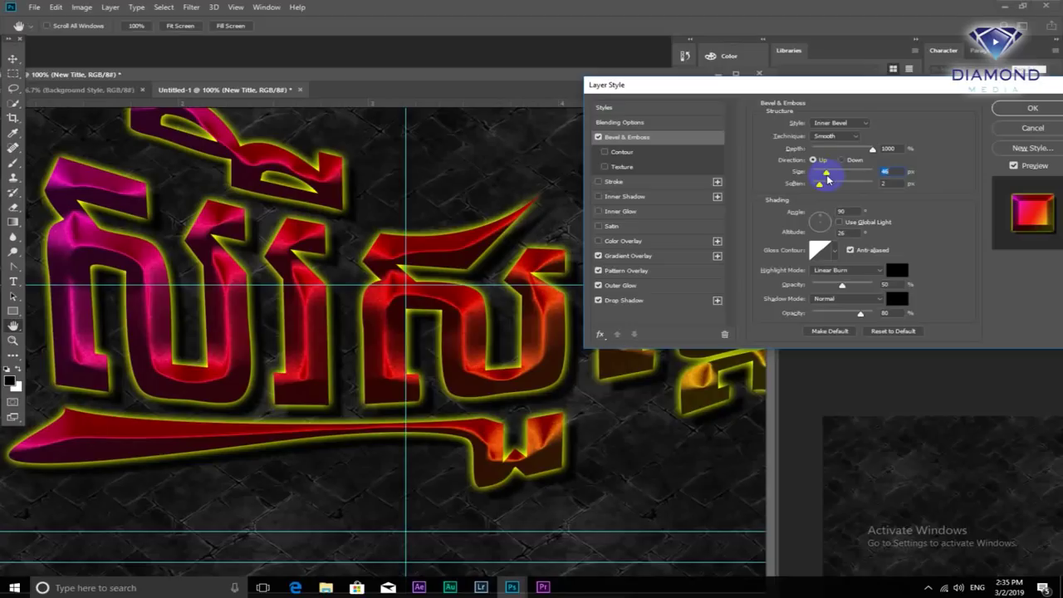
left_click(858, 137)
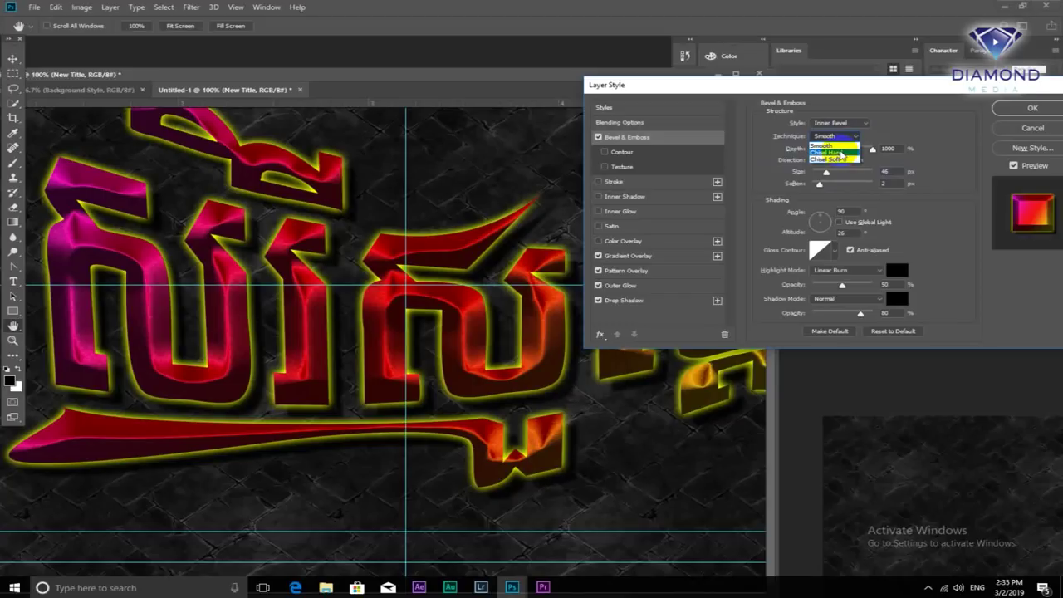
left_click(841, 154)
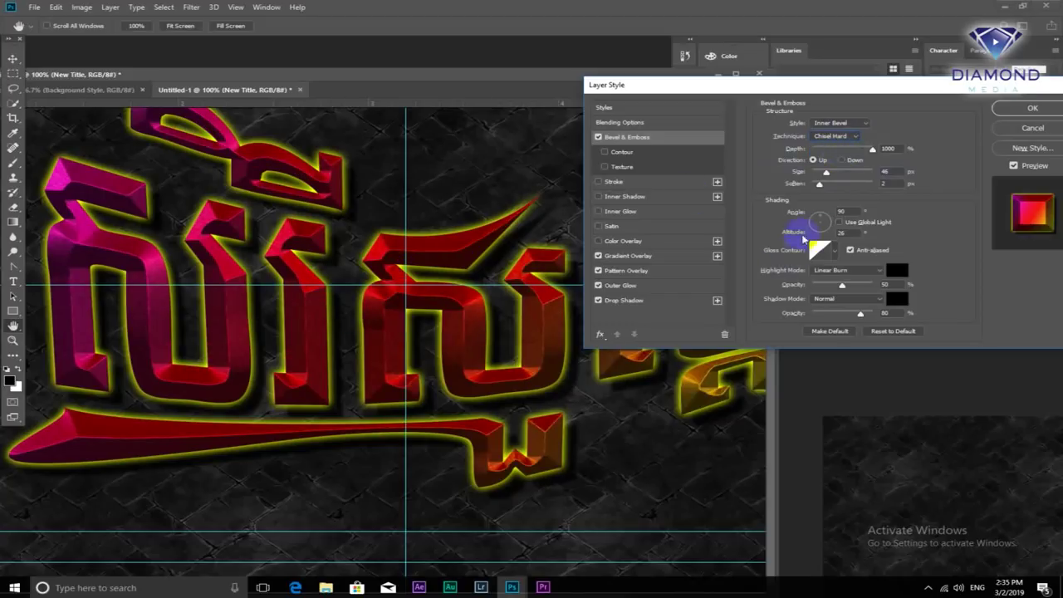
left_click_drag(825, 172, 897, 172)
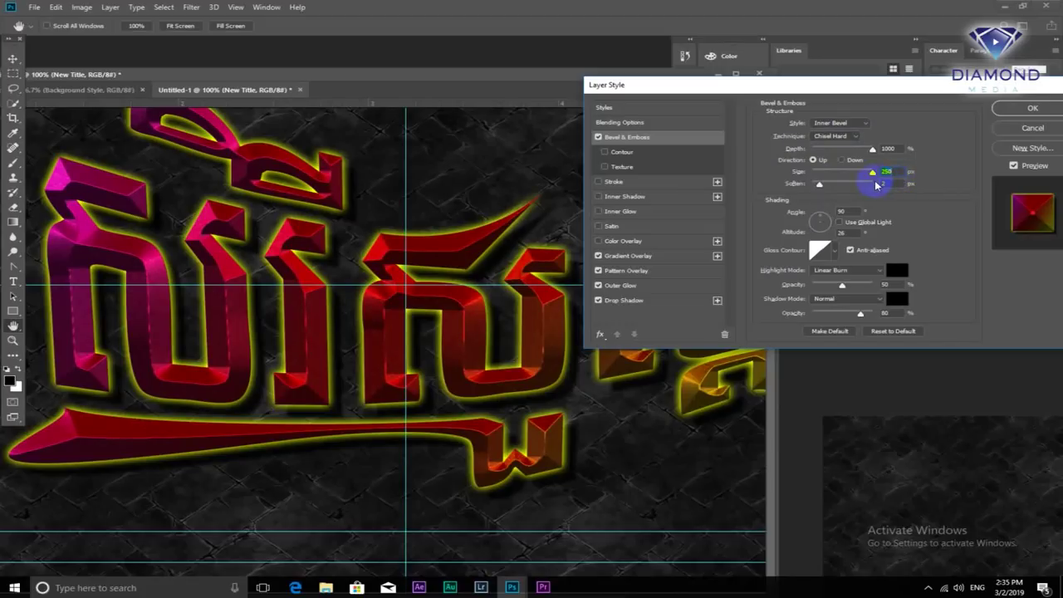
left_click_drag(863, 176, 818, 177)
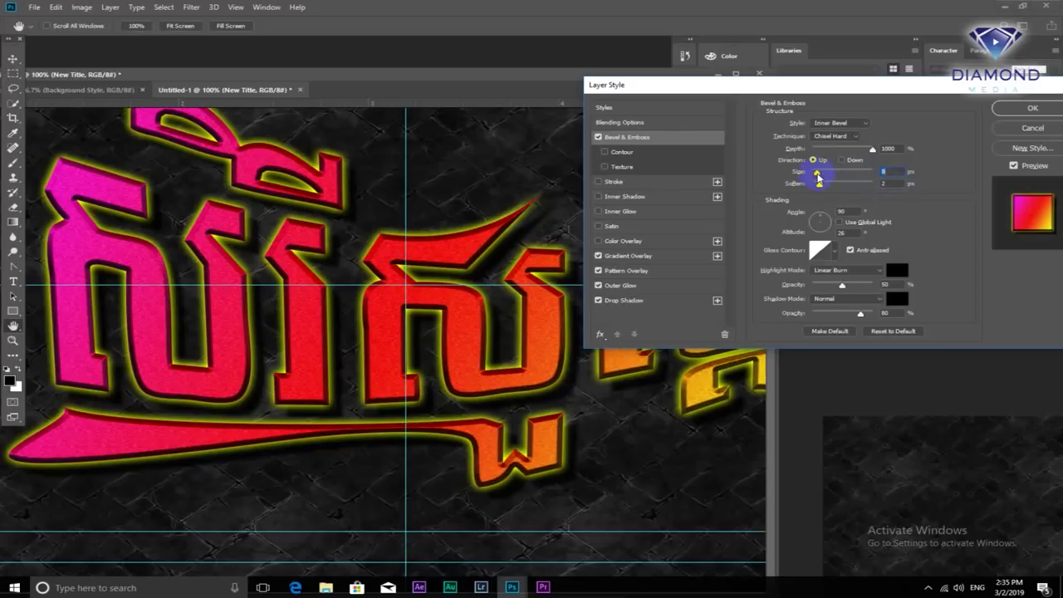
Set the bevel's gloss contour to the spiky Sawtooth 1 preset
left_click(836, 253)
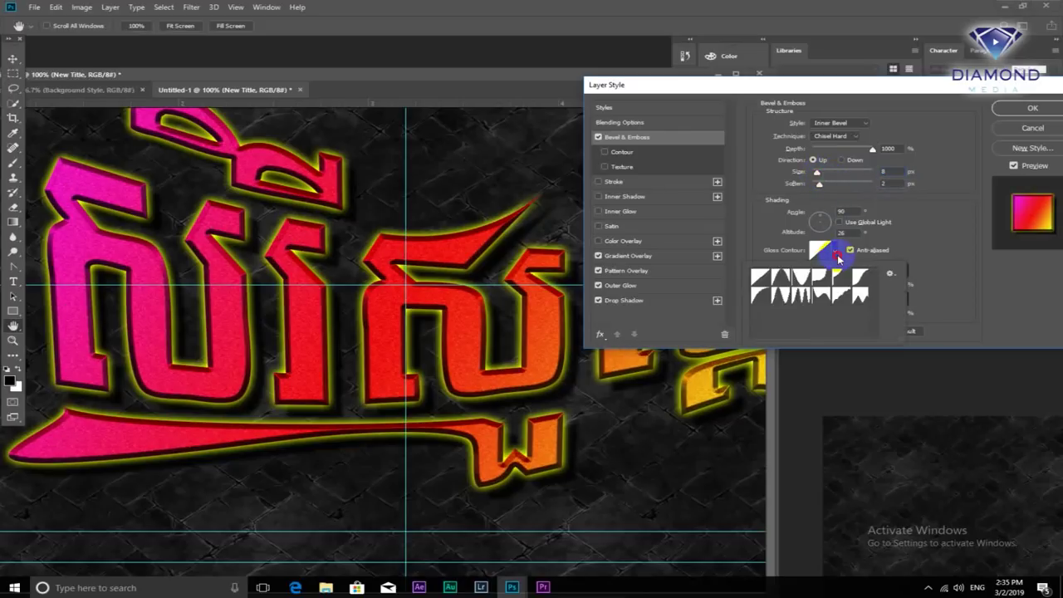
left_click(803, 281)
left_click(761, 278)
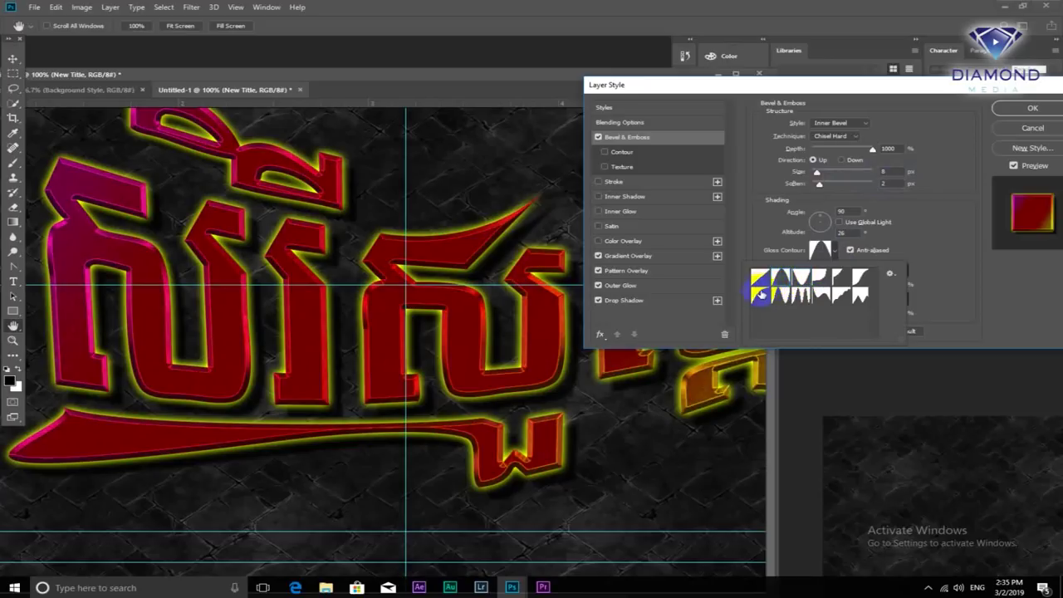
left_click(757, 297)
left_click(772, 296)
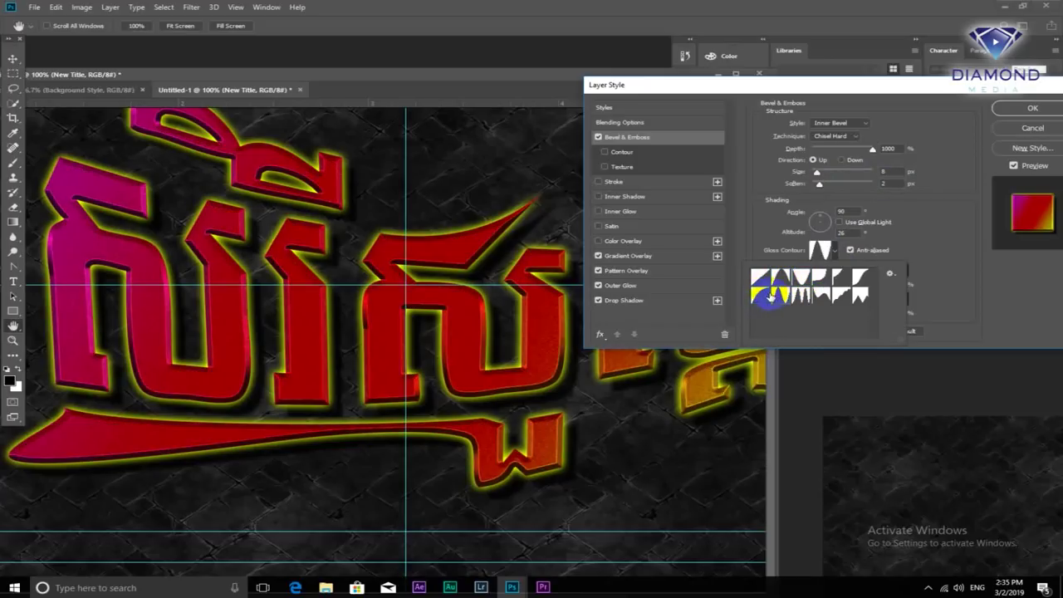
left_click(824, 295)
left_click(856, 297)
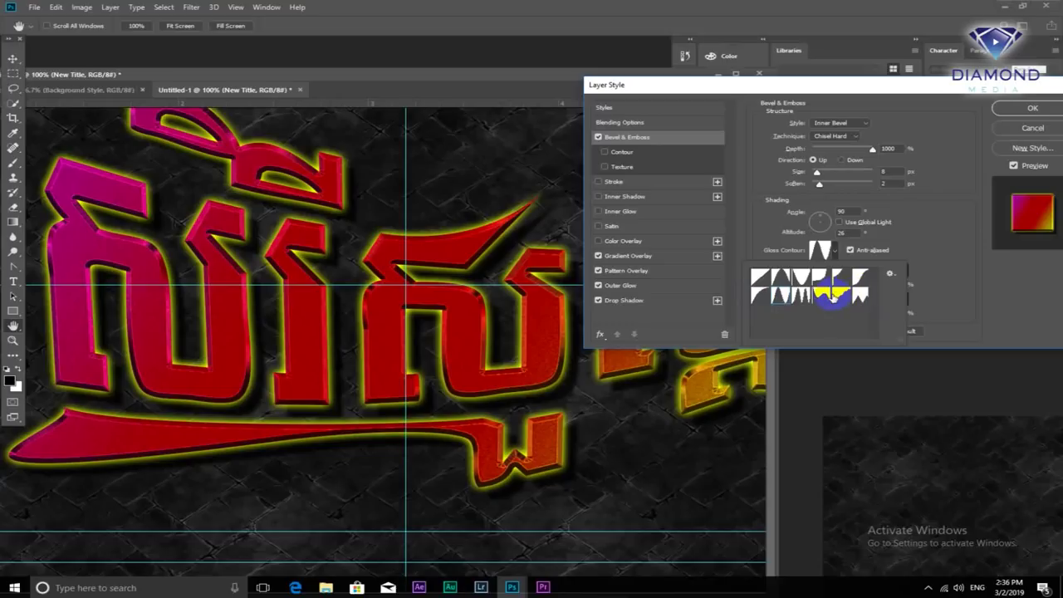
left_click(959, 267)
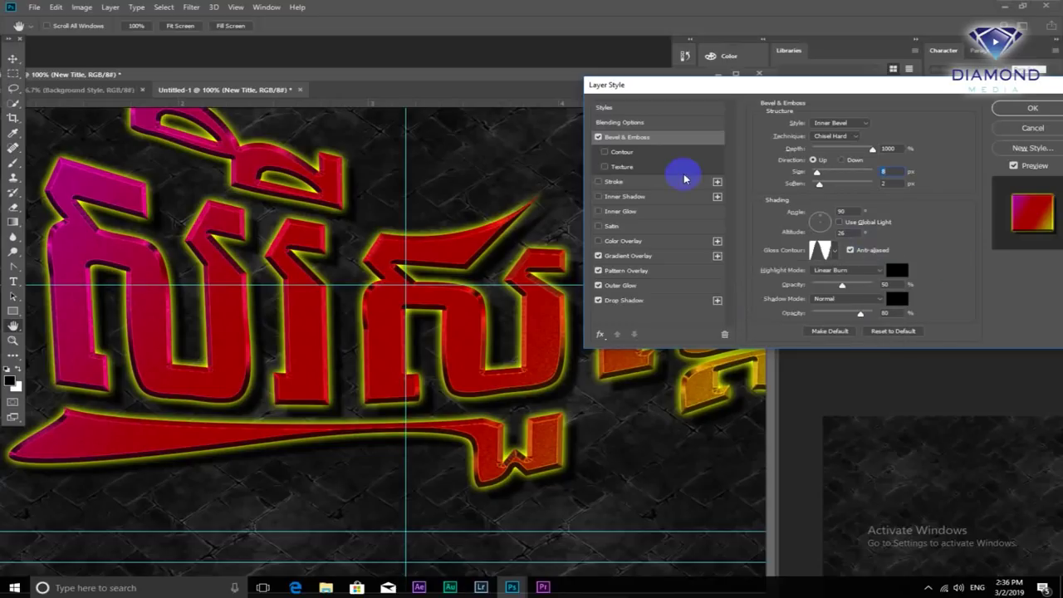
Enable the bevel Contour with the Linear preset at 100% range, and turn on Texture
left_click(604, 153)
left_click(641, 158)
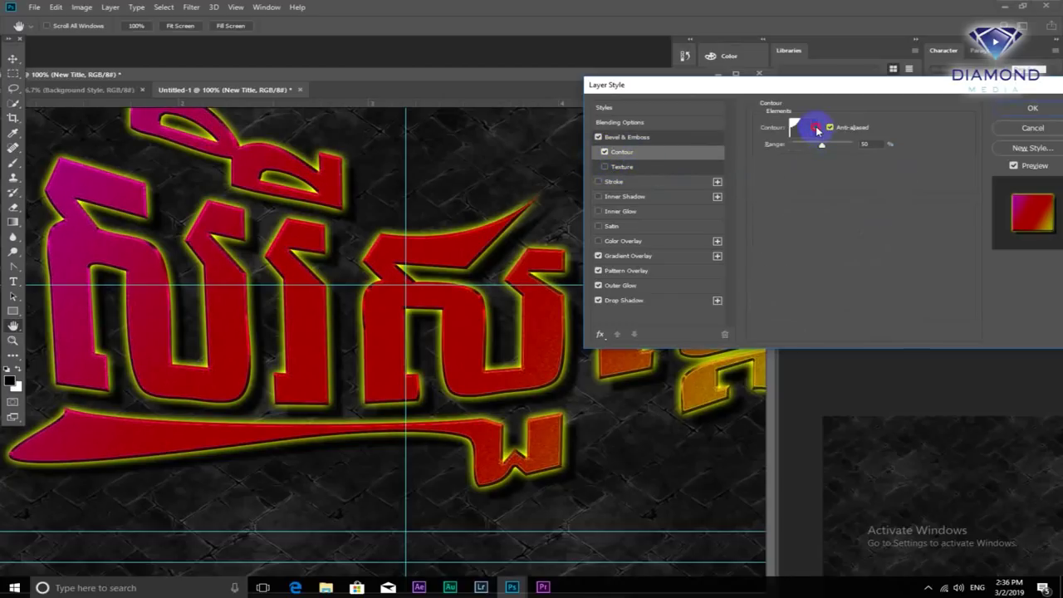
left_click(815, 128)
left_click(759, 162)
left_click(738, 161)
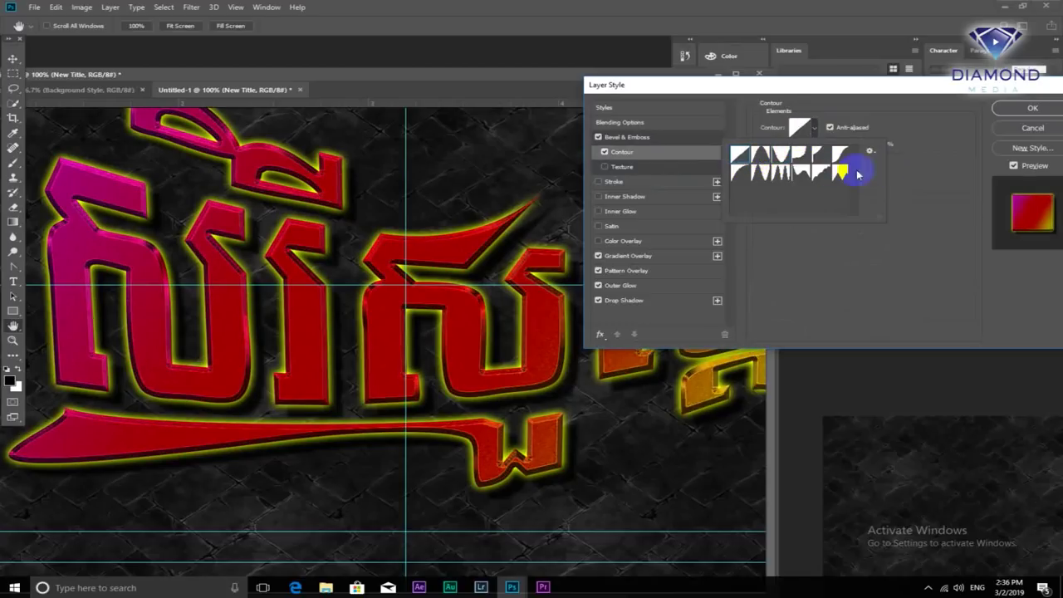
left_click(912, 180)
left_click_drag(822, 148, 848, 148)
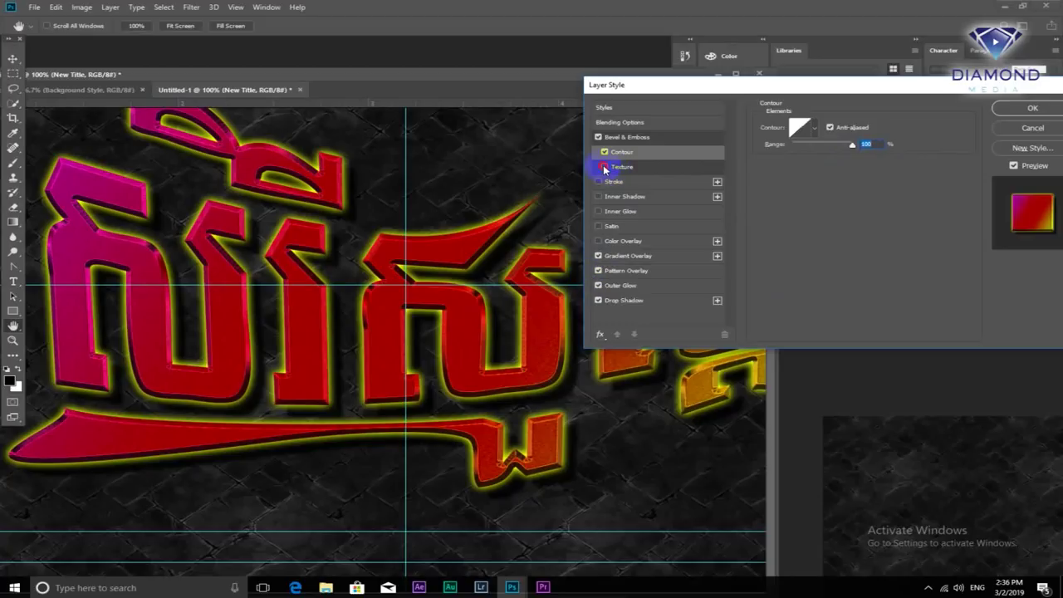
left_click(645, 169)
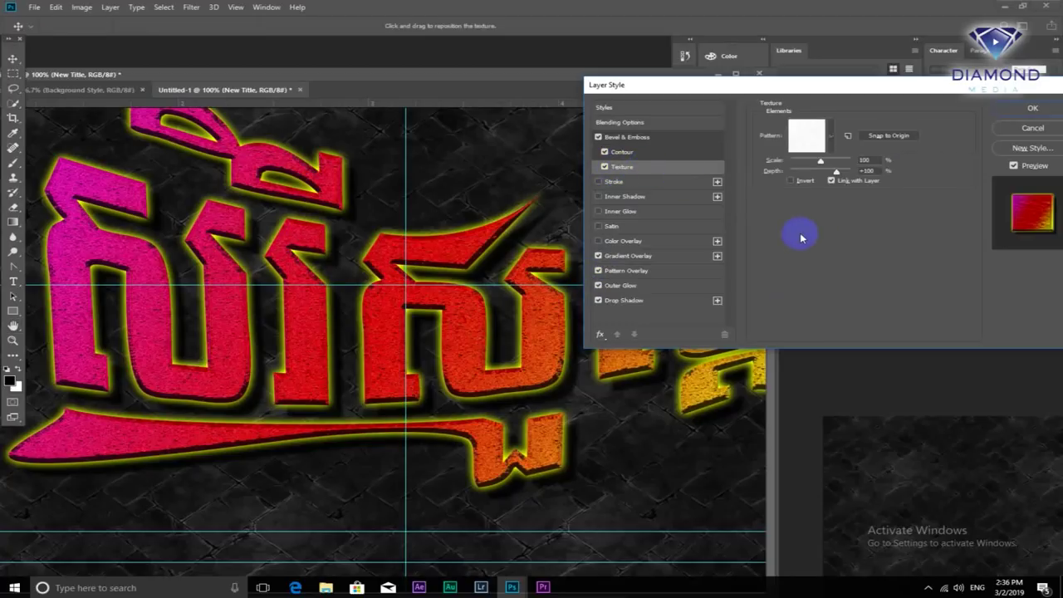
Apply the noisy black-and-white pattern as the bevel texture
left_click(834, 139)
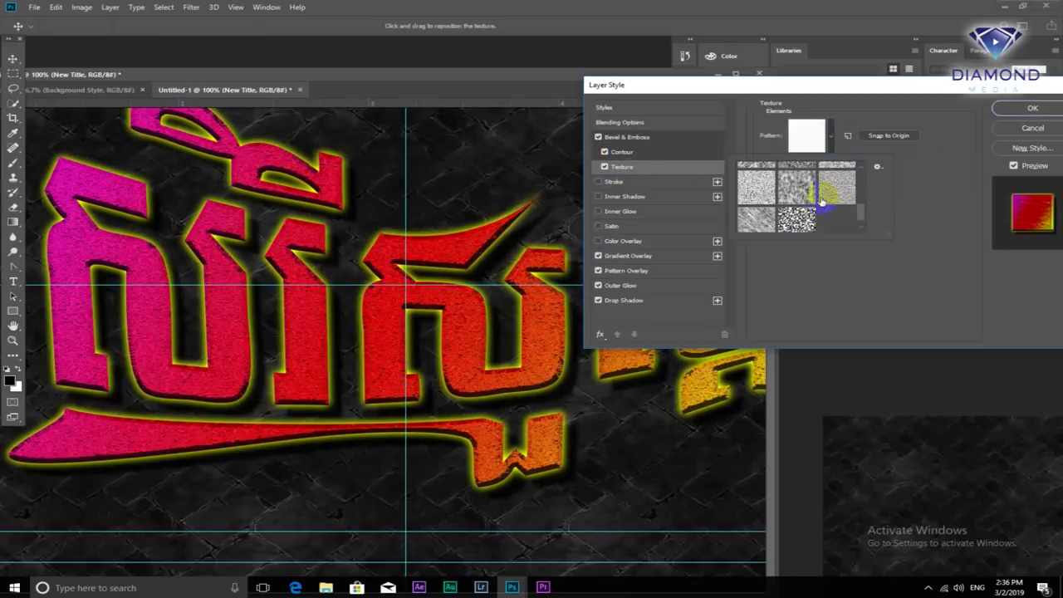
left_click(795, 224)
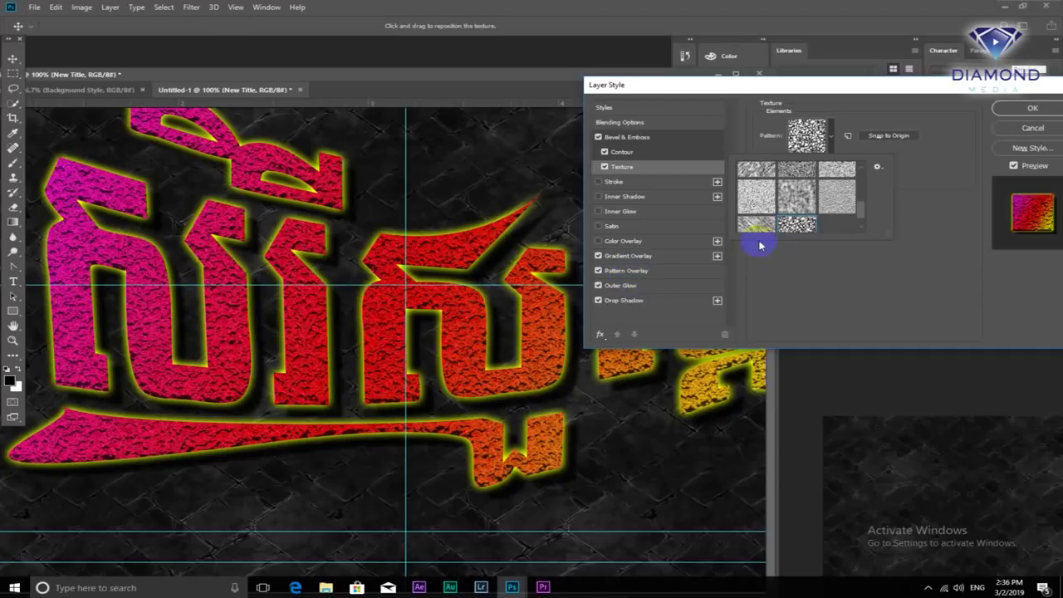
left_click(938, 206)
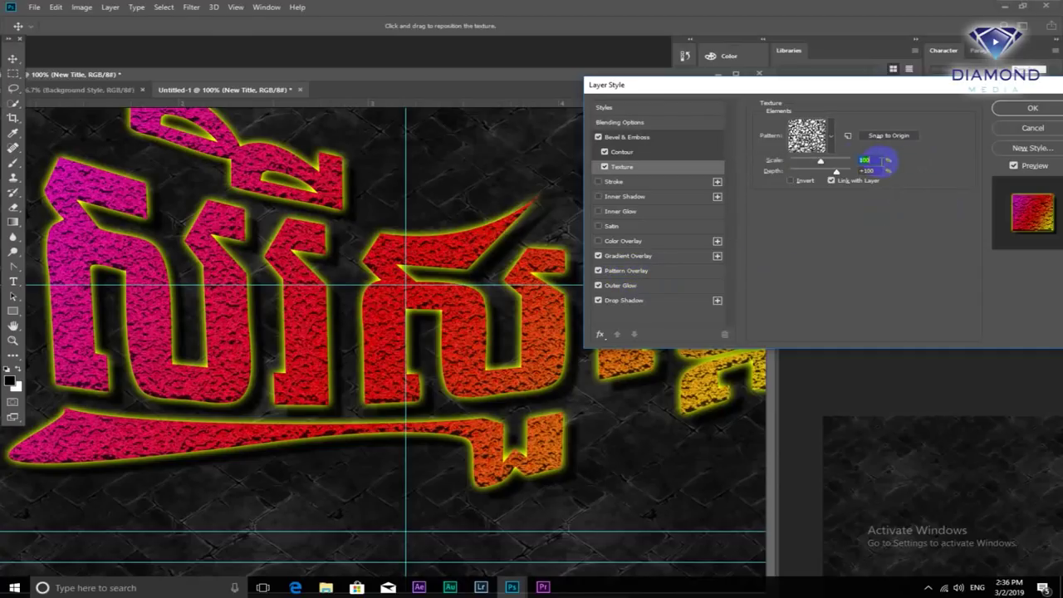
Cancel loading extra patterns and switch the bevel Texture off
left_click(831, 137)
left_click(879, 167)
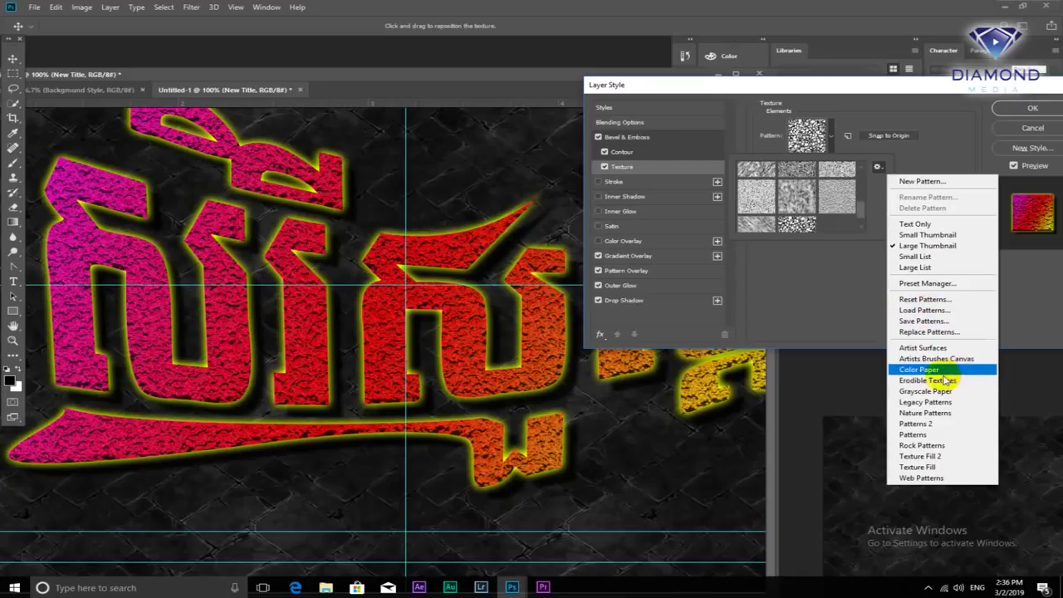
left_click(936, 313)
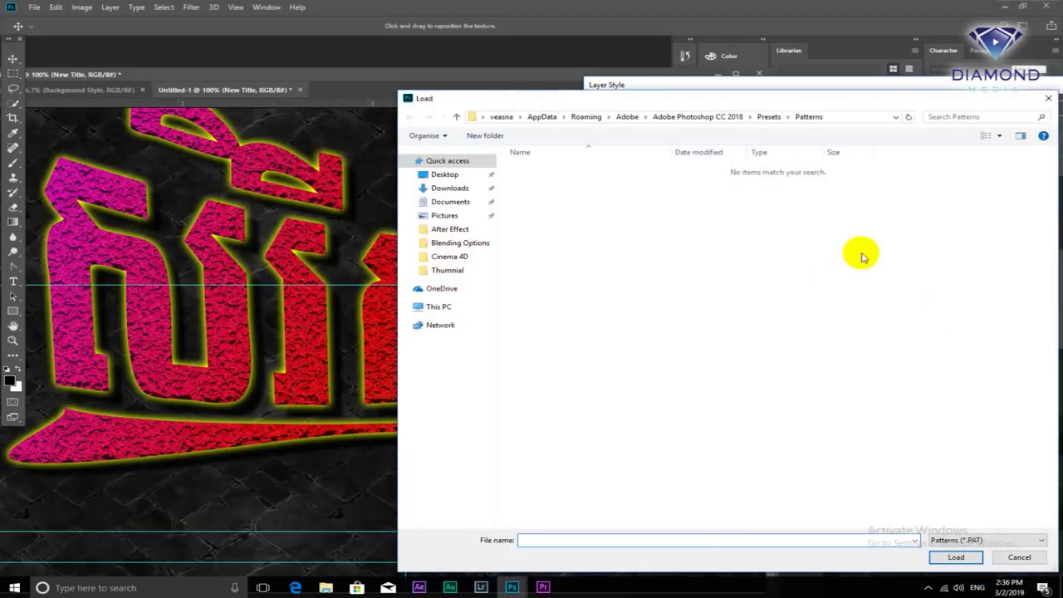
left_click(1018, 557)
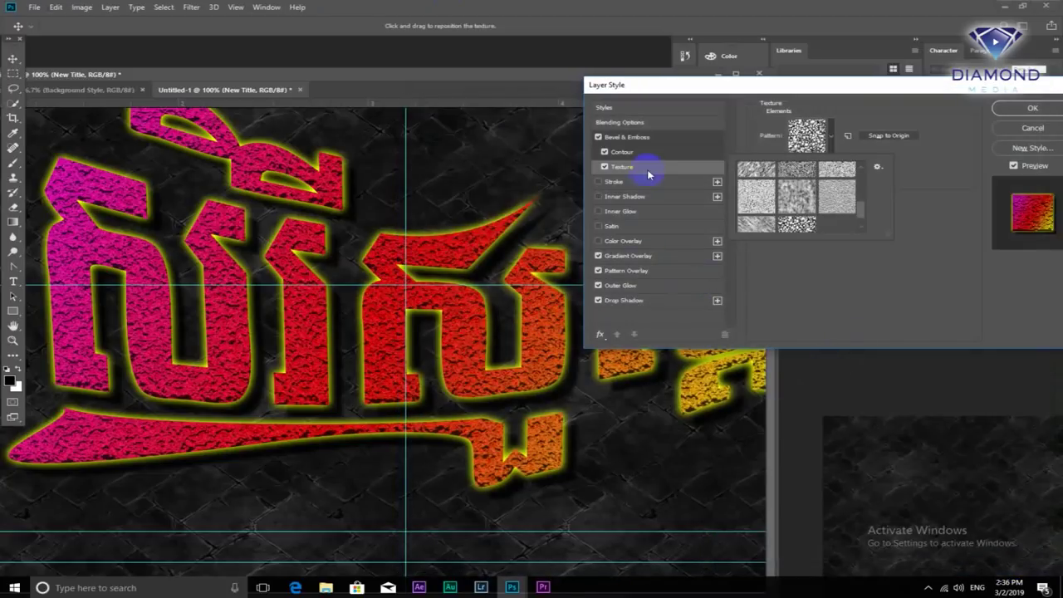
left_click(605, 167)
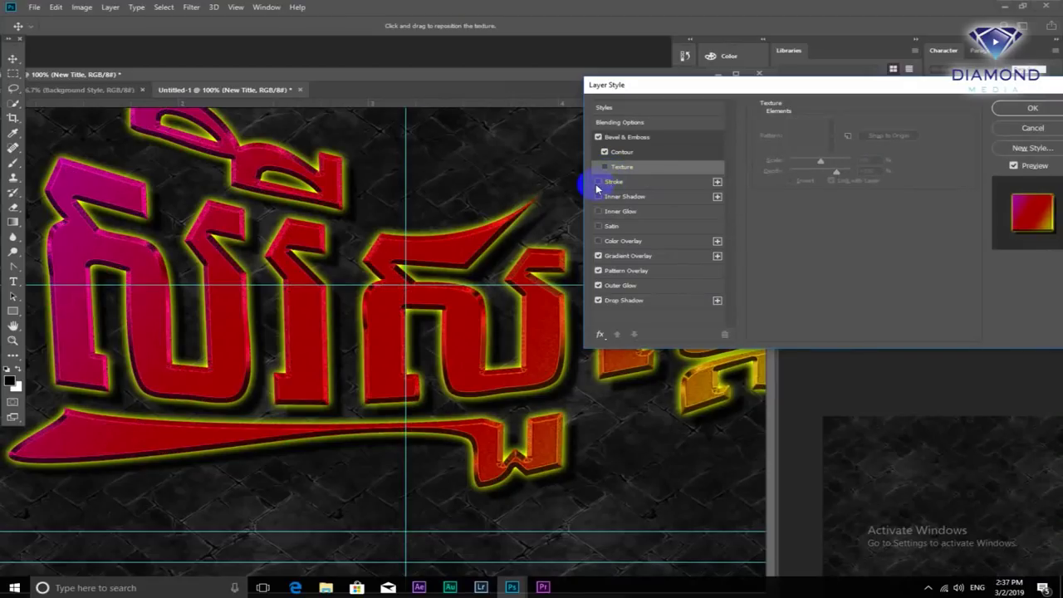
Add a 10 px pattern-filled stroke positioned inside the title letters
left_click(598, 183)
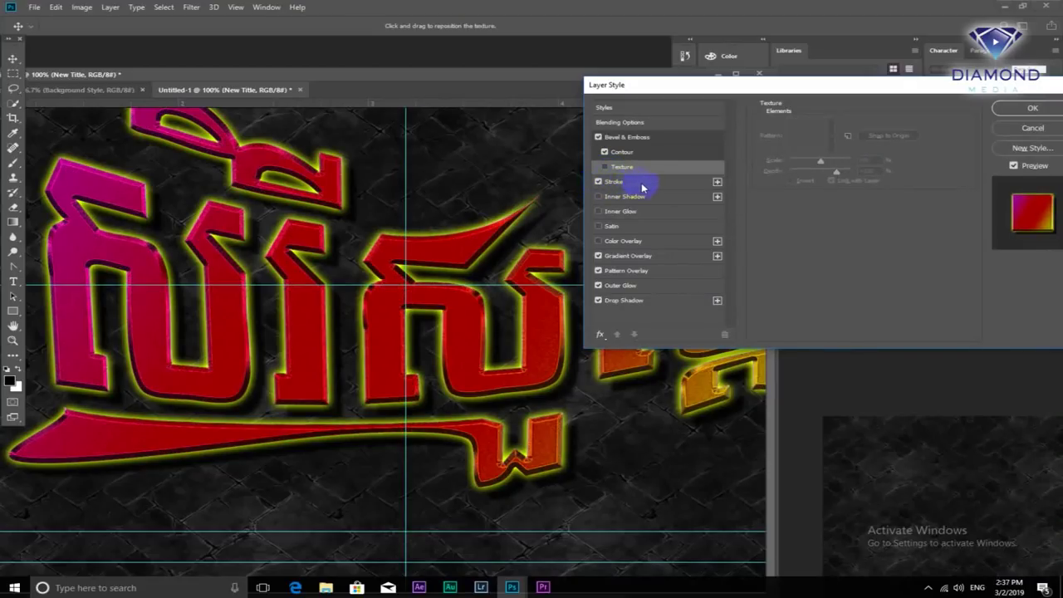
left_click(645, 183)
mouse_move(807, 124)
left_mouse_down()
mouse_move(822, 123)
mouse_move(811, 124)
left_mouse_up()
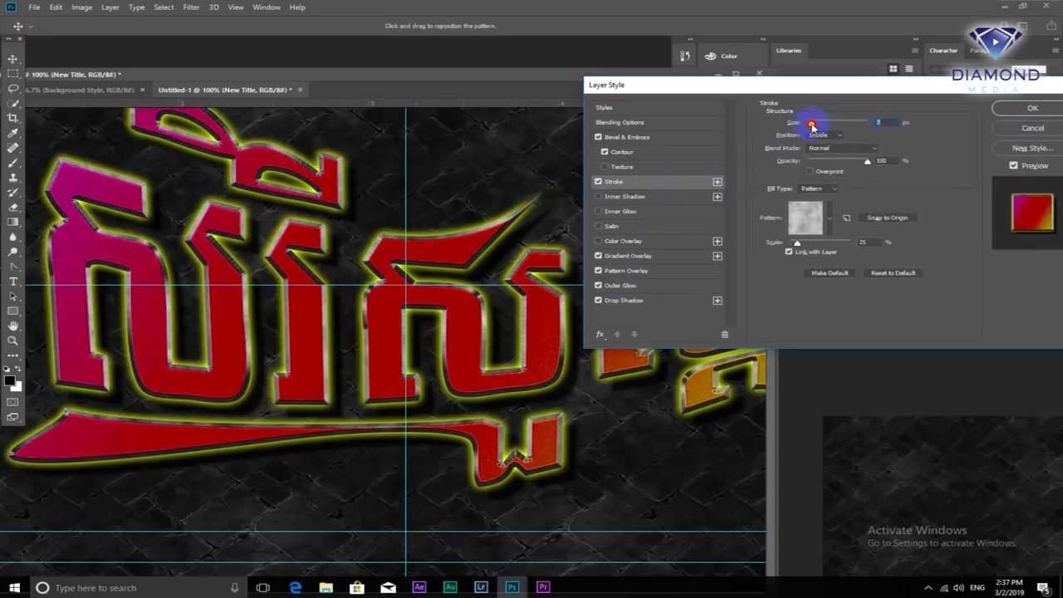
left_click(837, 135)
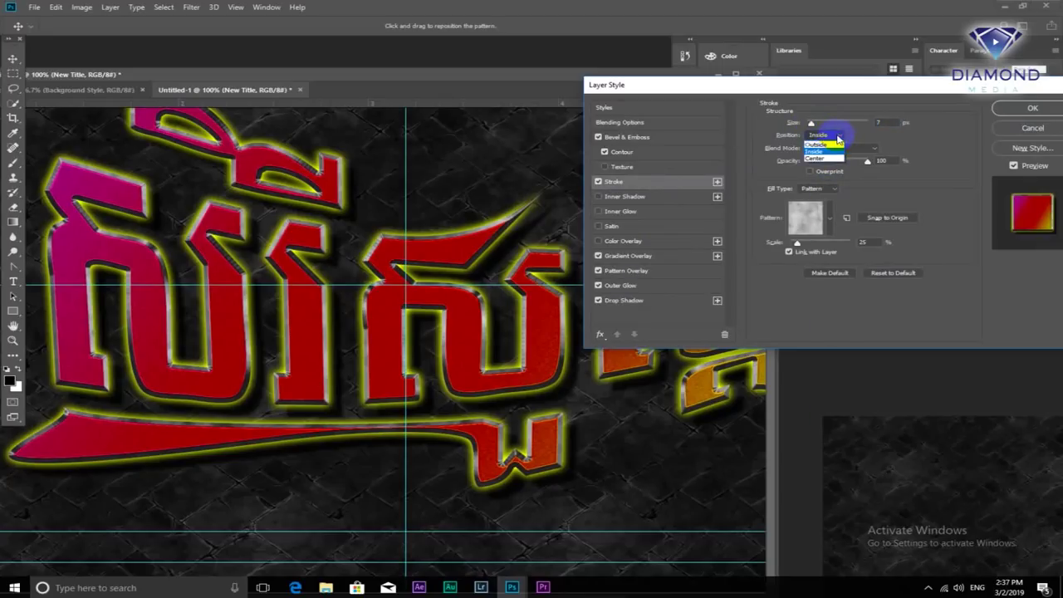
left_click(818, 145)
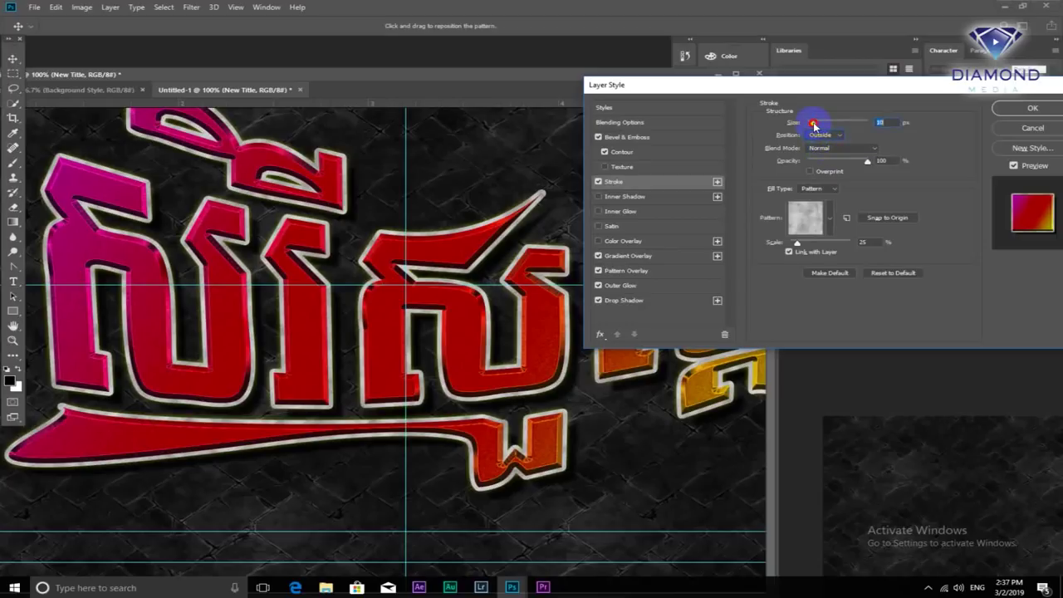
left_click(822, 134)
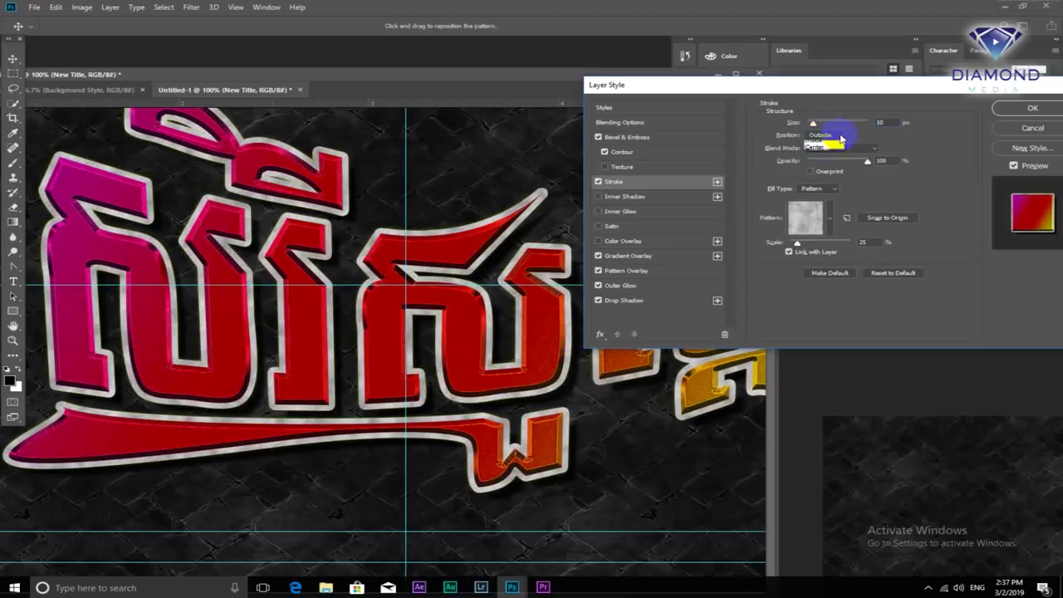
left_click(818, 148)
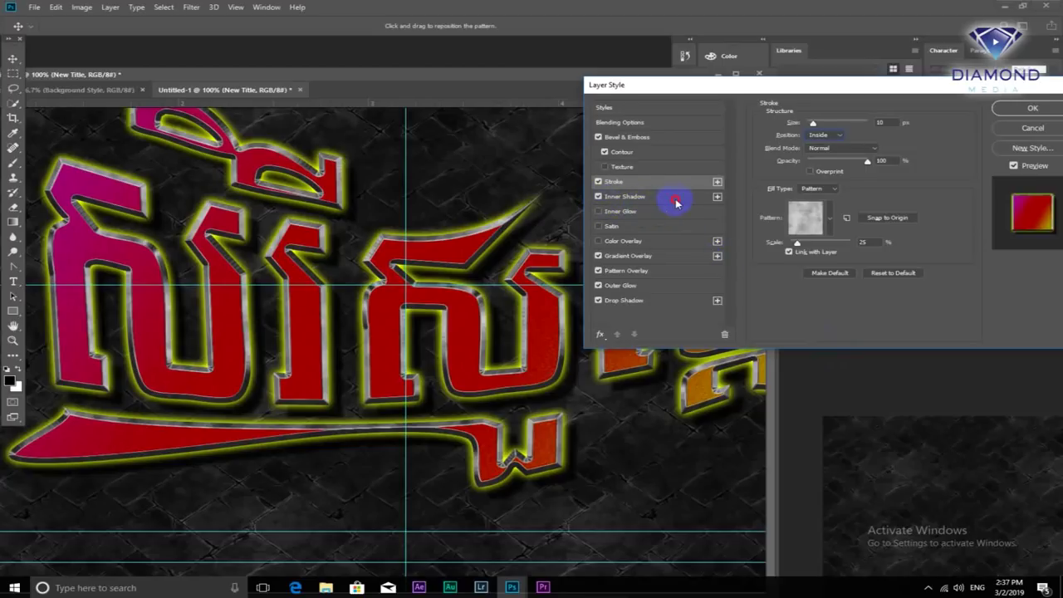
Add a Normal-mode inner shadow at 100% opacity, 14 px distance and 10 px size
left_click(676, 199)
left_click(863, 125)
left_click(826, 133)
left_click_drag(830, 143, 867, 142)
mouse_move(809, 176)
left_mouse_down()
mouse_move(835, 178)
mouse_move(816, 181)
left_mouse_up()
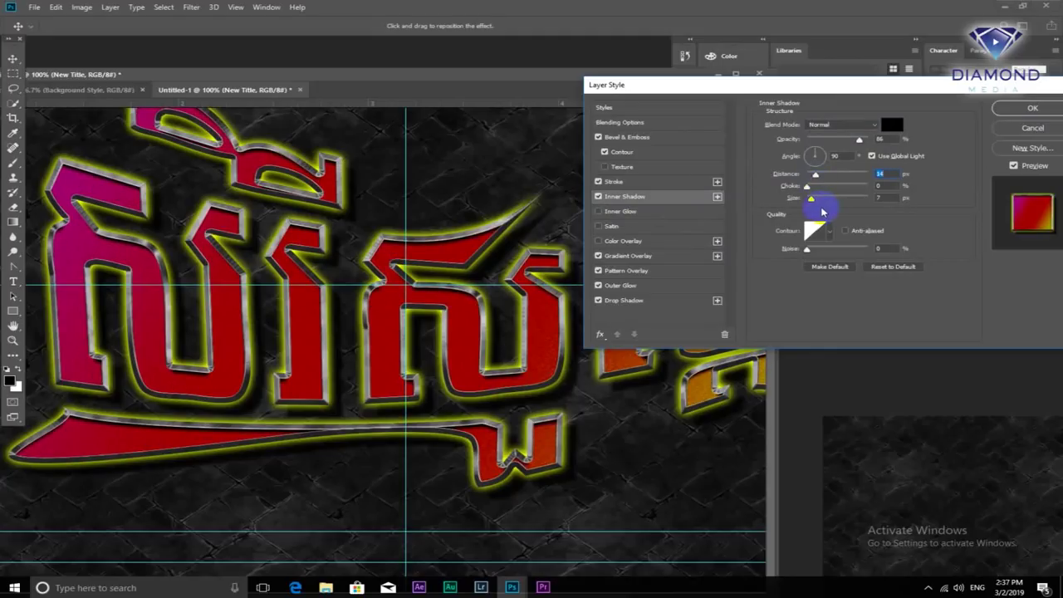
left_click_drag(811, 197, 812, 199)
left_click_drag(858, 139, 872, 145)
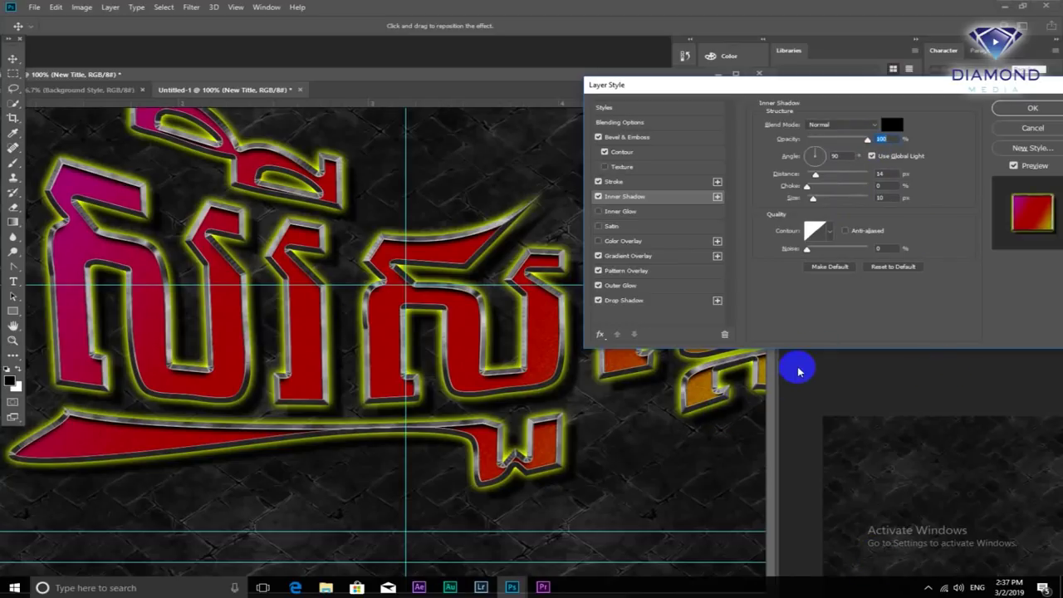
Give the inner shadow a peaked contour preset
left_click(829, 233)
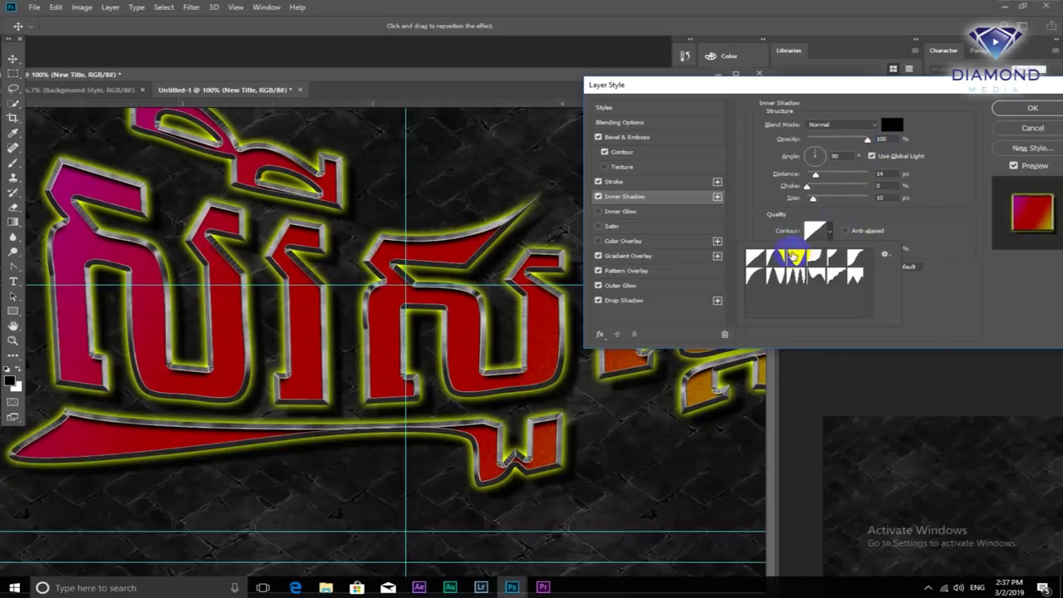
left_click(777, 262)
left_click(758, 266)
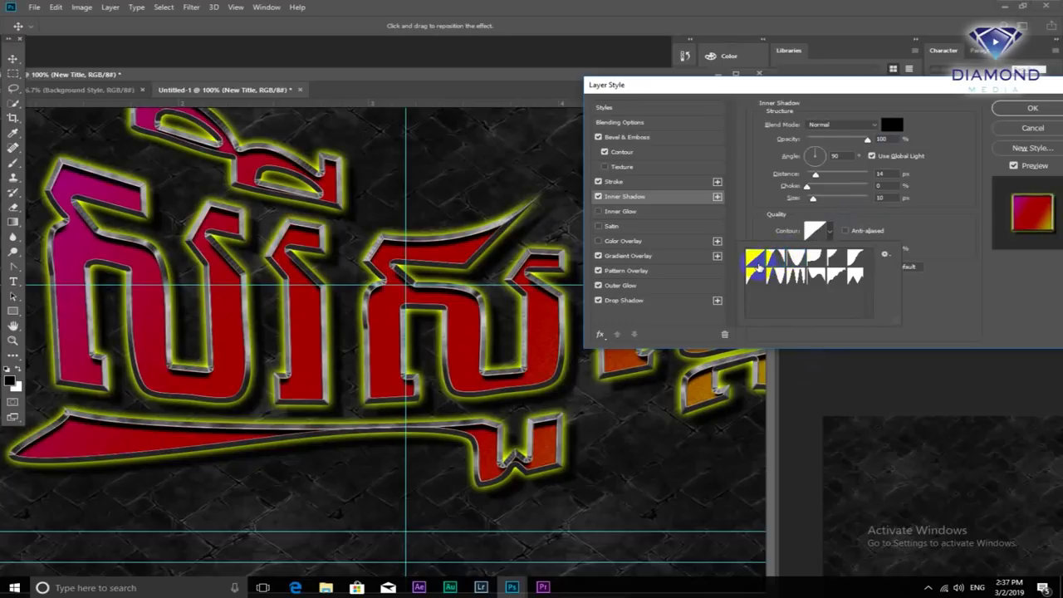
left_click(756, 261)
Reset the inner shadow contour to Linear; add a Normal inner glow at 91% opacity, 46 px
left_click(754, 258)
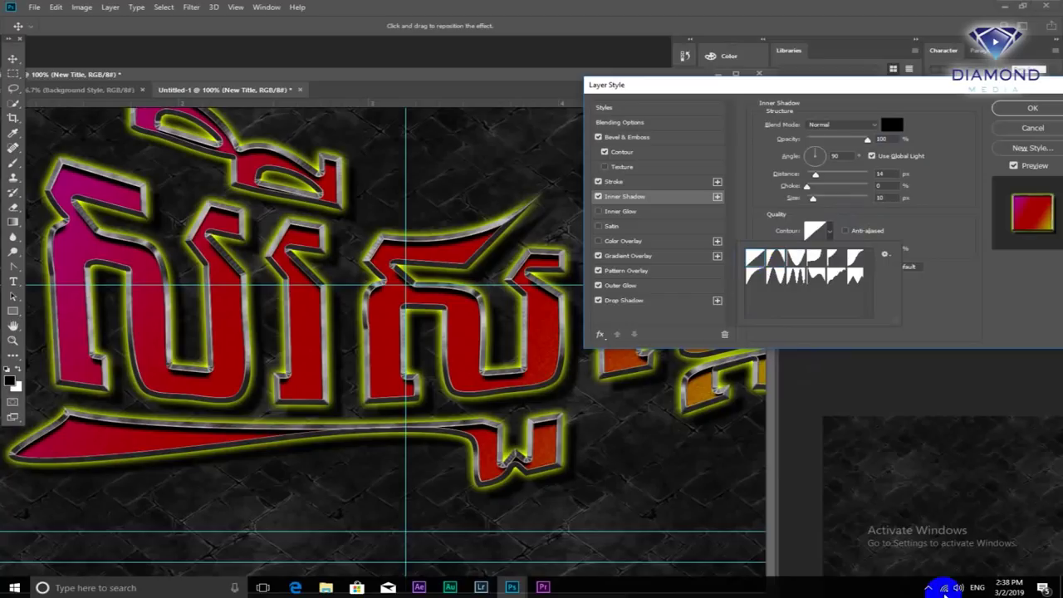
left_click(602, 215)
left_click(619, 211)
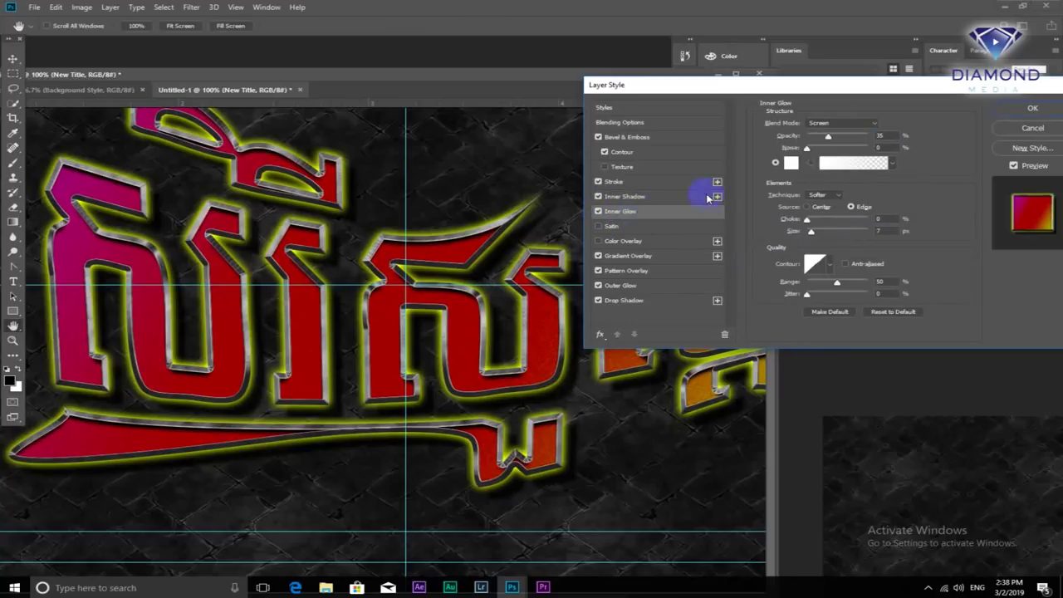
left_click(870, 123)
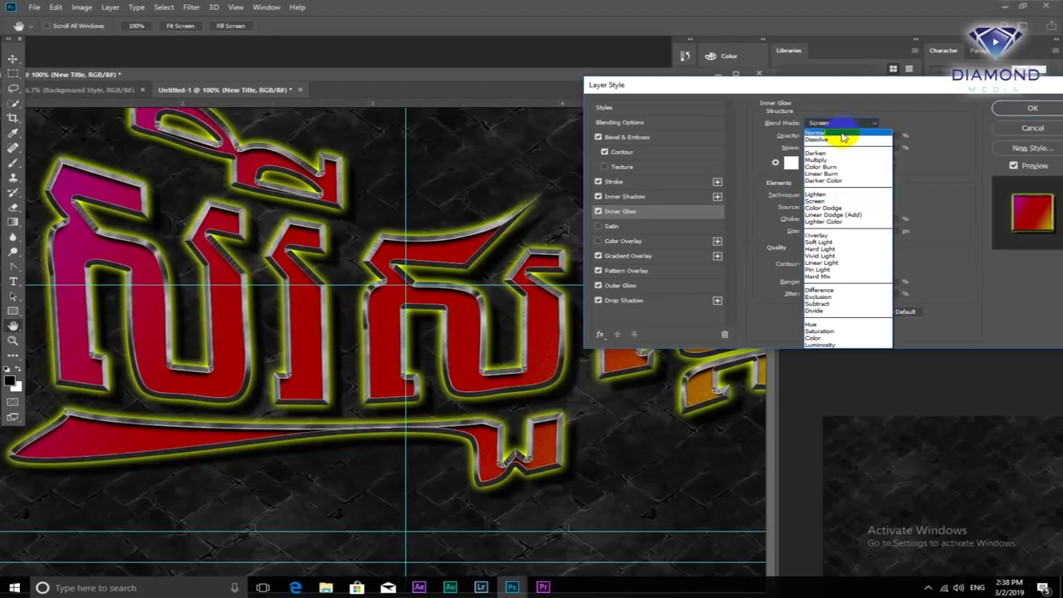
left_click(840, 131)
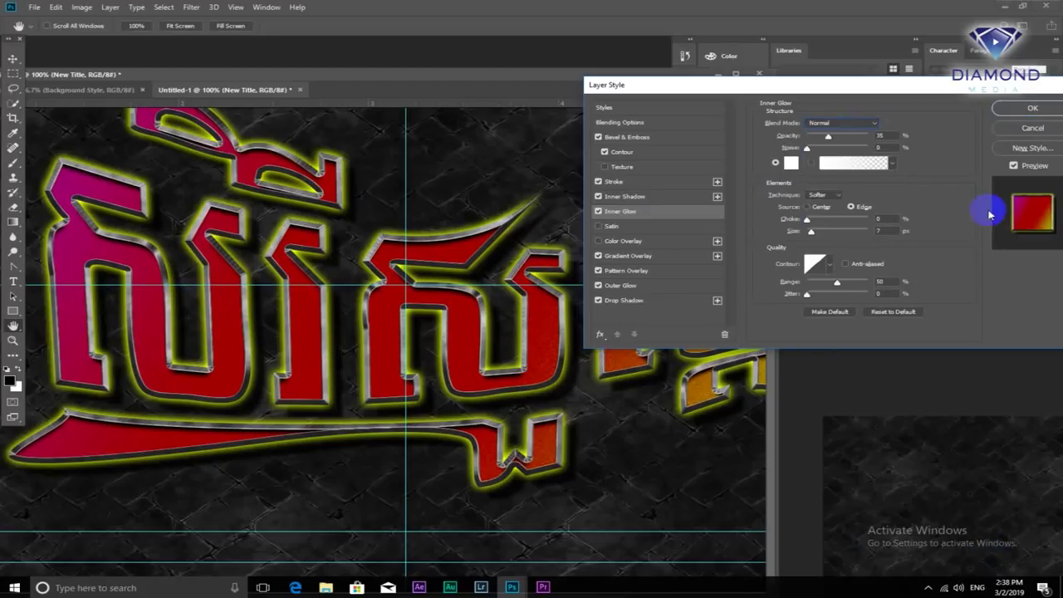
mouse_move(828, 137)
left_mouse_down()
mouse_move(878, 139)
mouse_move(861, 136)
left_mouse_up()
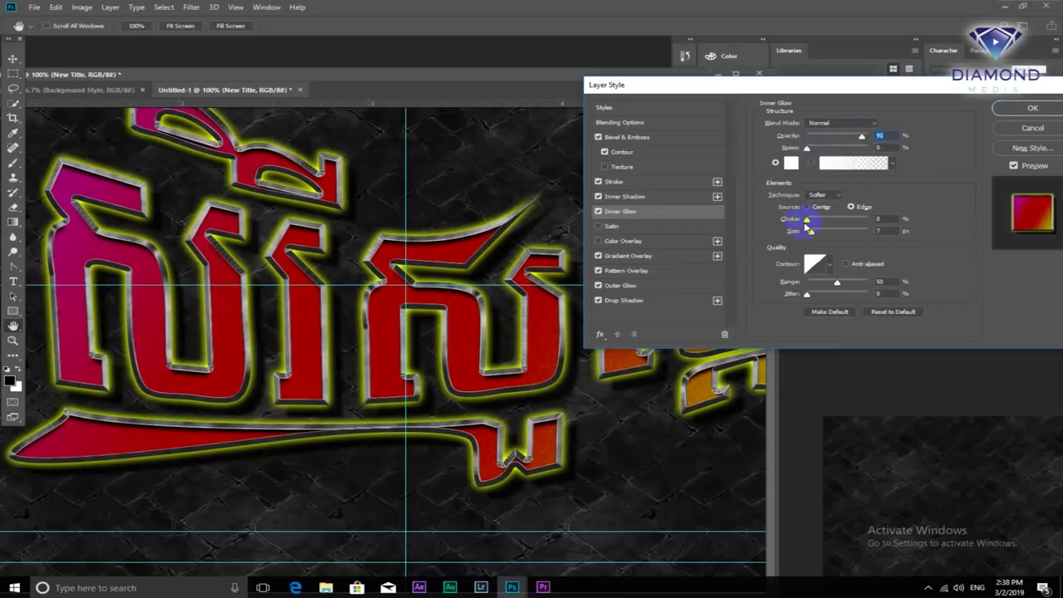
left_click_drag(815, 236, 823, 238)
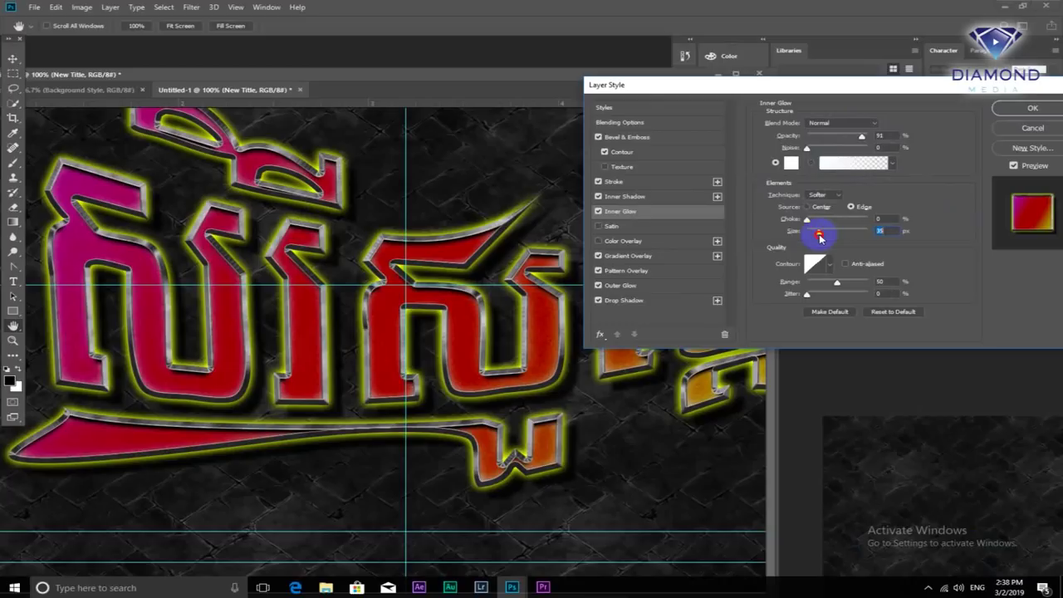
left_click_drag(822, 238, 824, 238)
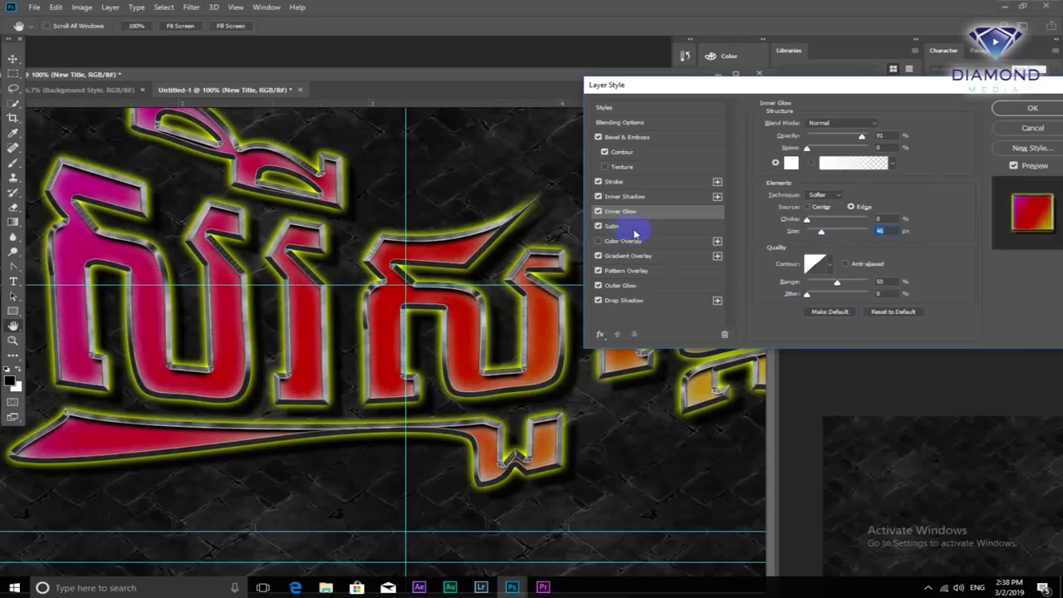
Try a Satin effect on the title, remove it, and select Outer Glow
left_click(635, 232)
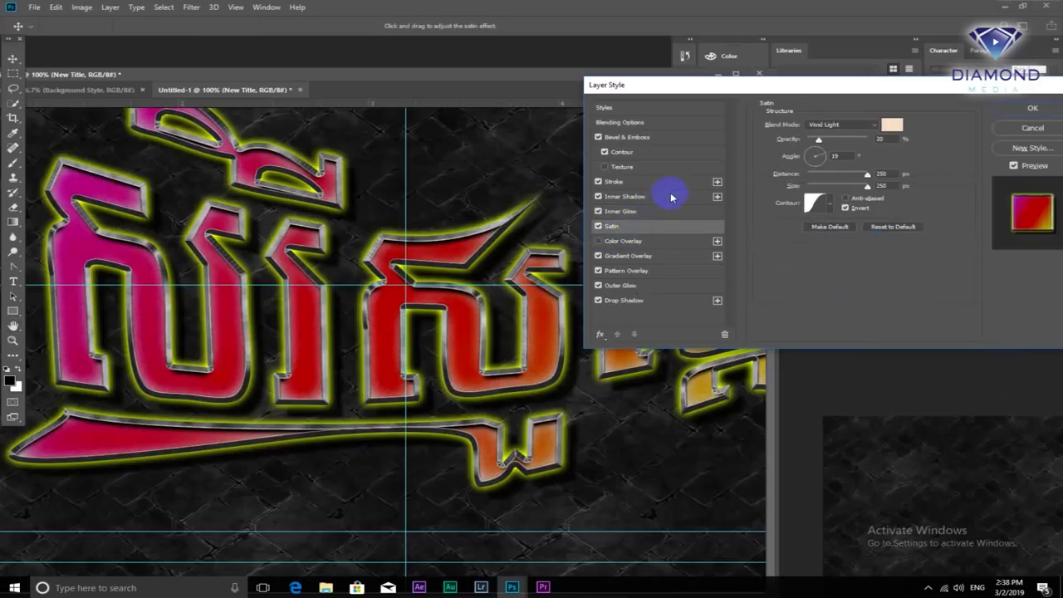
left_click(598, 227)
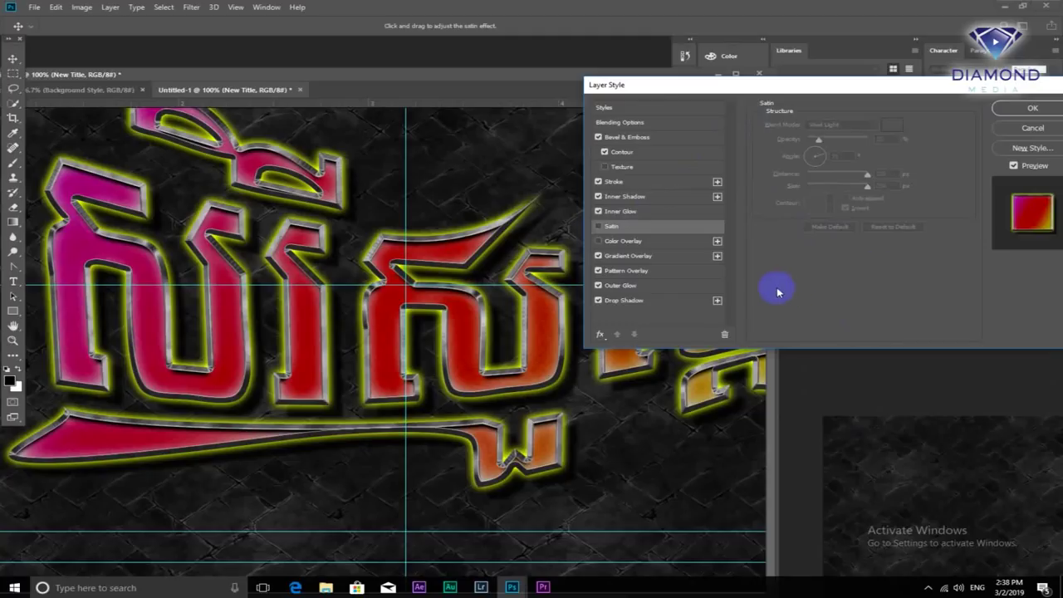
left_click(677, 287)
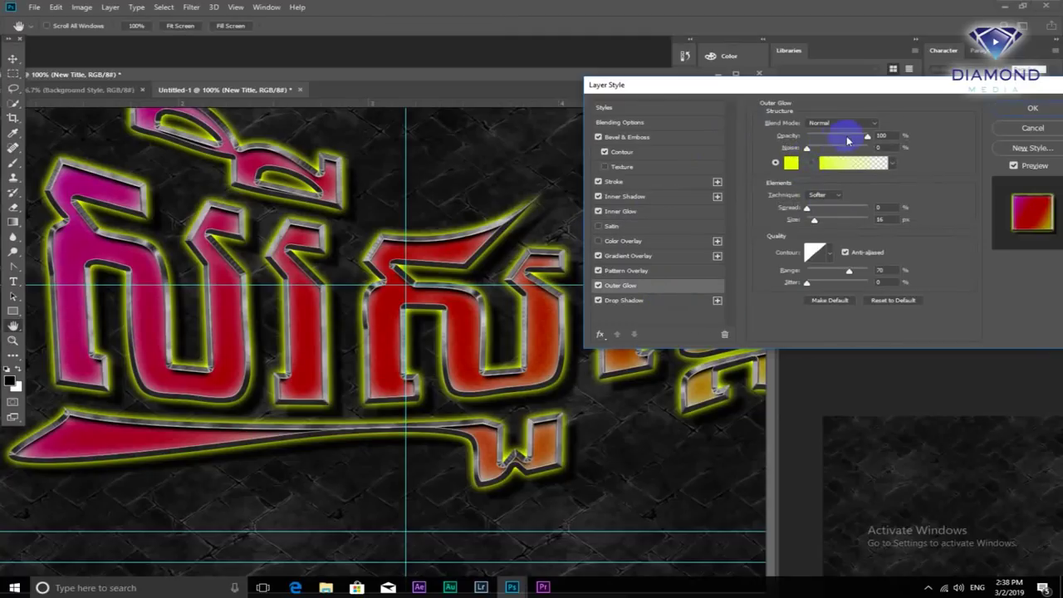
Compare outer glow contours and settle on a spiky multi-ring preset
left_click(829, 254)
left_click(792, 282)
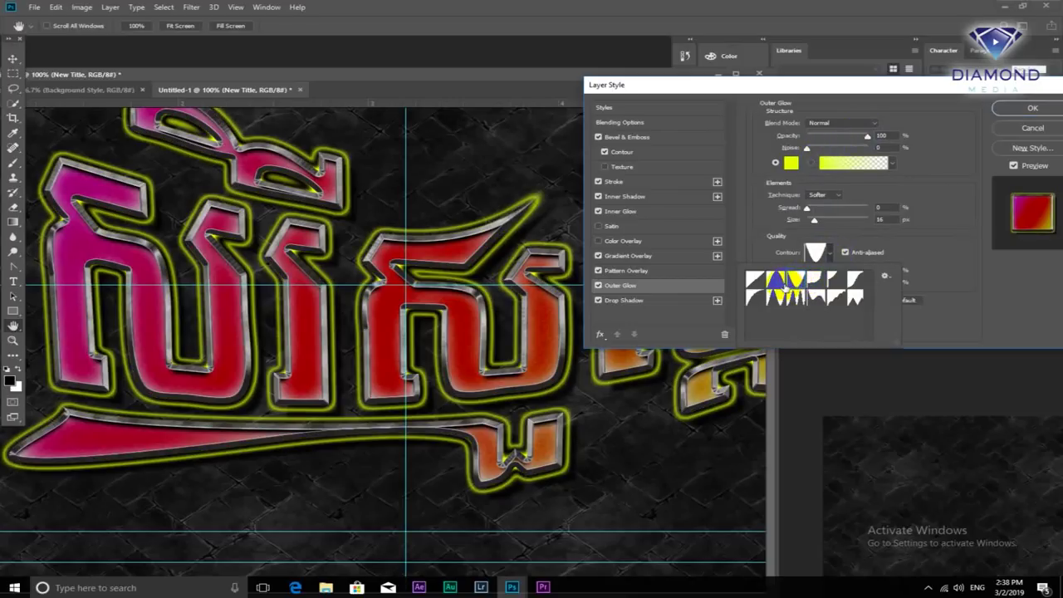
left_click(780, 290)
left_click(803, 300)
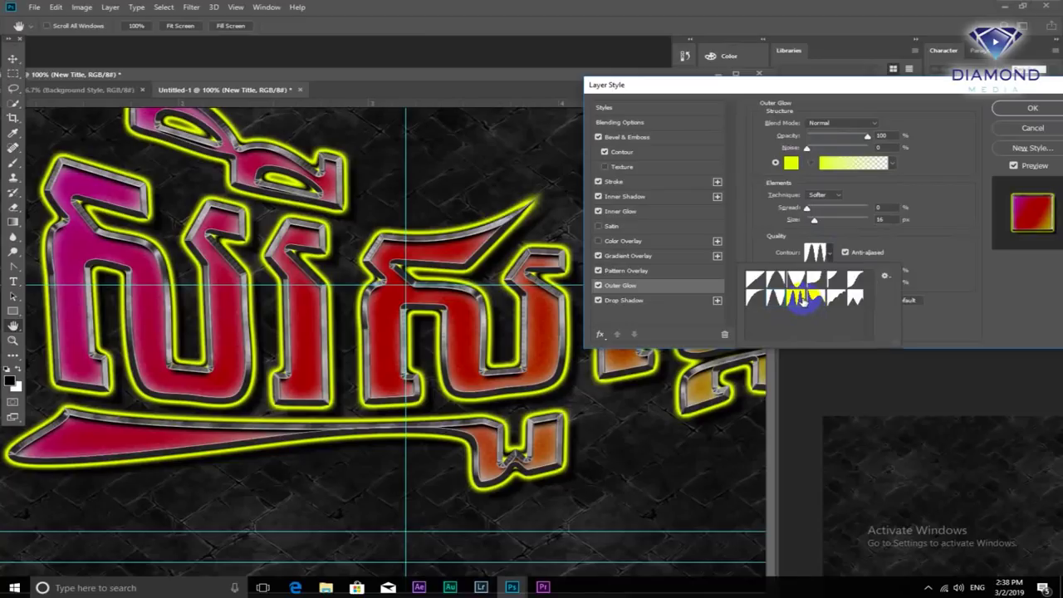
left_click(842, 305)
left_click(853, 300)
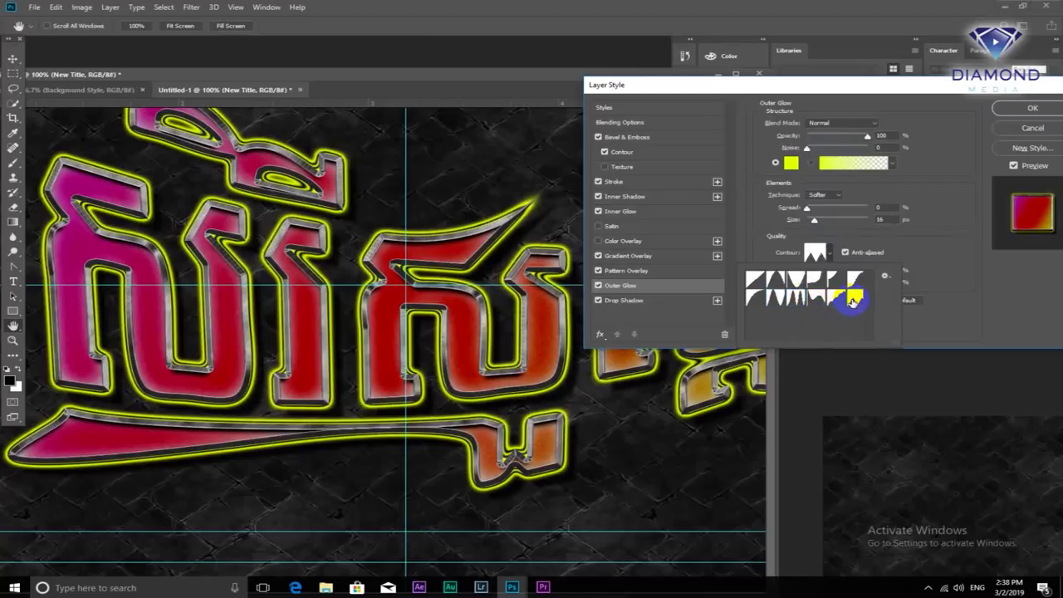
left_click(833, 300)
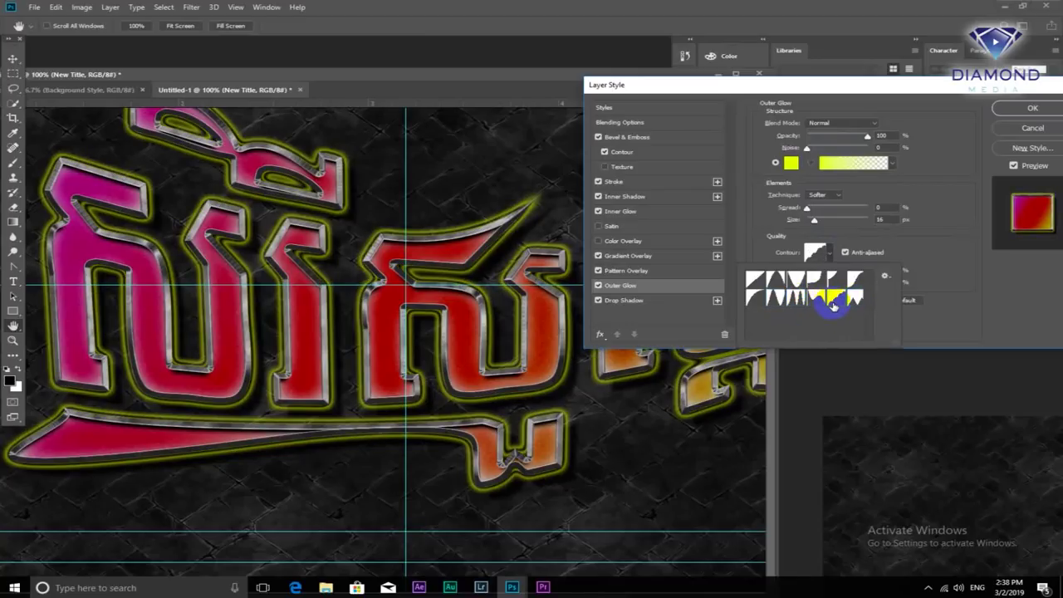
left_click(817, 300)
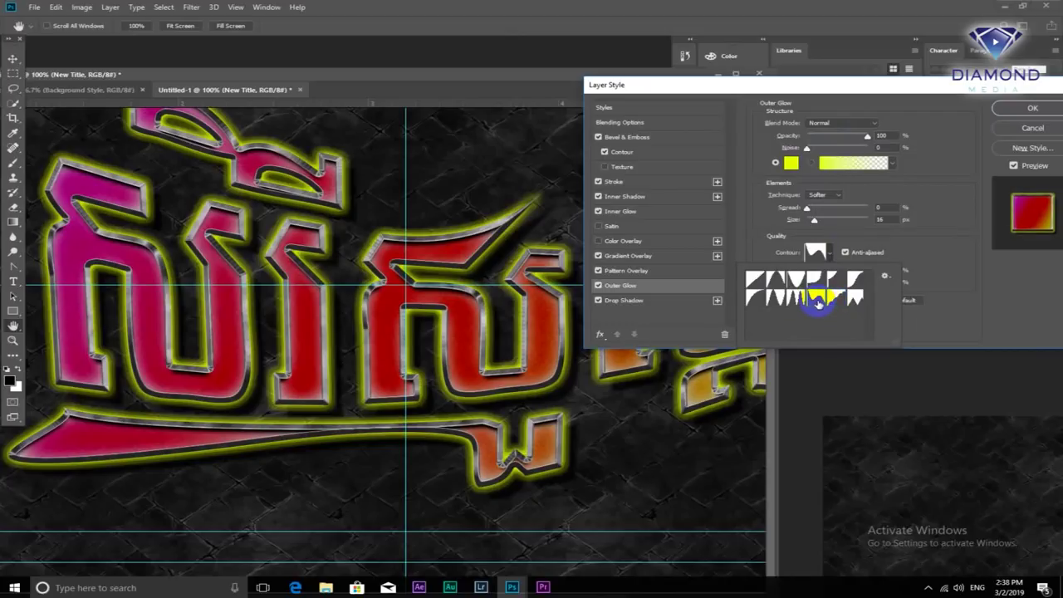
left_click(801, 299)
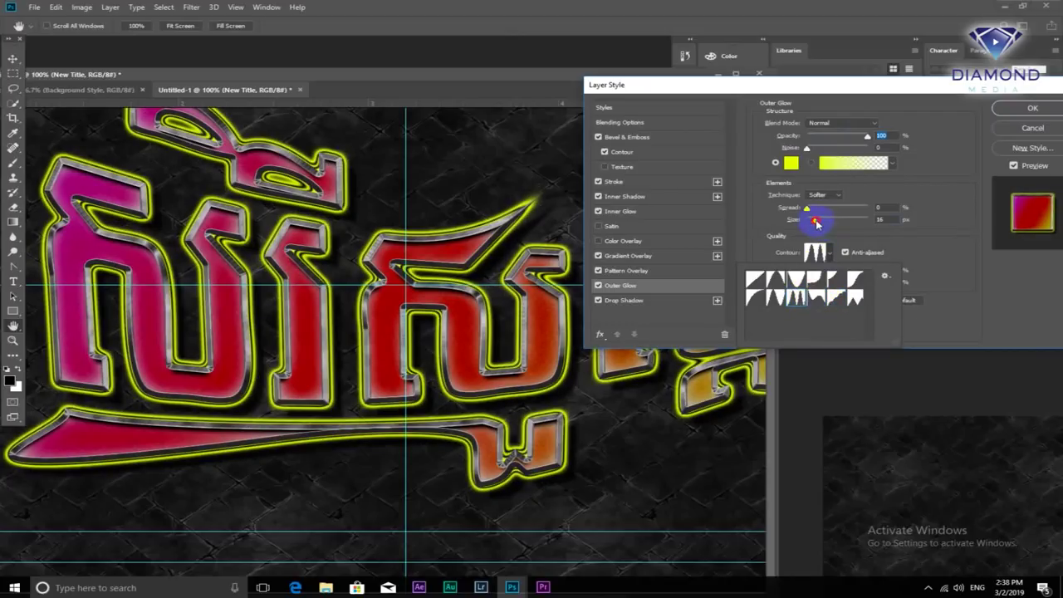
Shrink the outer glow to a thin size and apply the layer style
left_click_drag(816, 222, 811, 222)
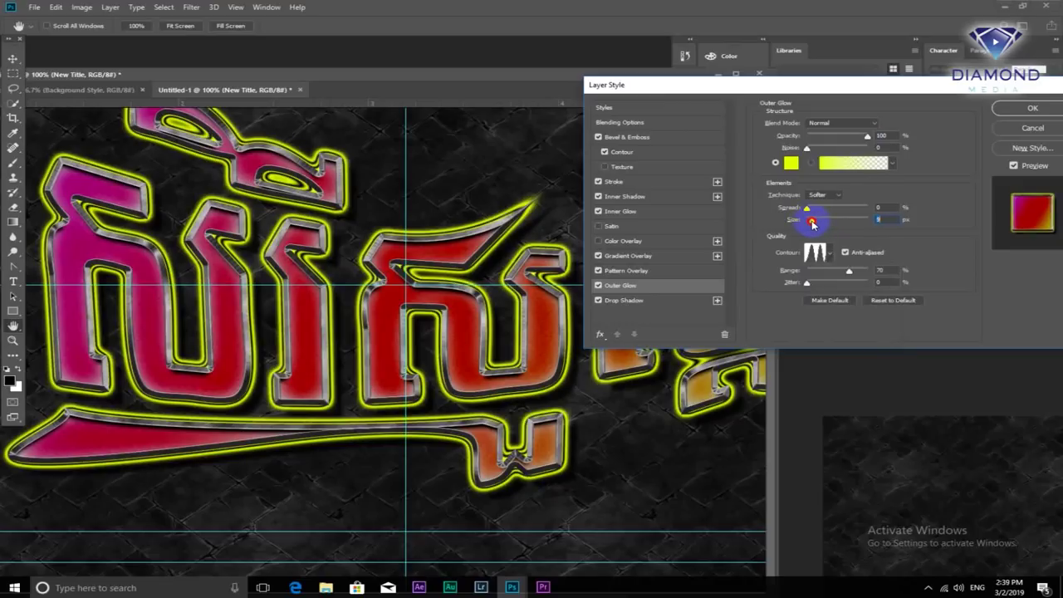
left_click_drag(807, 222, 811, 222)
key("Return")
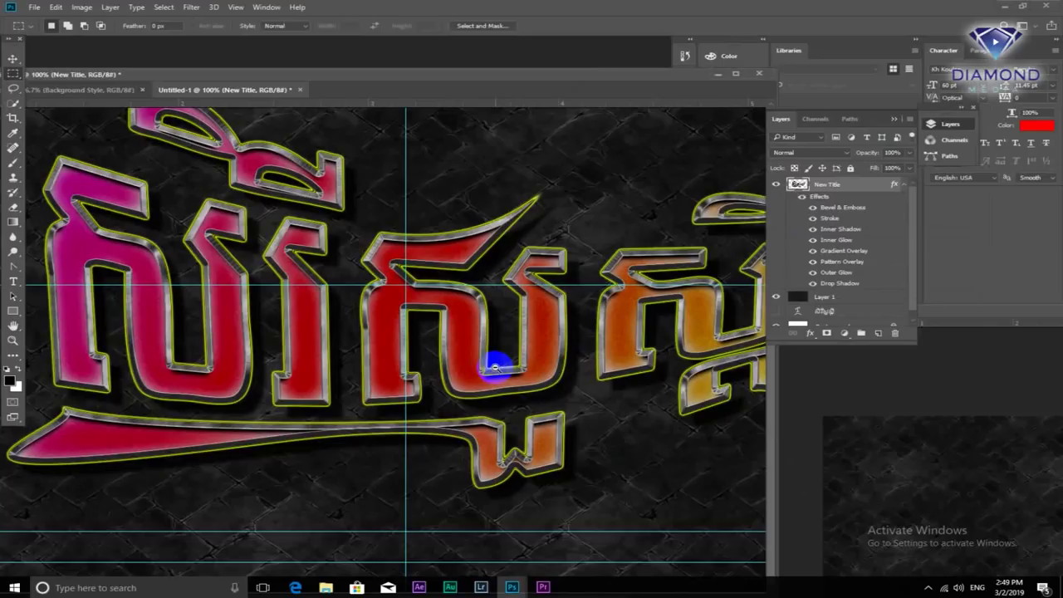
Fit the styled title on screen at 66.7% zoom and reposition the document window
key("ctrl+0")
scroll(490, 368, "down", 1)
scroll(445, 379, "up", 1)
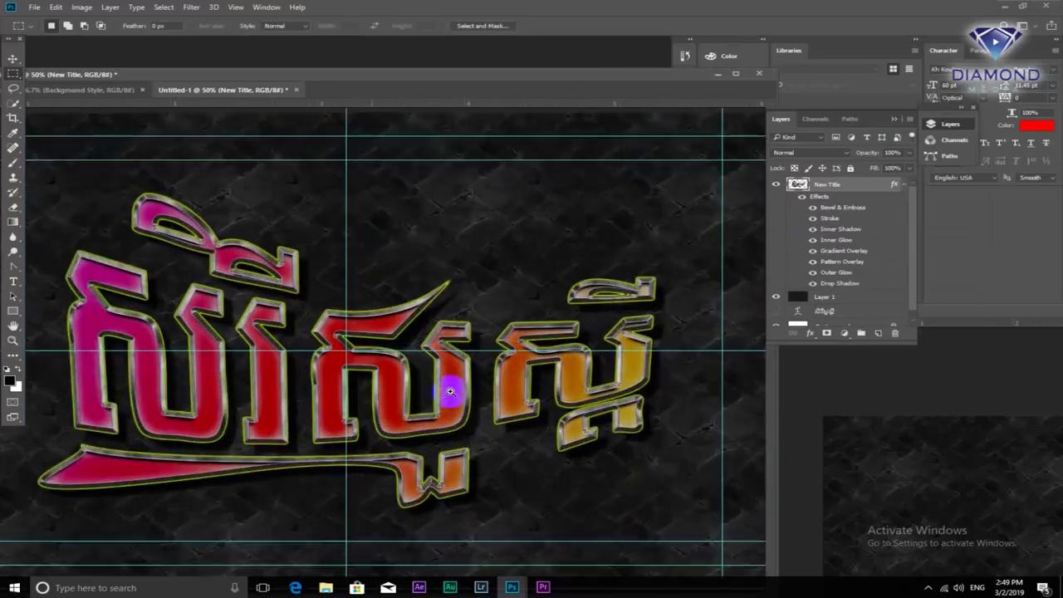
scroll(446, 379, "up", 2)
scroll(415, 347, "down", 1)
scroll(419, 350, "down", 1)
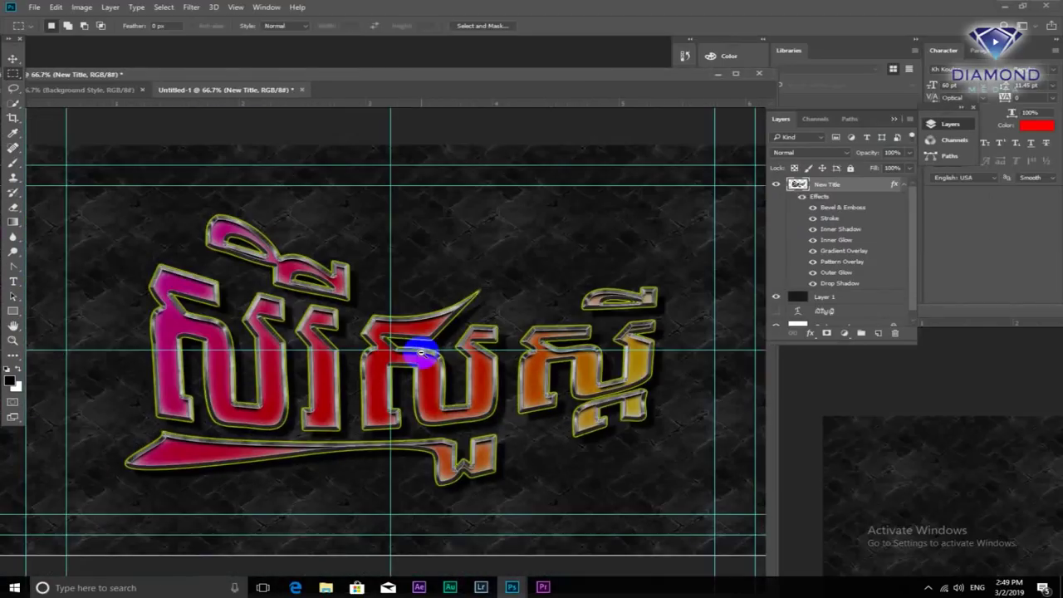
left_click_drag(548, 77, 558, 57)
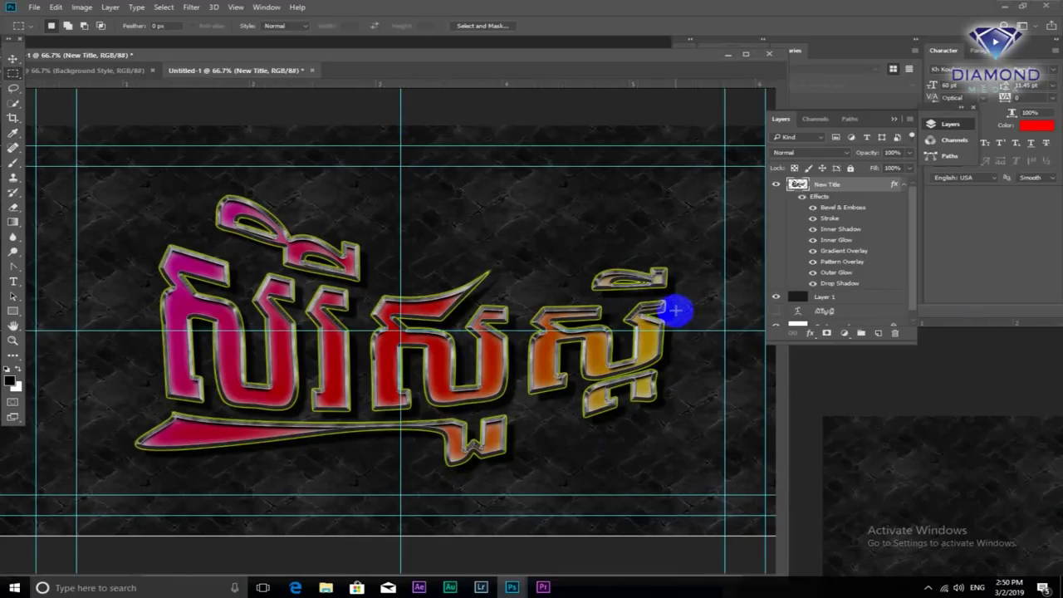
left_click_drag(368, 54, 417, 59)
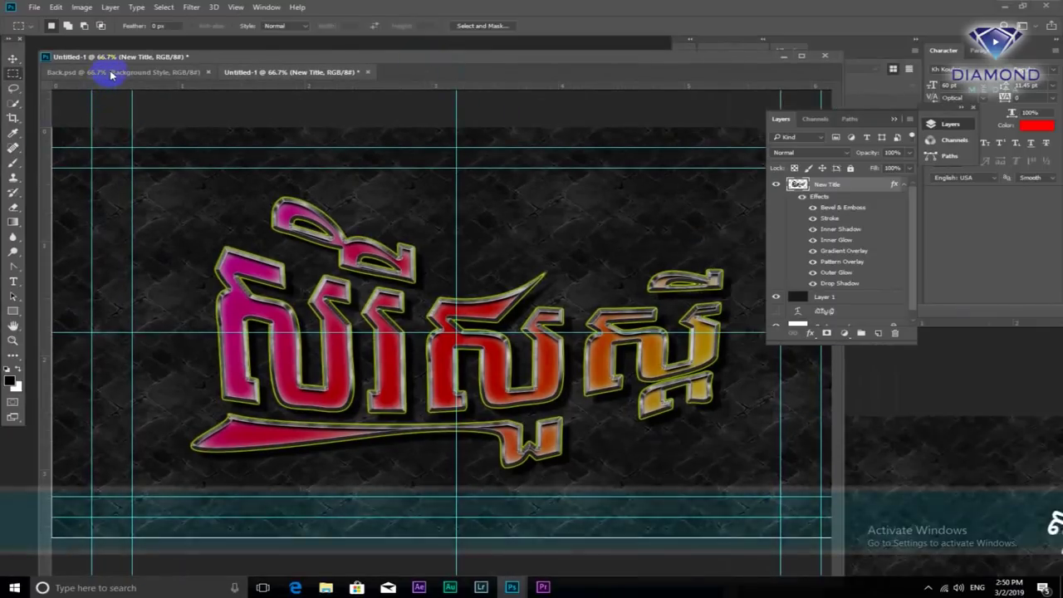
Copy the layer style of Layer 2 in Back.psd and go back to Untitled-1
left_click(111, 72)
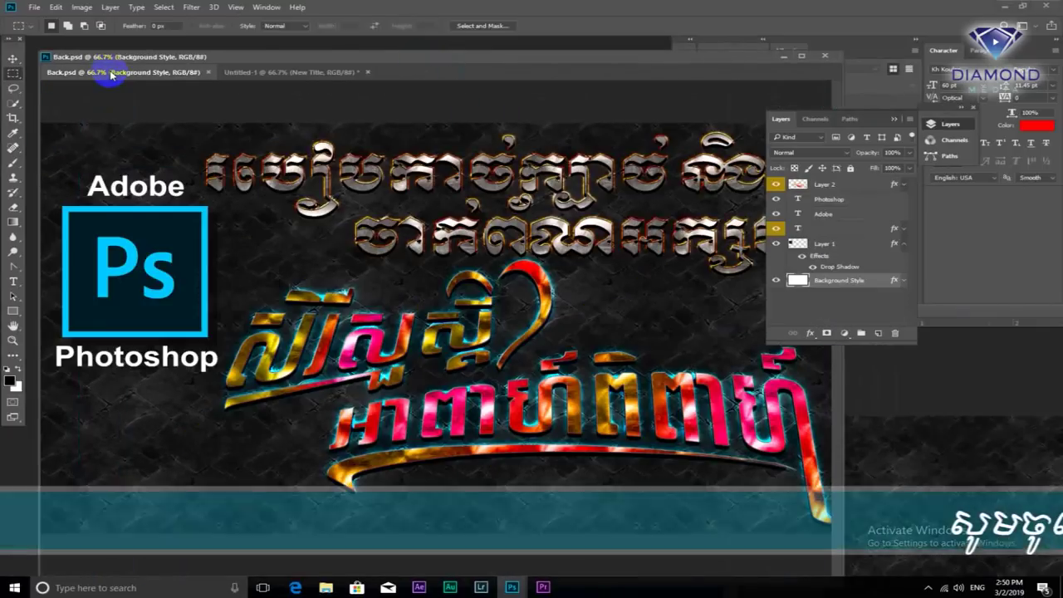
right_click(571, 407)
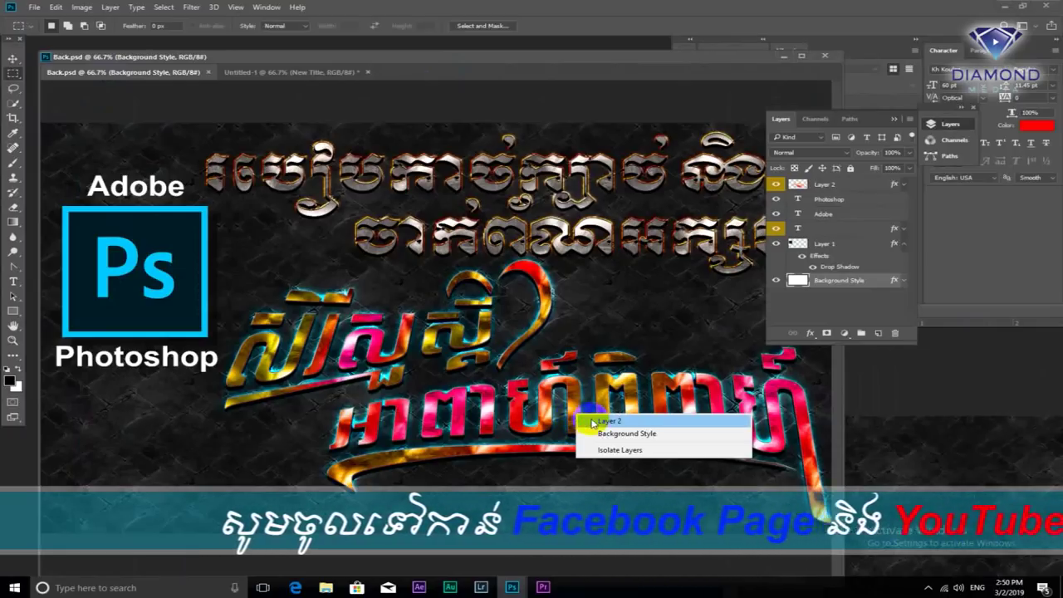
left_click(589, 413)
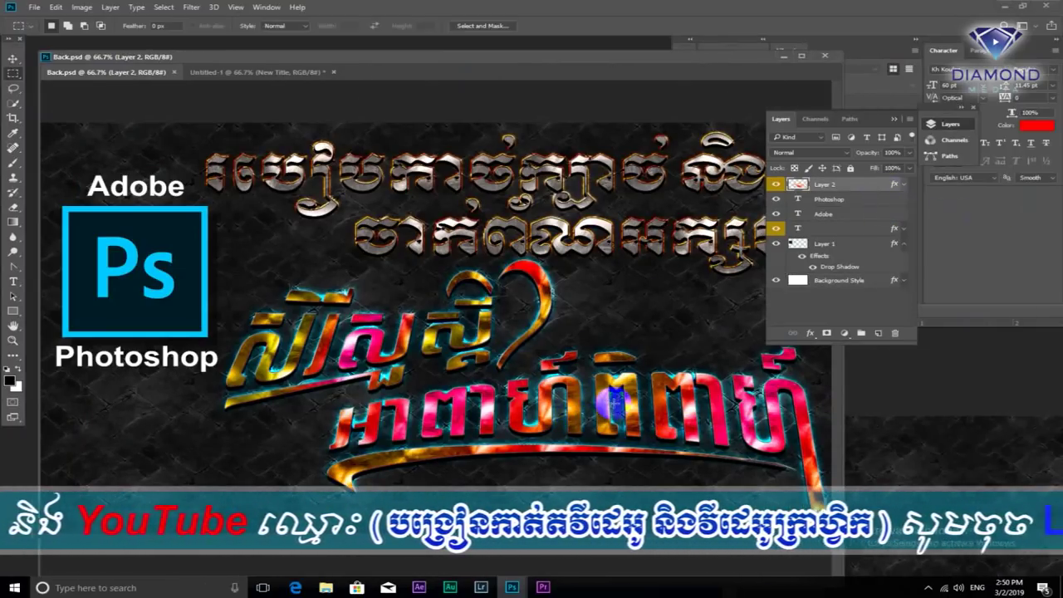
right_click(632, 388)
left_click(652, 412)
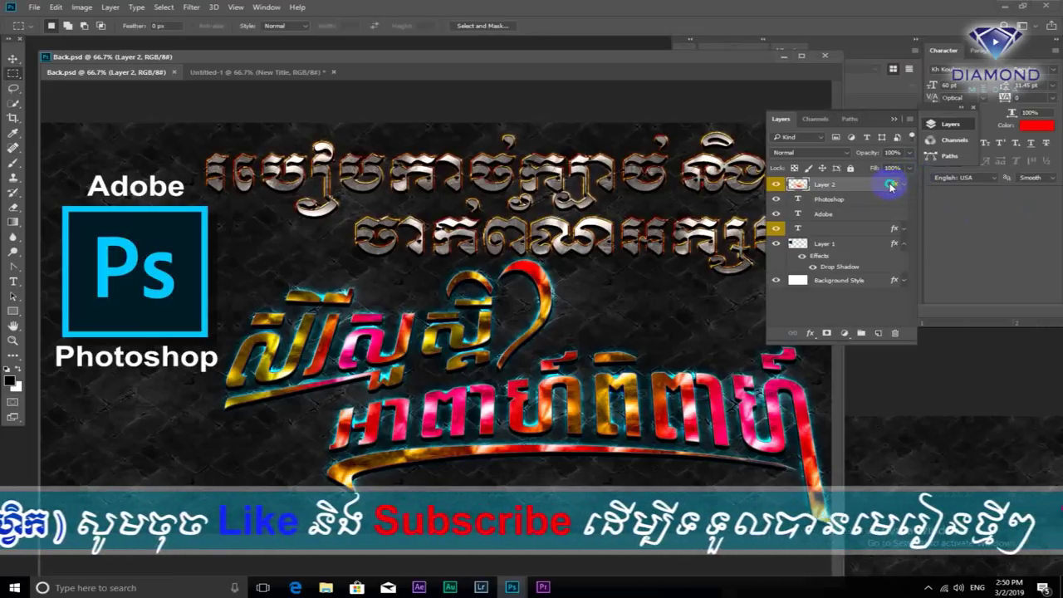
right_click(887, 184)
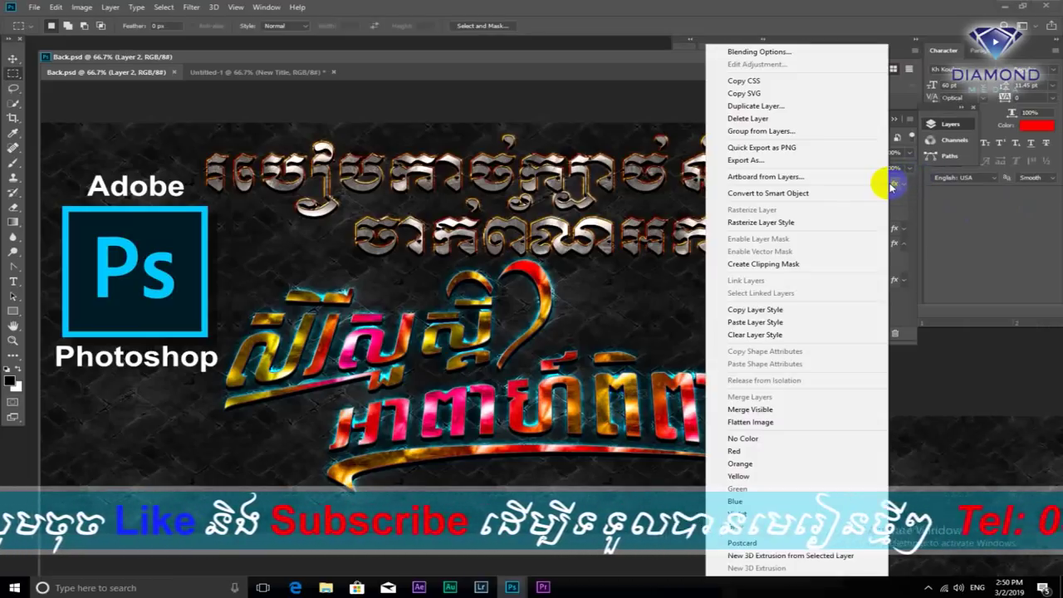
left_click(763, 314)
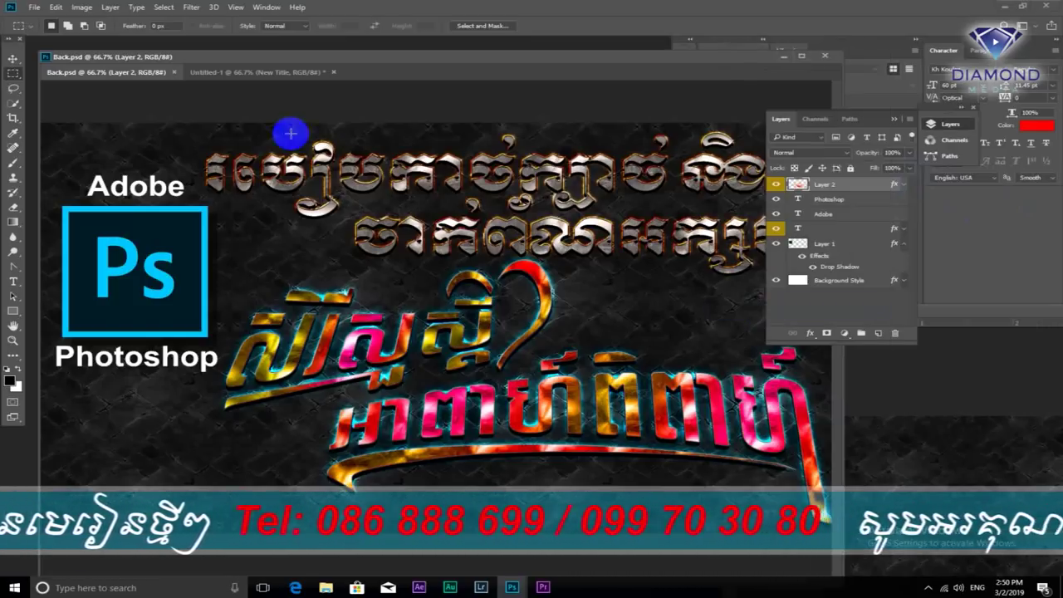
left_click(253, 73)
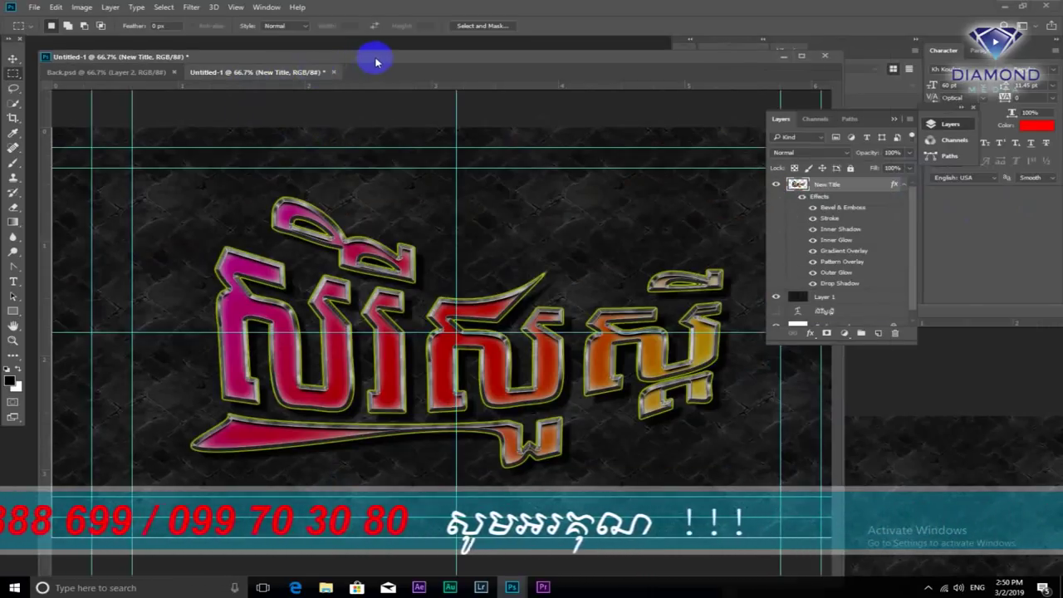
Paste the copied style onto the New Title layer, giving it chrome silver with cyan glow
left_click_drag(372, 52, 311, 47)
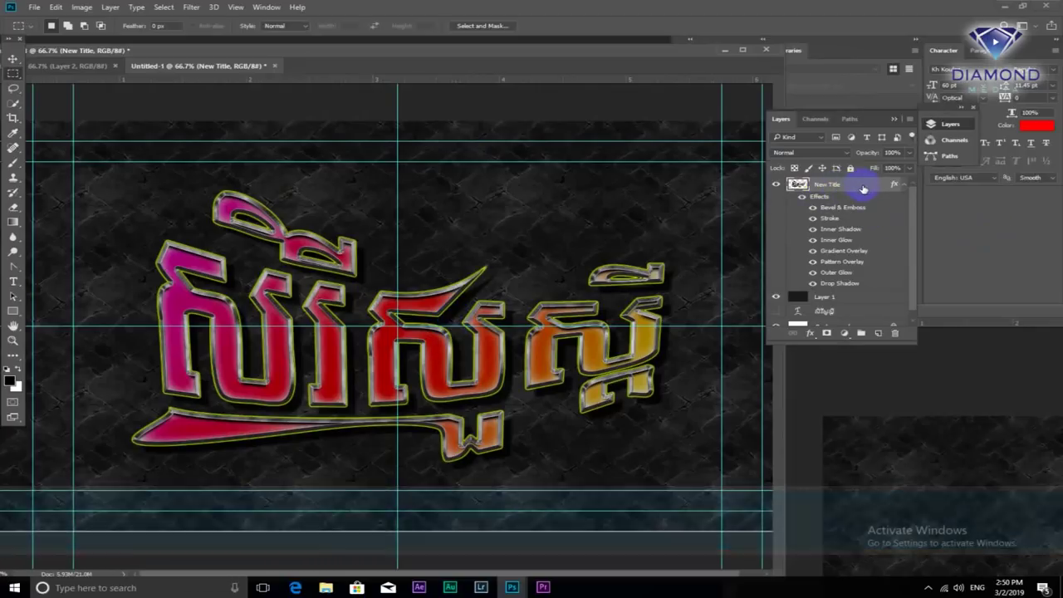
right_click(865, 189)
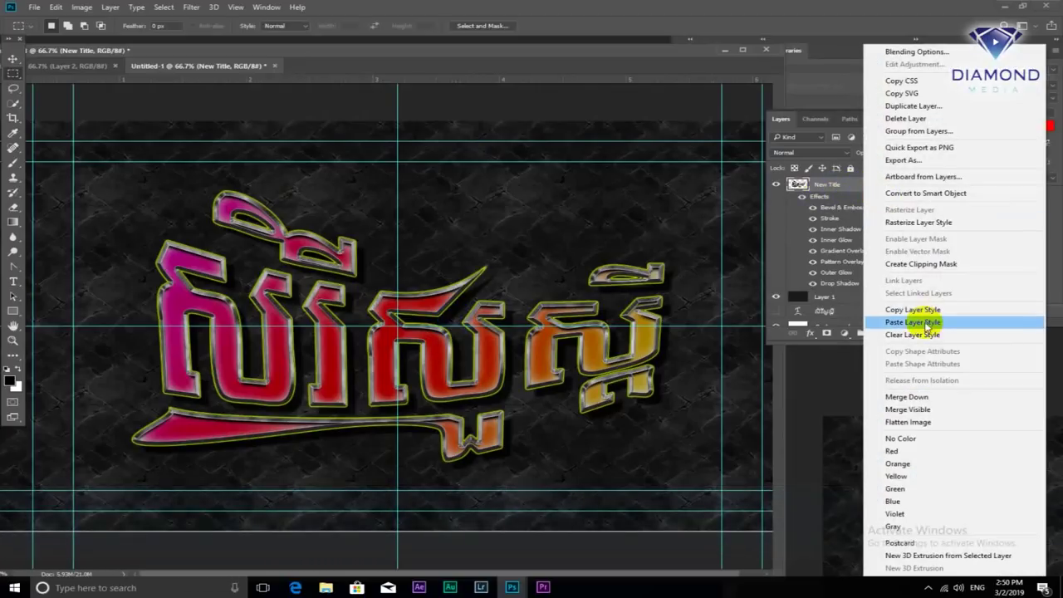
left_click(924, 324)
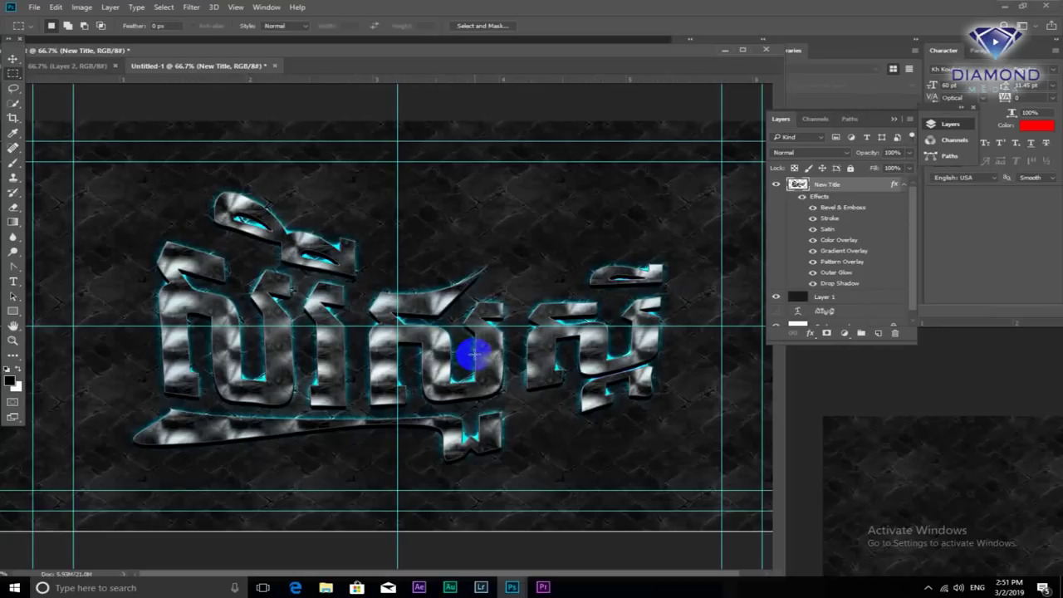
Zoom in to inspect the chrome title text up close, then zoom back out
left_click(446, 369)
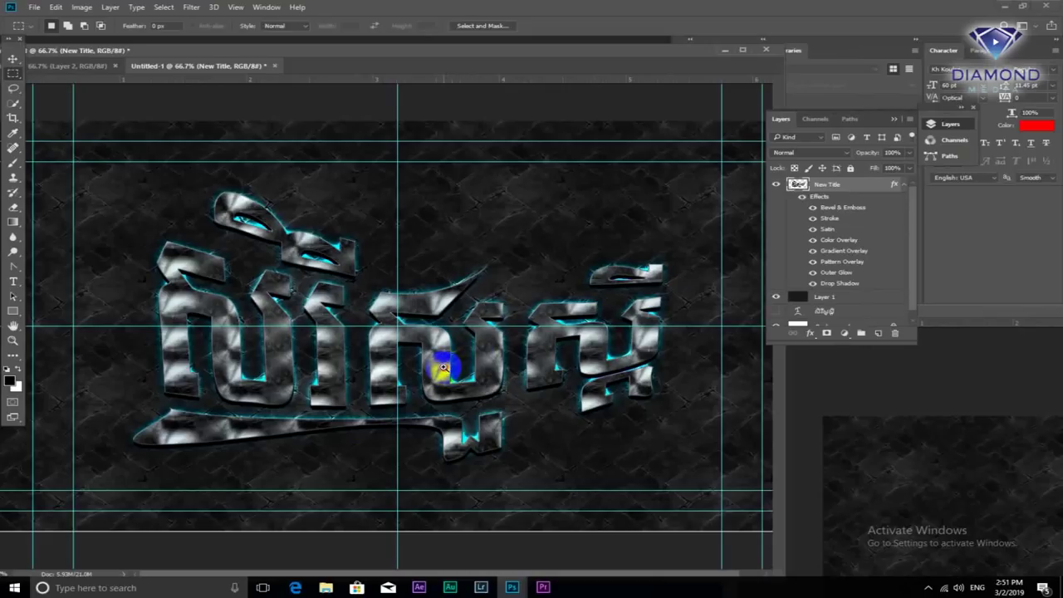
left_click(457, 366)
left_click(453, 365)
left_click(449, 363, "alt")
left_click(449, 363, "alt")
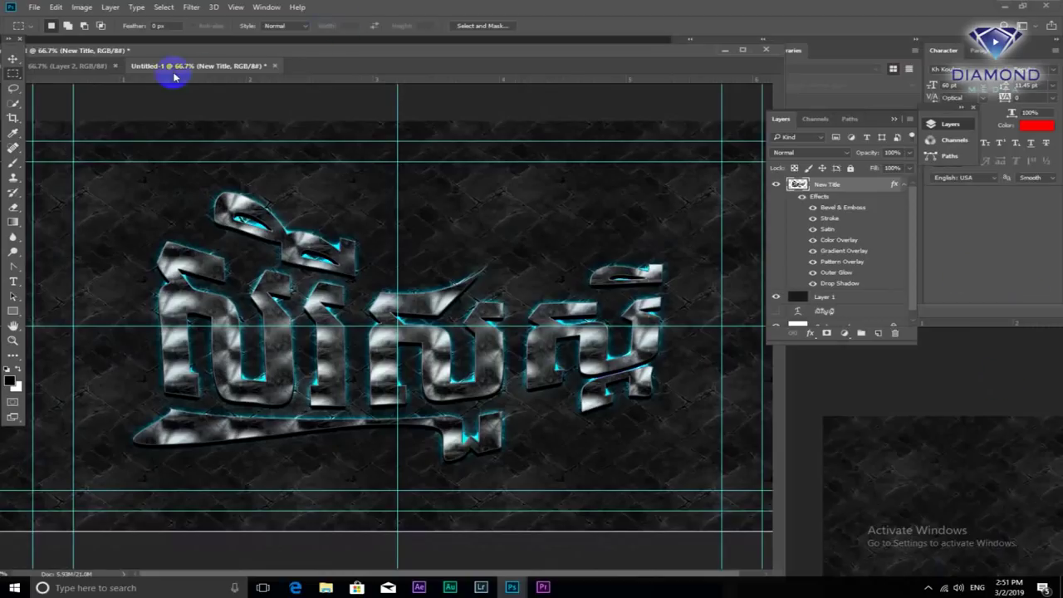
left_click(88, 66)
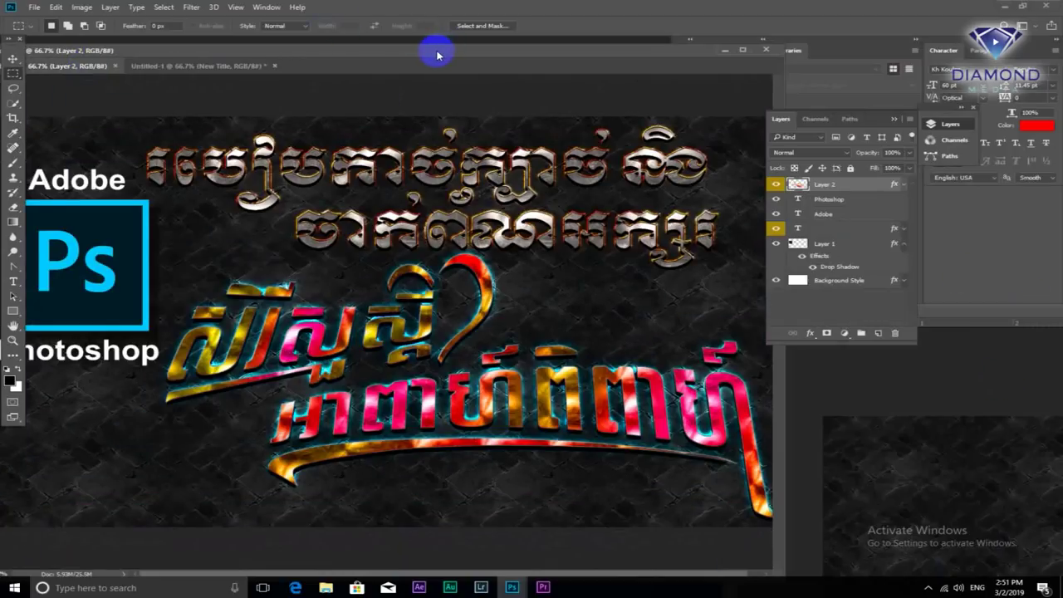
Move the Back.psd window right, close the floating Layers panel, and widen the window
left_click_drag(438, 55, 490, 54)
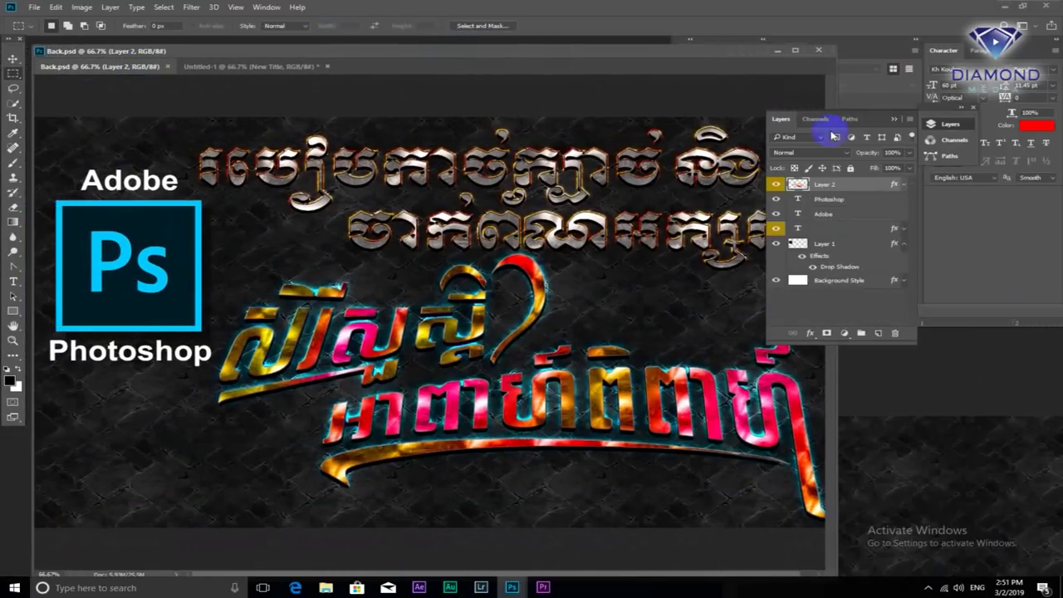
left_click(894, 119)
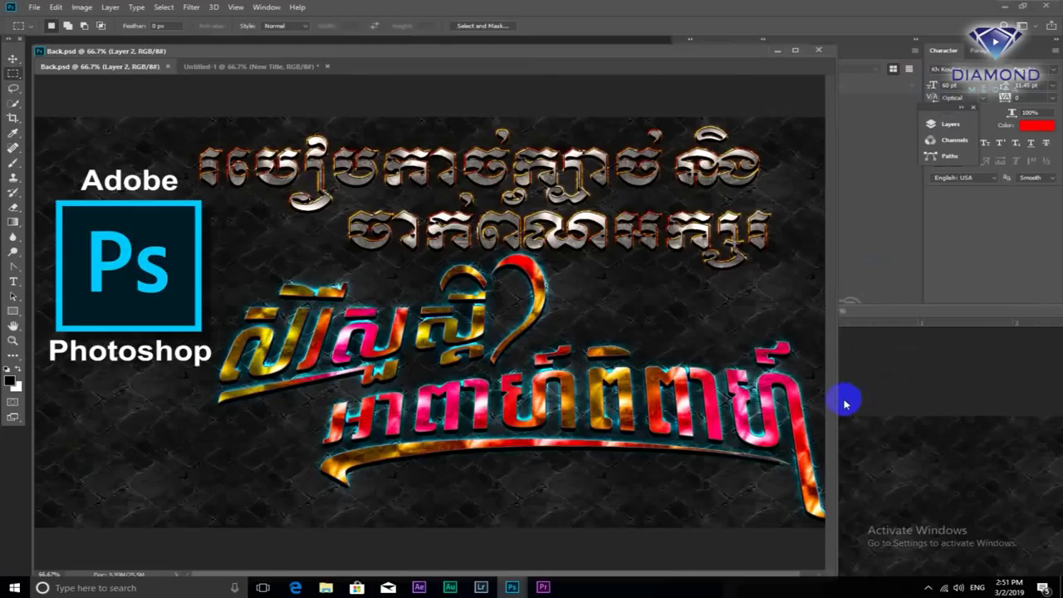
left_click_drag(837, 402, 871, 402)
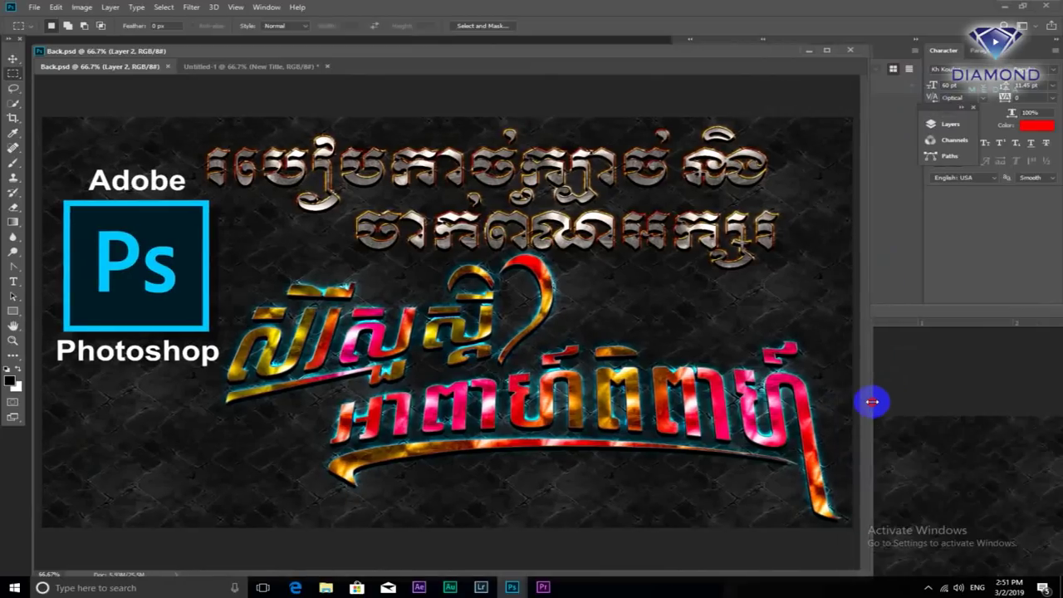